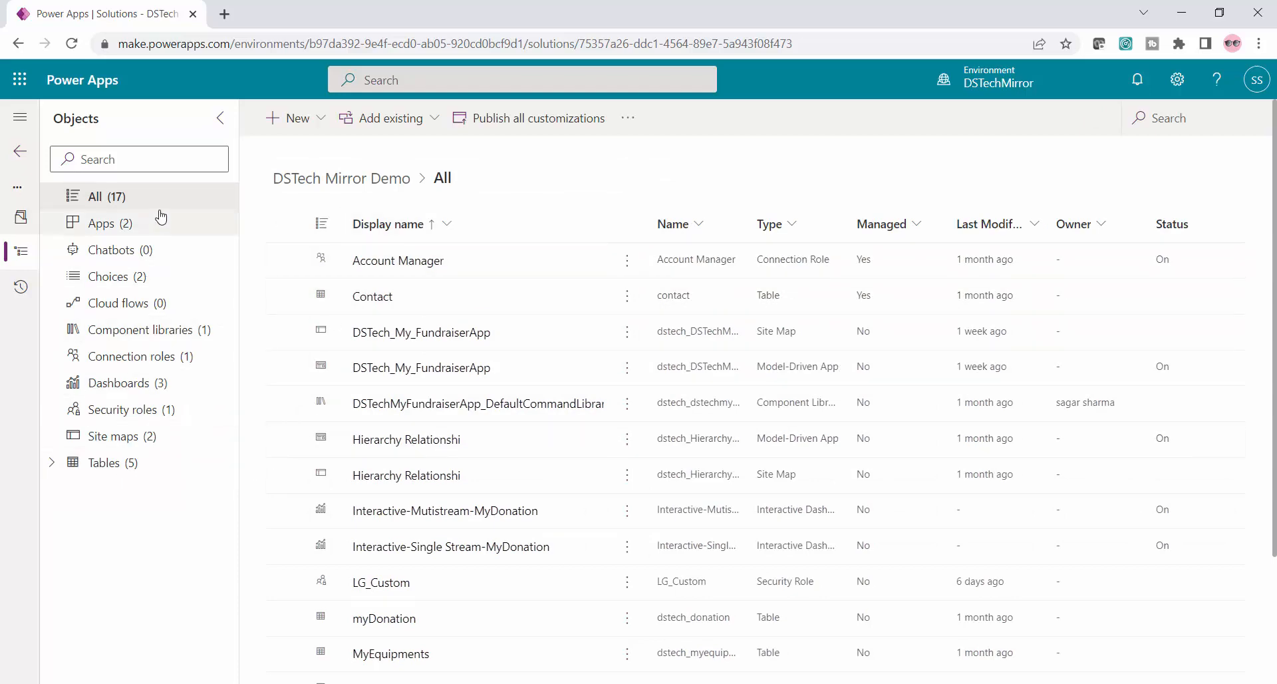
Look through the DSTech Mirror Demo solution's apps and dashboards, and expand its list of tables.
click(120, 231)
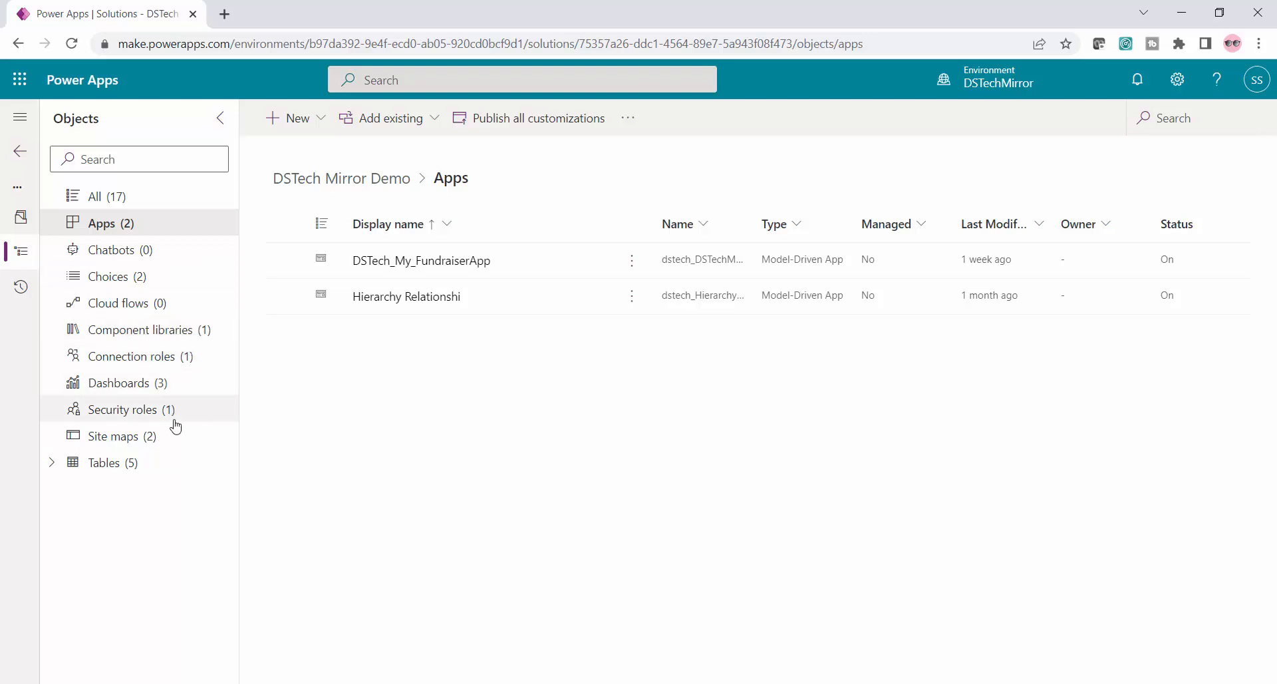
click(142, 392)
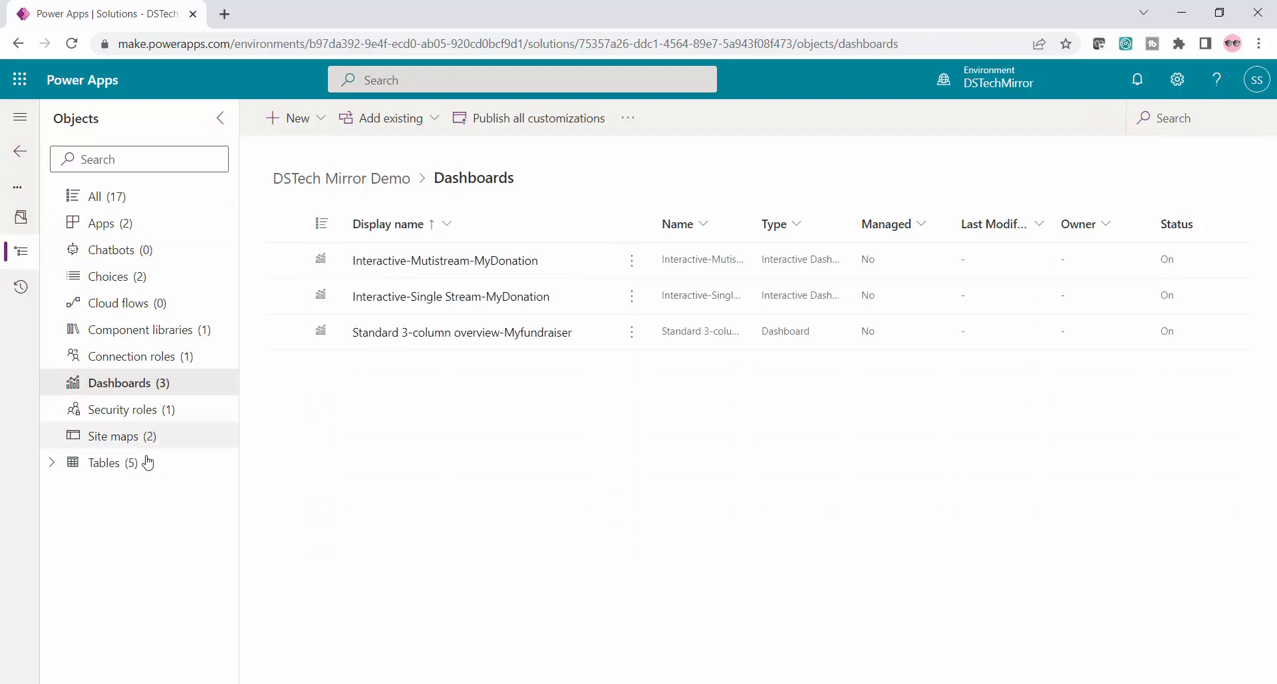
click(54, 463)
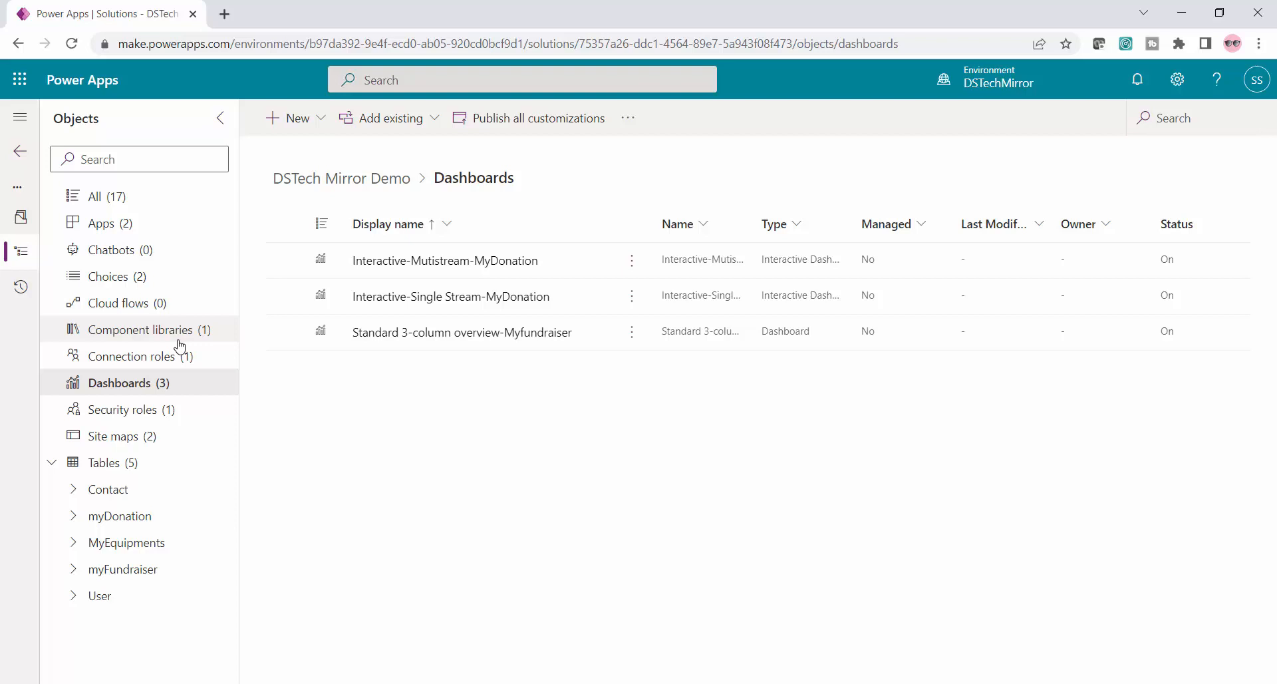
View the component types that can be added as existing objects to the solution, including the additional ones.
click(431, 123)
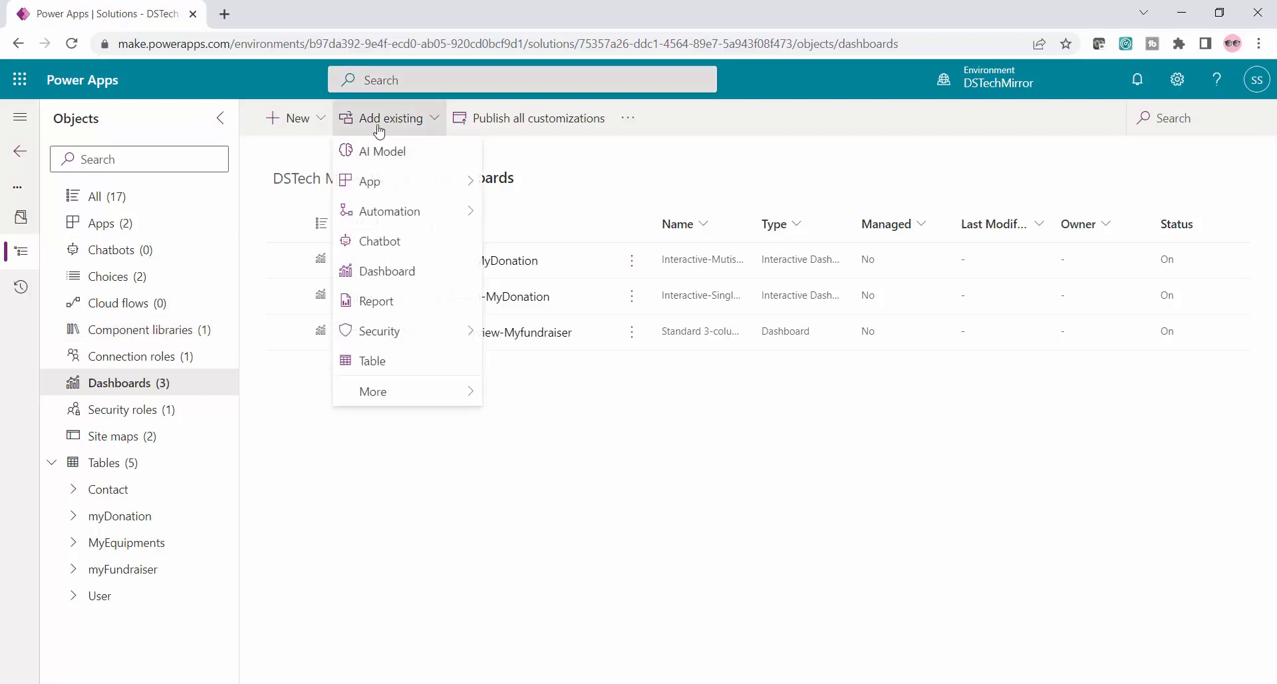
mouse_move(420, 212)
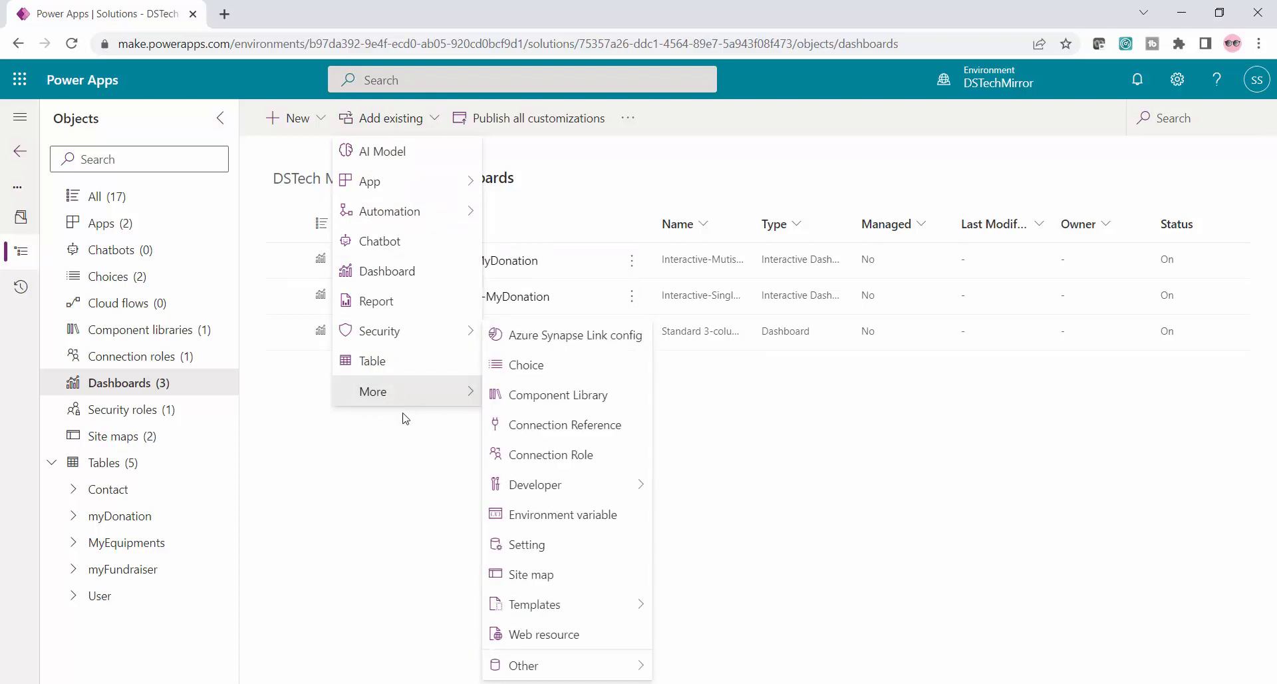
click(401, 460)
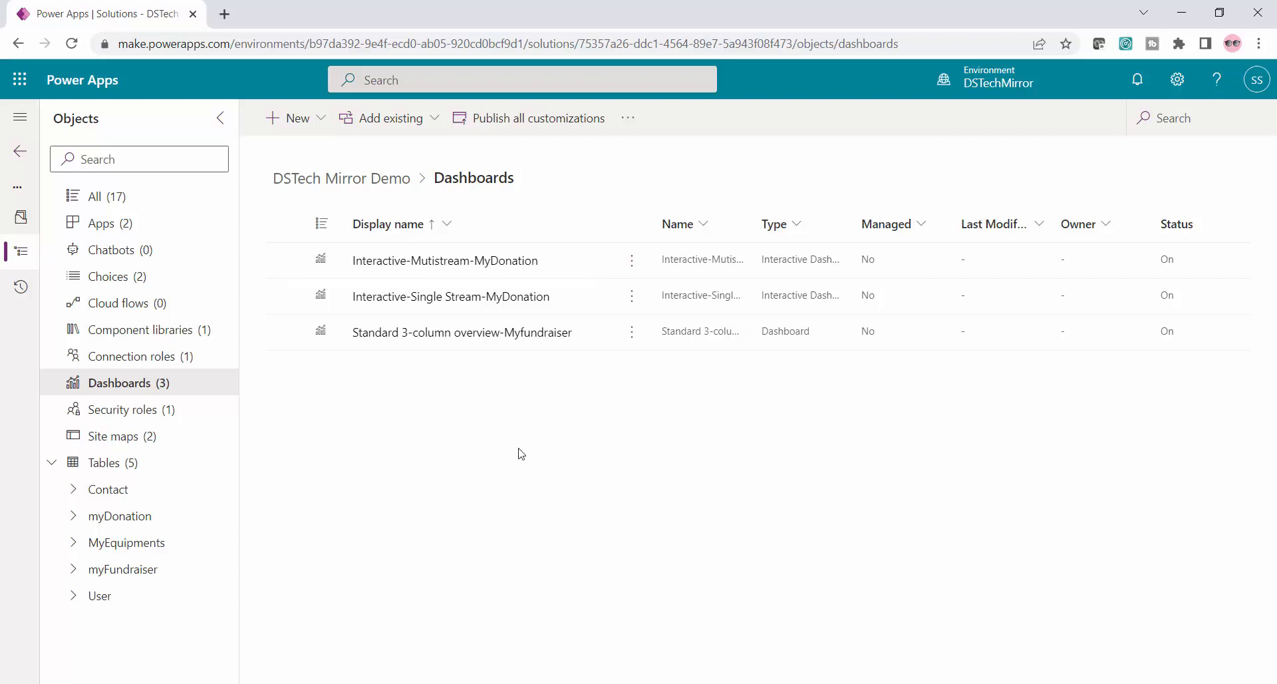
click(345, 635)
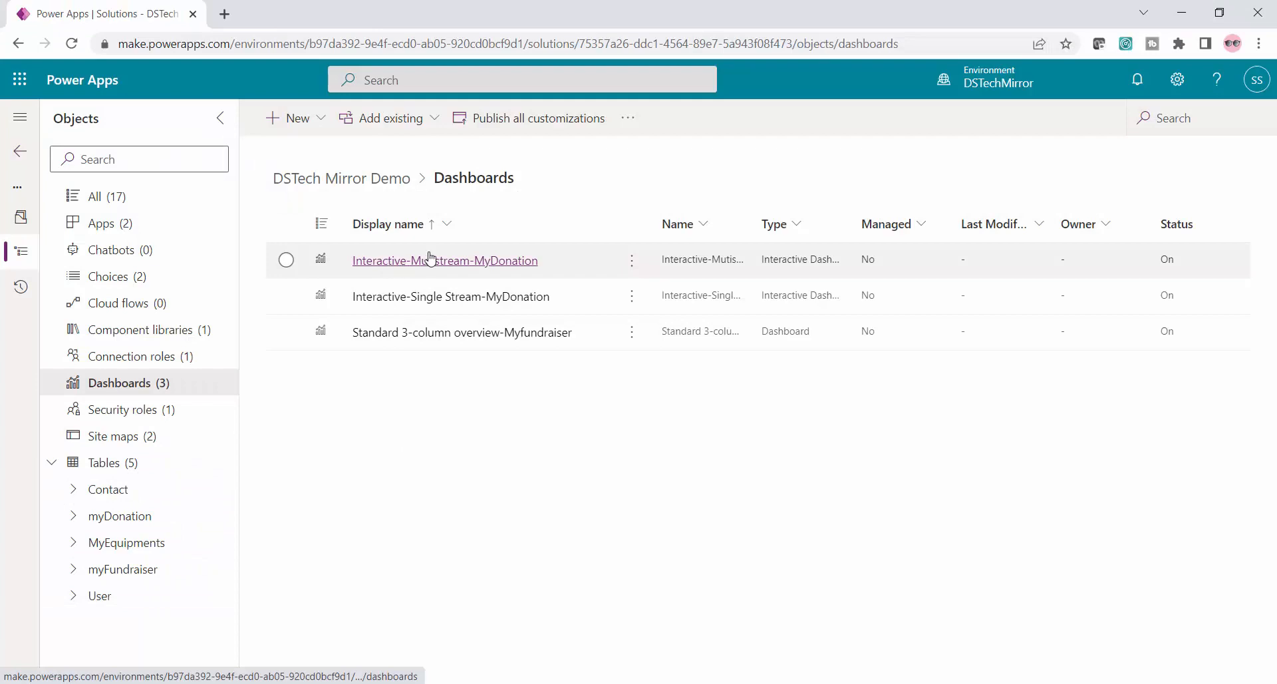
View all objects of the Default Solution from the environment's solutions list and return to the list.
click(20, 251)
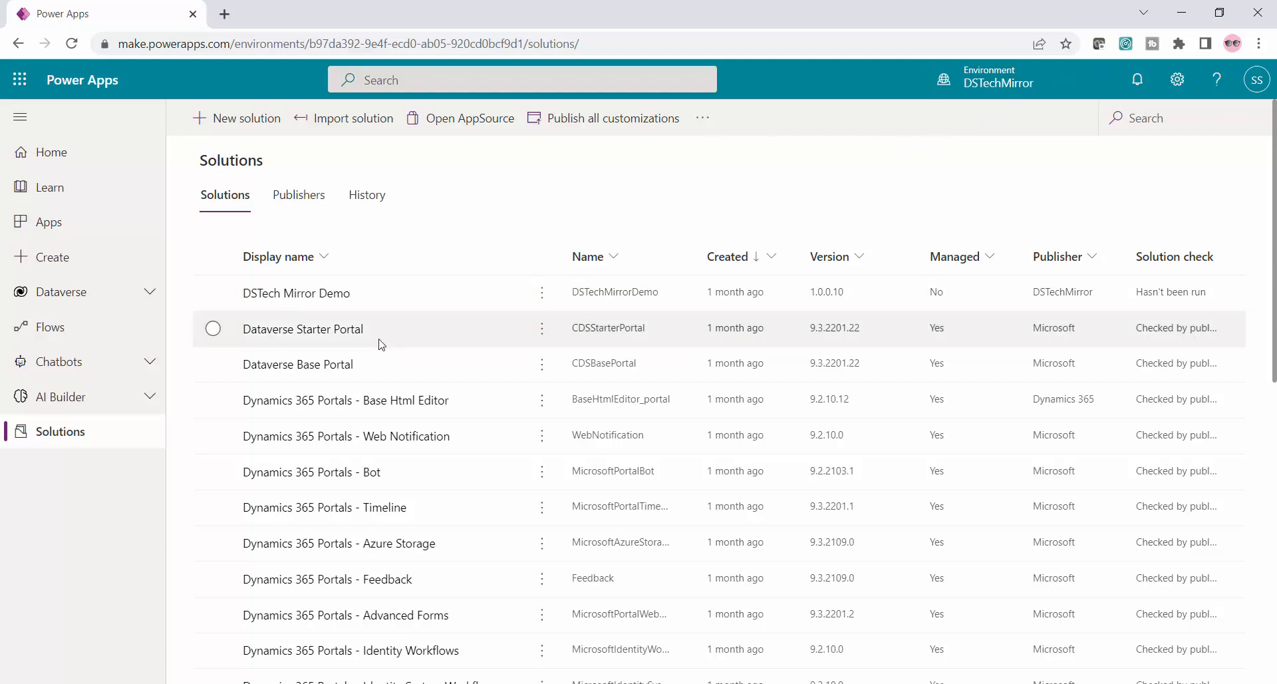
scroll(381, 344, down, 6)
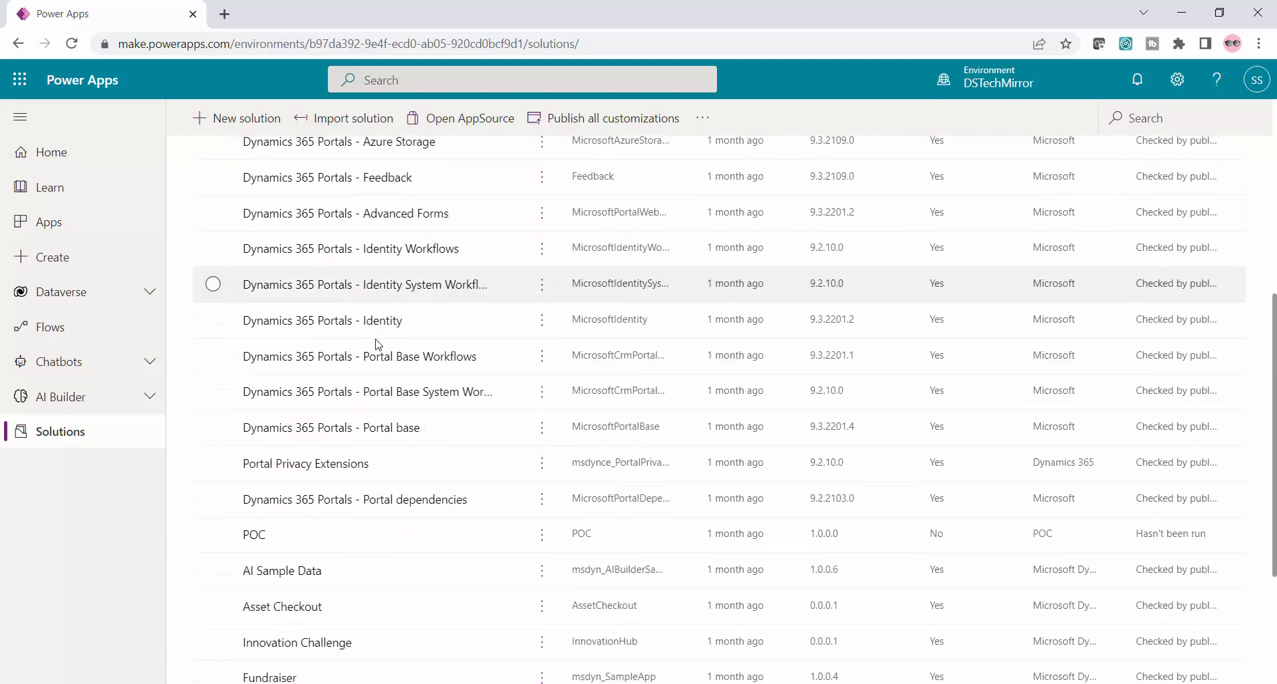
scroll(378, 343, down, 3)
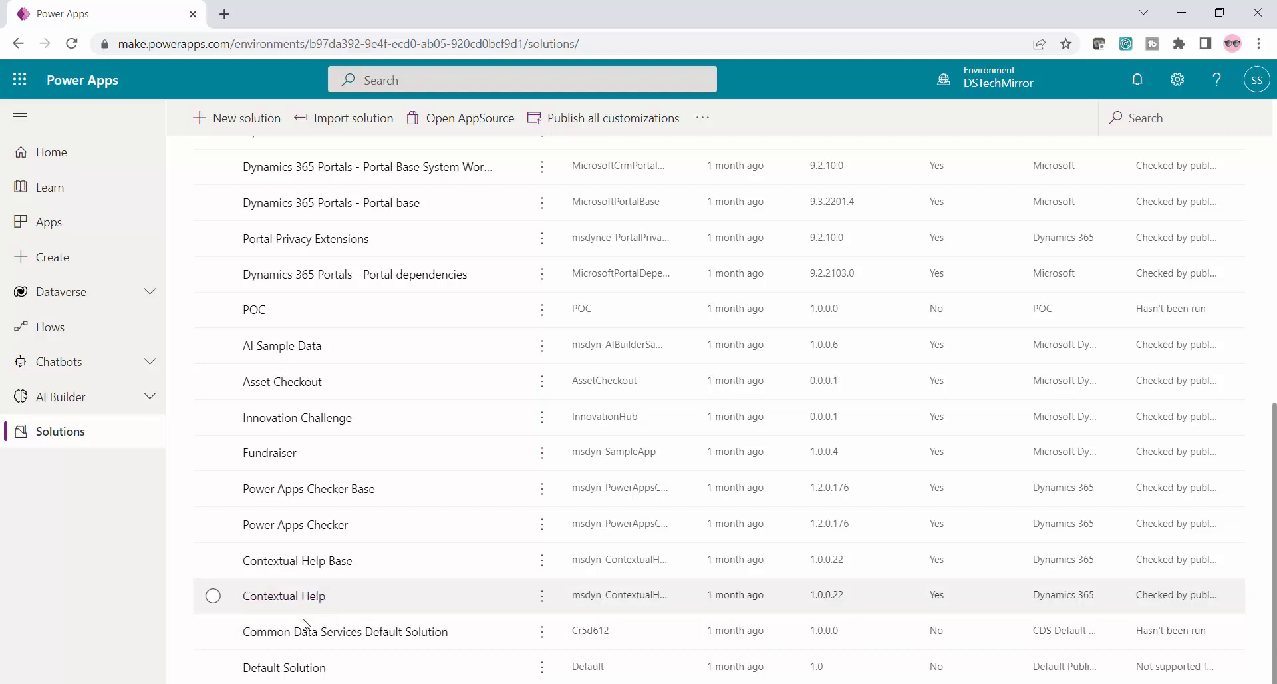
click(212, 669)
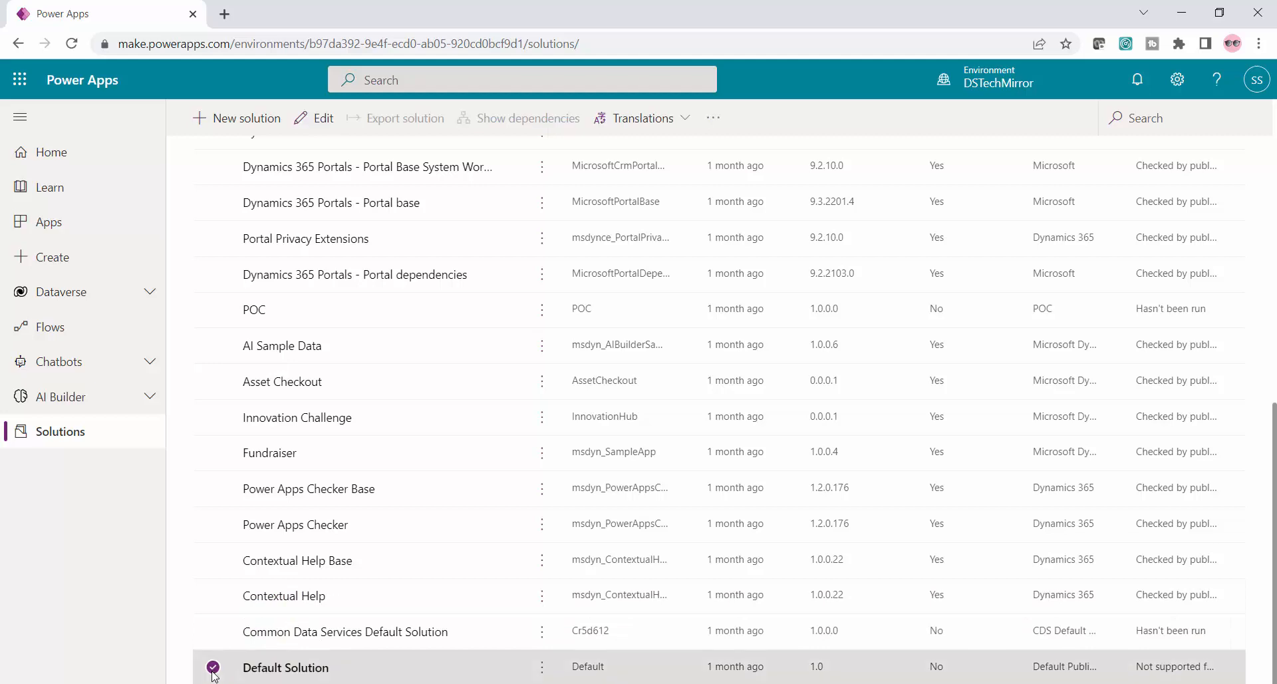
click(301, 673)
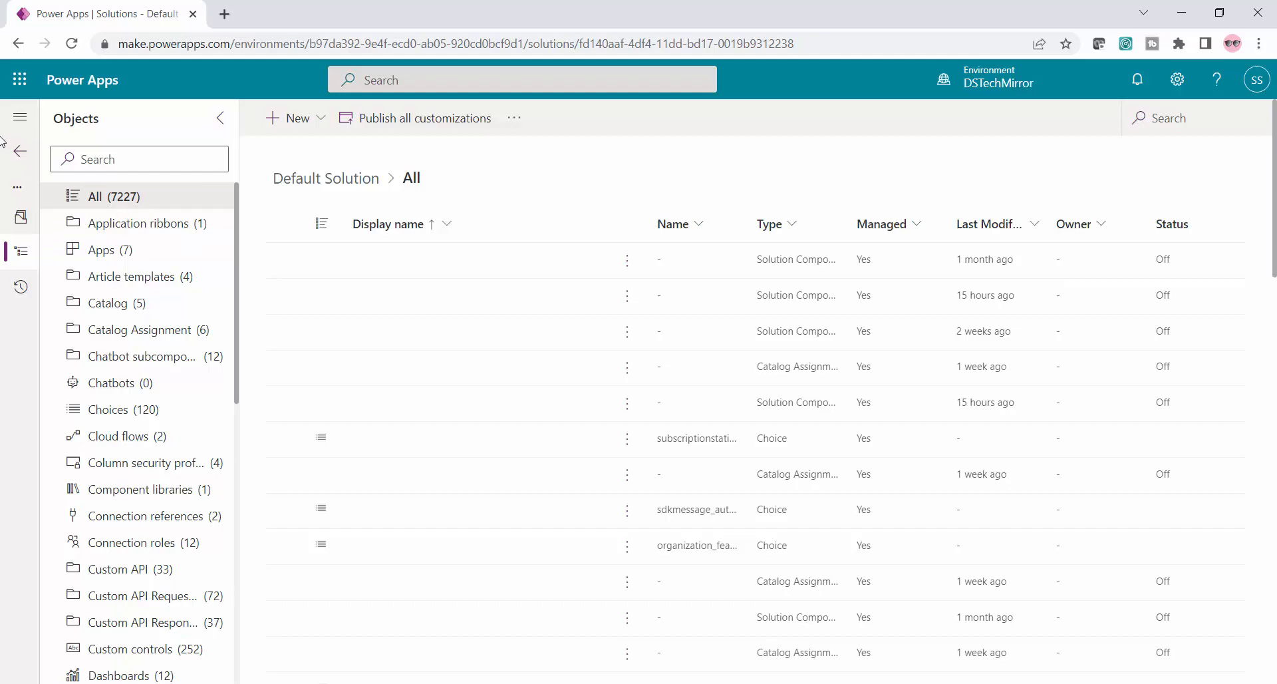
click(21, 151)
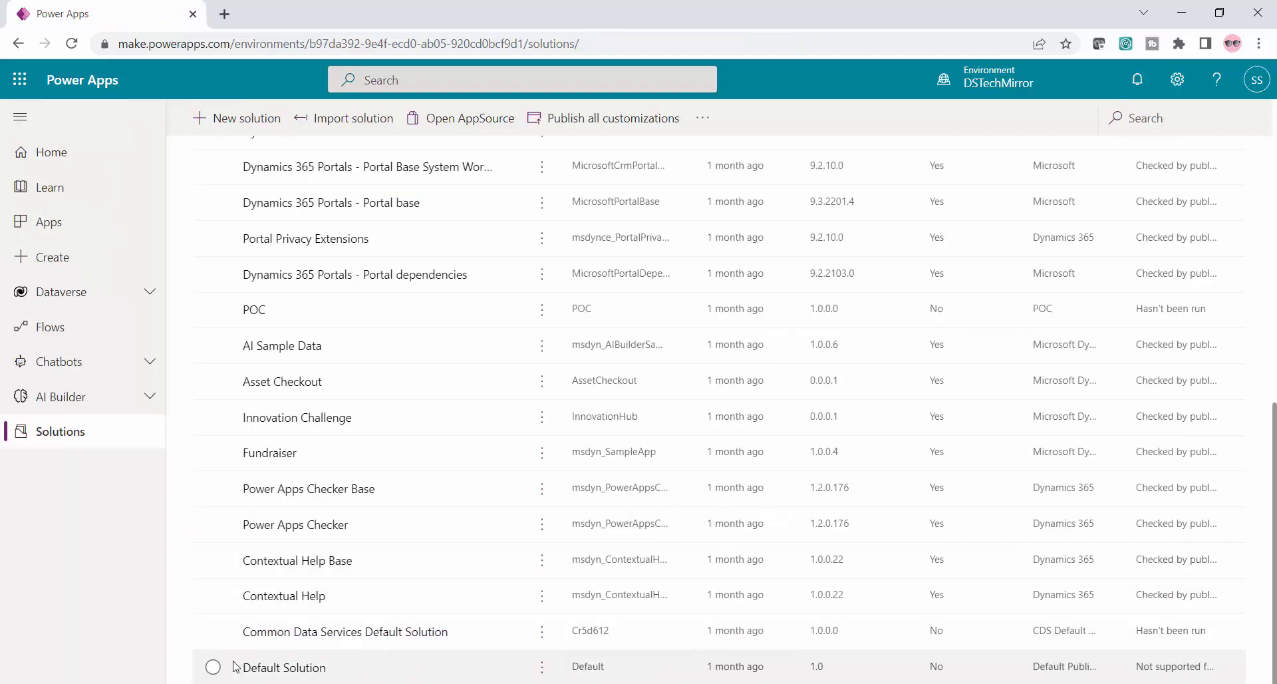
Check which commands, such as export, are available for the Default Solution, Common Data Services Default Solution and Contextual Help Base.
click(212, 668)
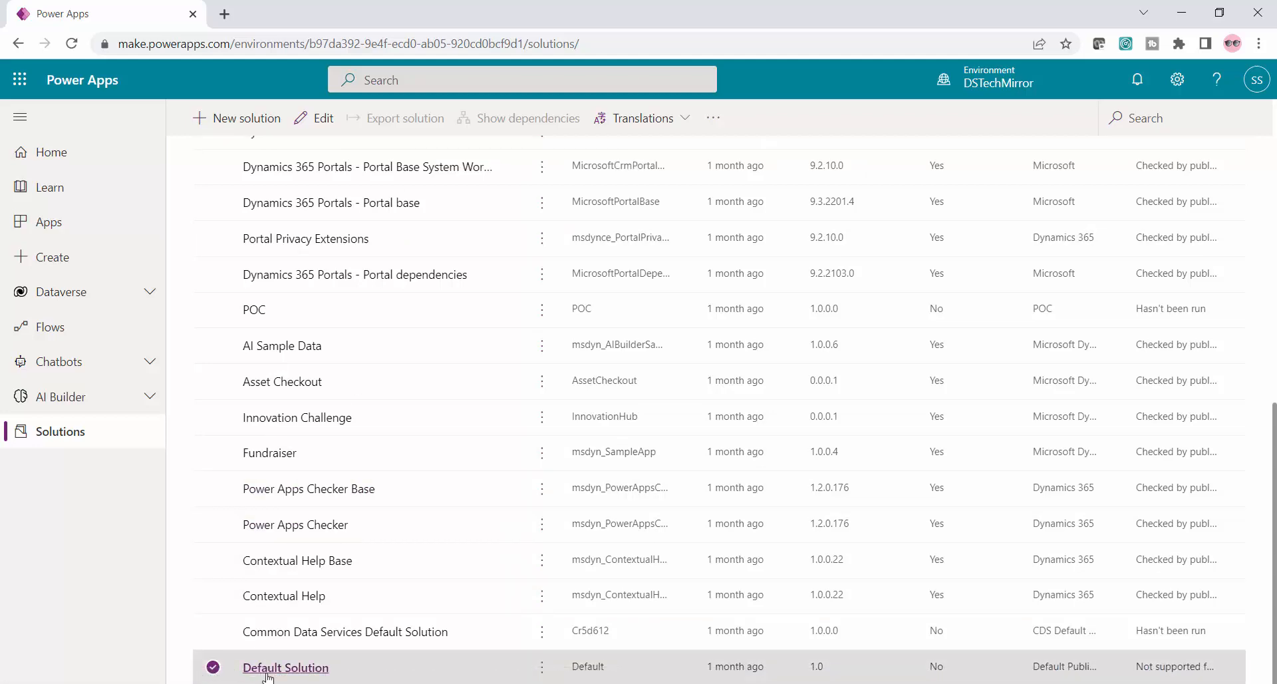
click(213, 667)
click(213, 632)
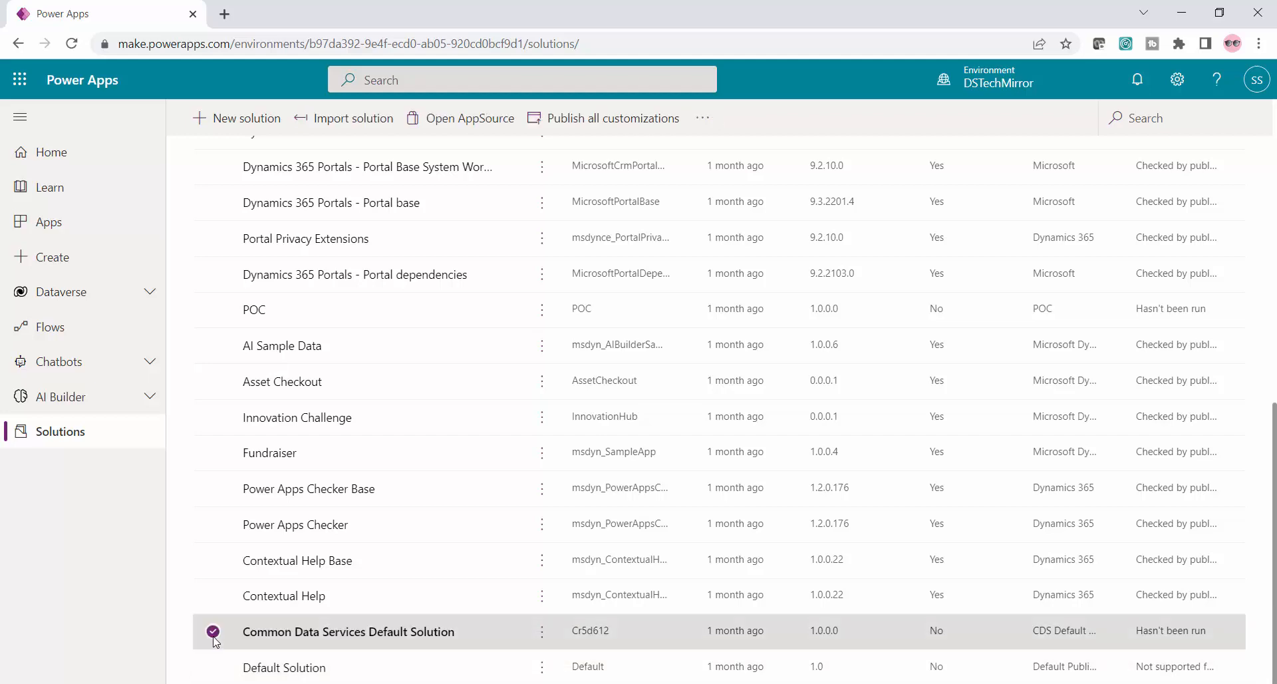
click(213, 597)
click(214, 576)
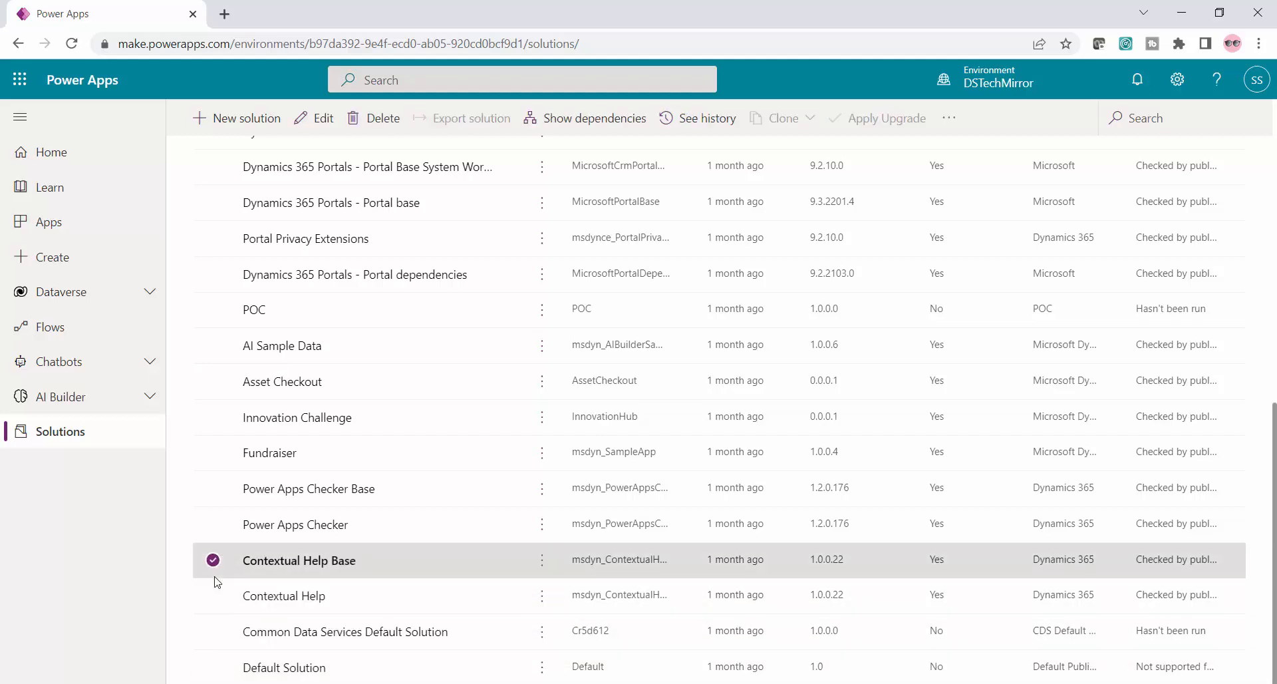
click(214, 573)
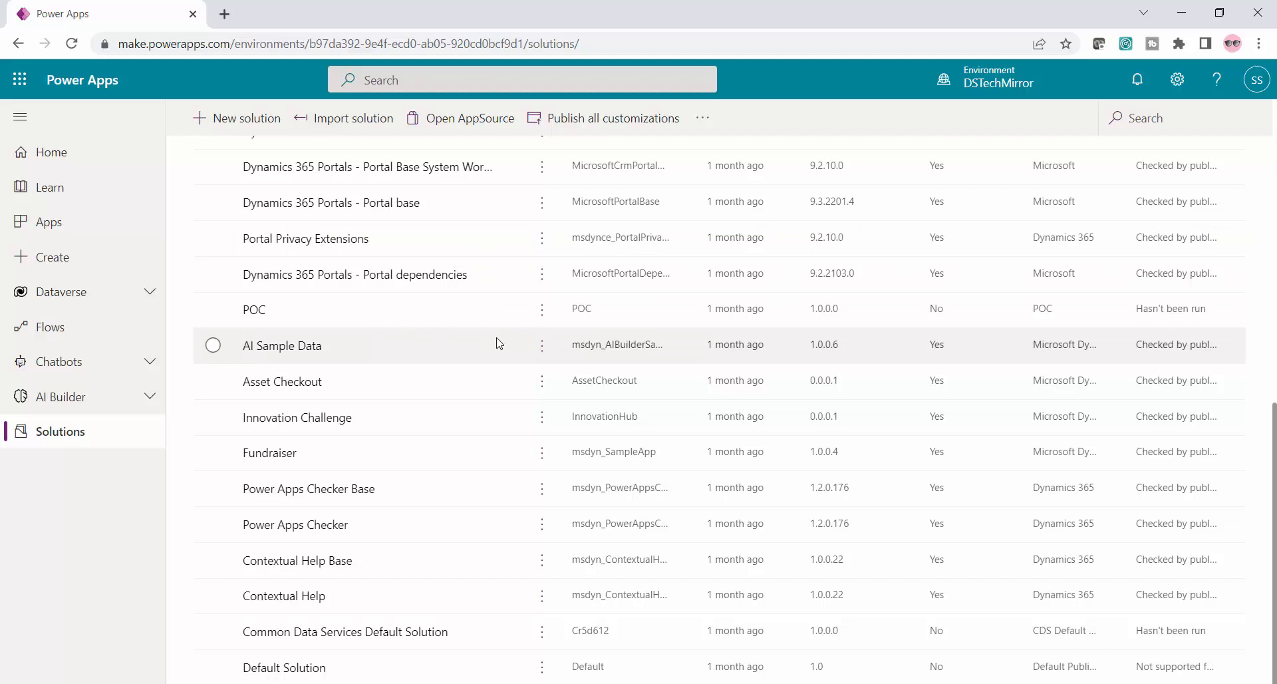
Check the commands available for the DSTech Mirror Demo solution, and open it with its object list collapsed.
scroll(499, 343, up, 10)
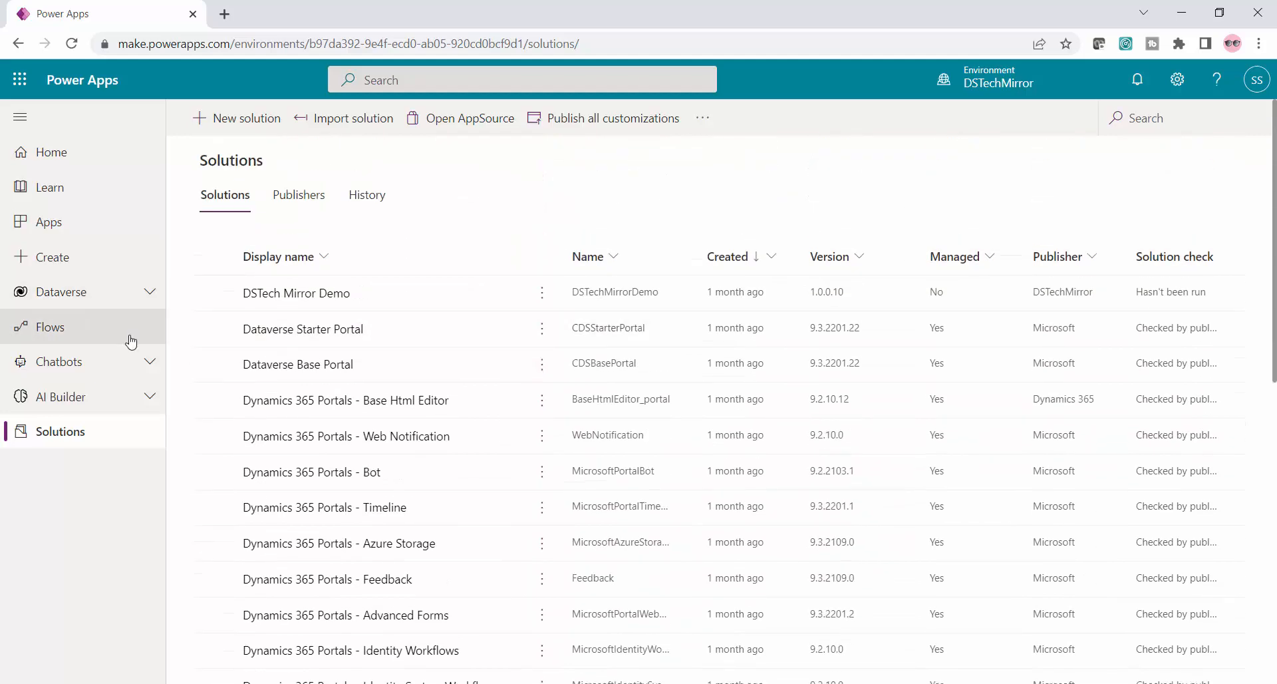
click(213, 292)
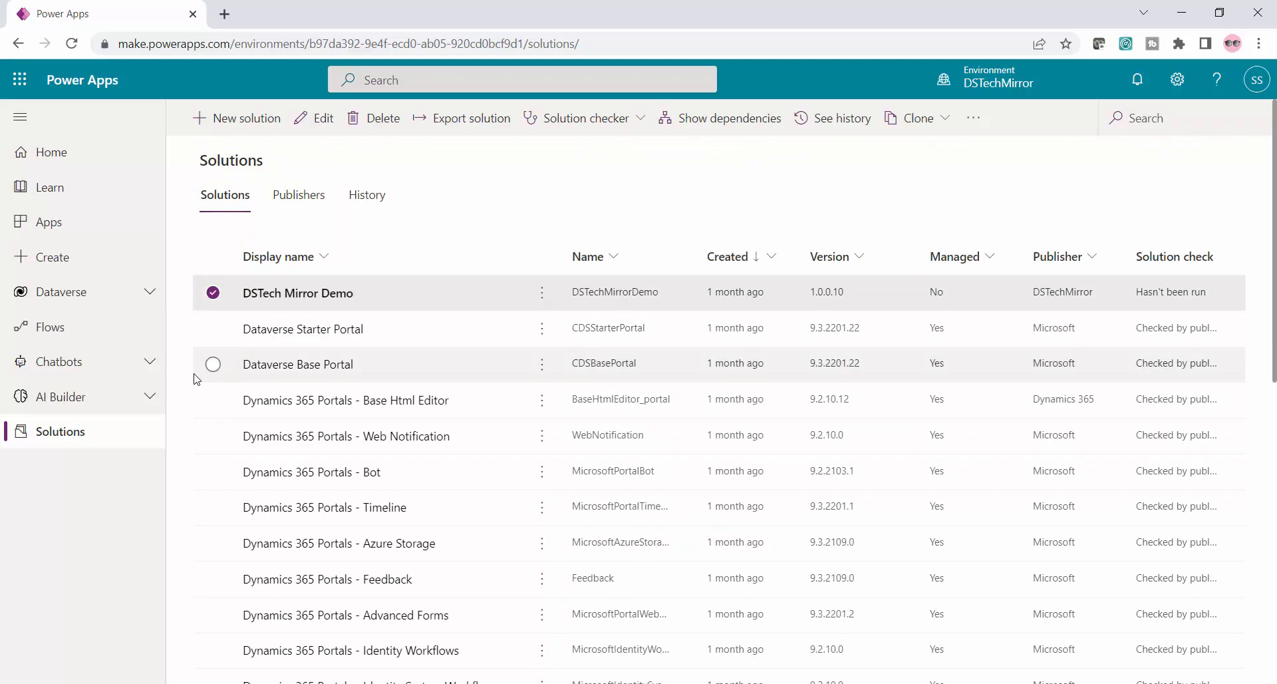
click(291, 306)
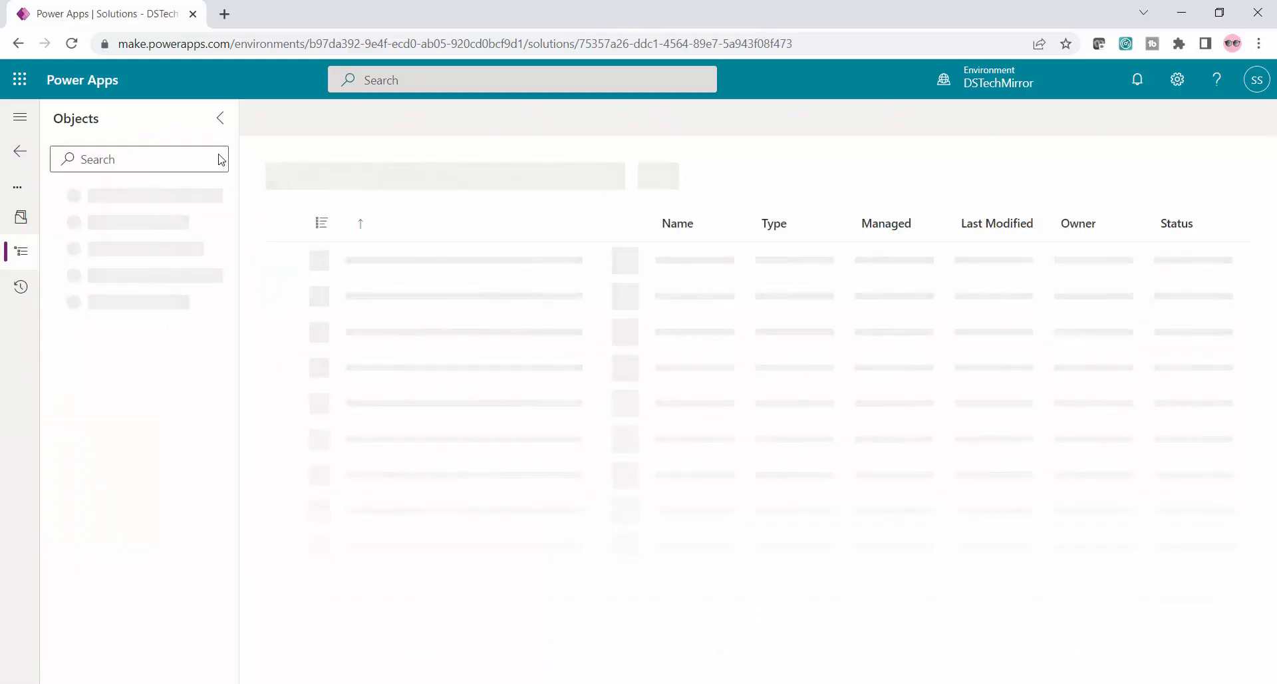
click(220, 118)
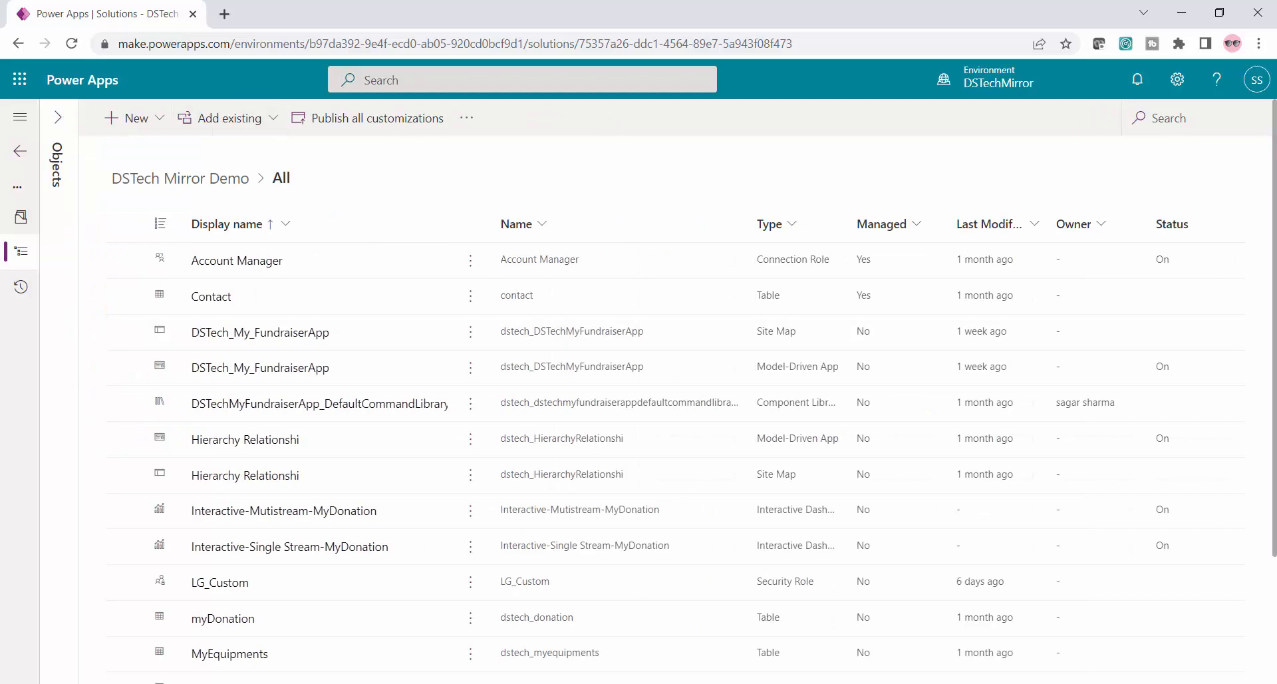
Glance at the PowerPoint slide about solutions, and reopen the DSTech Mirror Demo solution in Power Apps.
key(alt+Tab)
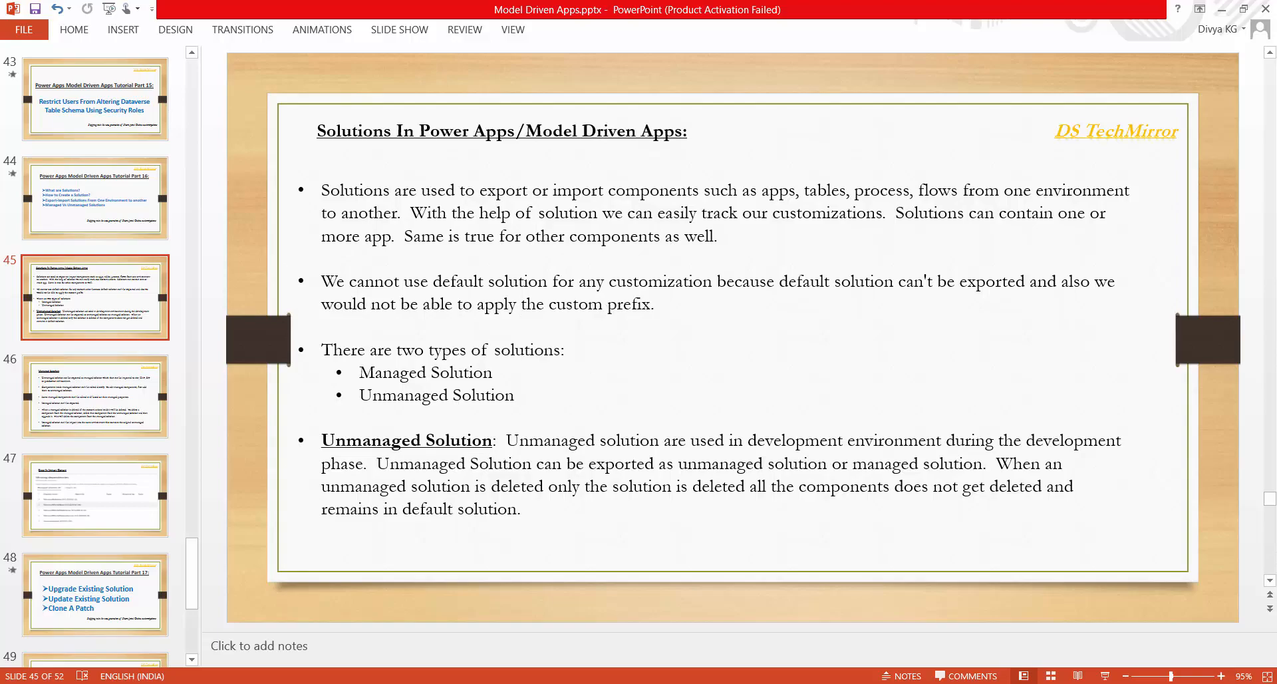
click(459, 683)
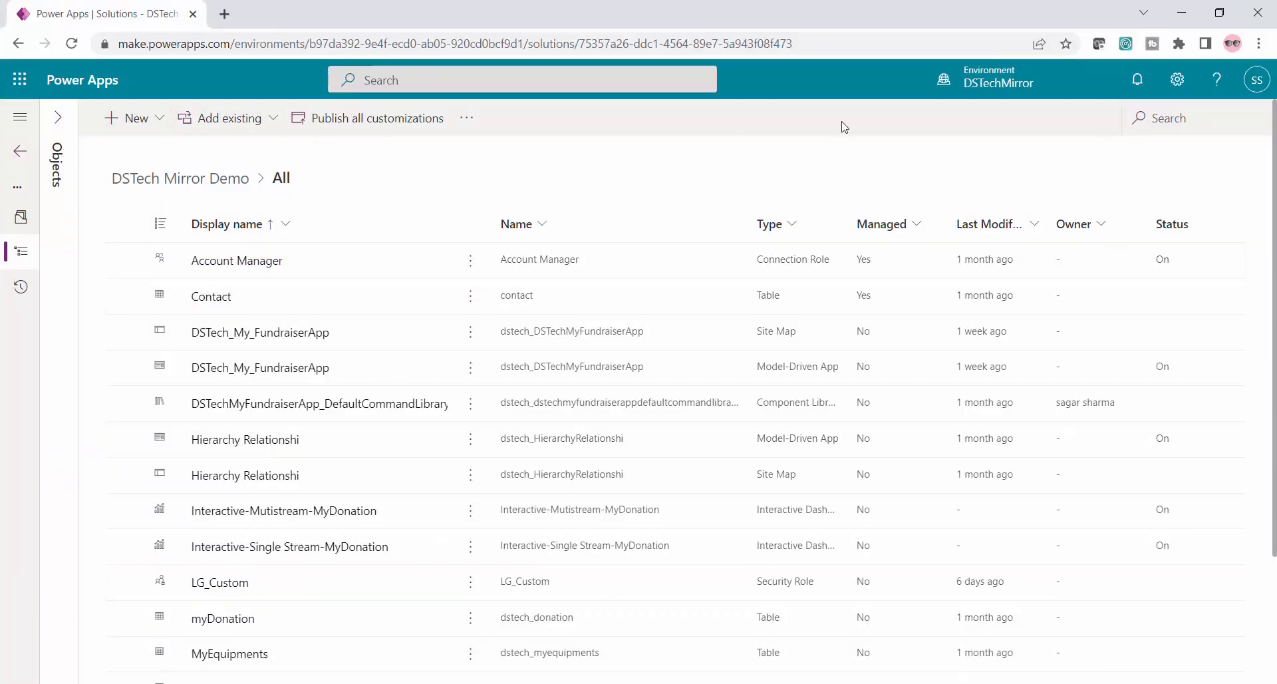
click(21, 152)
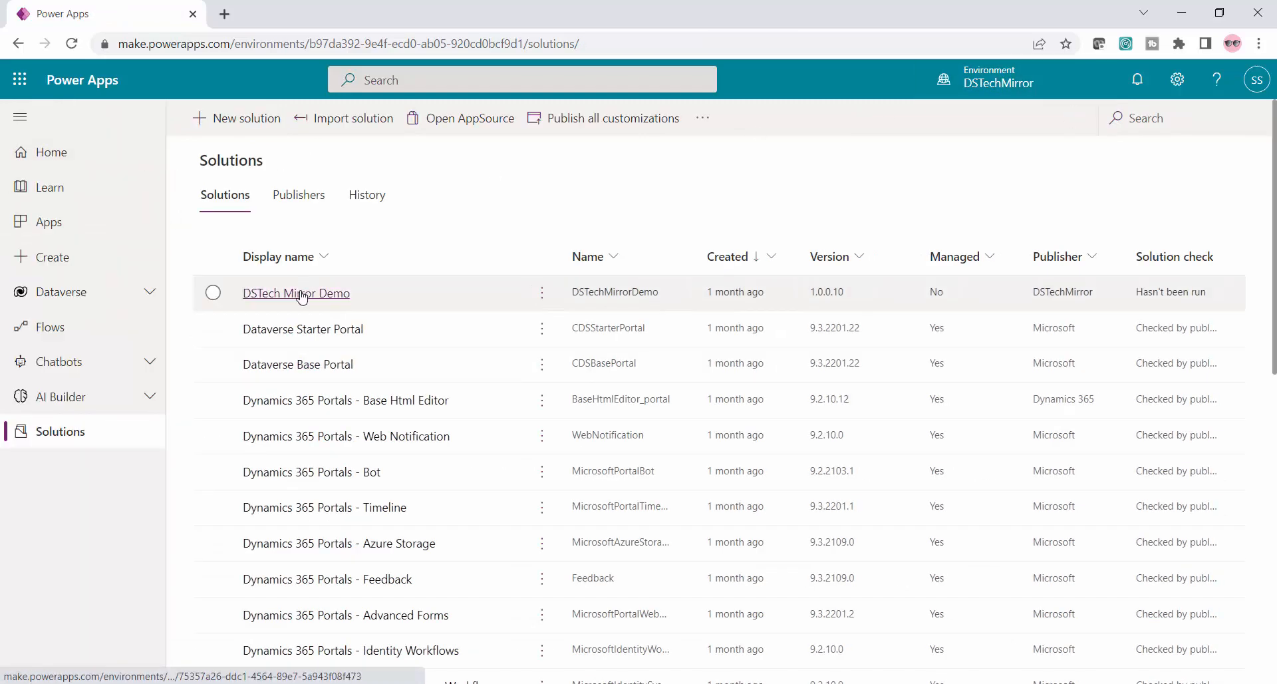
click(302, 293)
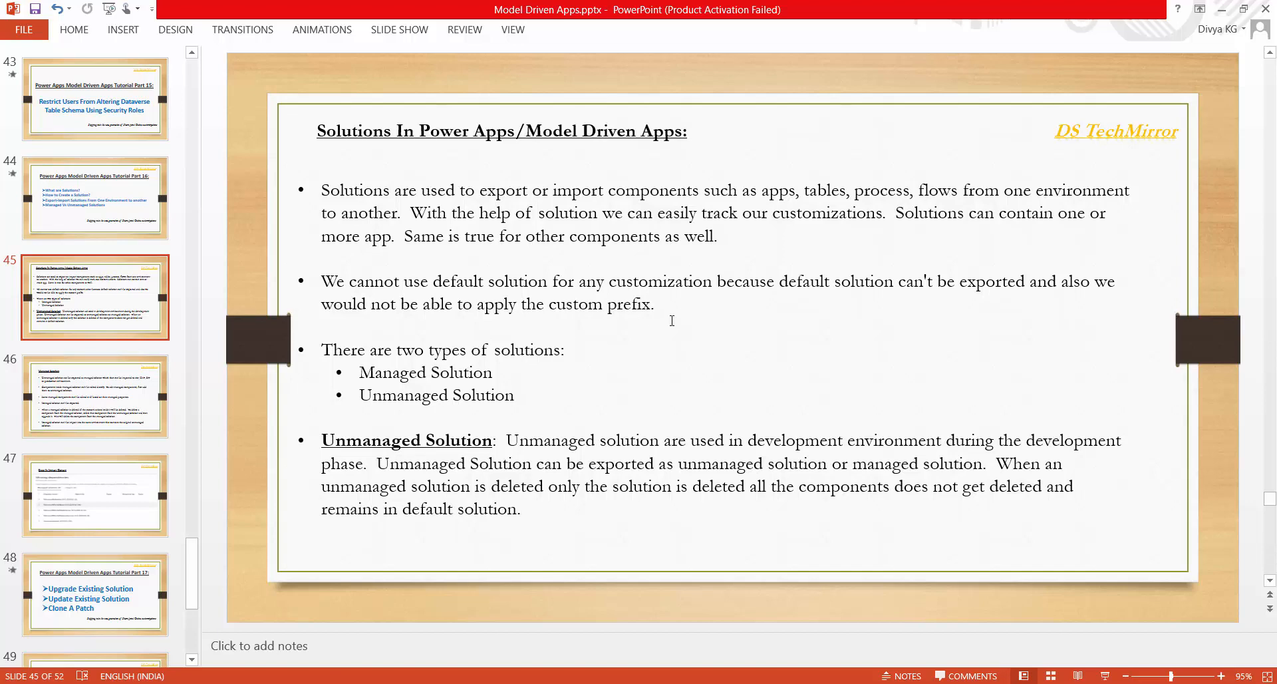
Highlight the first two bullets of the solutions slide in PowerPoint and return to Power Apps.
drag(671, 321, 348, 190)
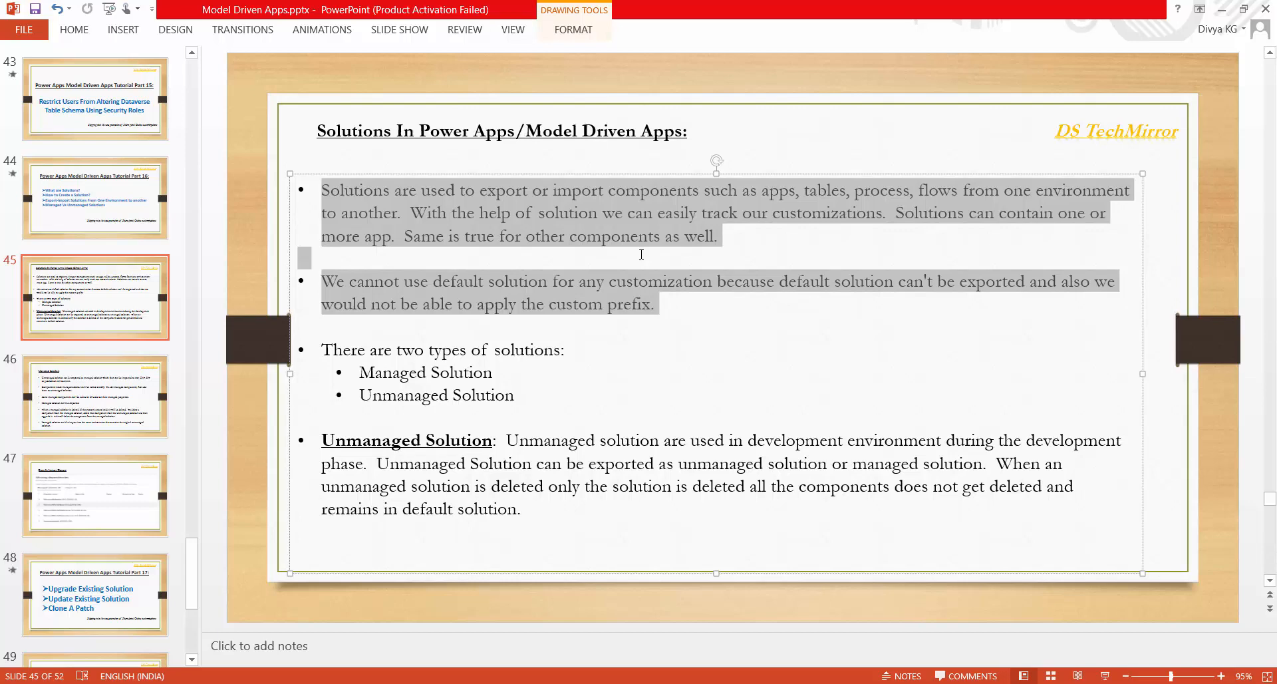
click(413, 396)
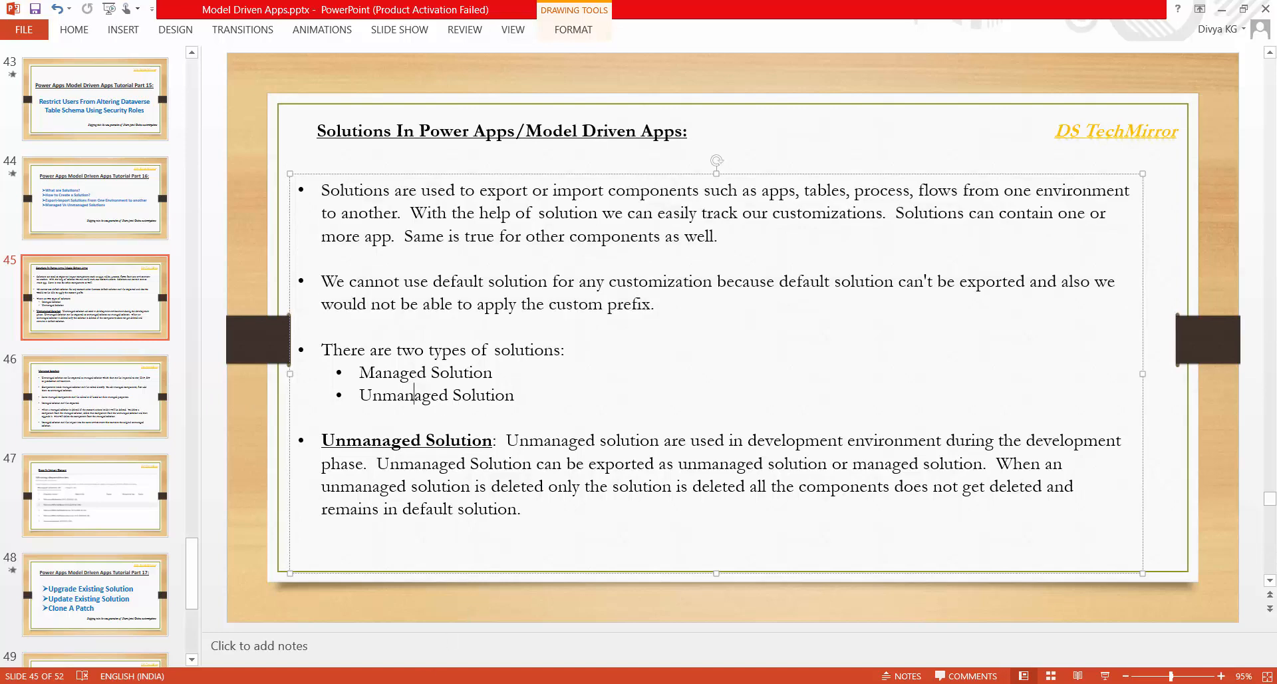
key(alt+Tab)
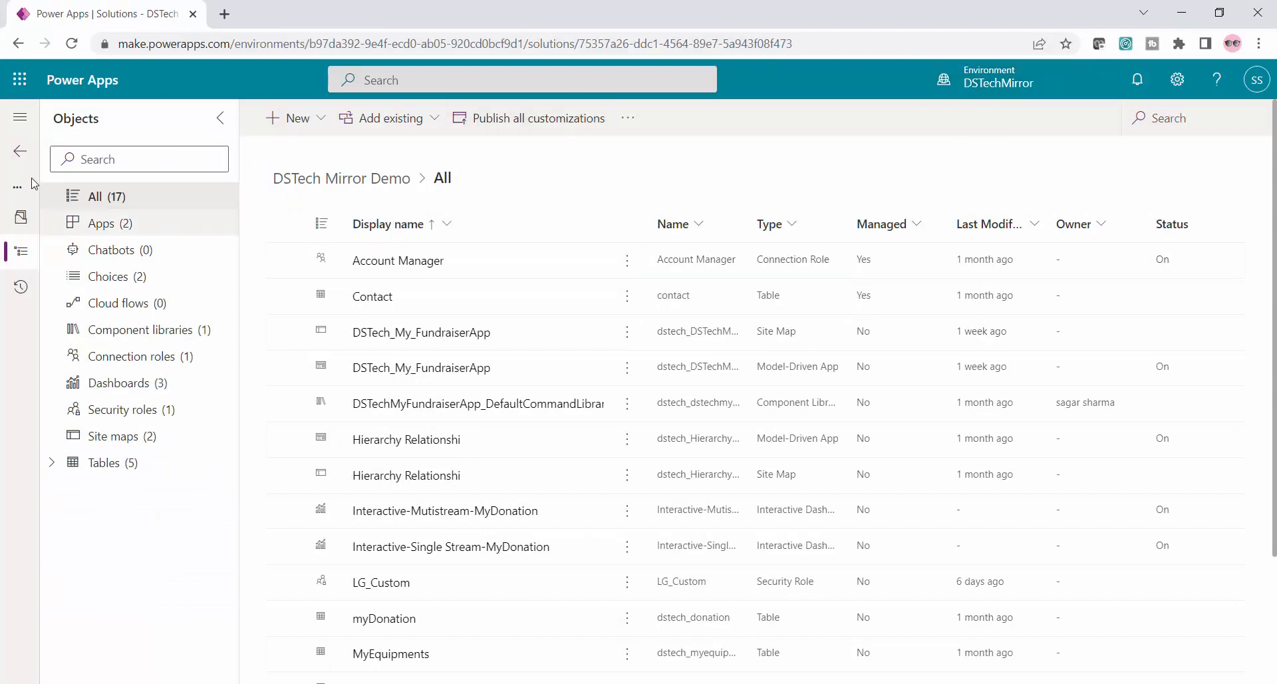
Return to the solutions list and switch to the test user's environment.
click(20, 158)
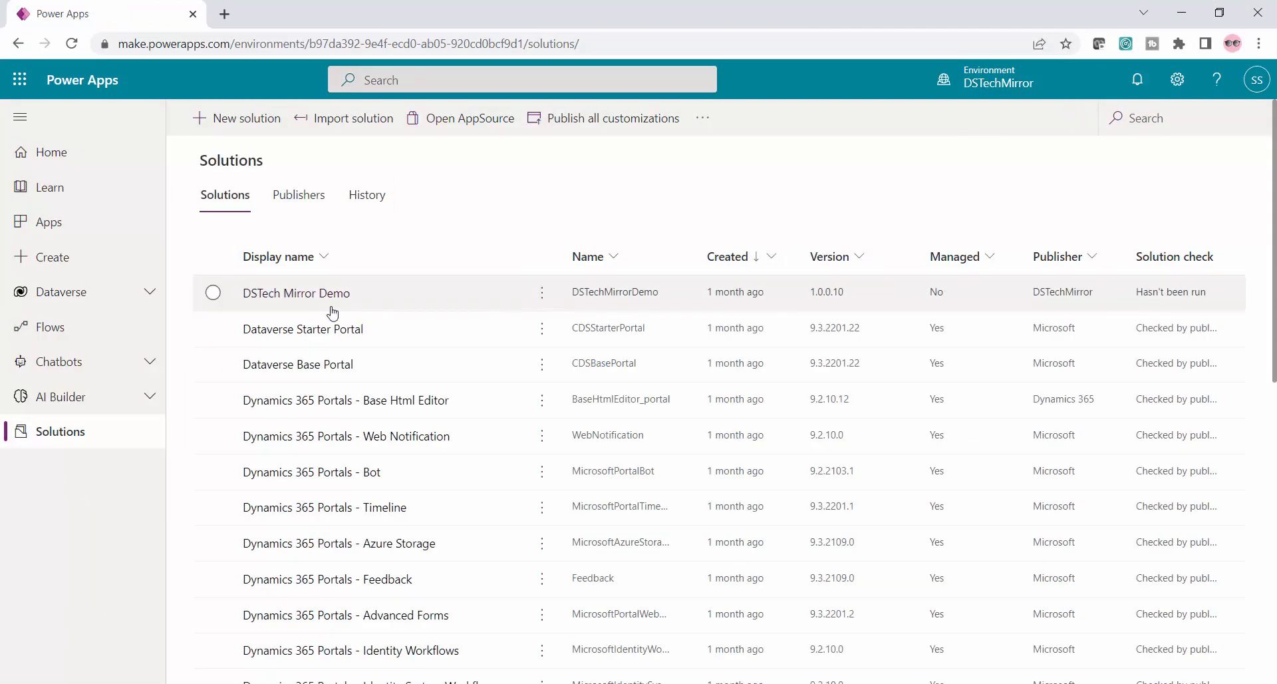
click(242, 119)
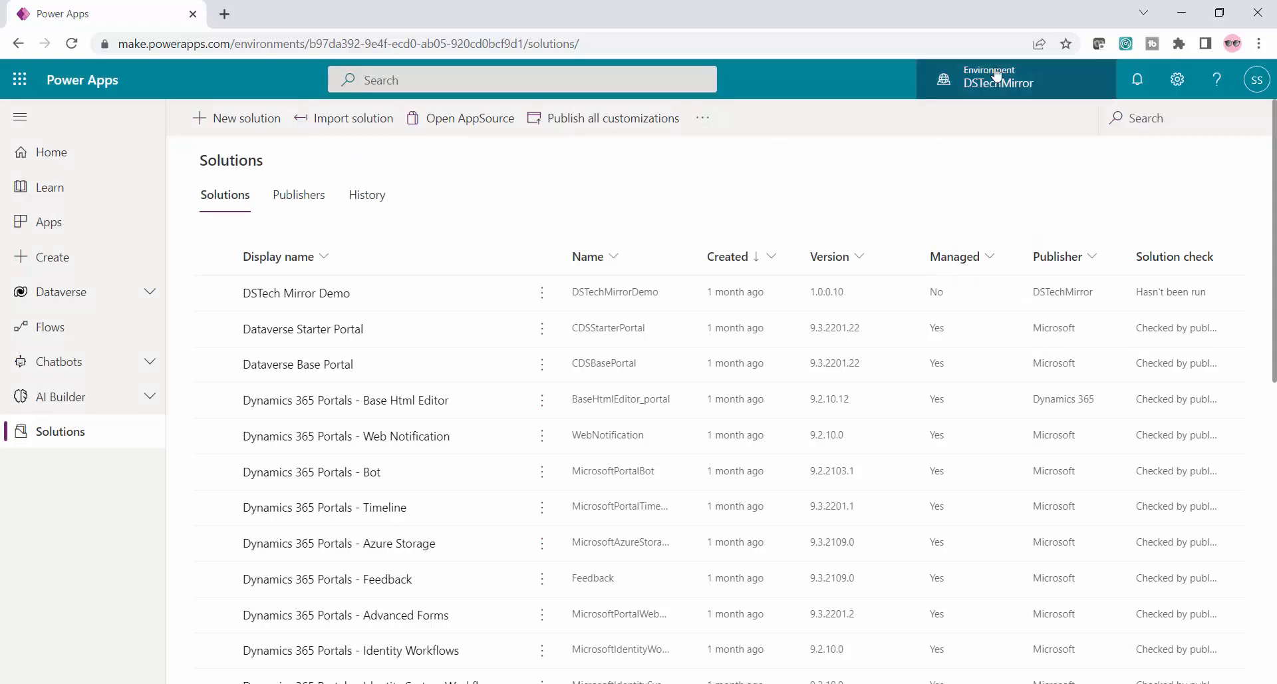
click(1004, 81)
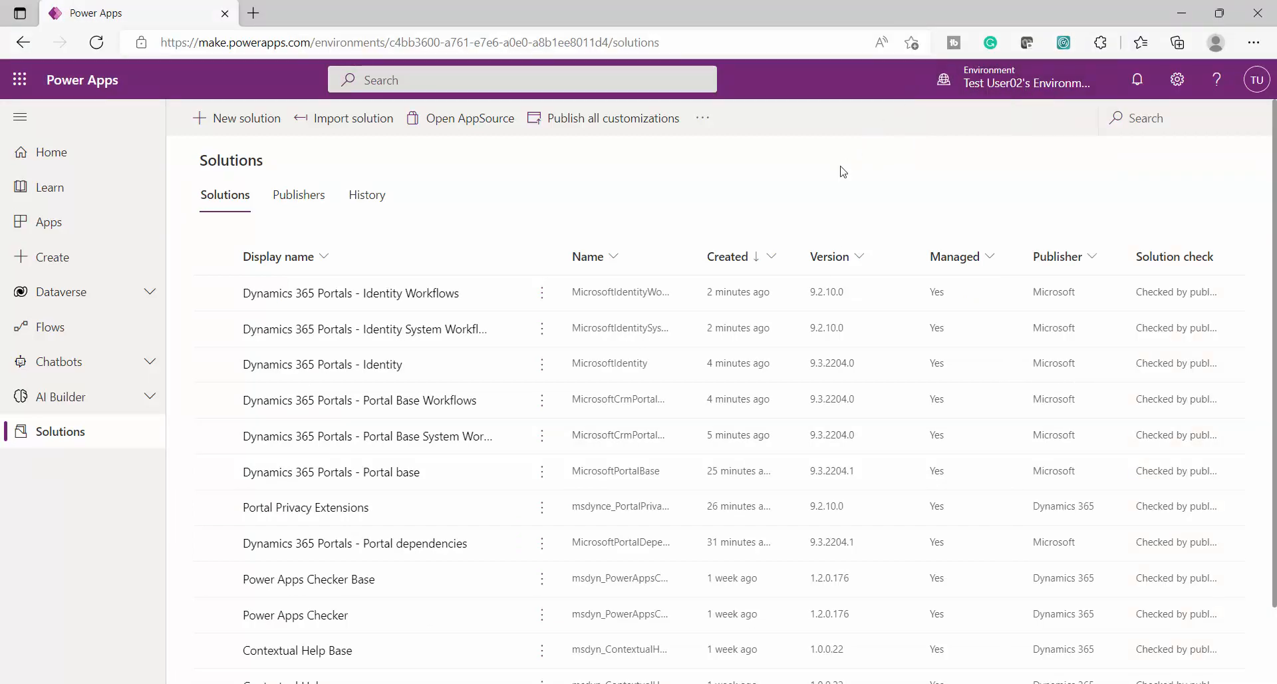
Start a new solution in this environment and enter the display name TestUser02Sol.
click(226, 126)
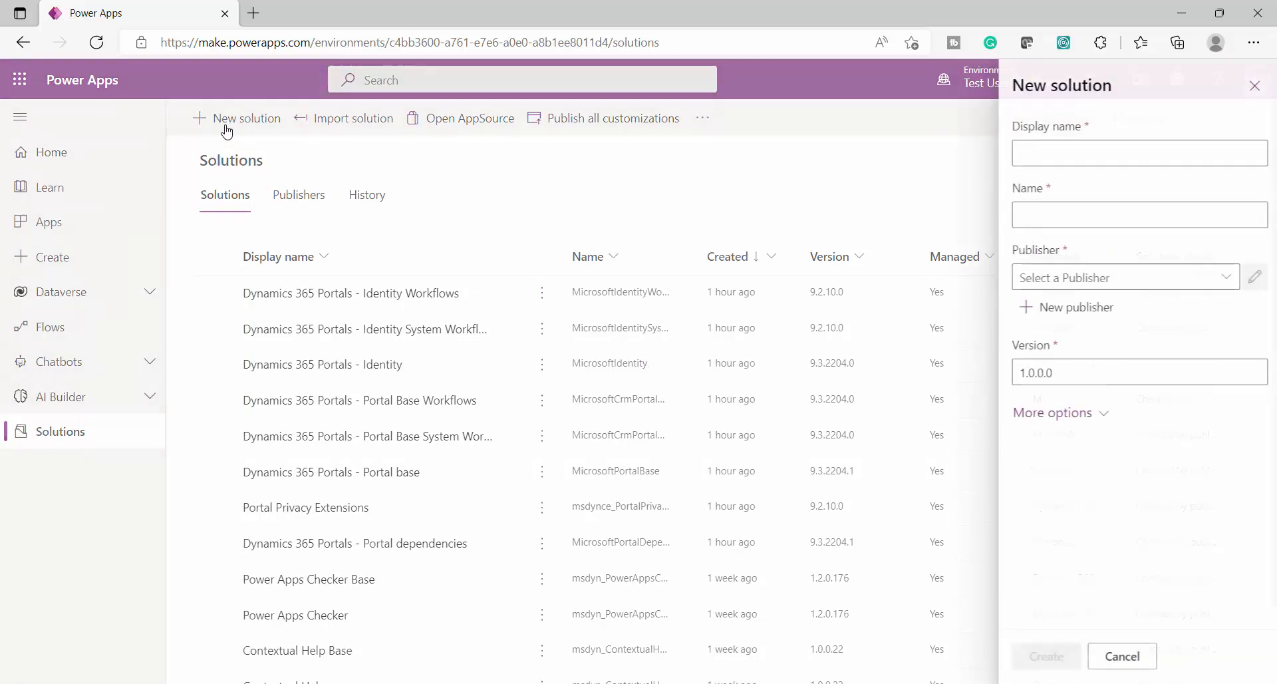
click(1112, 153)
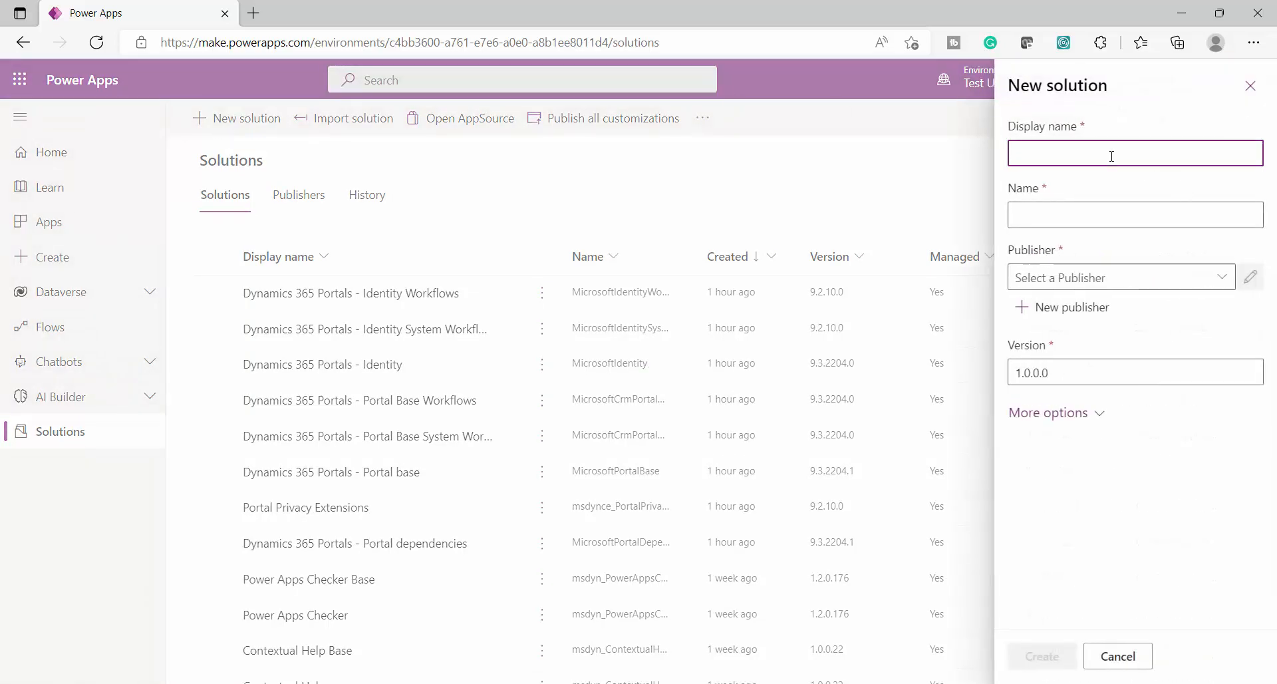
text(TestUser)
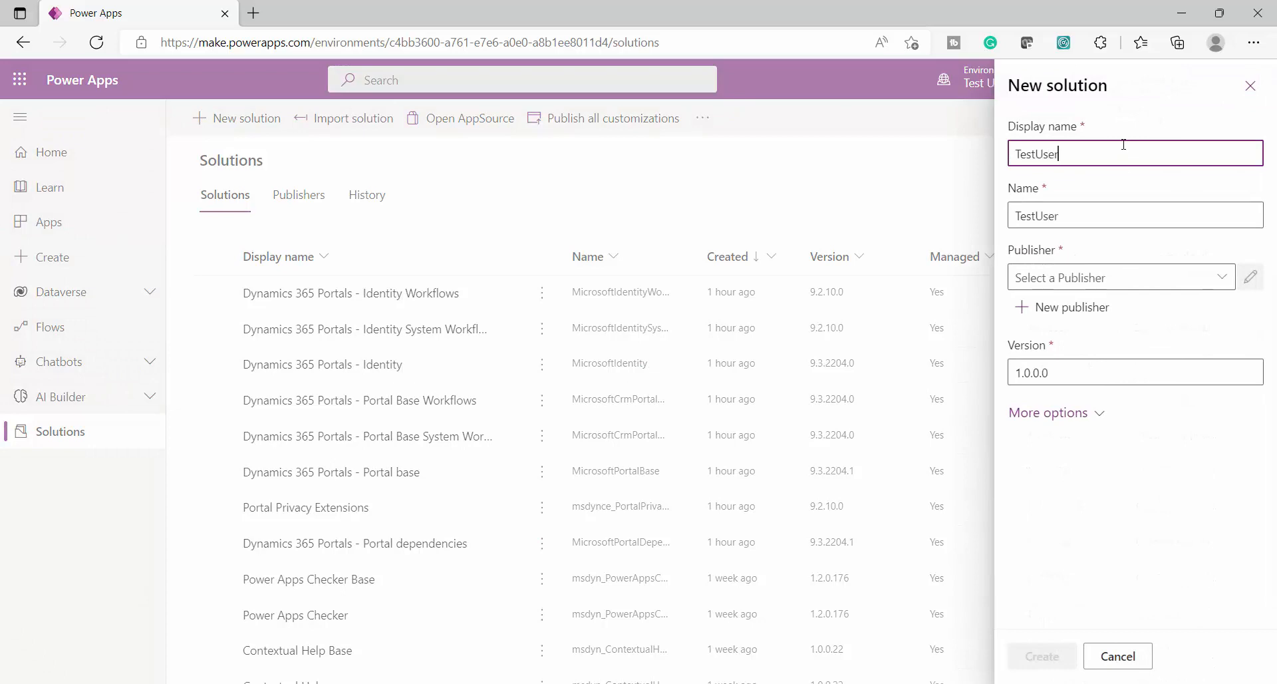
text(02Sol)
double_click(1131, 157)
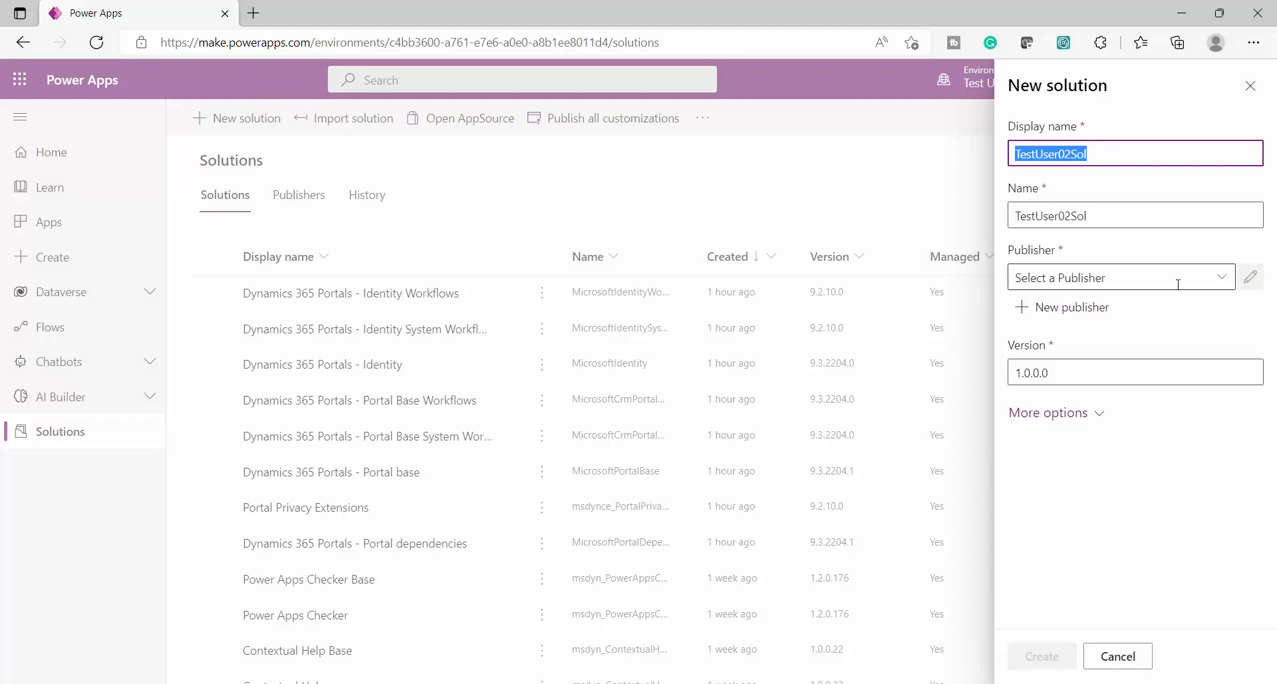
click(1057, 313)
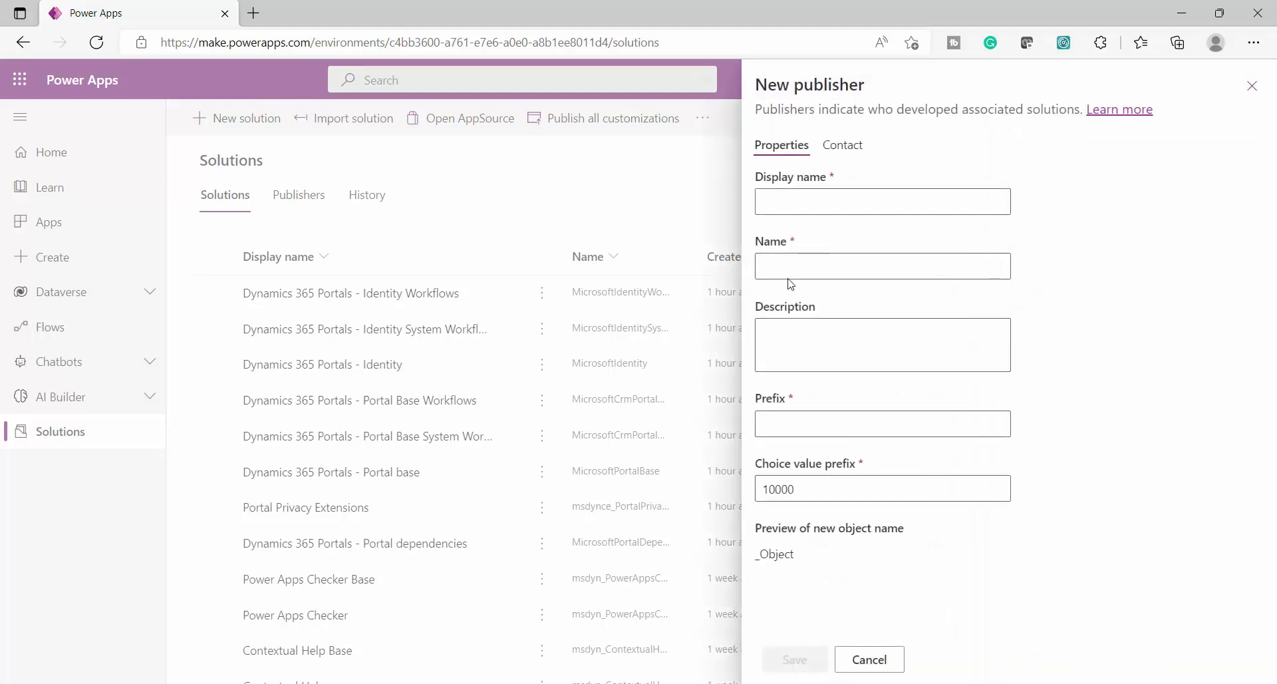
click(828, 204)
click(817, 256)
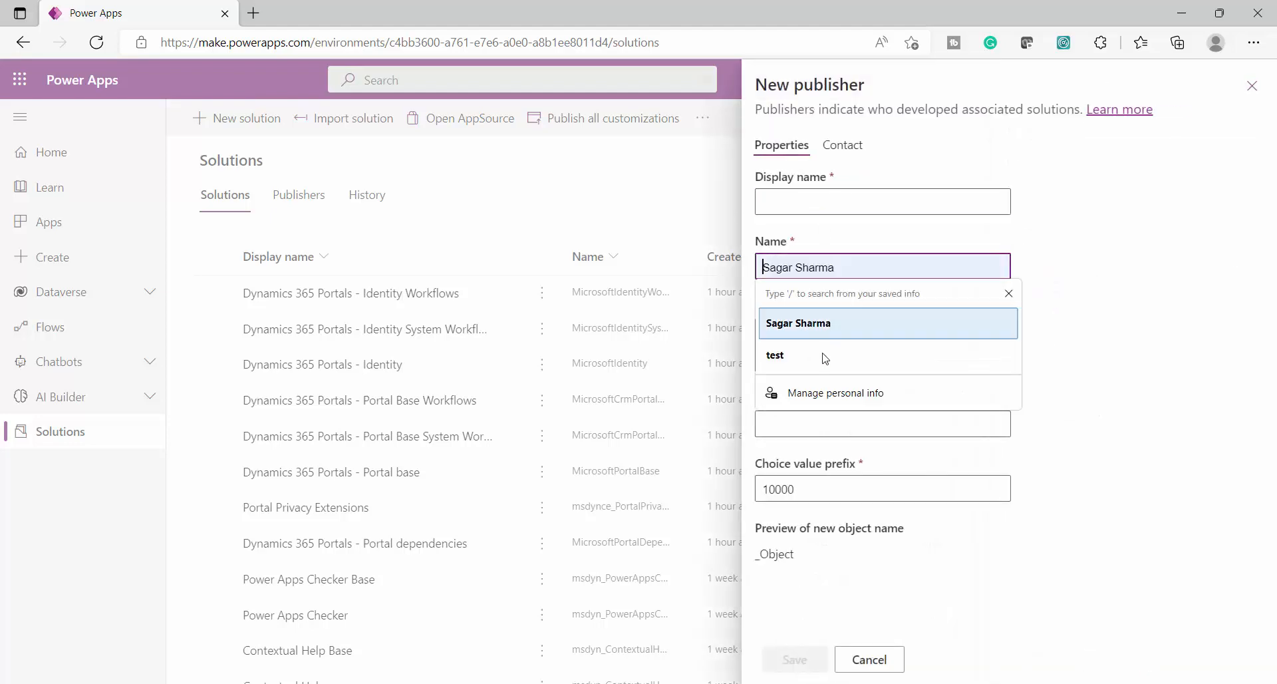
key(Escape)
click(802, 418)
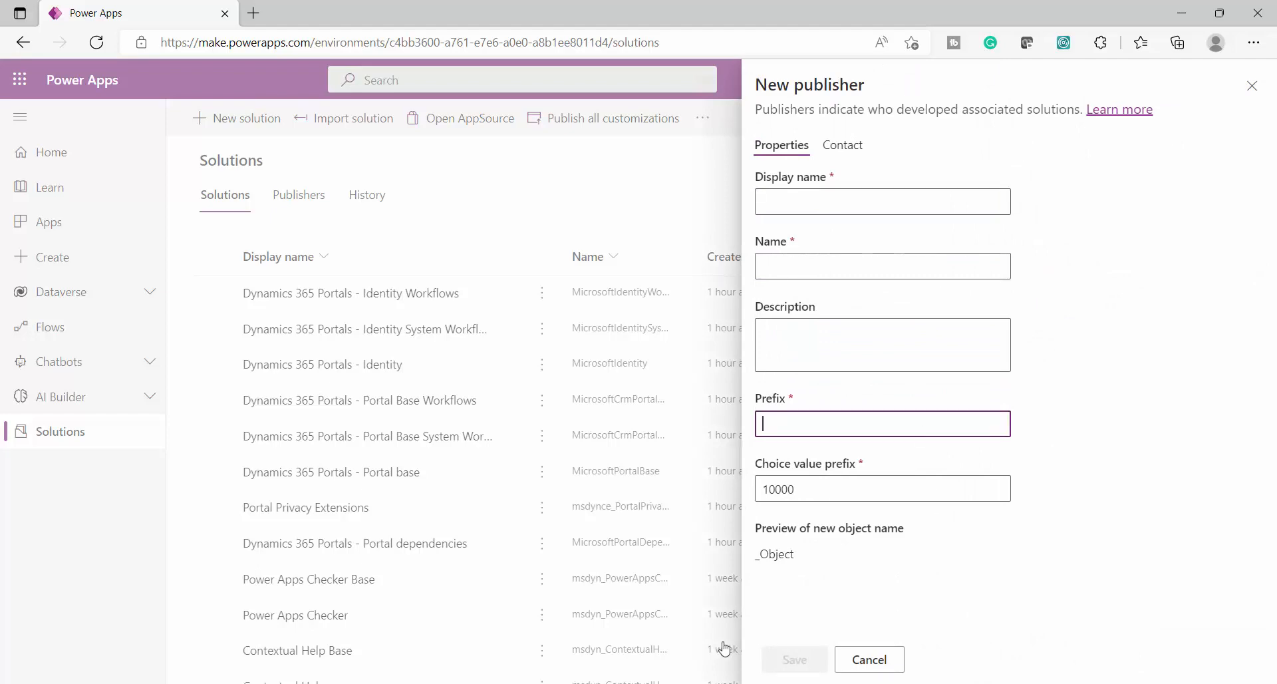
click(892, 662)
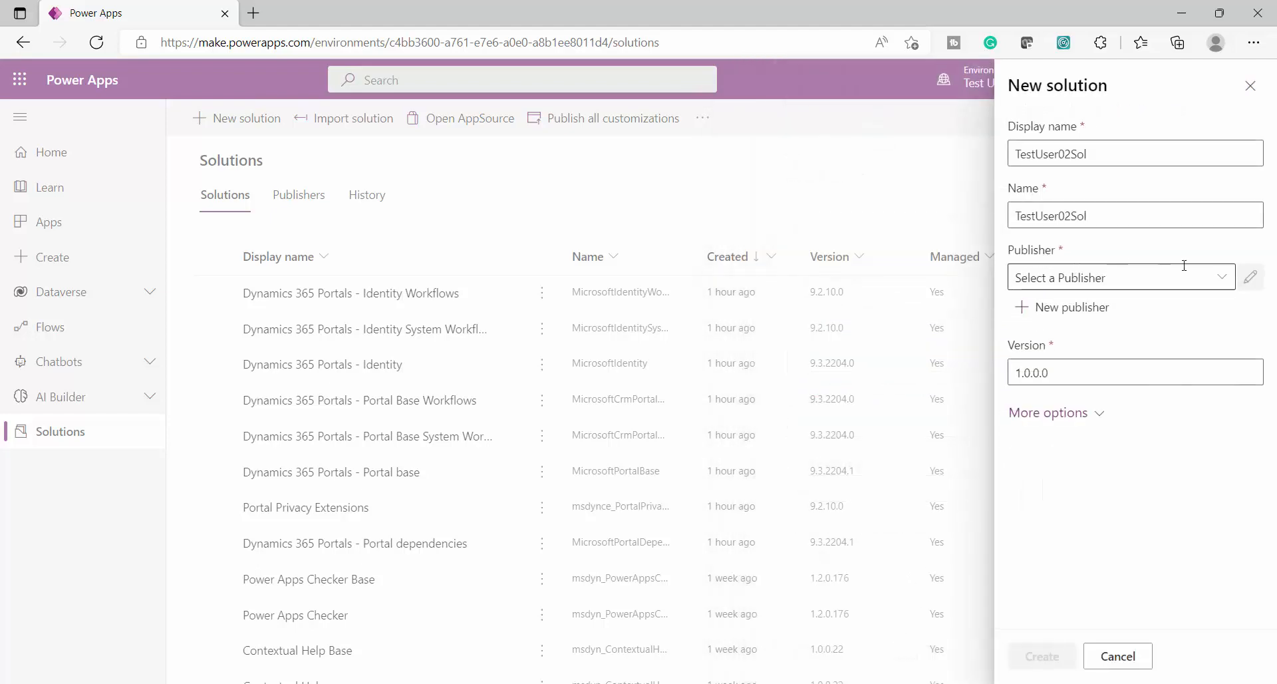
Create a new publisher with the display name DSTech and the prefix dstech, and save it.
click(1221, 280)
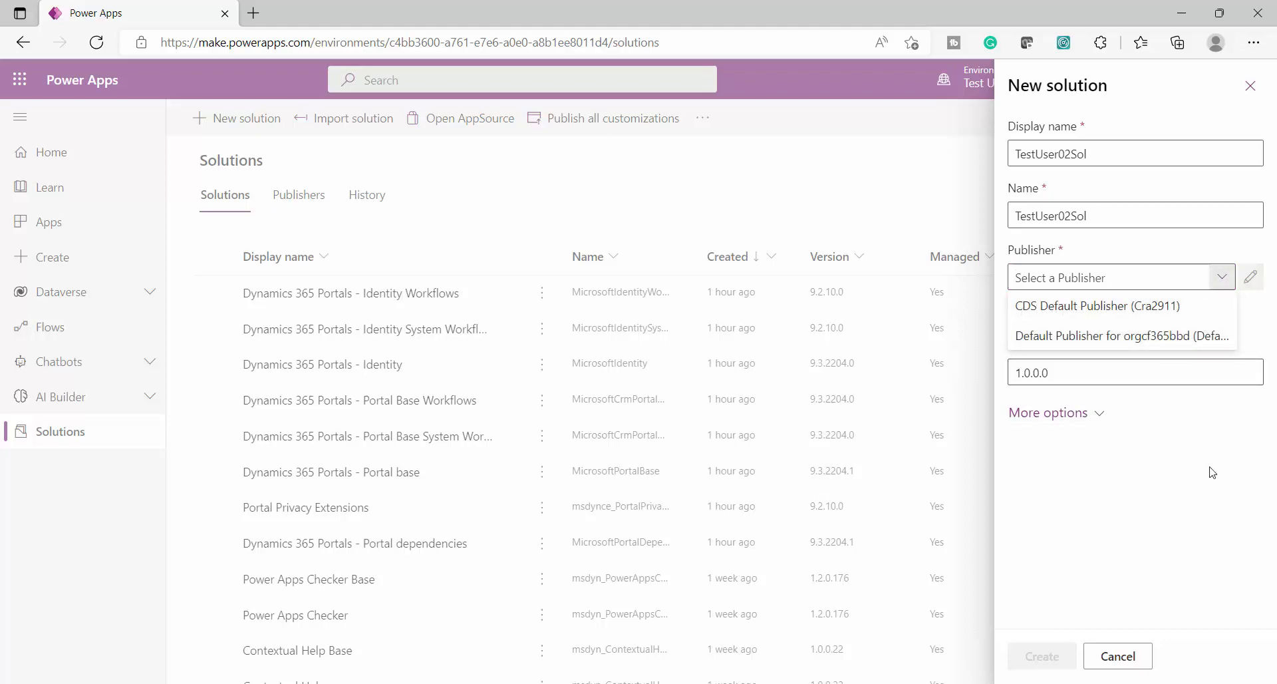
click(1064, 306)
click(827, 203)
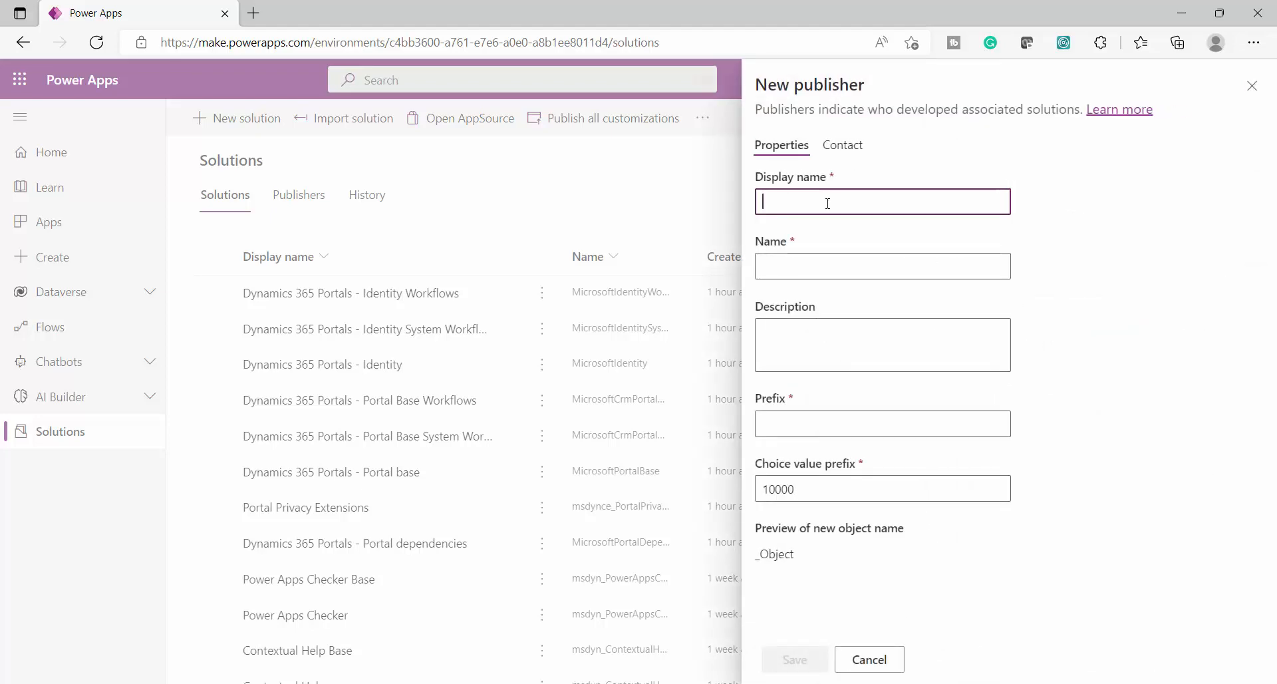
text(DSTec)
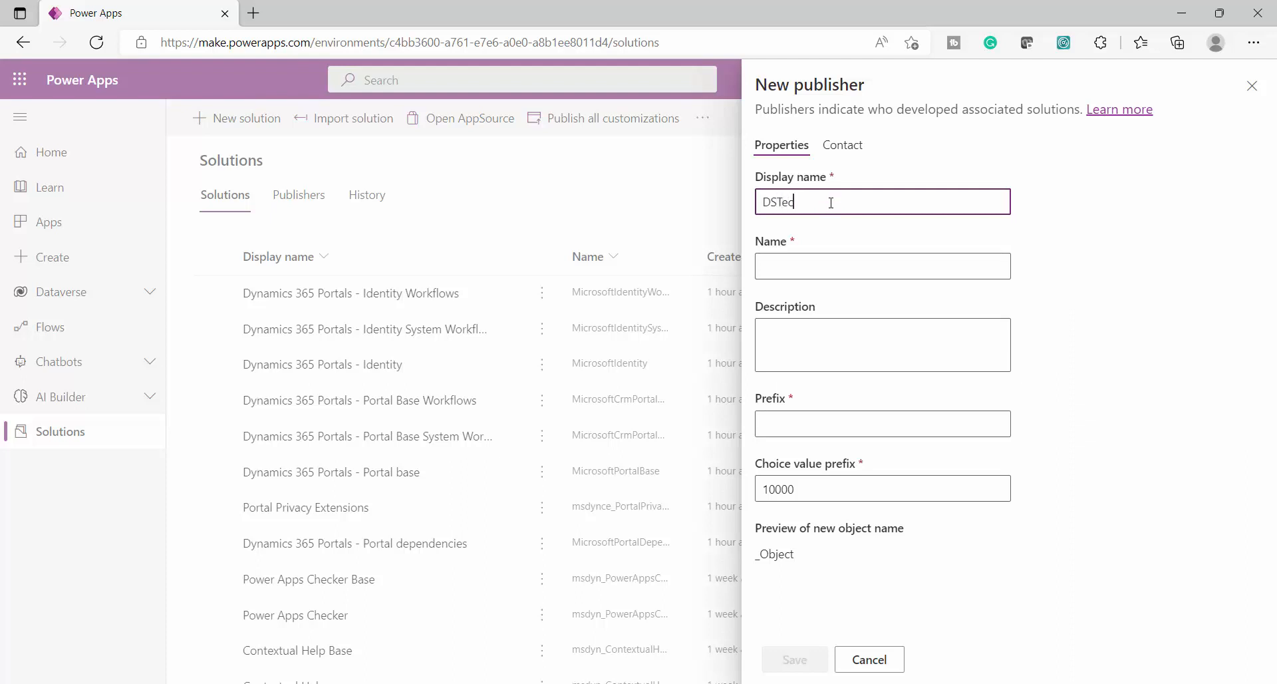
text(h)
click(804, 417)
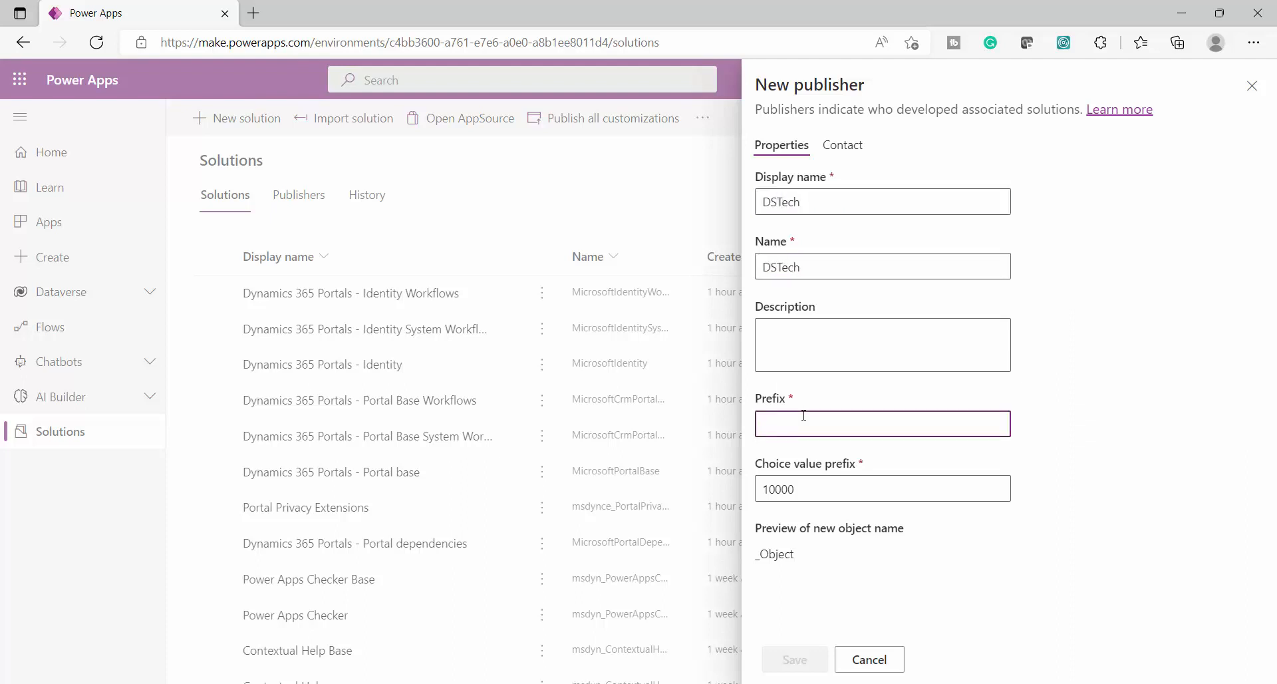
text(dstech)
click(794, 660)
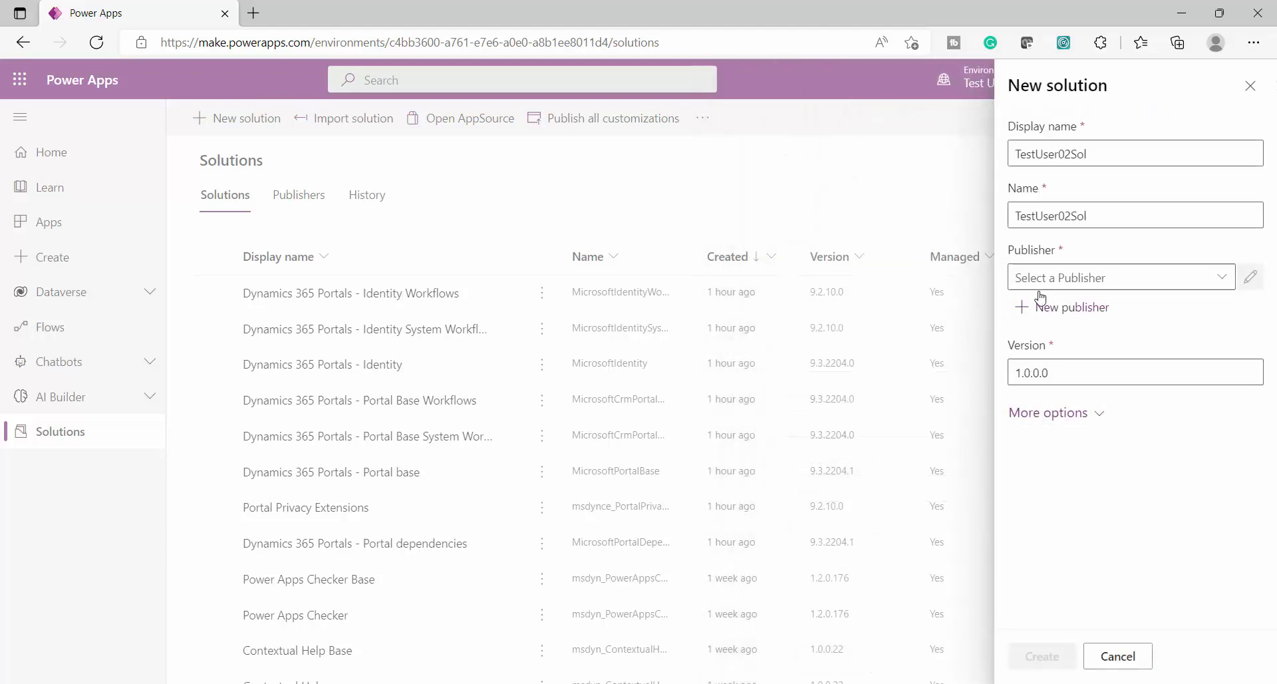
Assign the DSTech publisher to the new solution, check its package type among the additional options, and create the solution.
click(1223, 279)
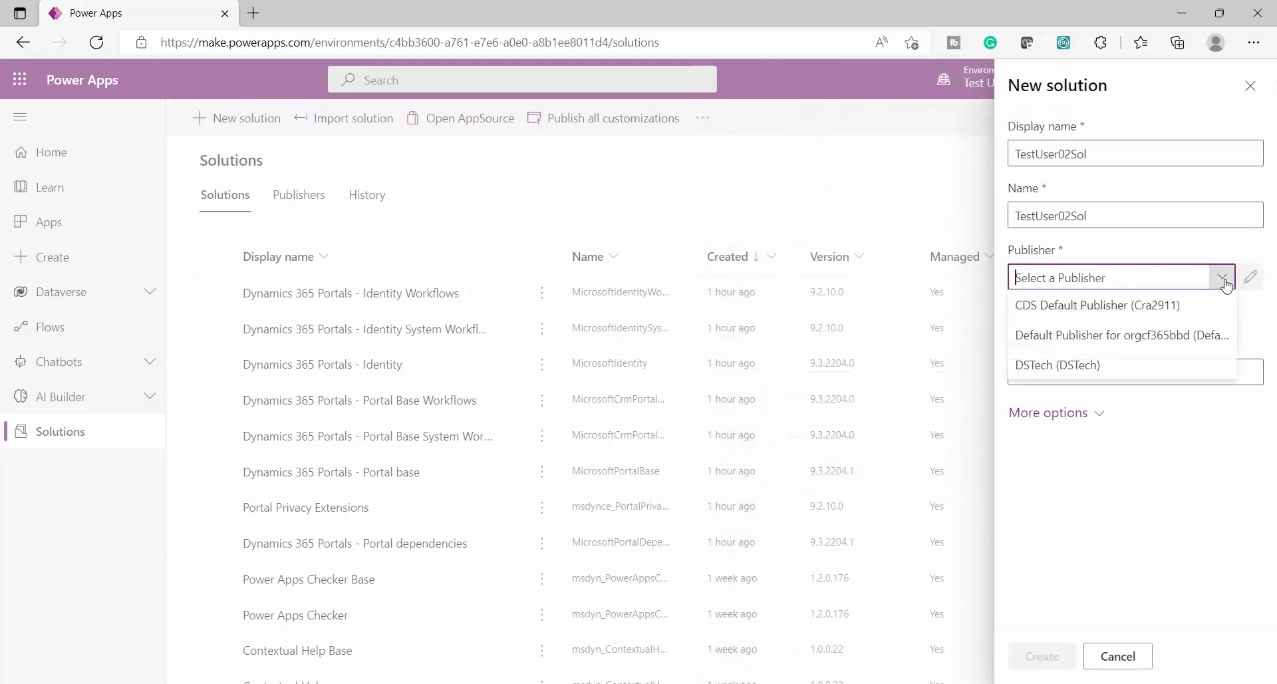
click(1123, 366)
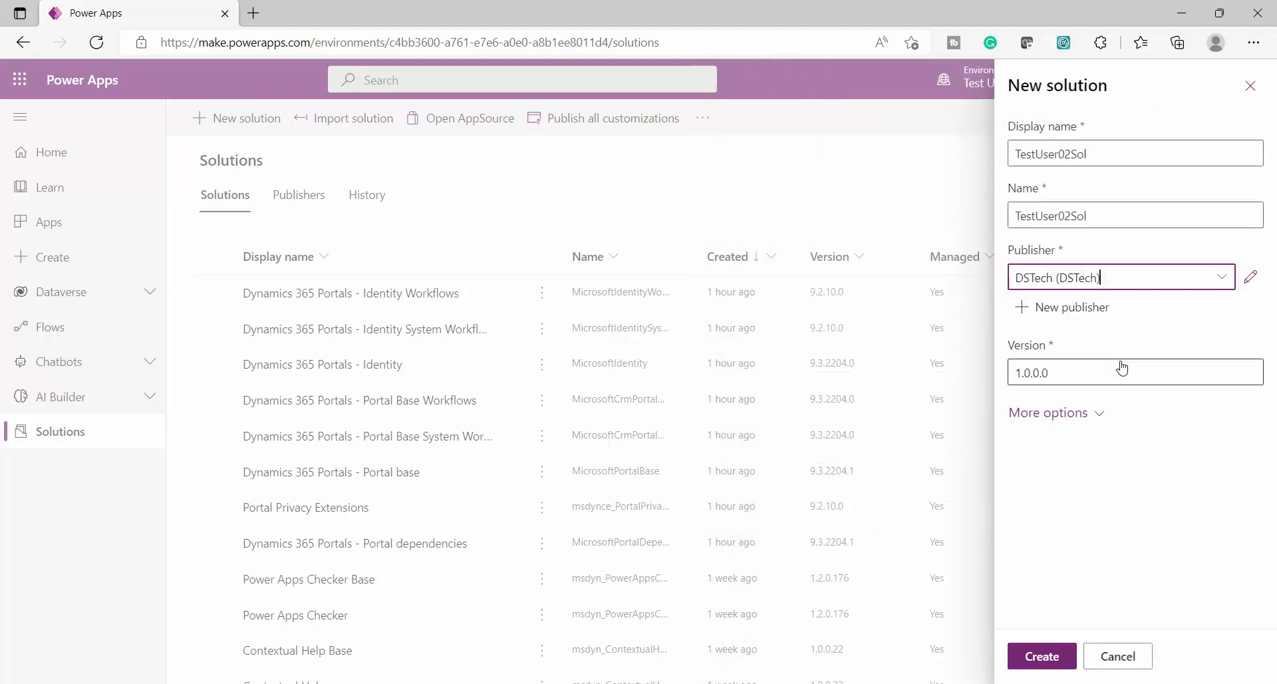
click(1072, 413)
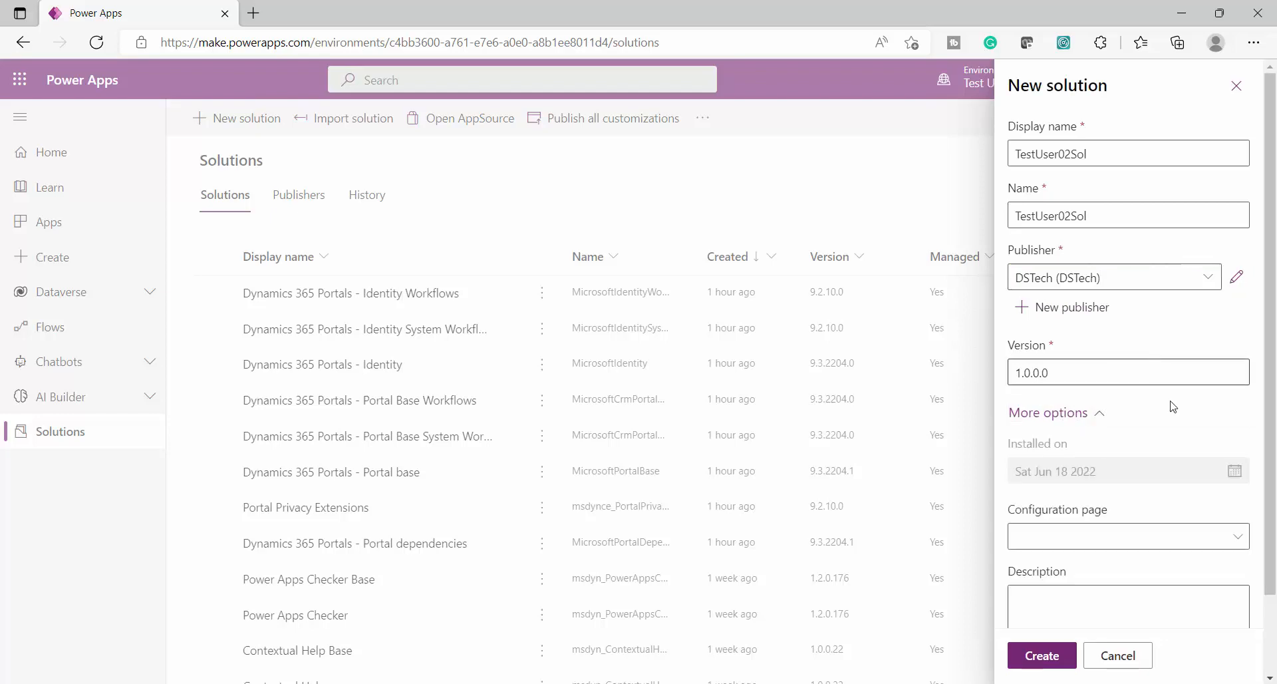
scroll(1172, 407, down, 1)
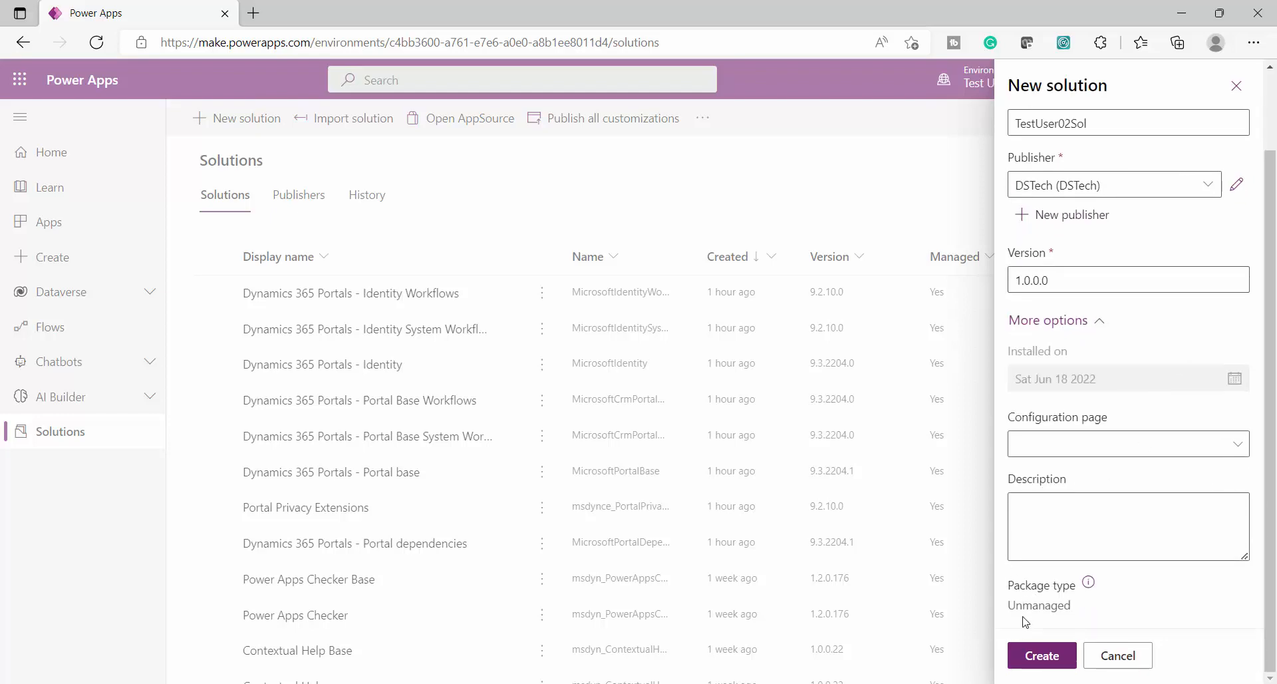
drag(1012, 604, 1086, 605)
click(1181, 616)
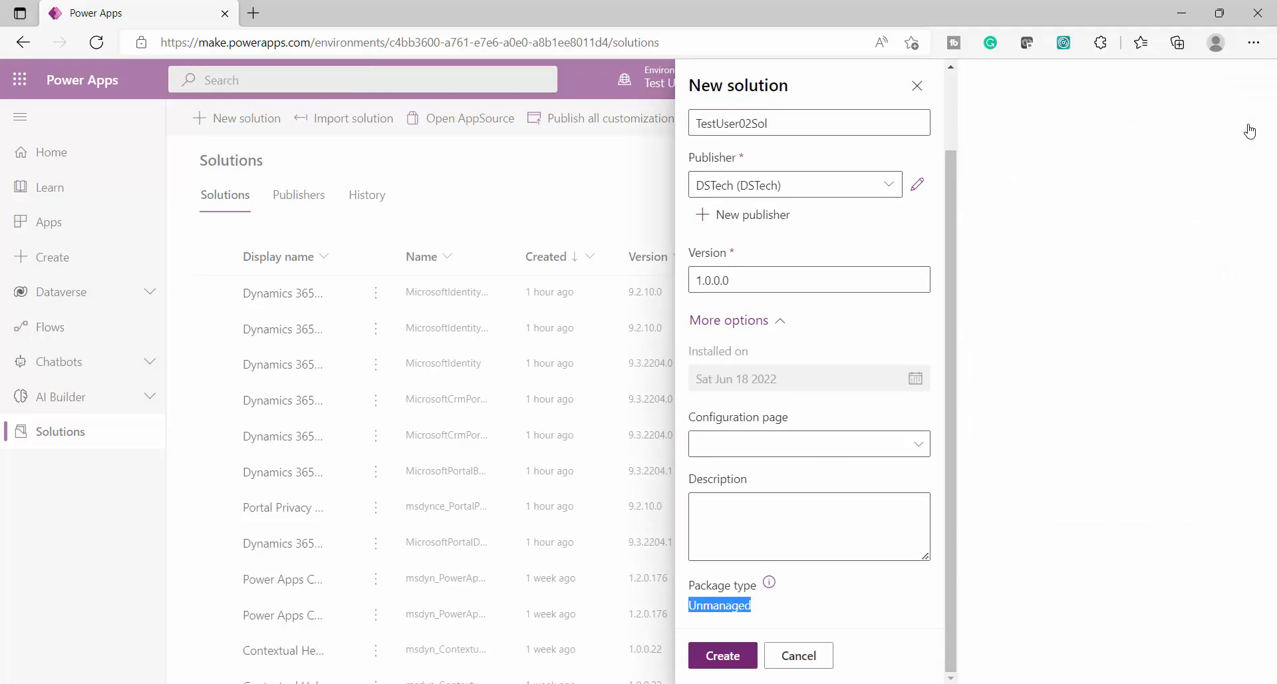
click(1242, 127)
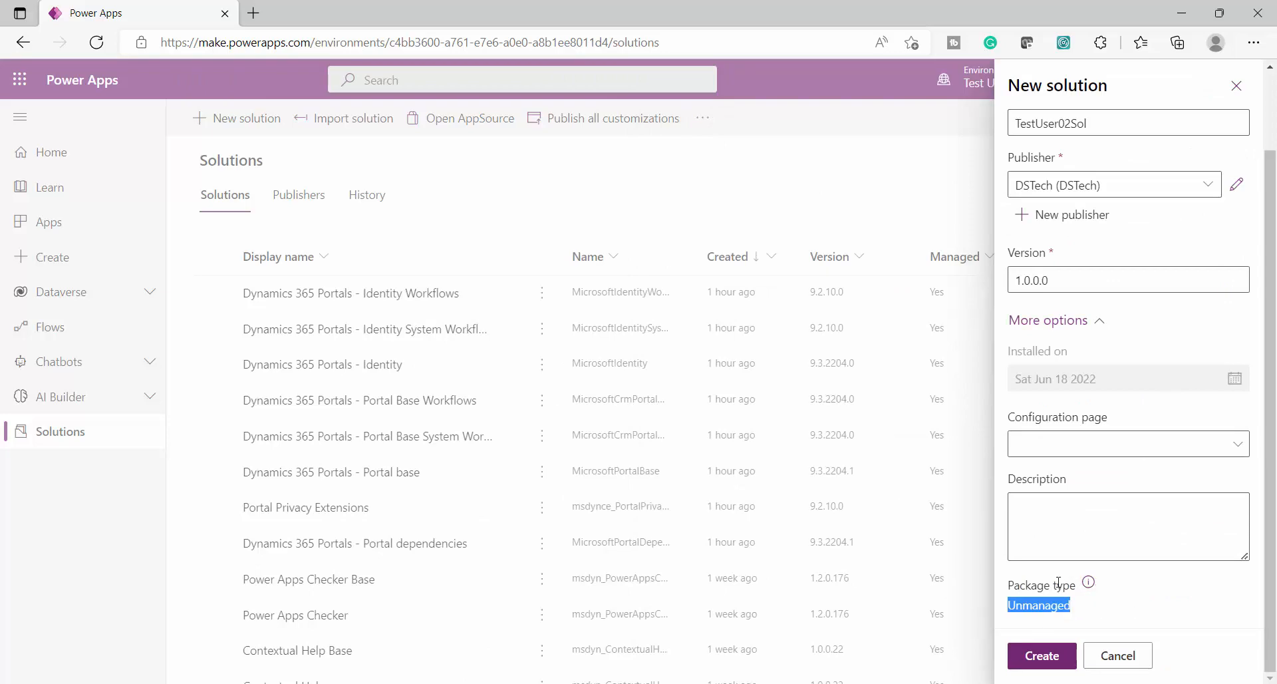
click(1043, 663)
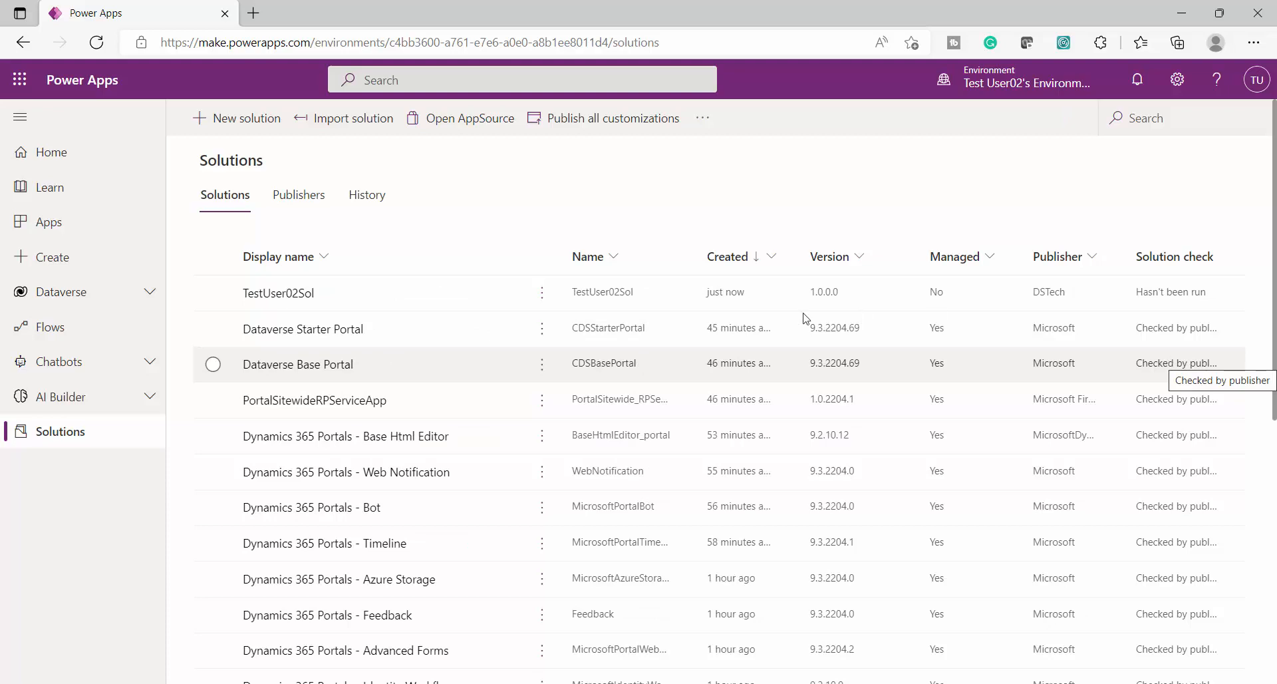
Open the TestUser02Sol solution and look over the component types that can be created in it.
click(291, 296)
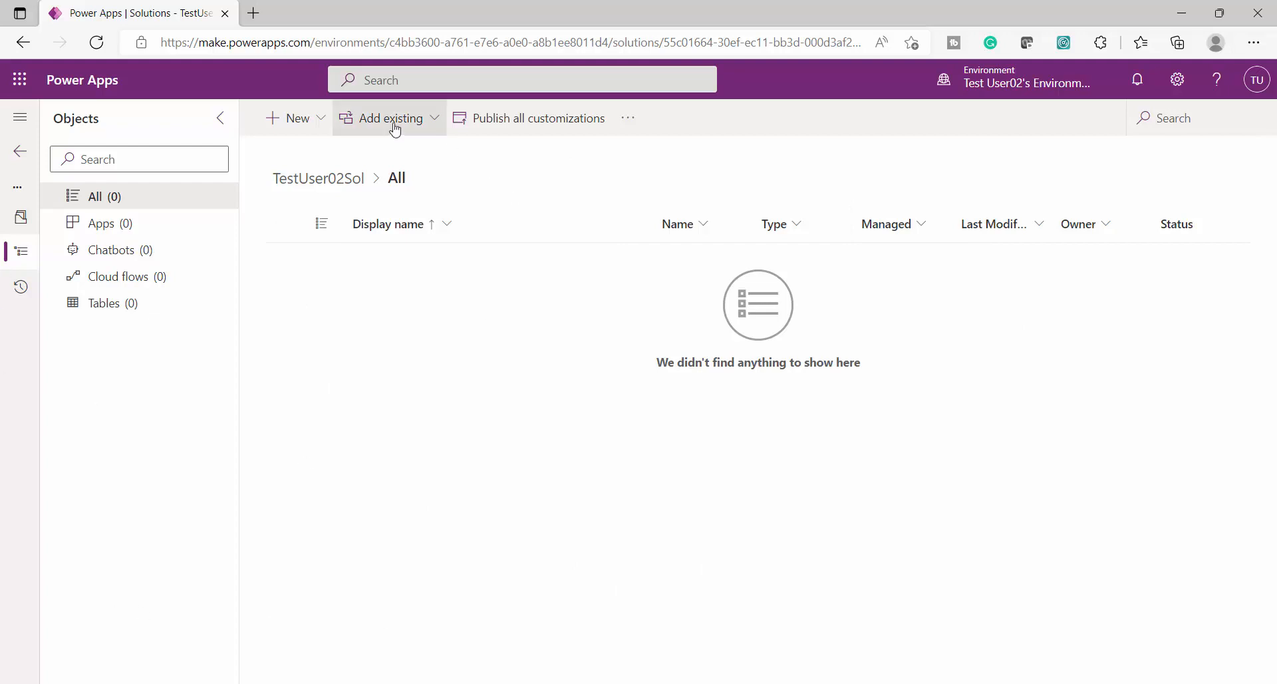
click(306, 118)
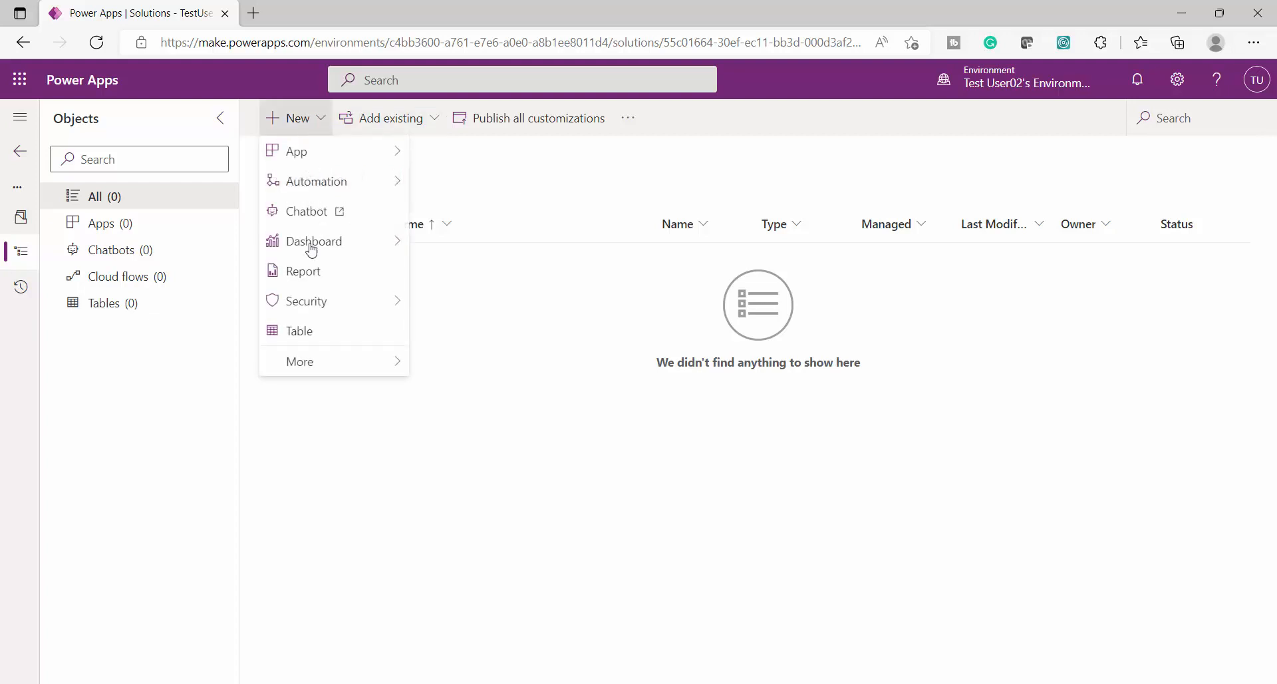
click(518, 178)
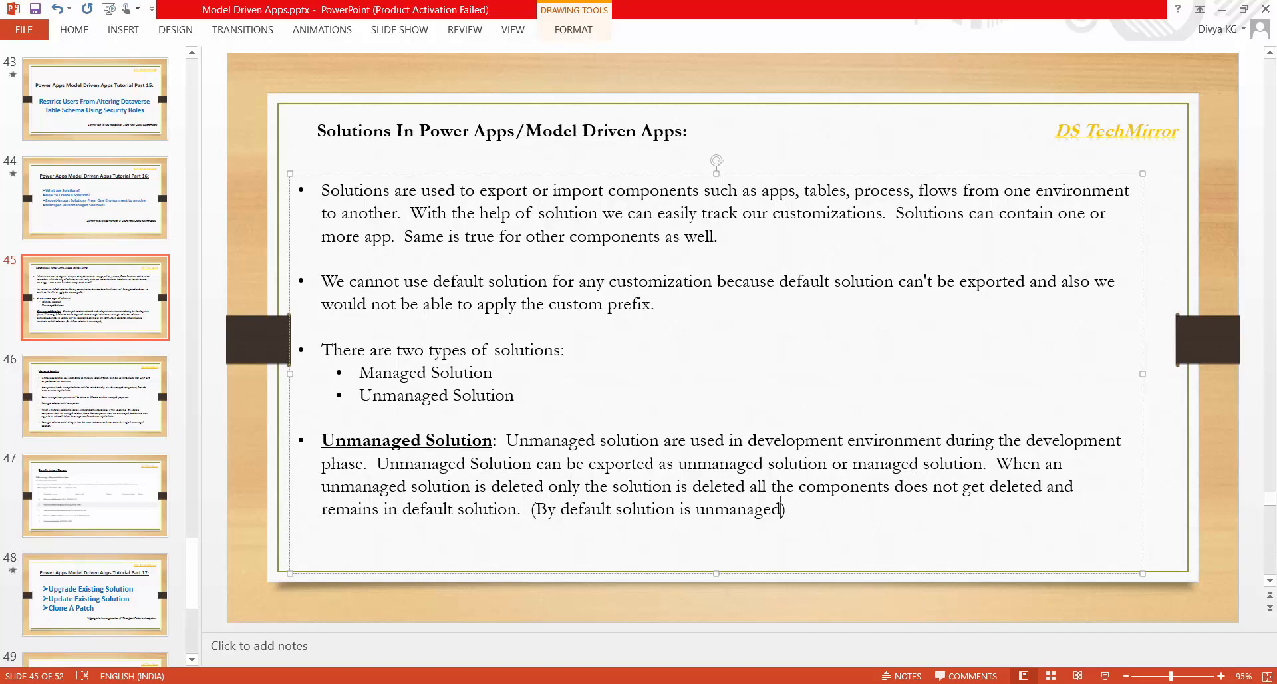
Bold and underline the slide's sentence about exporting unmanaged solutions in PowerPoint, and return to the solution in Power Apps.
drag(377, 463, 983, 465)
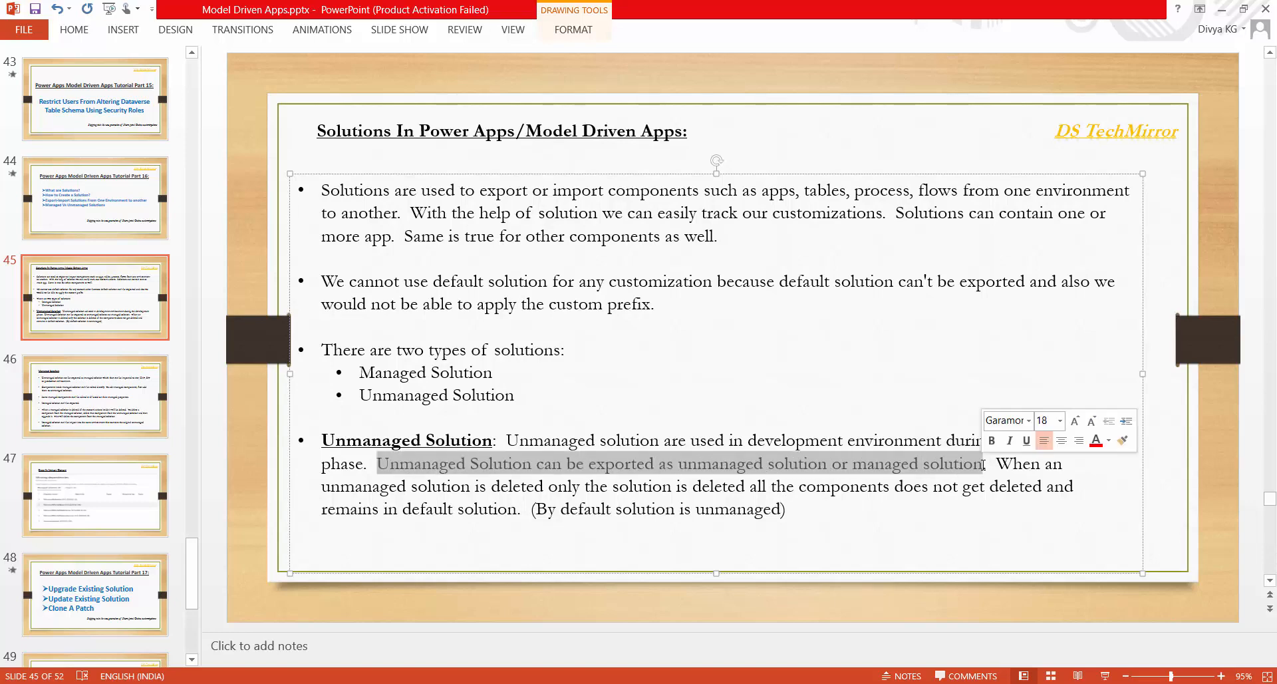
key(ctrl+b)
key(ctrl+u)
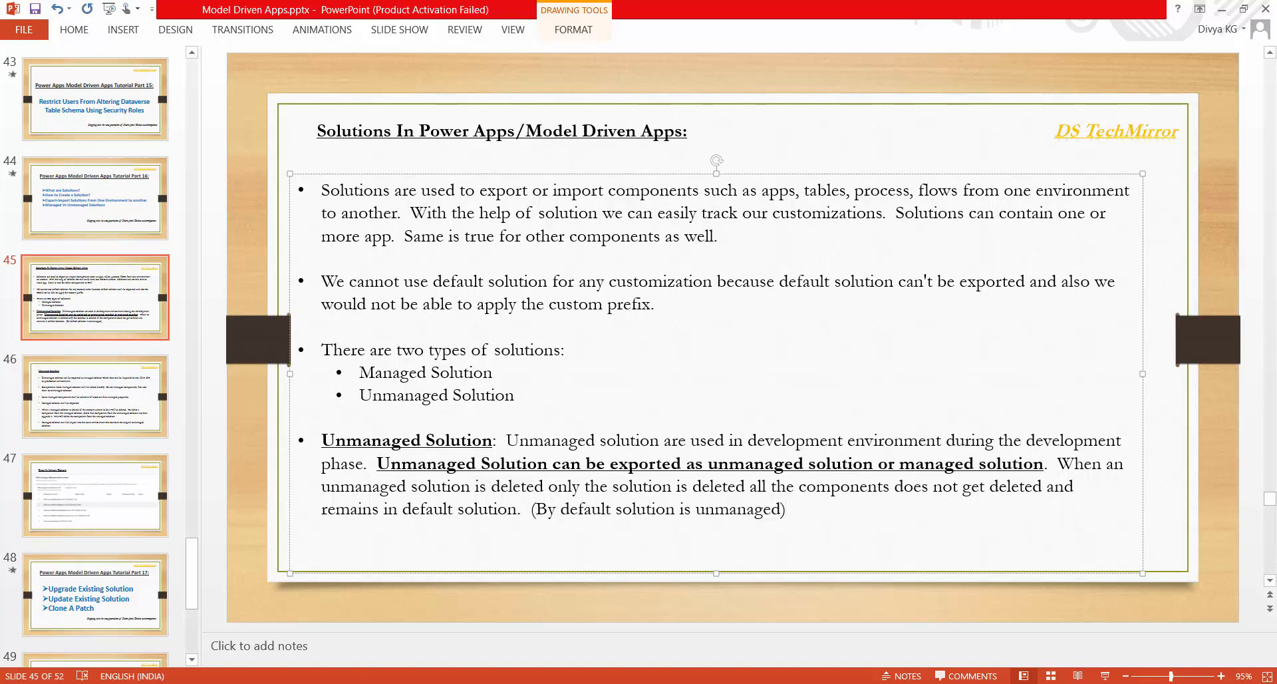
mouse_move(539, 683)
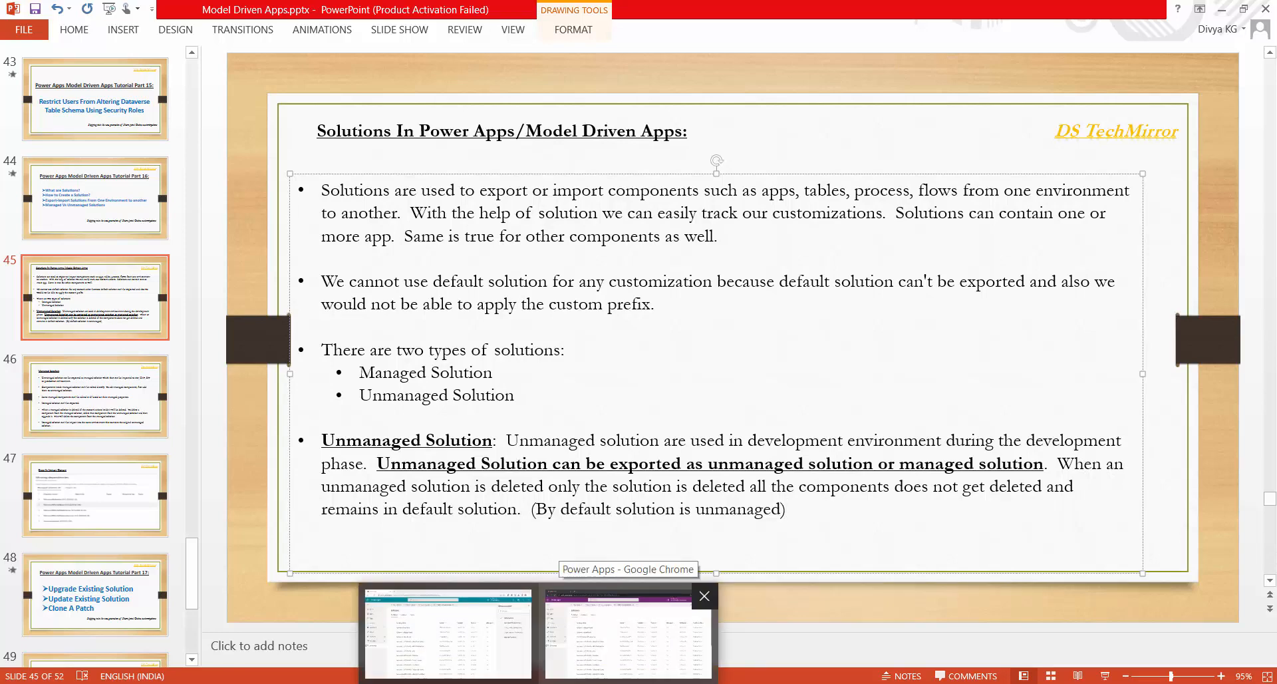
click(740, 678)
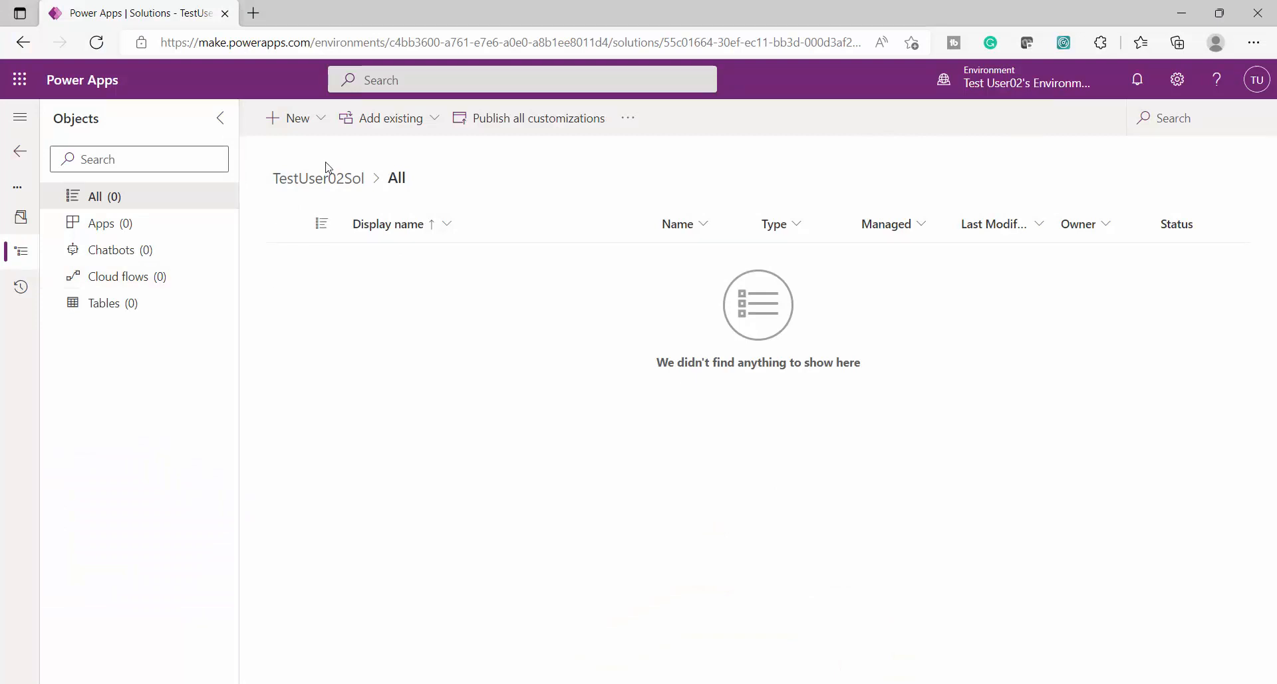
Create a table named test in the TestUser02Sol solution and dismiss the introduction to the new table page.
click(324, 126)
click(347, 340)
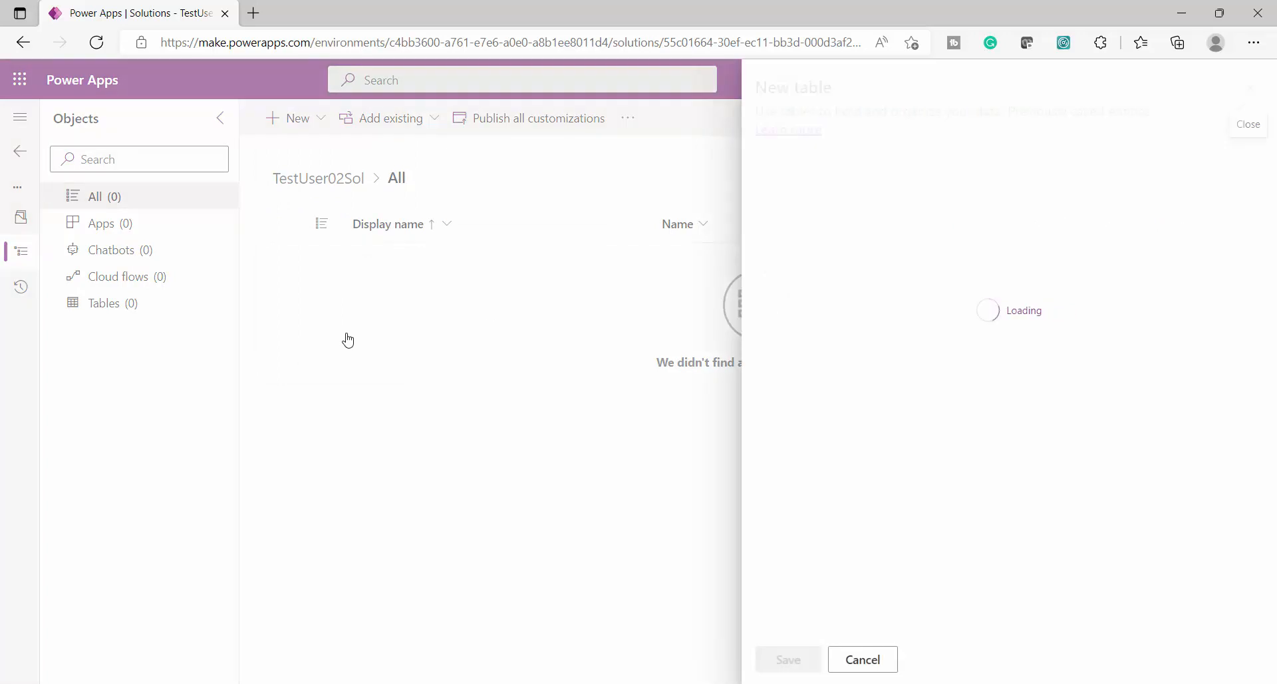
click(808, 219)
text(tes)
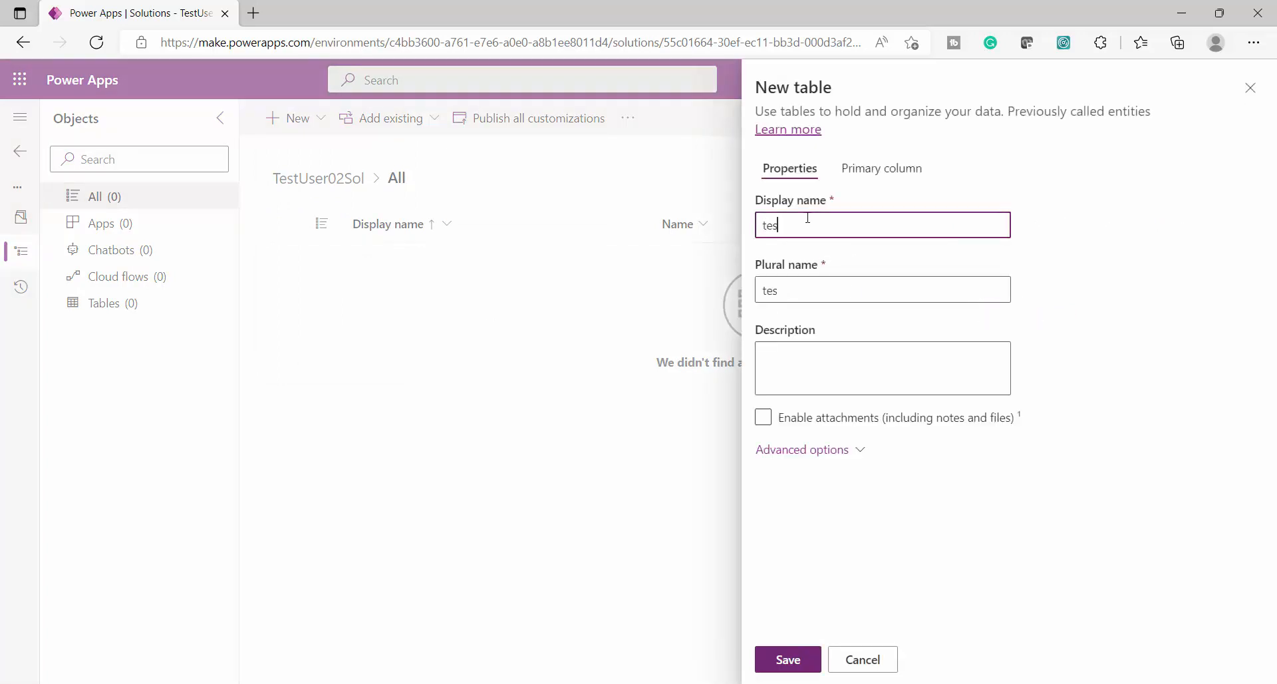
text(t)
click(790, 661)
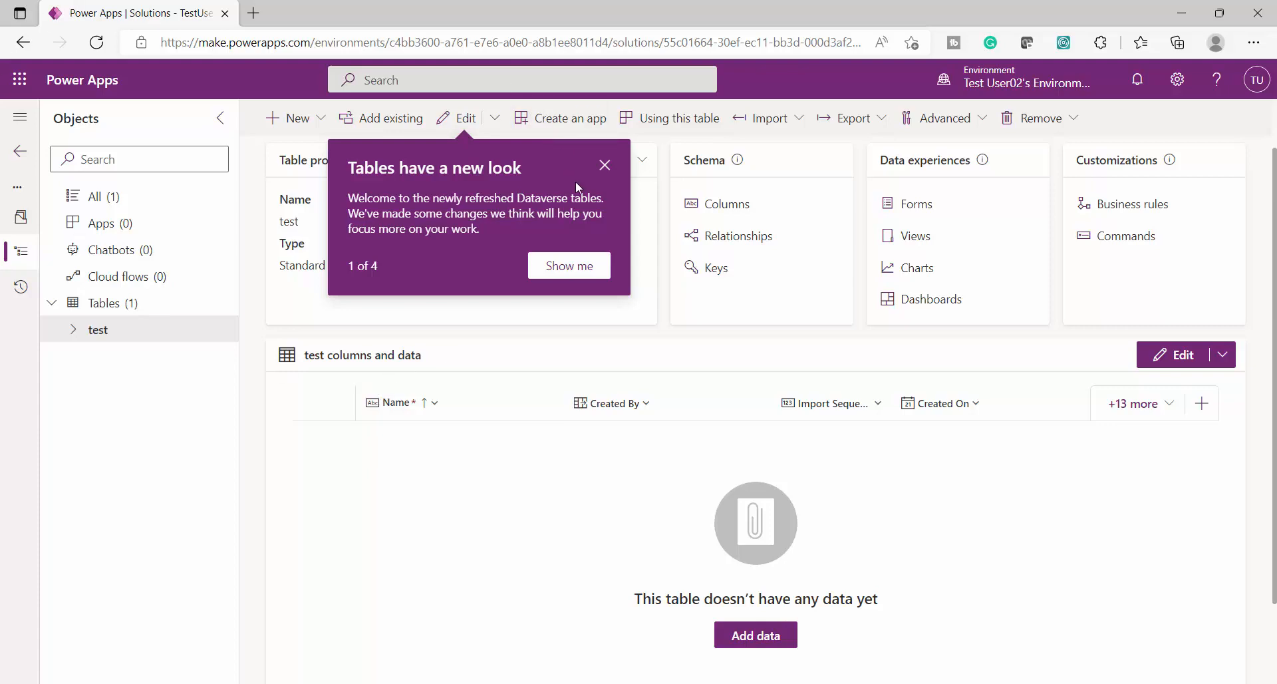
click(605, 165)
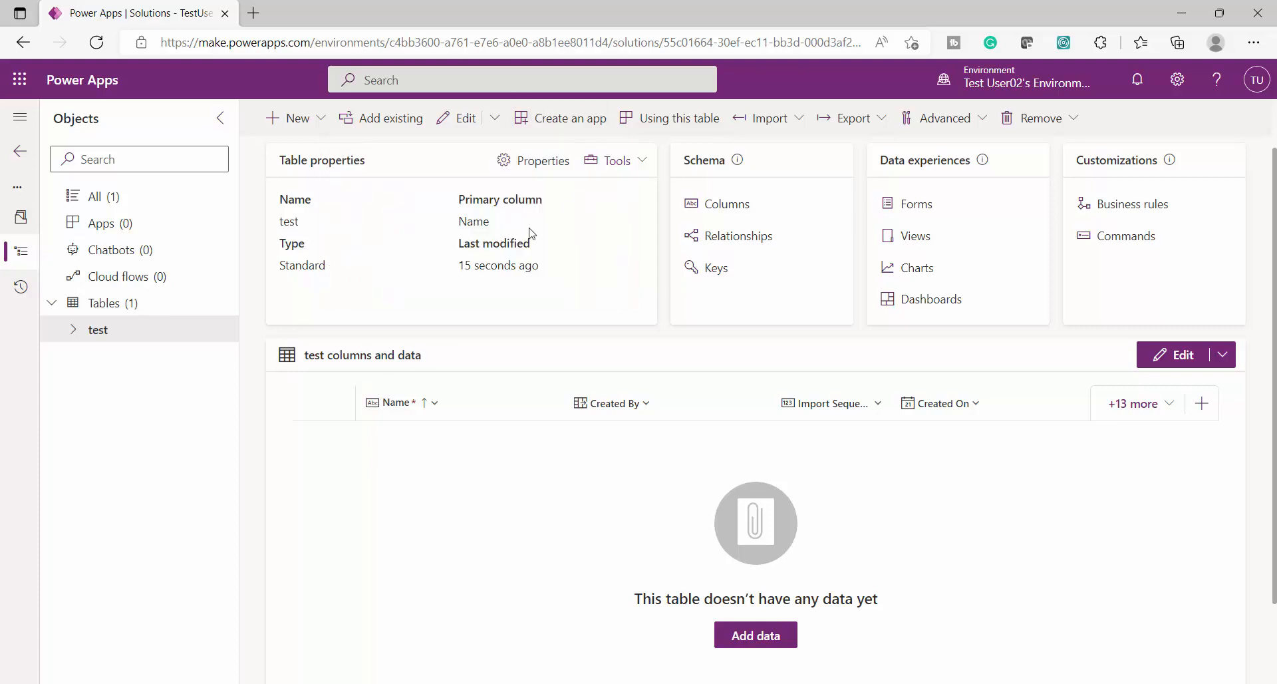
Return to the solutions list and delete the TestUser02Sol solution.
click(20, 152)
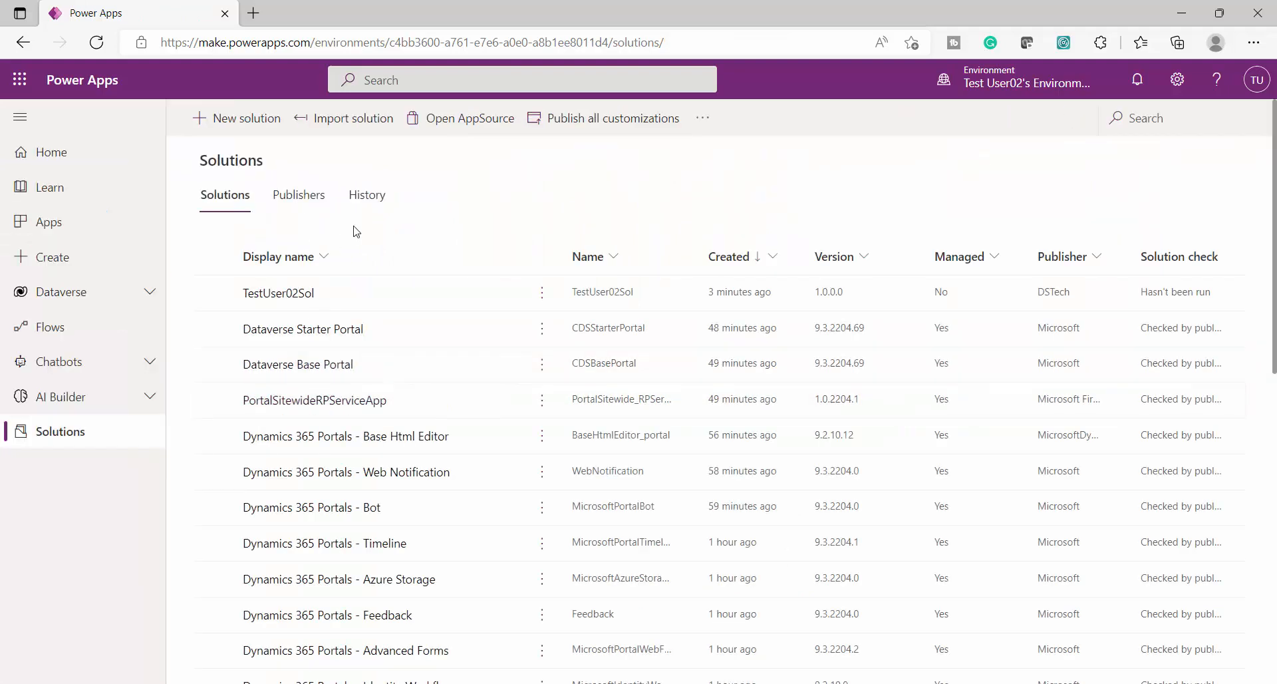
click(210, 297)
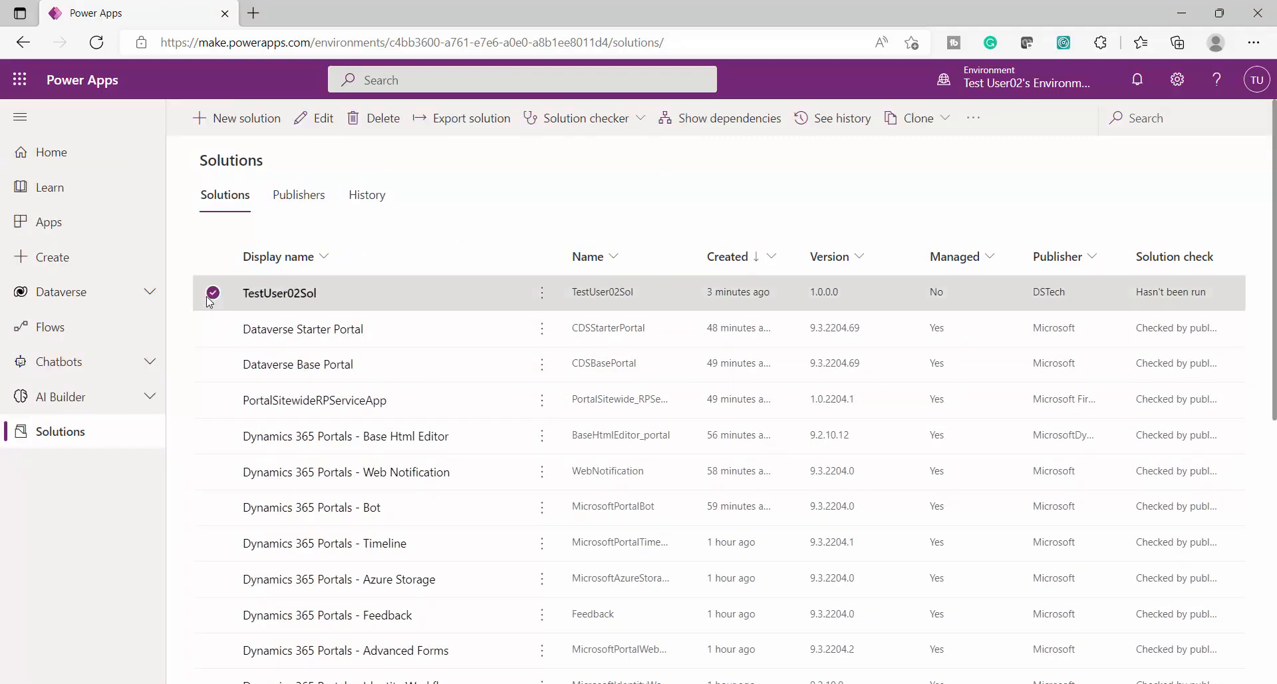
click(374, 127)
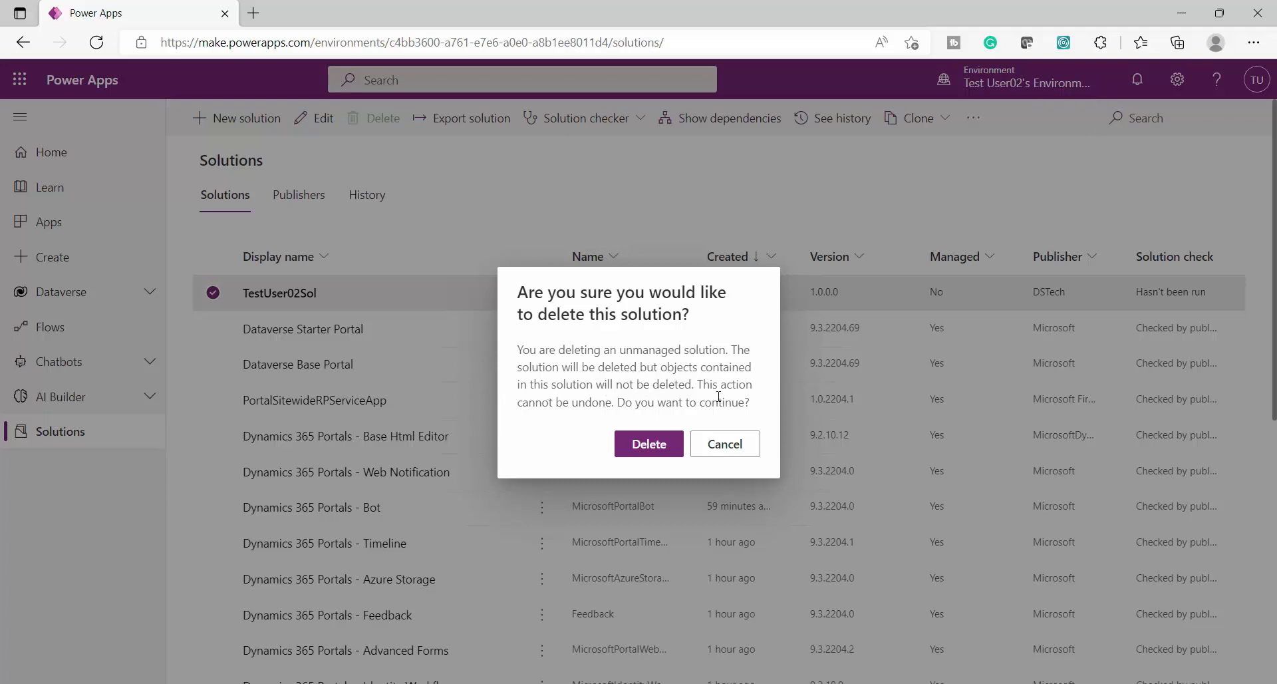
click(660, 444)
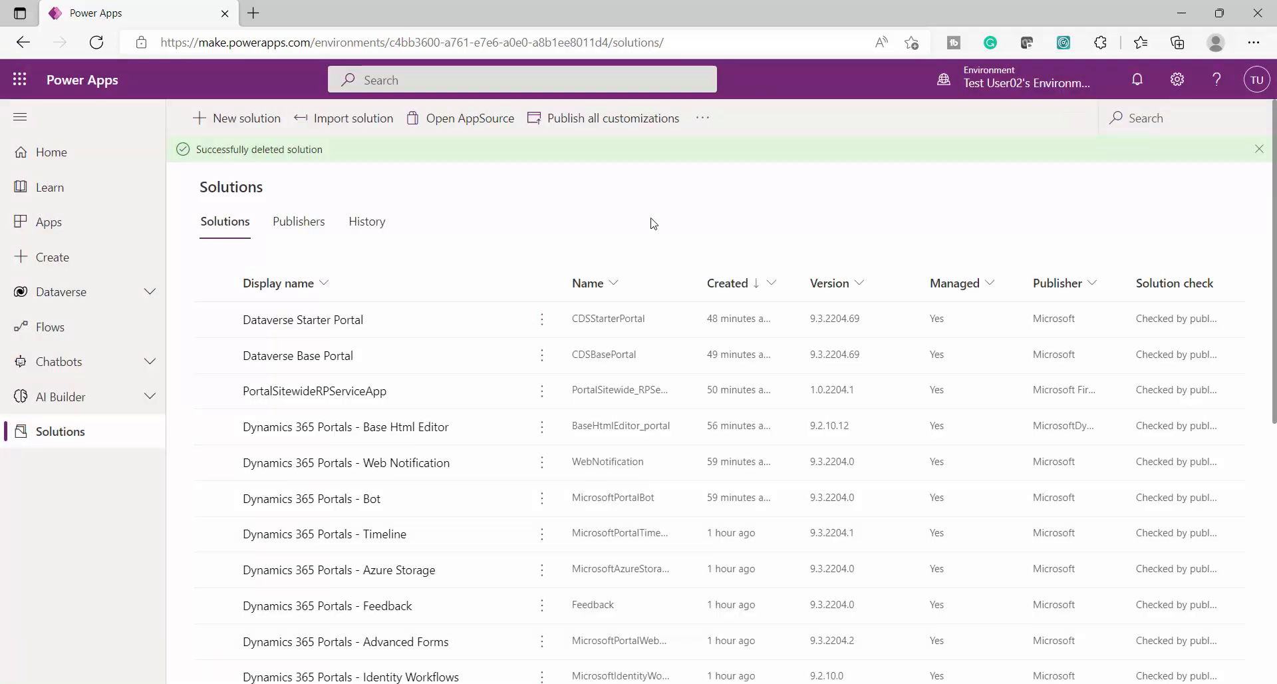
Open the Default Solution and find the custom test table in its list of tables.
scroll(352, 557, down, 6)
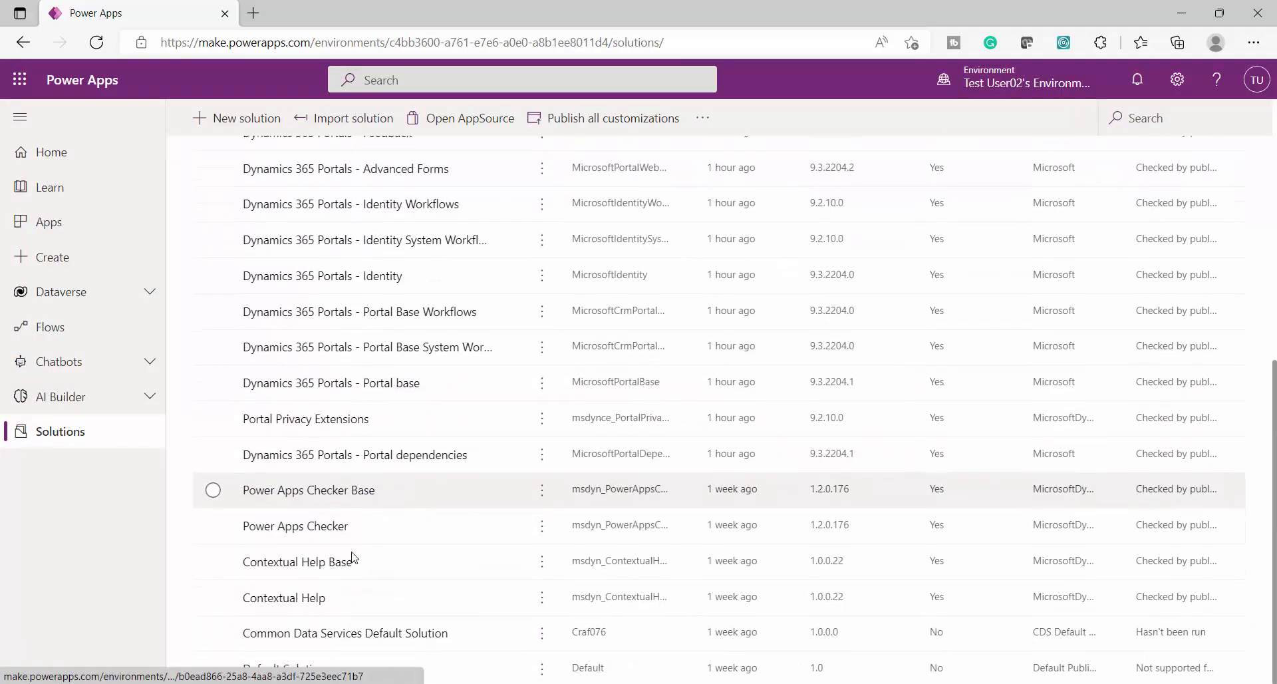
click(301, 670)
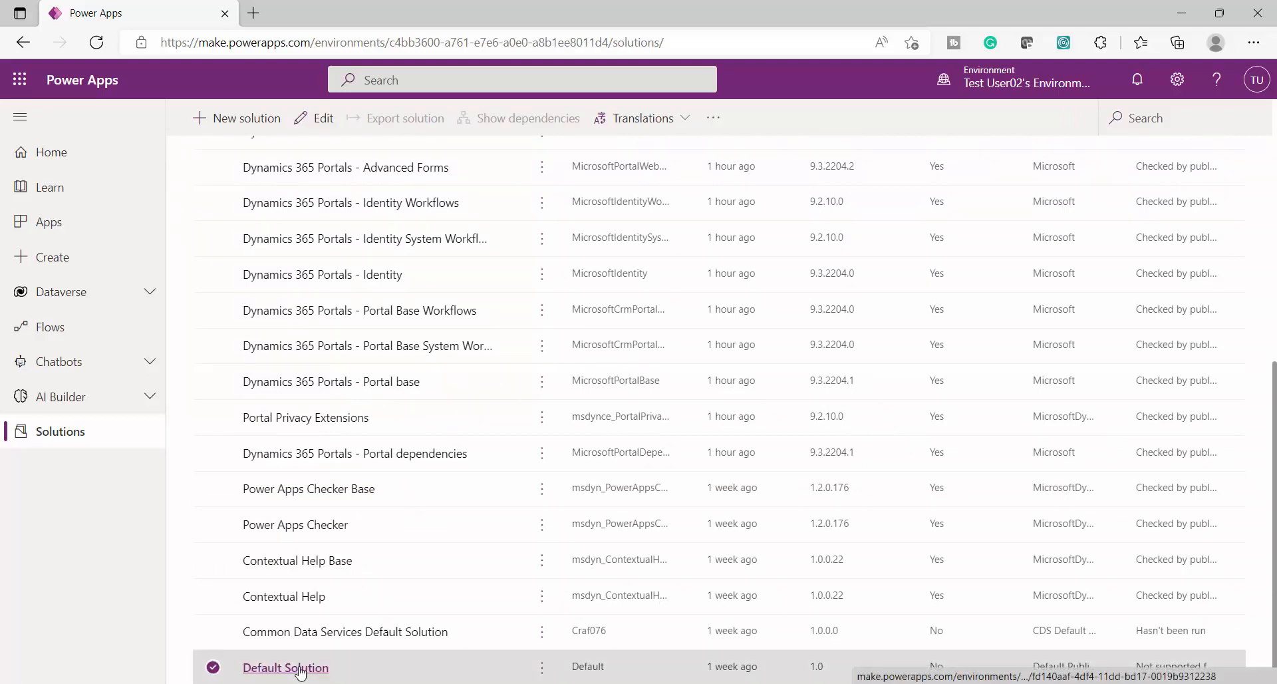
click(301, 668)
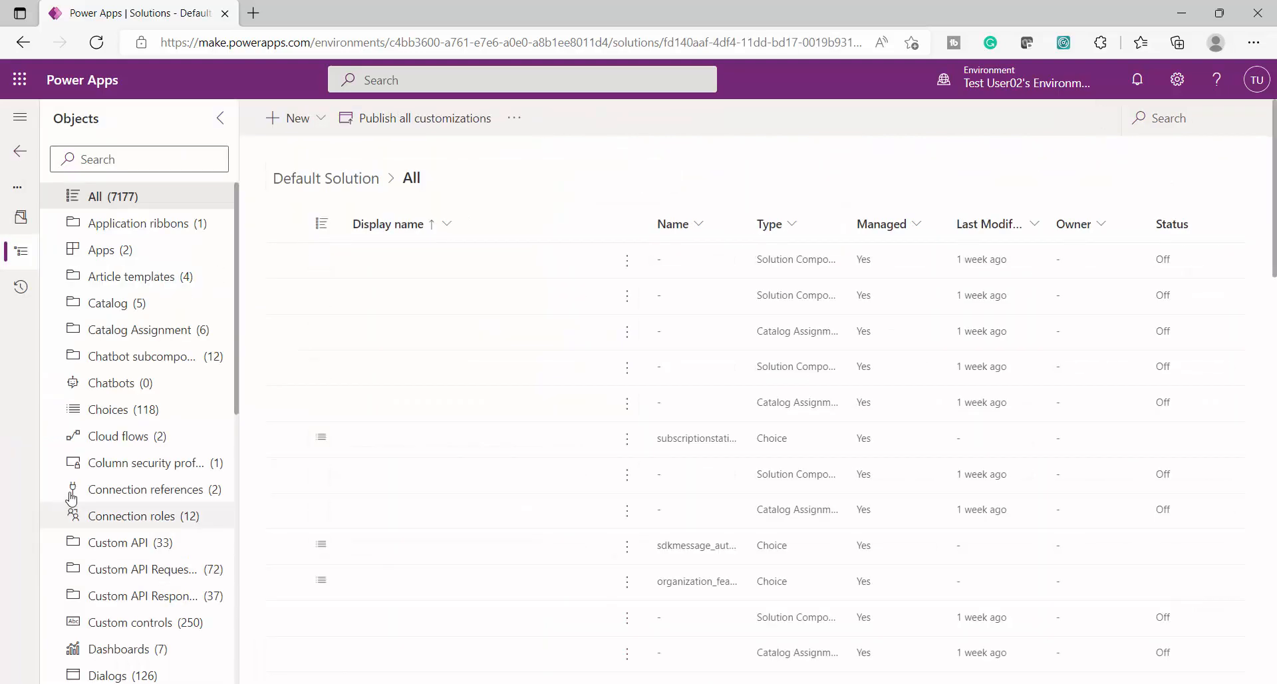
scroll(133, 493, down, 6)
scroll(130, 490, down, 3)
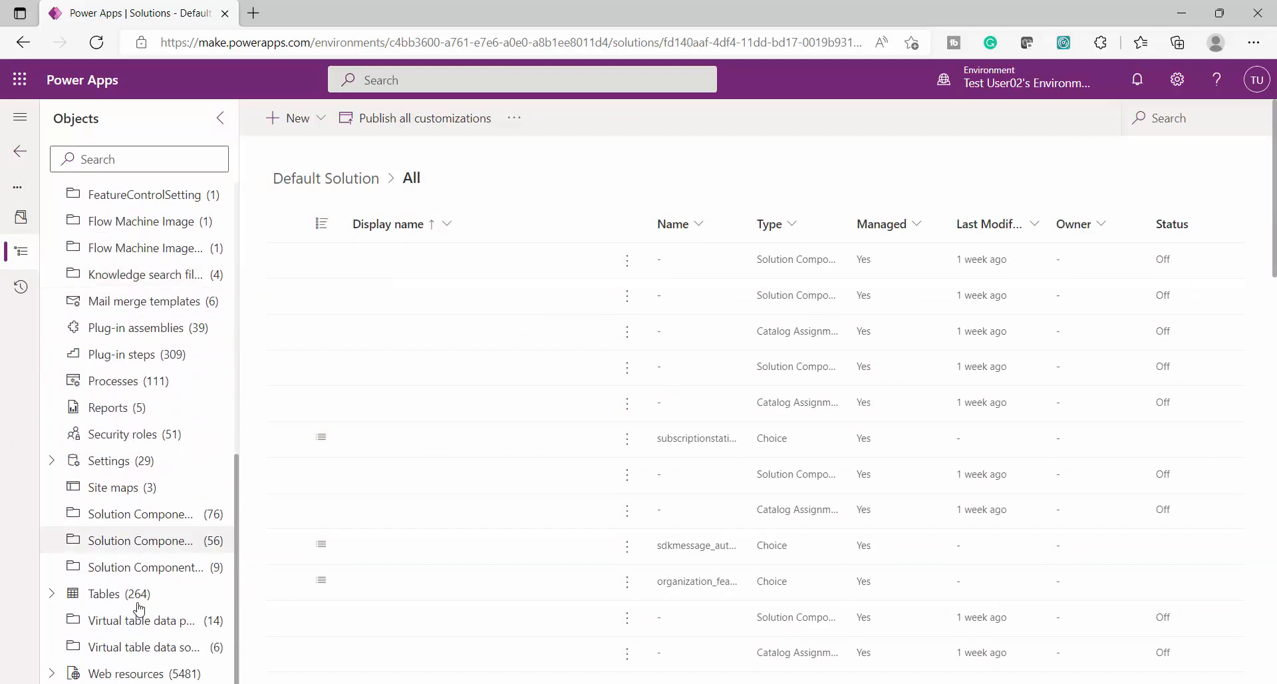
click(89, 595)
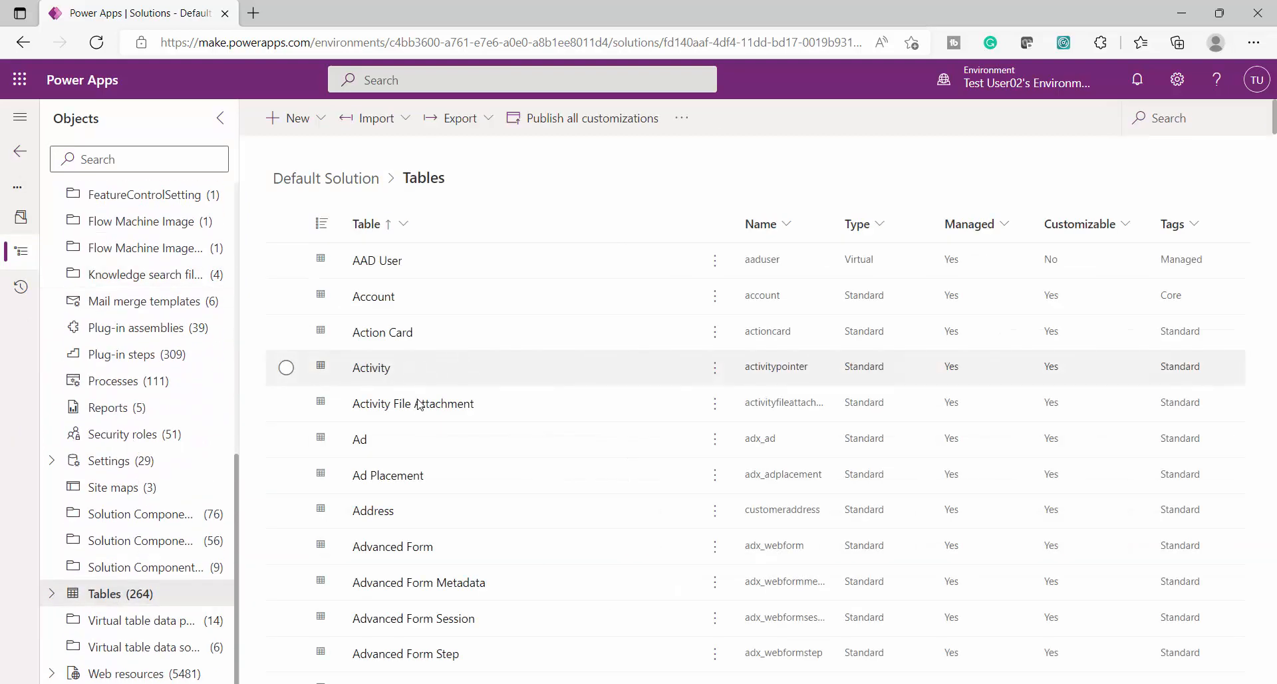
scroll(432, 499, down, 3)
scroll(587, 508, down, 10)
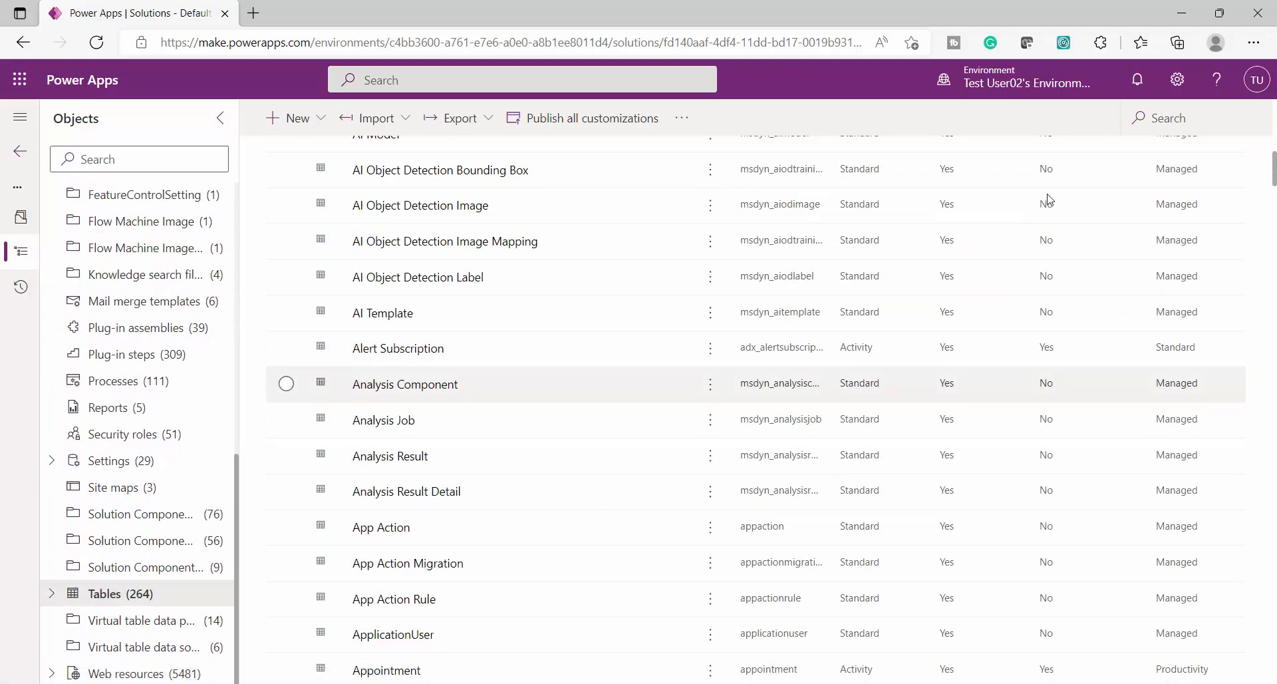
scroll(1046, 199, down, 14)
key(ctrl+f)
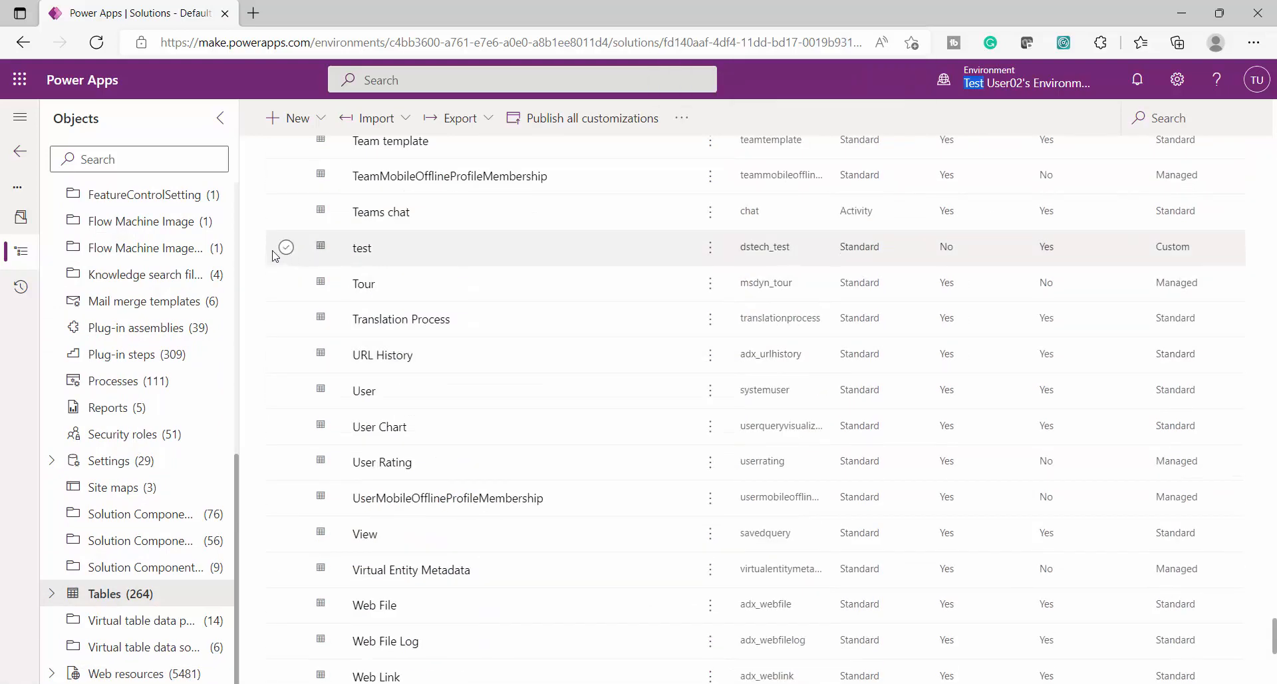
click(347, 257)
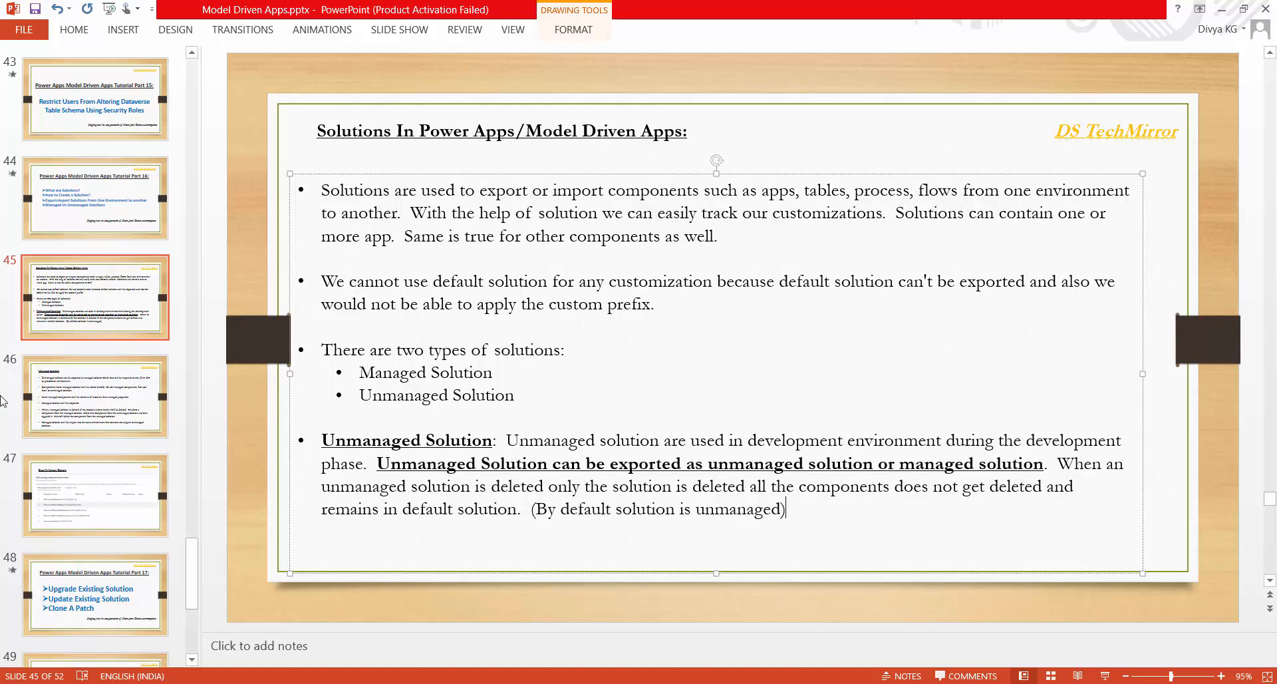
Switch to PowerPoint and review the Managed Solution slide and the Part 16 agenda, including Managed Vs Unmanaged Solutions.
click(99, 386)
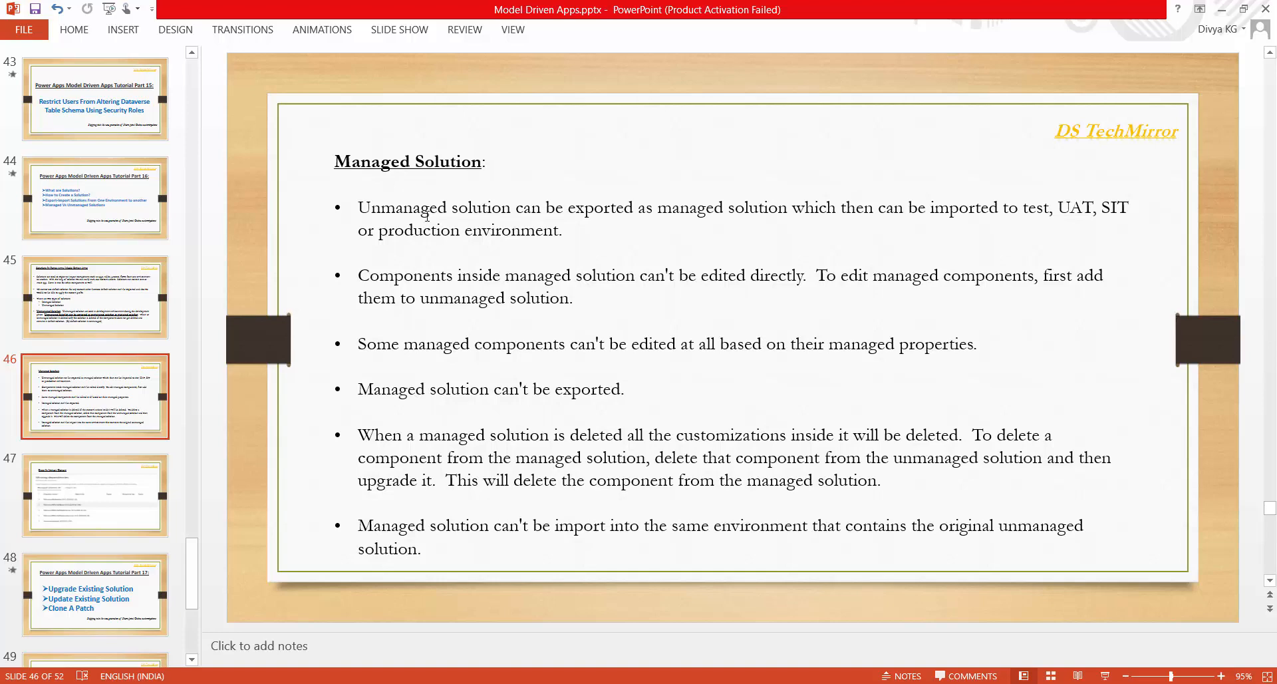
click(84, 302)
click(93, 215)
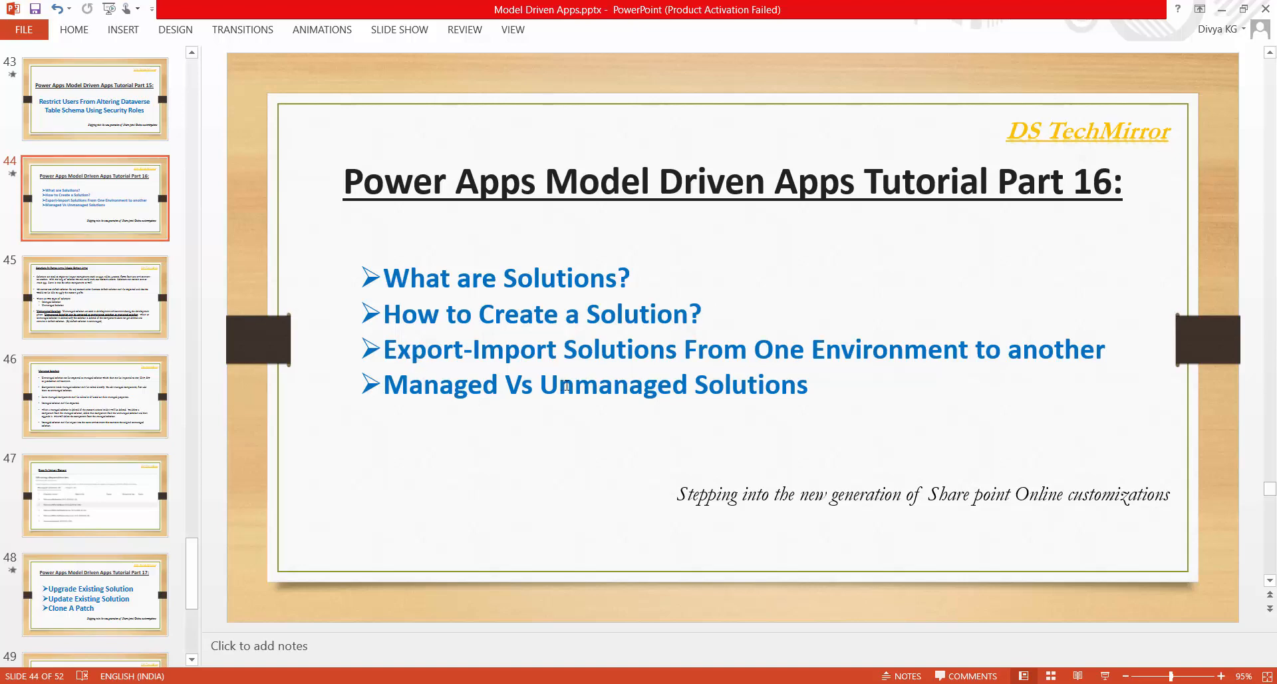
drag(559, 385, 643, 386)
click(557, 477)
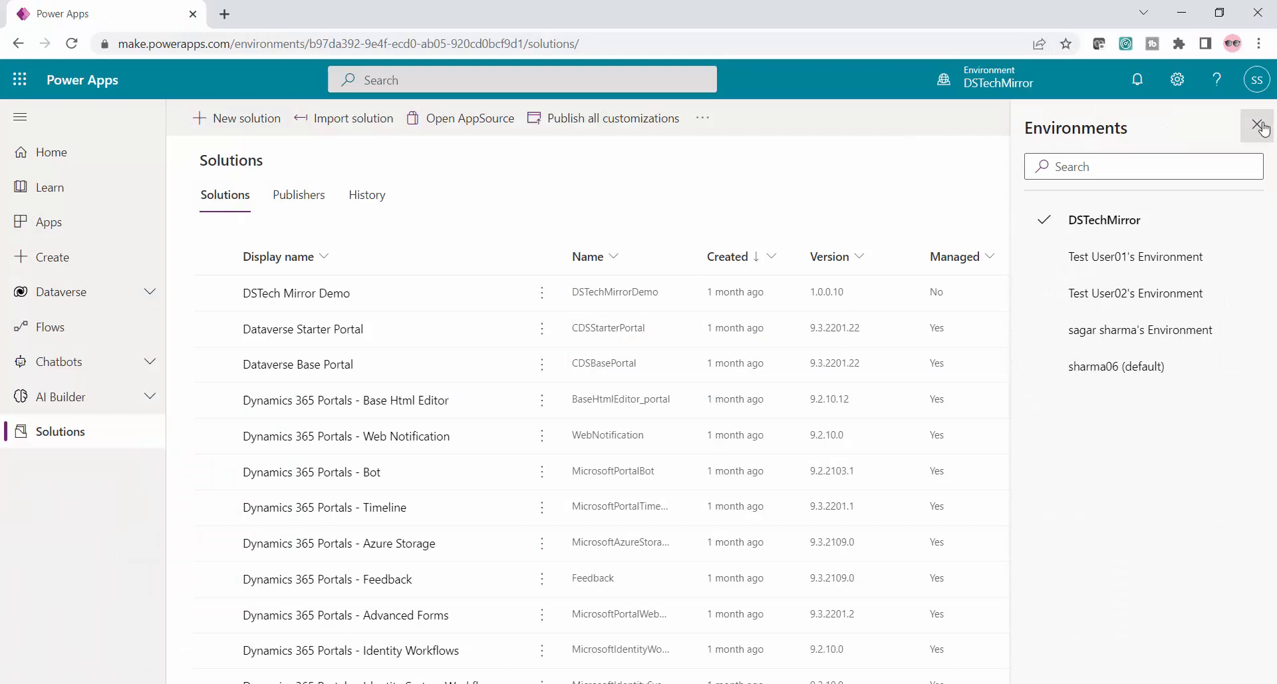
In Power Apps' DSTechMirror environment, look over the components of the DSTech Mirror Demo solution and return to the solutions list.
click(1256, 126)
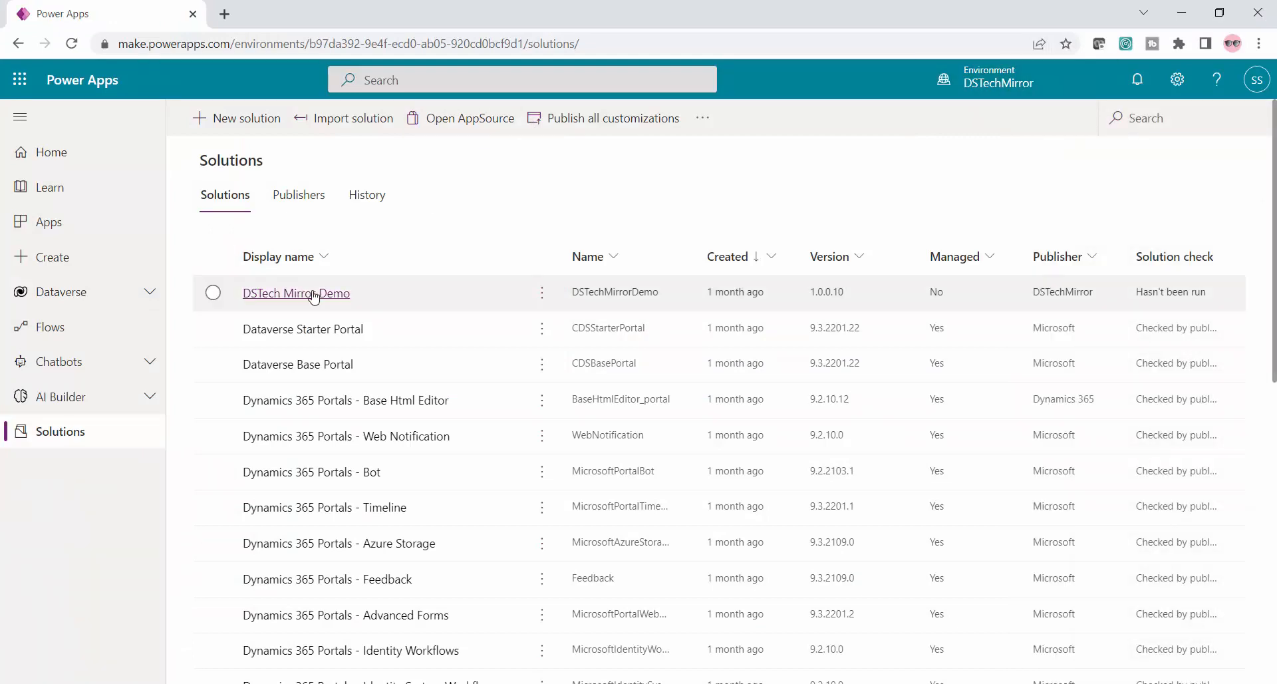
click(275, 298)
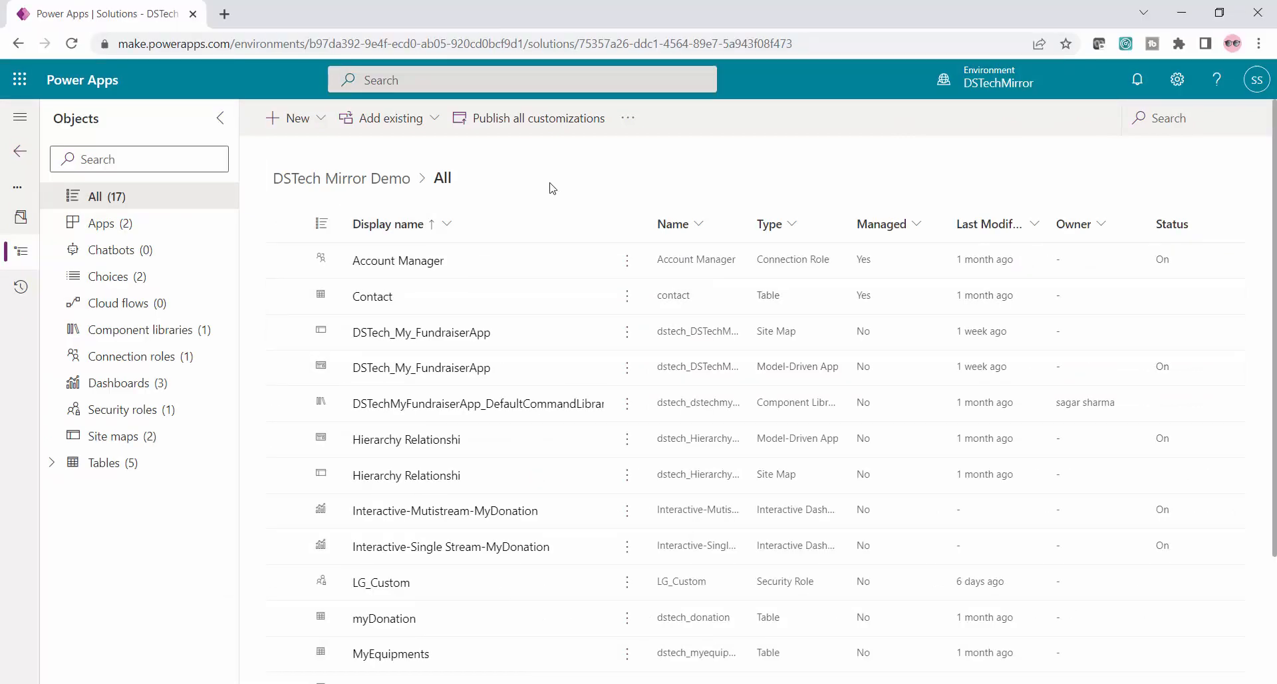
click(29, 159)
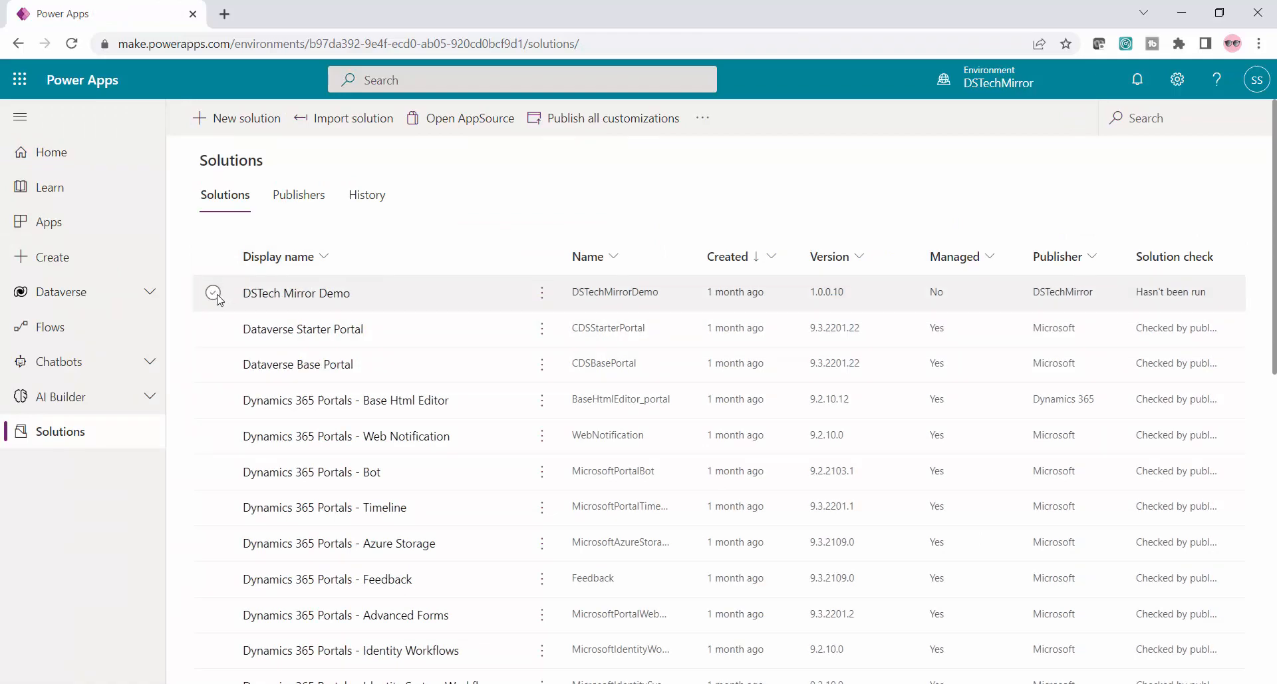
Start exporting the DSTech Mirror Demo solution and publish all its changes.
click(214, 293)
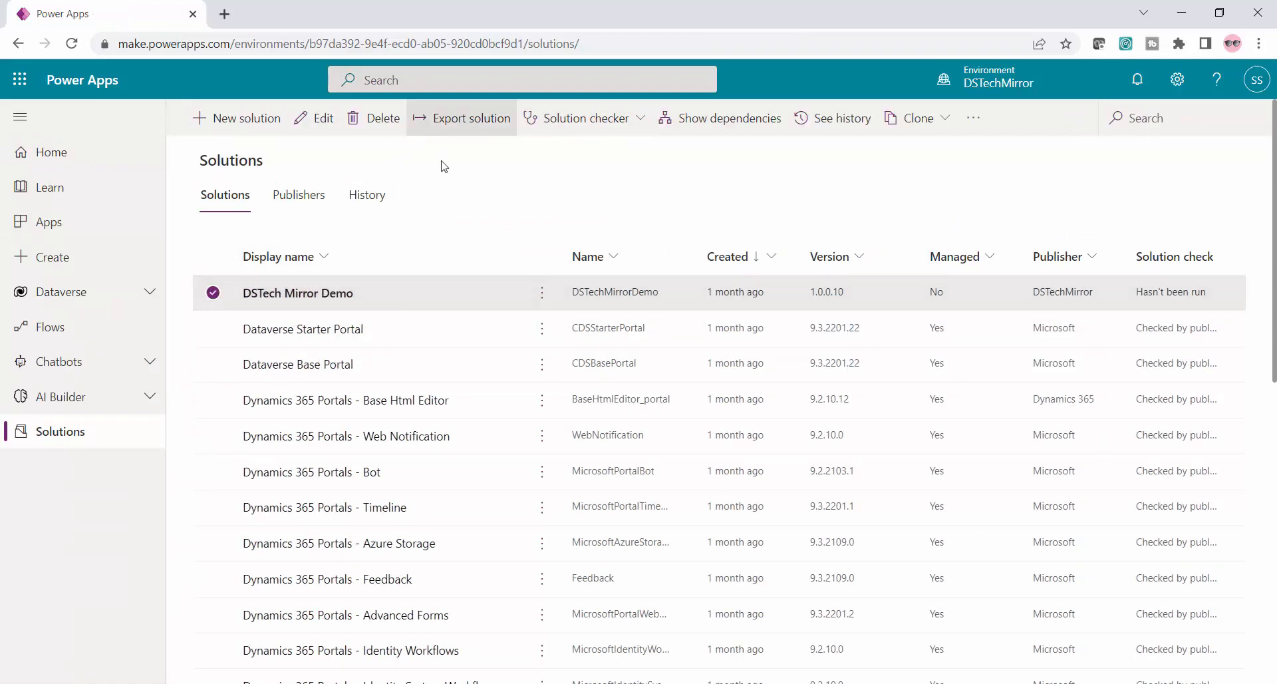
click(478, 124)
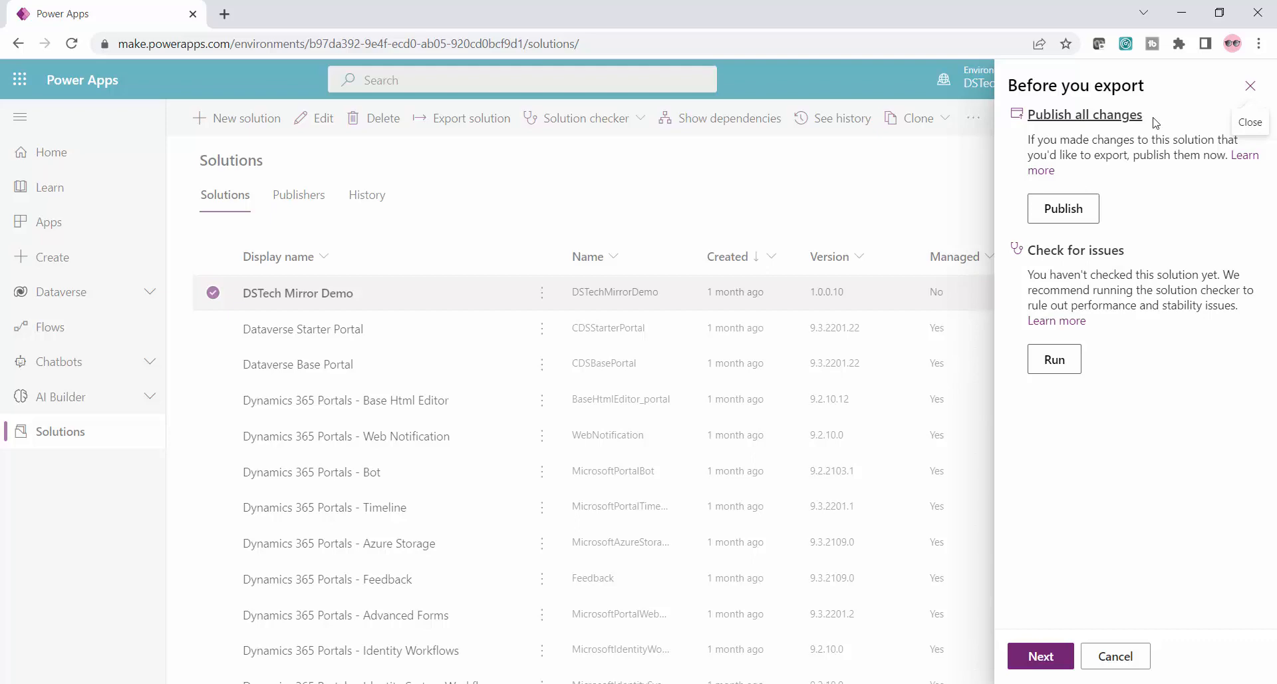
click(1076, 219)
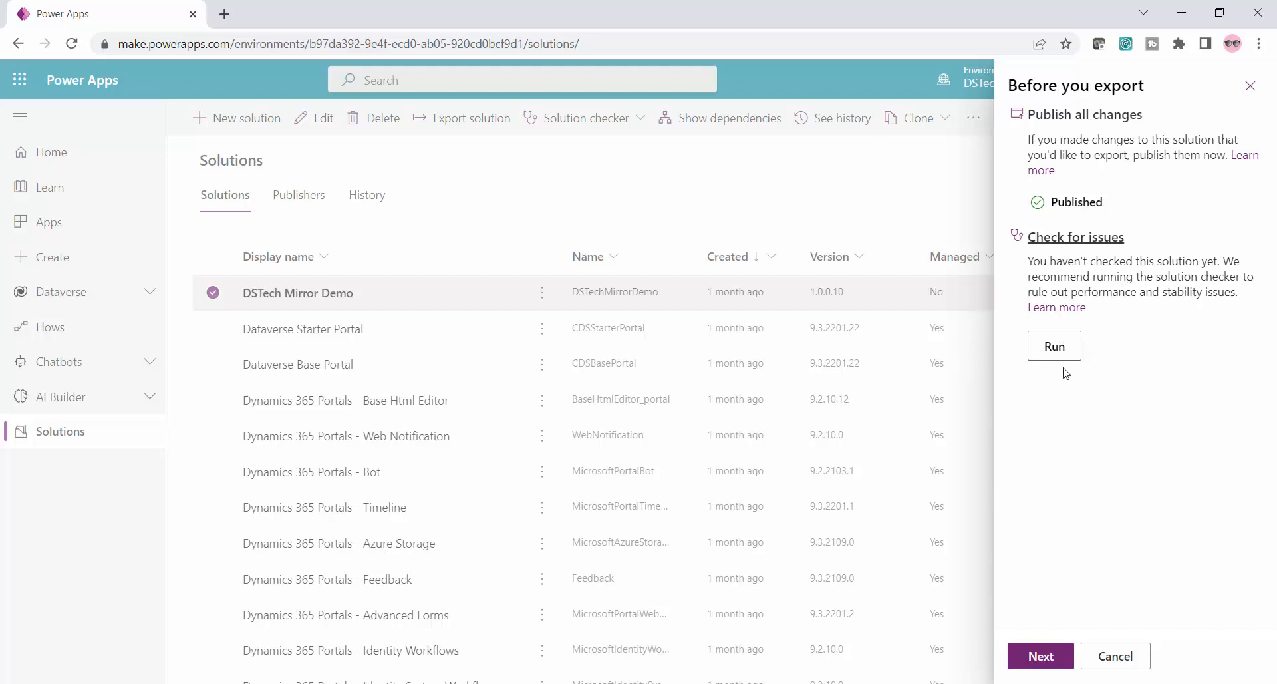
Export the DSTech Mirror Demo solution as unmanaged with version 1.0.0.11 and download the exported file.
click(1043, 660)
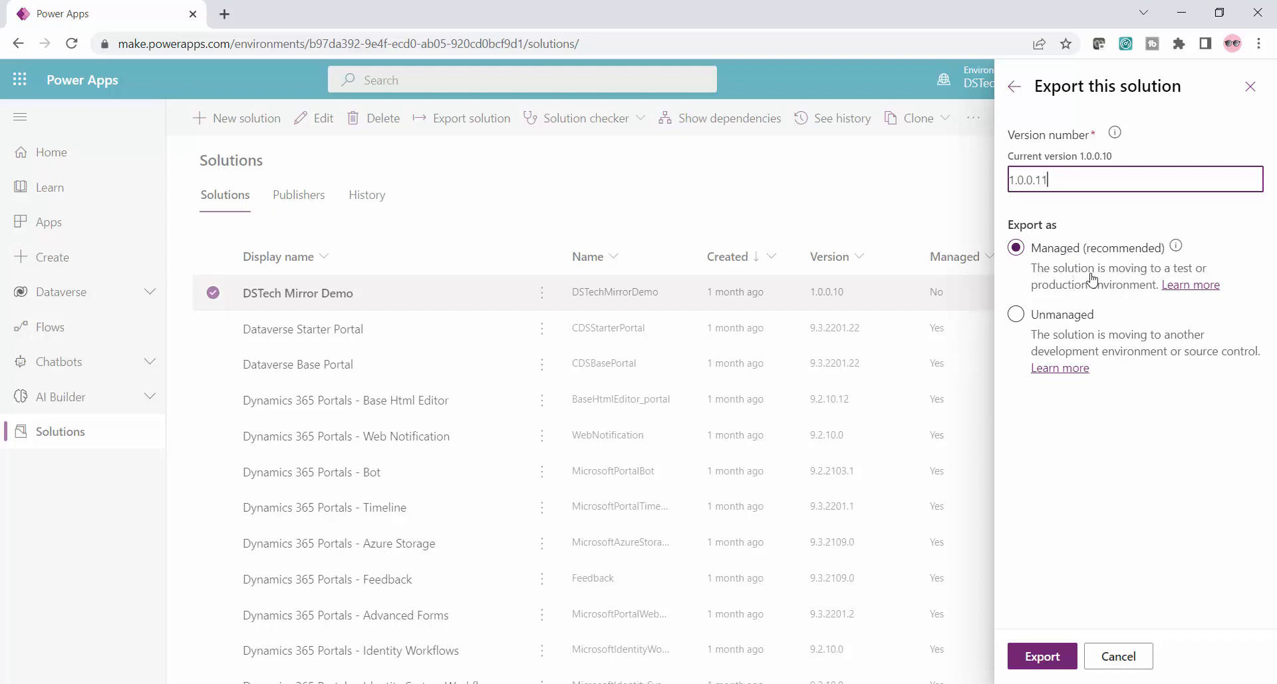
click(1018, 314)
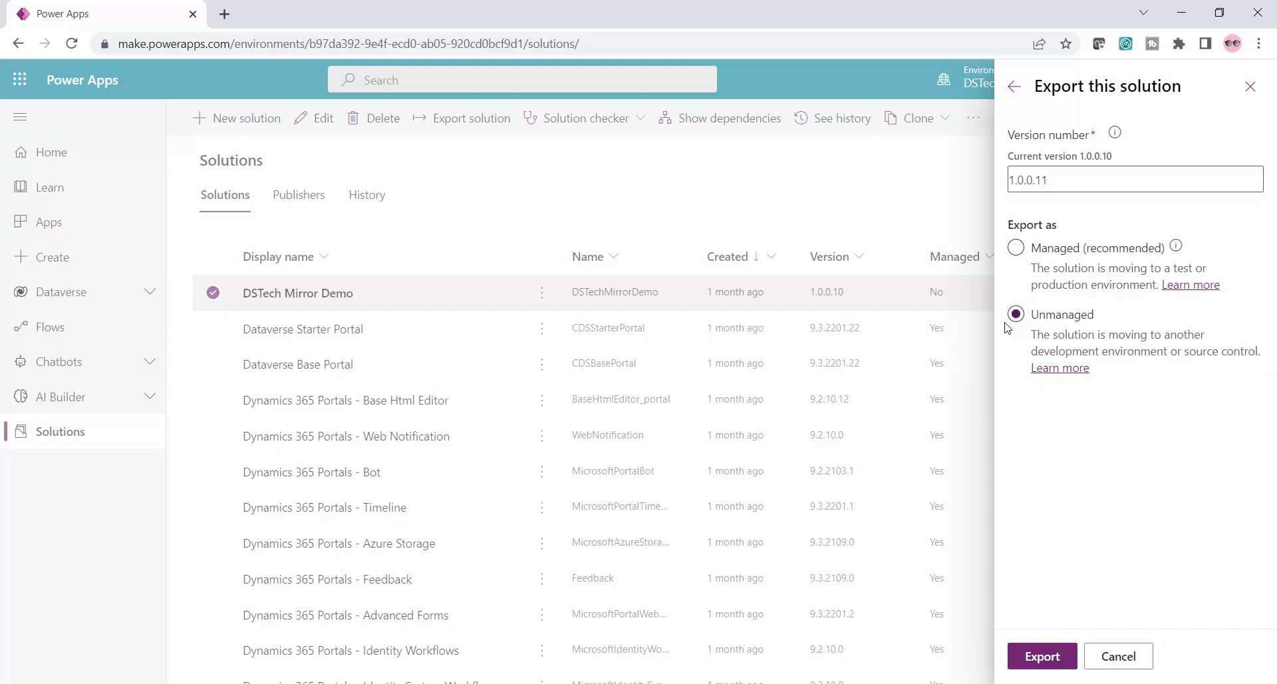
click(1046, 658)
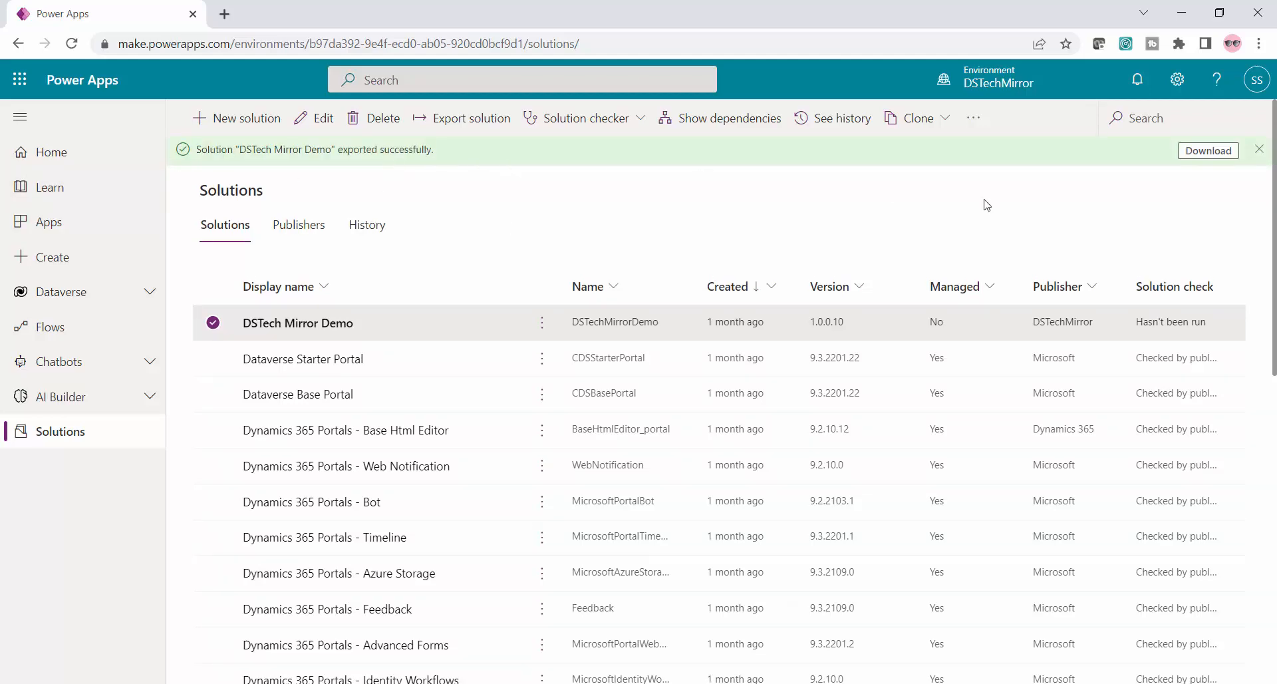
click(1212, 154)
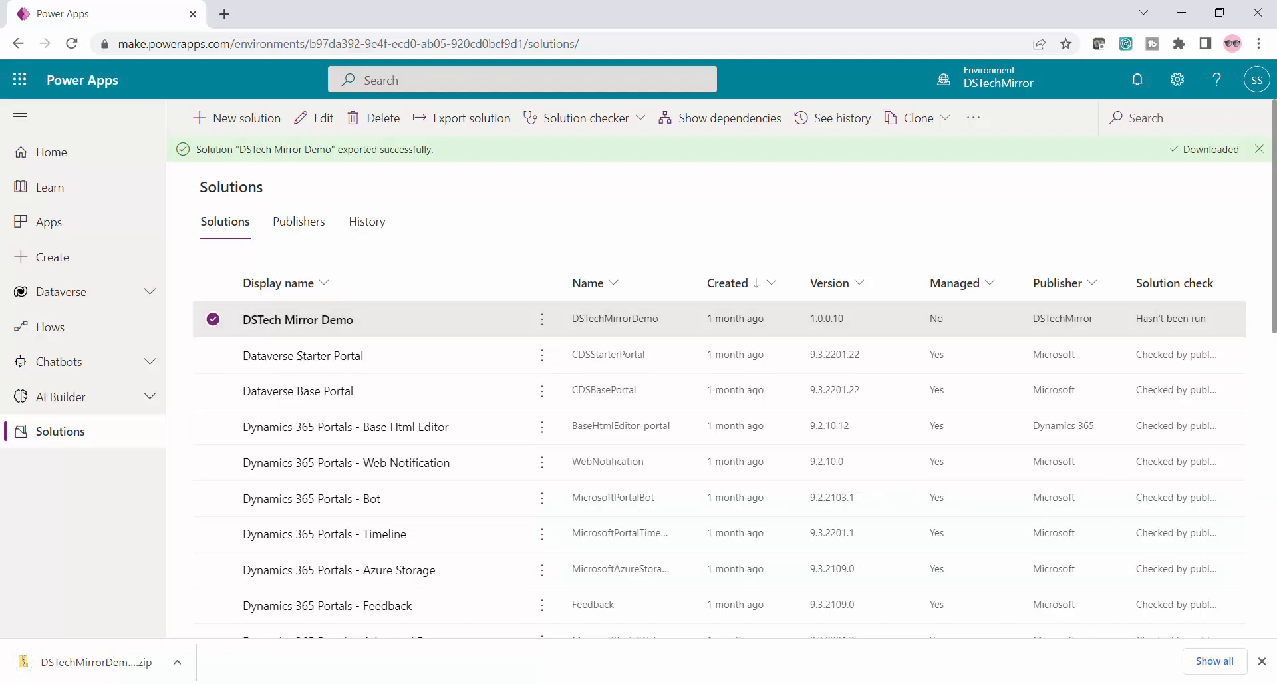
Switch to Test User01's Environment, choose DSTechMirrorDemo_1_0_0_11.zip as the solution to import, and proceed to its details.
key(alt+Tab)
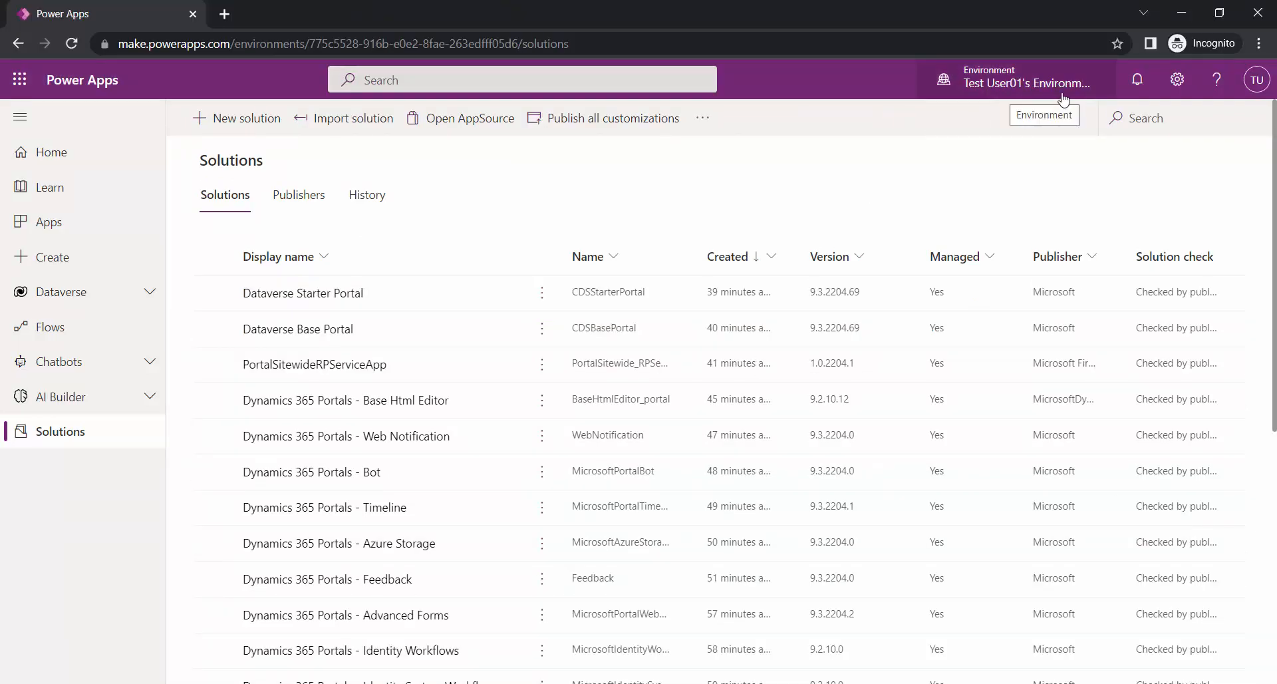
click(326, 129)
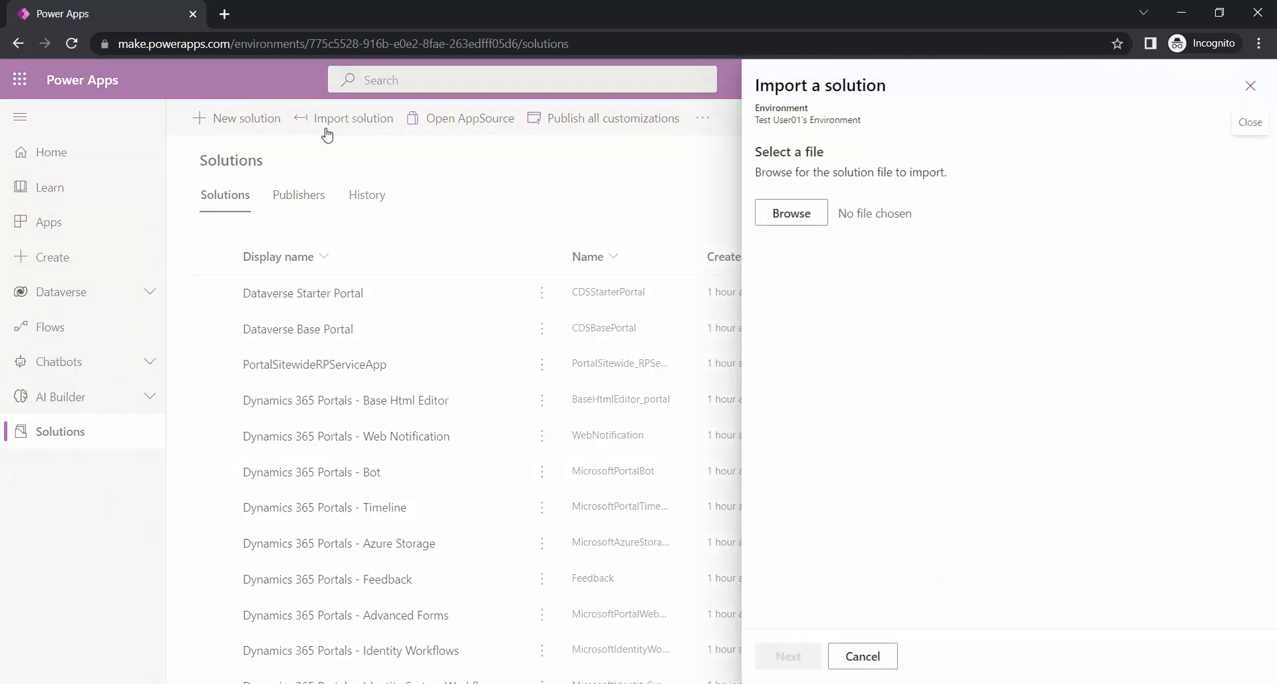
click(792, 213)
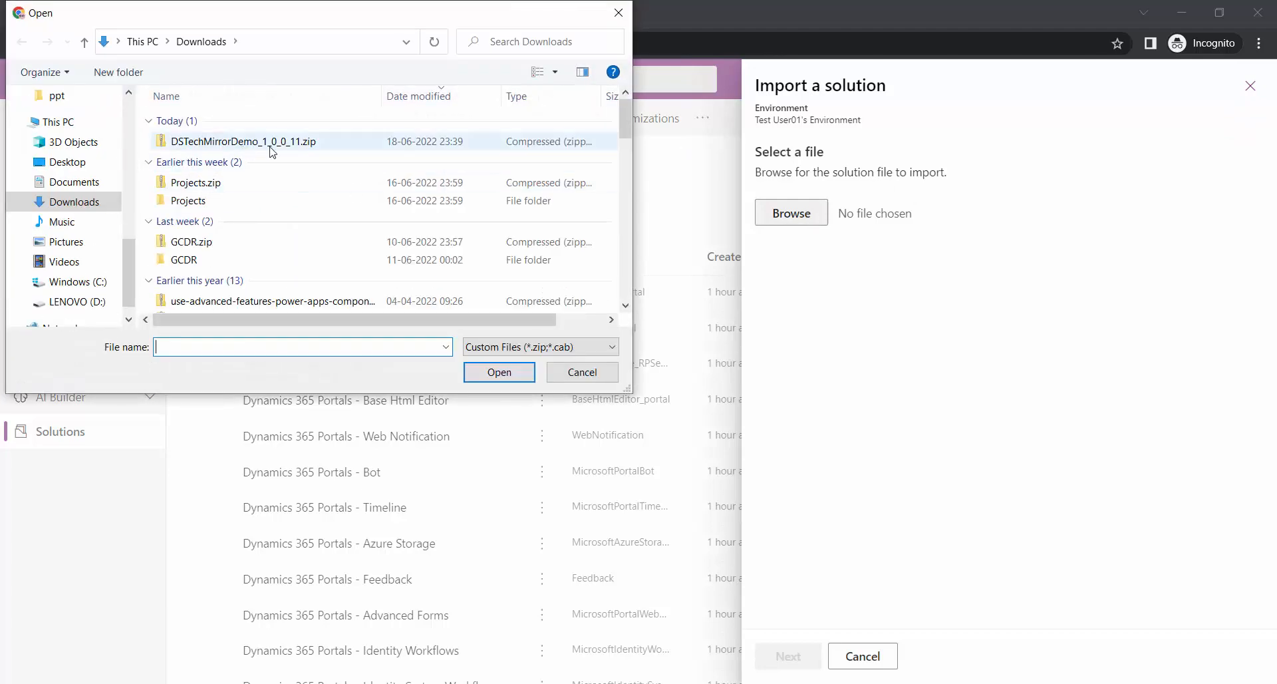
click(312, 151)
double_click(313, 150)
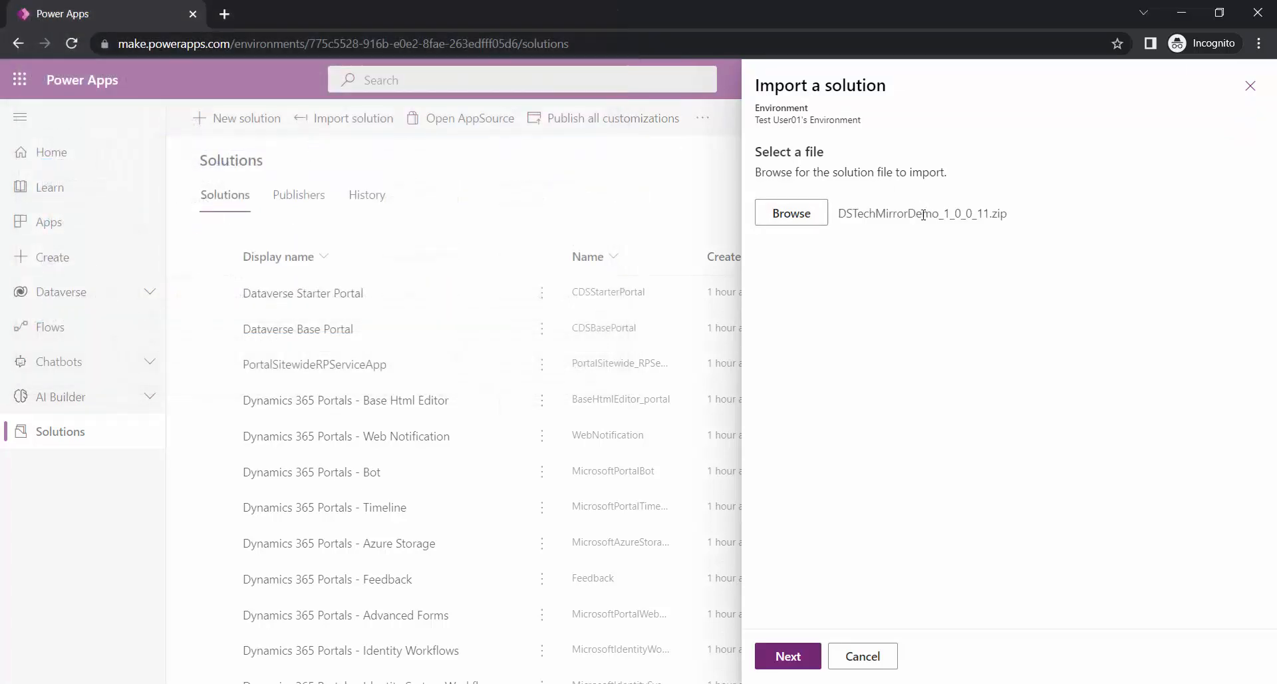
click(789, 656)
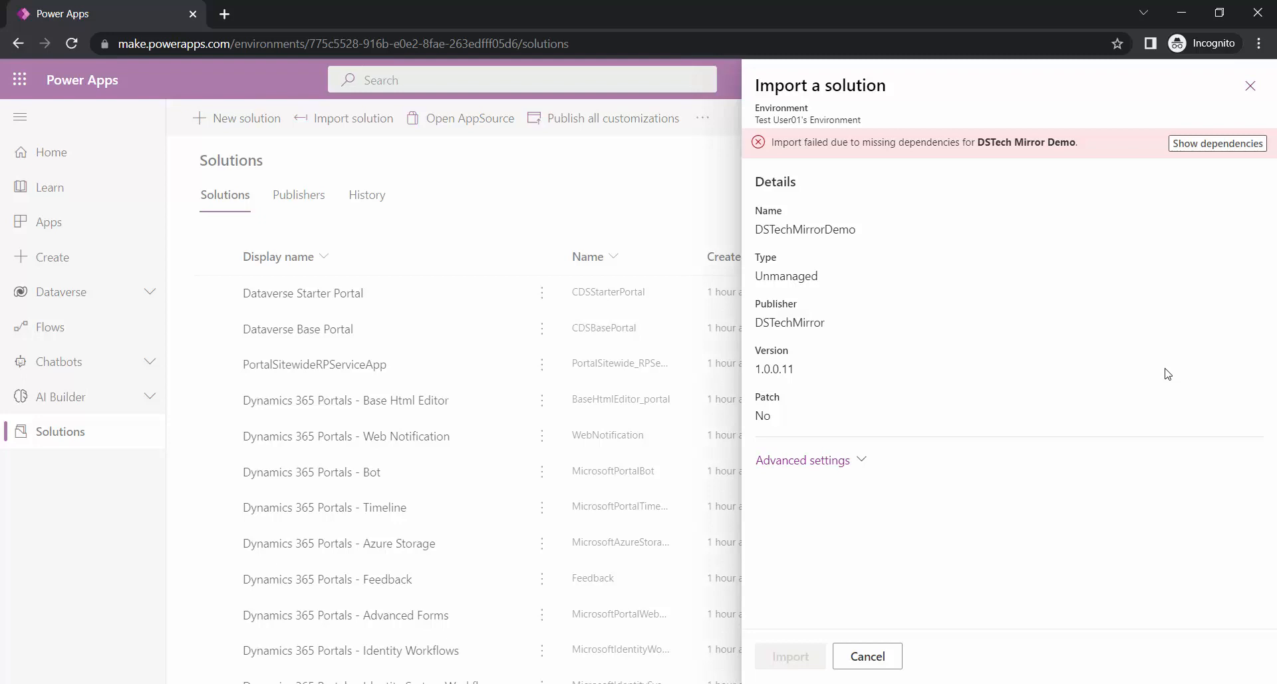
Show the missing dependencies of the import and inspect the missing objects, widening the display name and type columns.
click(1202, 144)
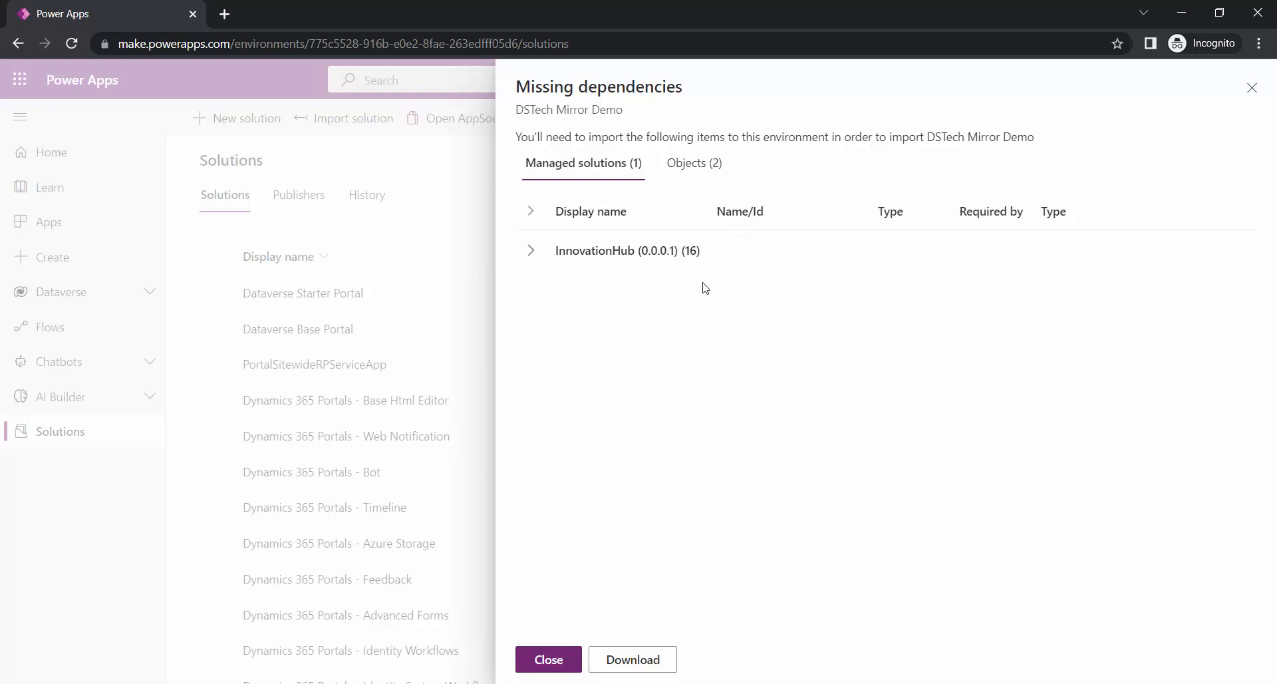
click(714, 163)
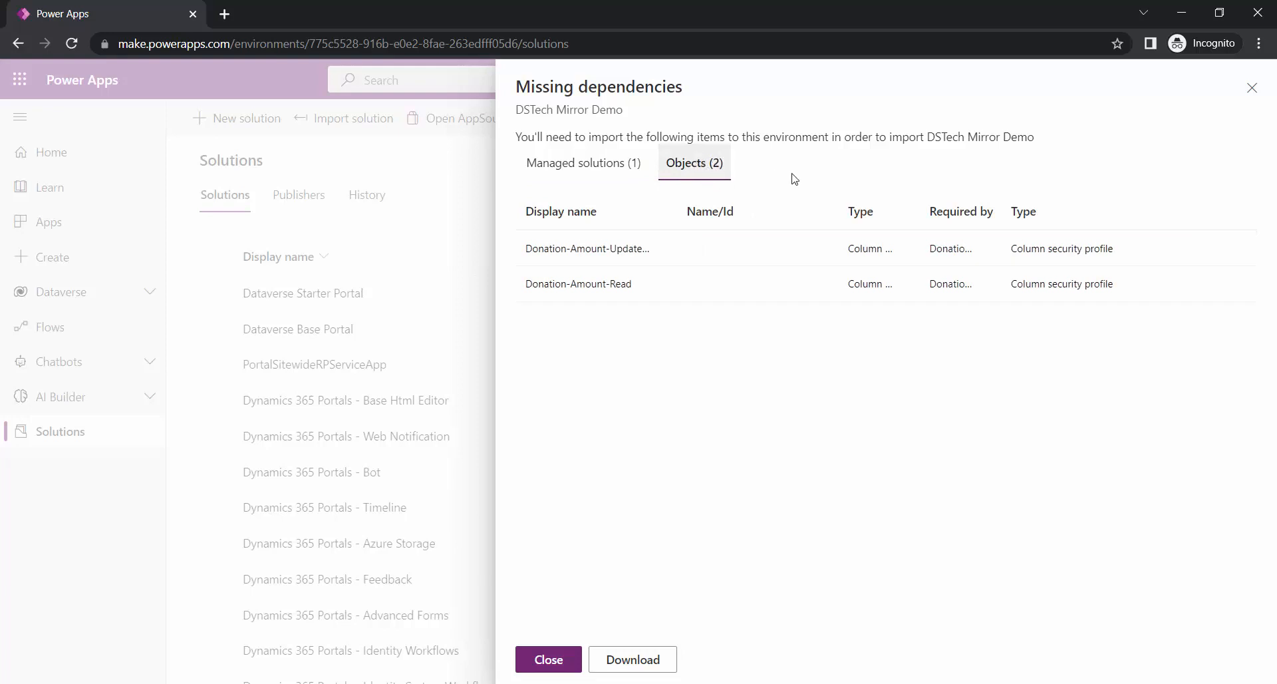
drag(677, 211, 775, 211)
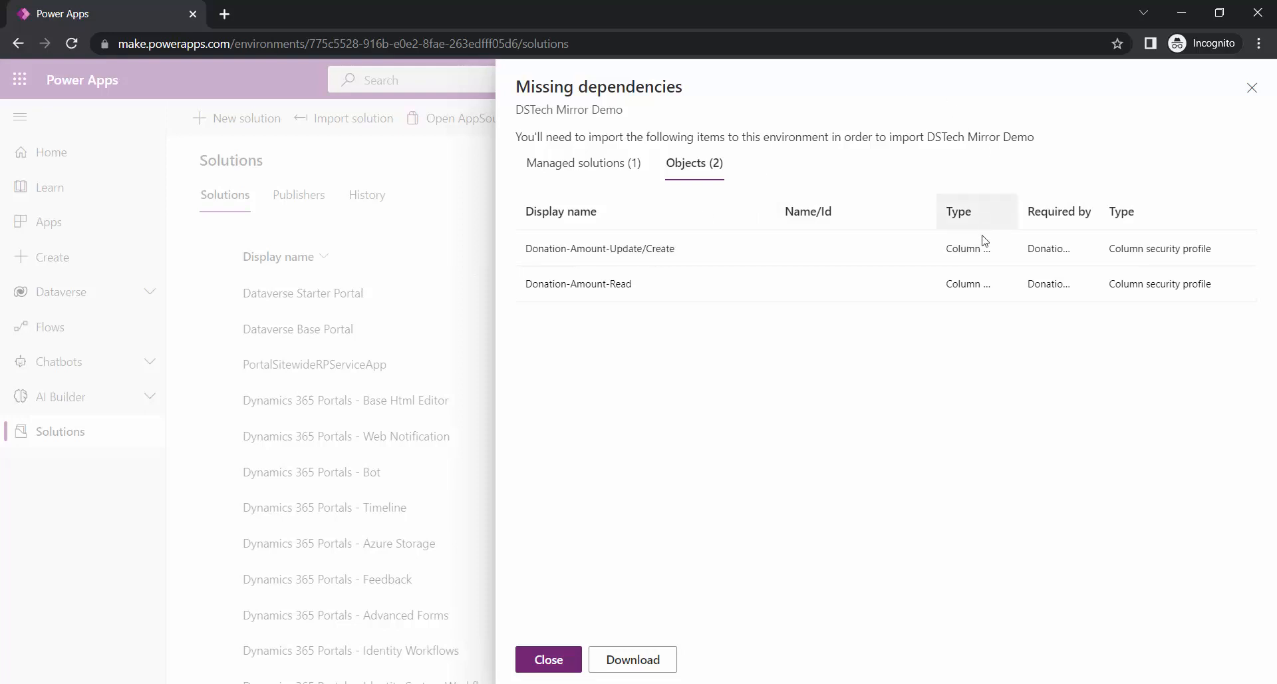
drag(1016, 199, 1081, 196)
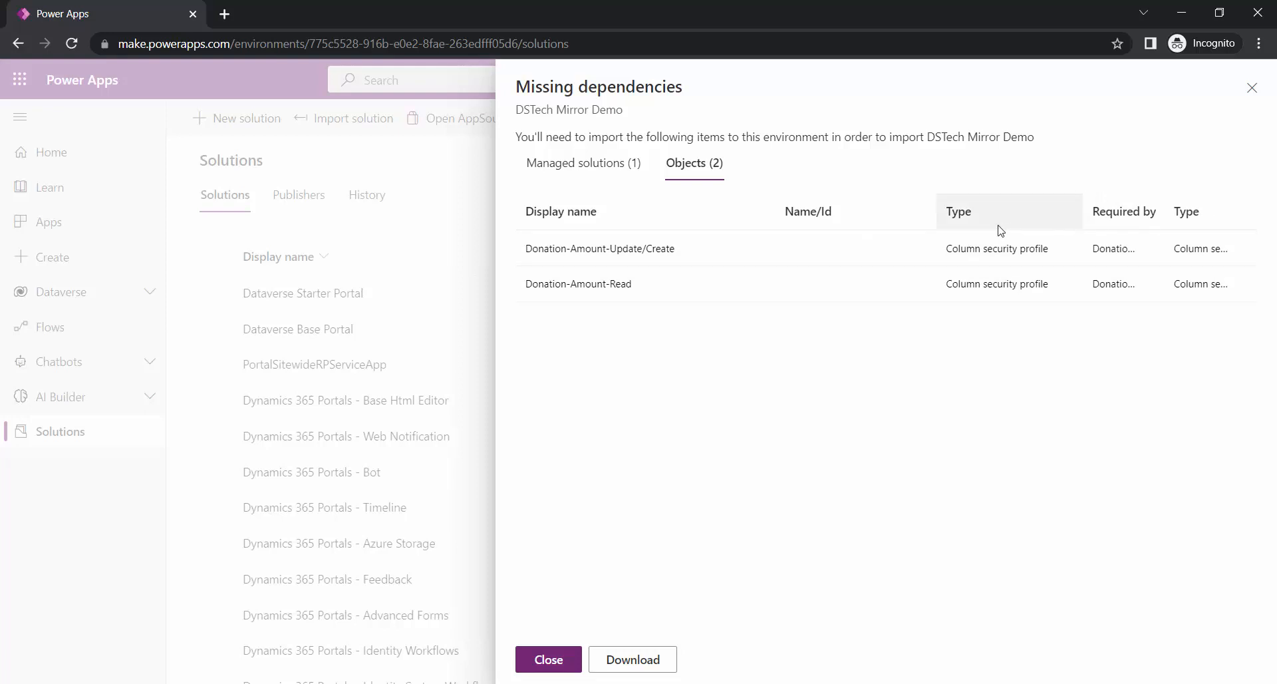
drag(1069, 195, 1039, 196)
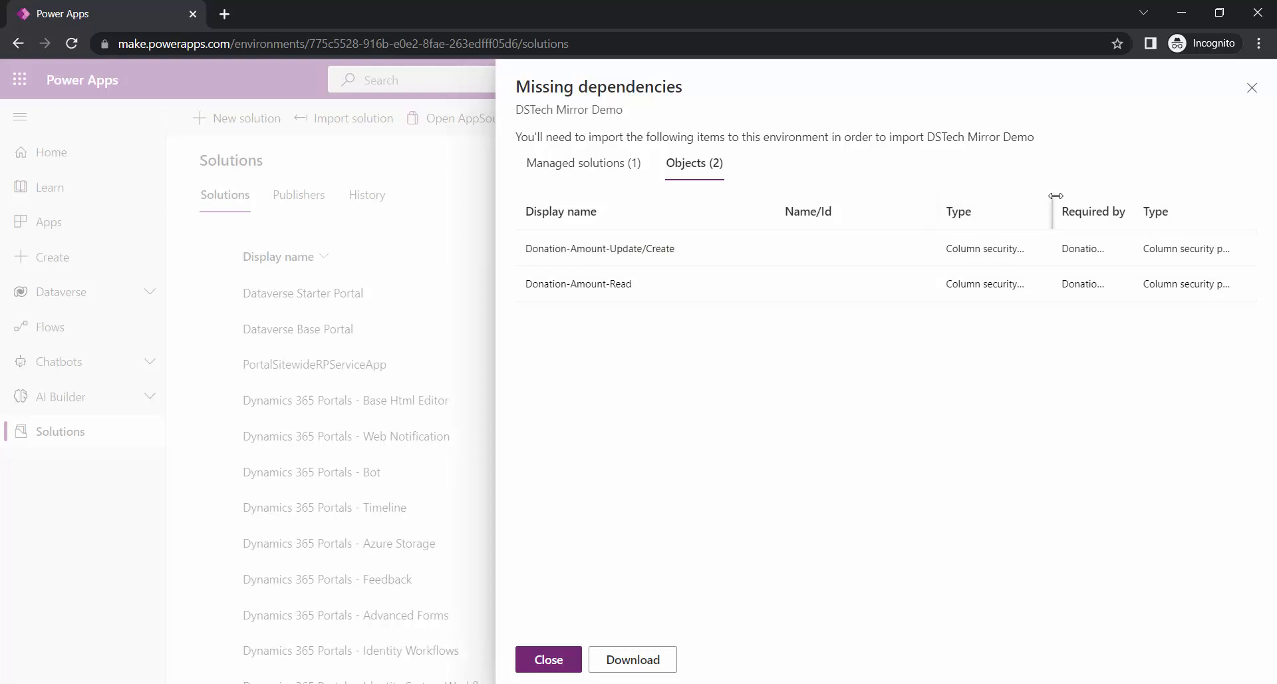
drag(1052, 200, 1131, 188)
Expand the InnovationHub managed solution in the missing dependencies and review the components it lists.
click(532, 166)
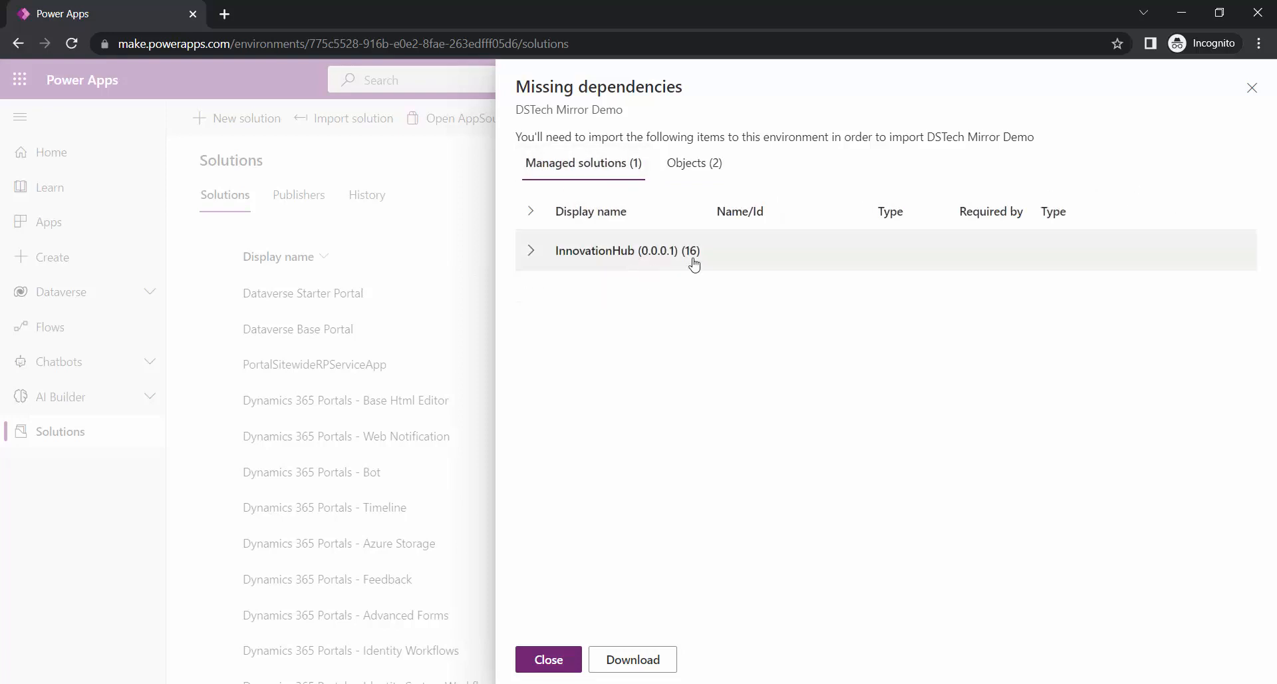
click(532, 253)
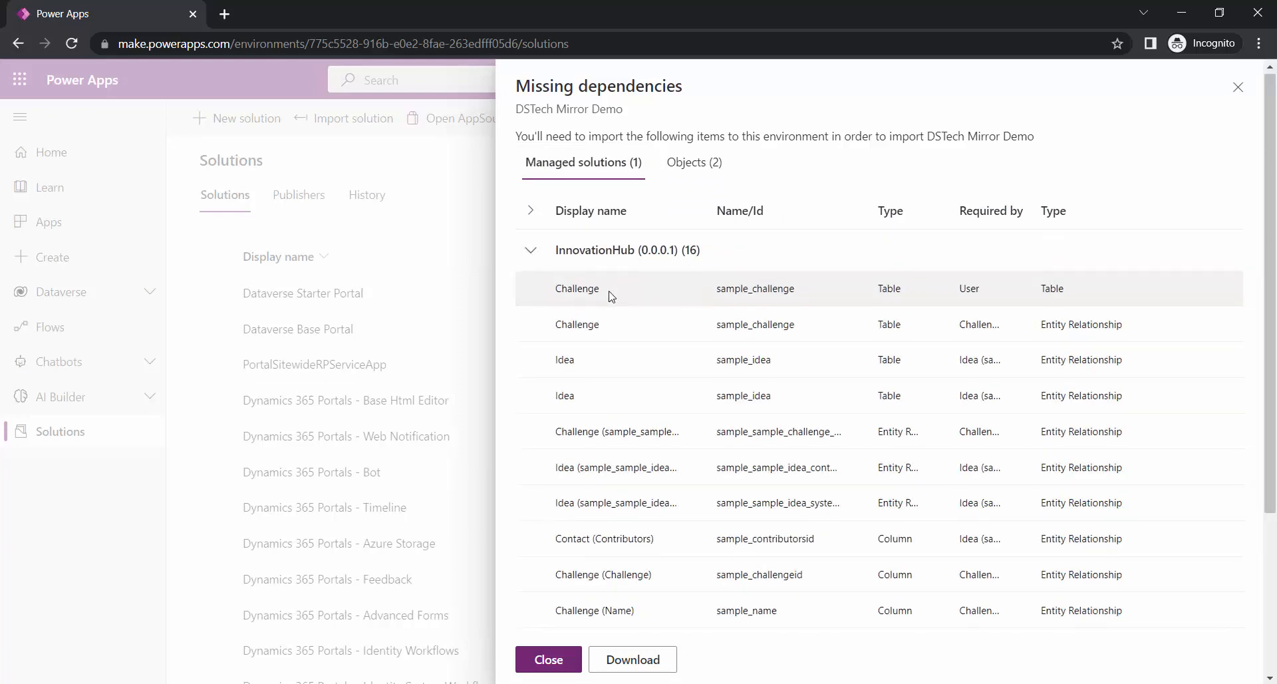
scroll(609, 286, down, 2)
scroll(656, 433, down, 2)
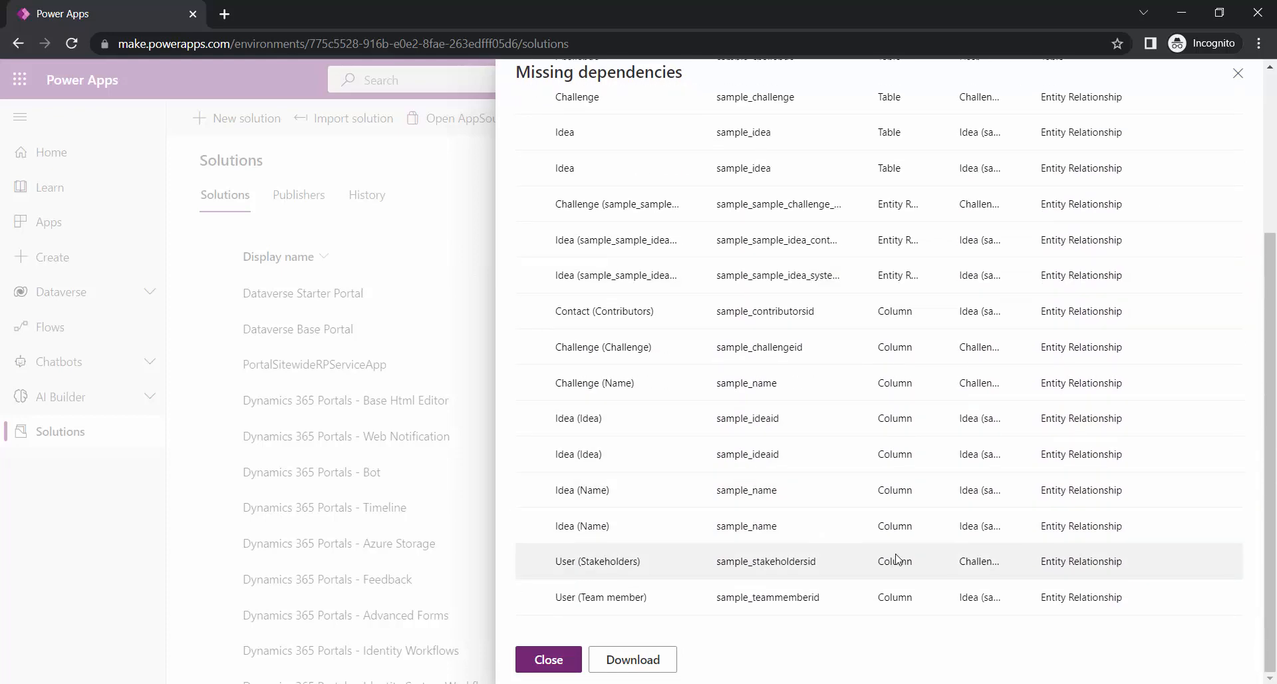
scroll(826, 475, up, 2)
scroll(826, 475, up, 1)
scroll(826, 475, down, 3)
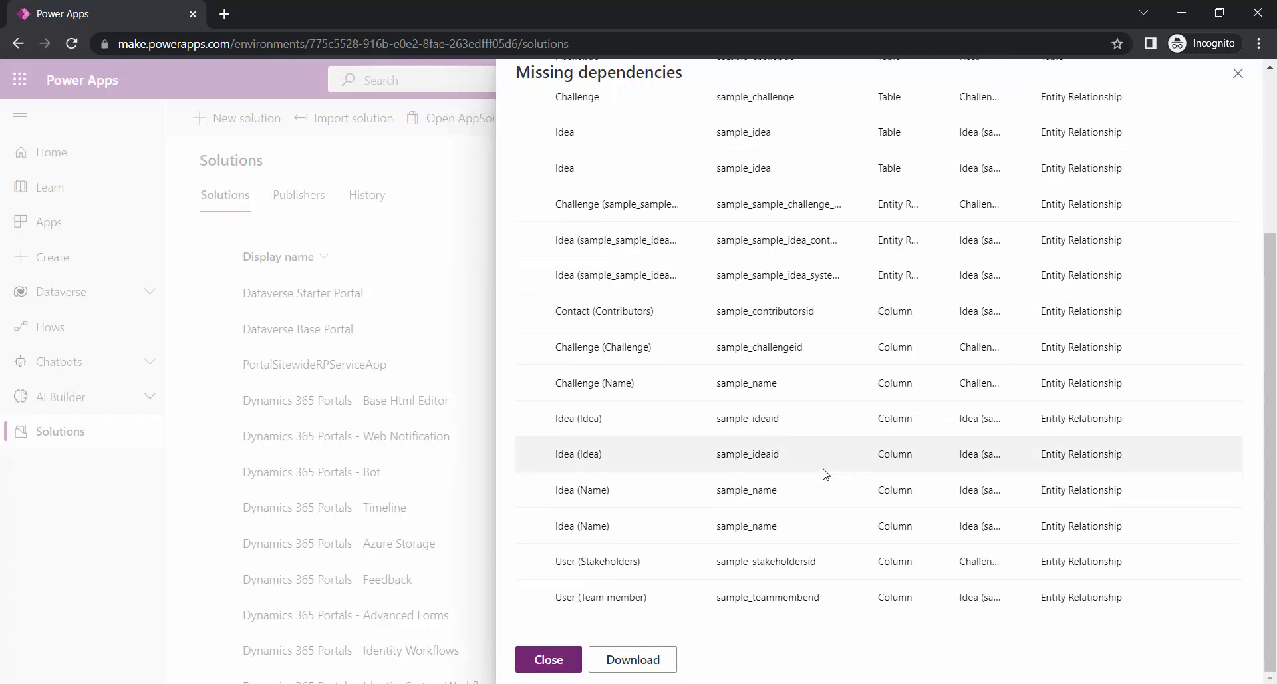
Review the InnovationHub components in the missing dependencies, widen the type column, and recheck the list of missing objects.
scroll(864, 372, up, 4)
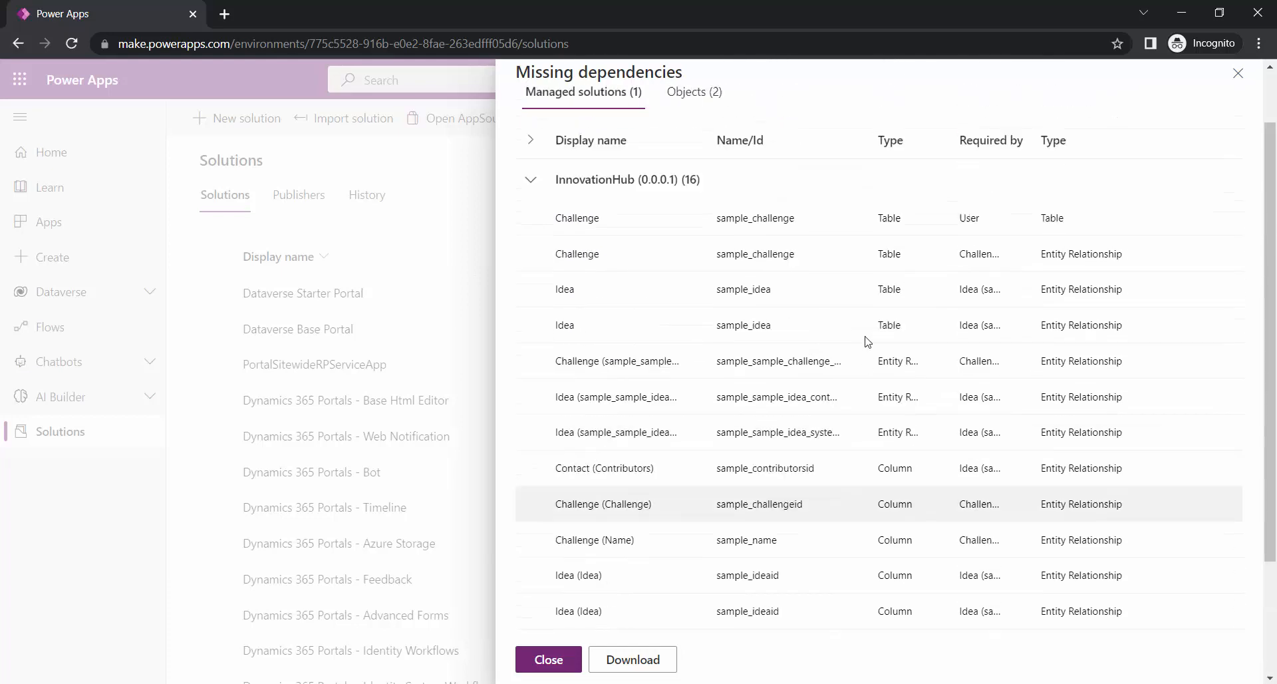
scroll(858, 433, down, 4)
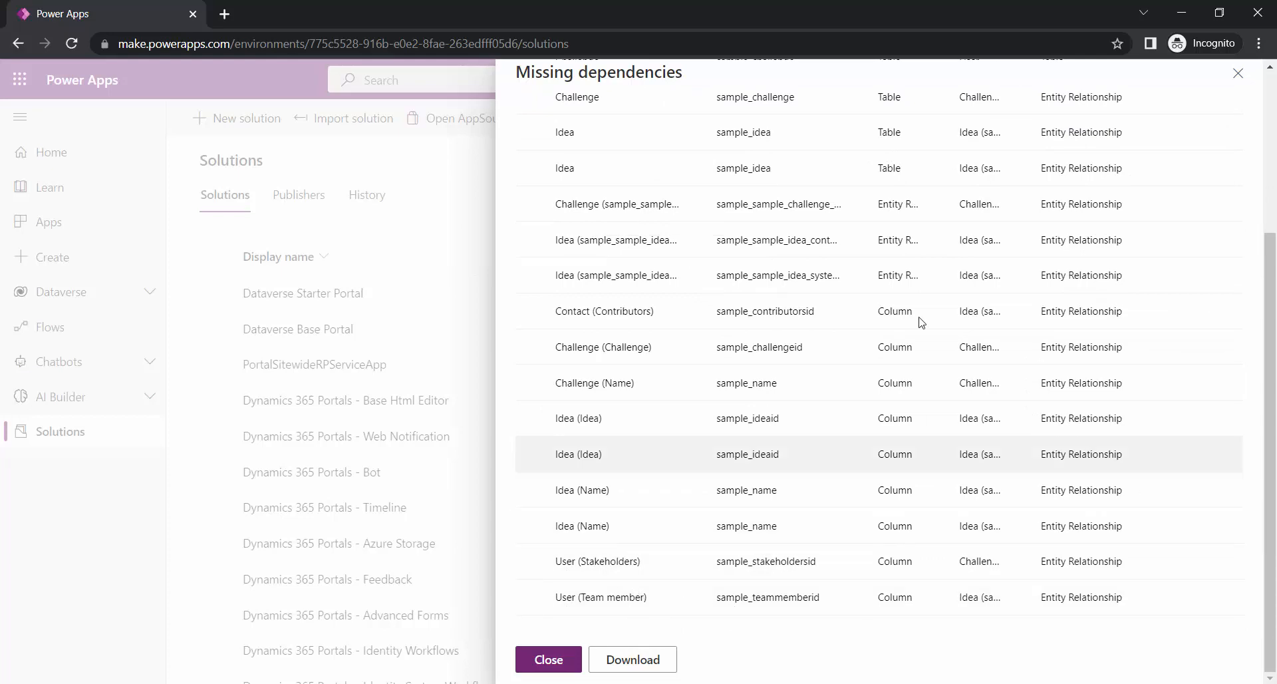
scroll(921, 322, up, 4)
drag(949, 198, 1068, 197)
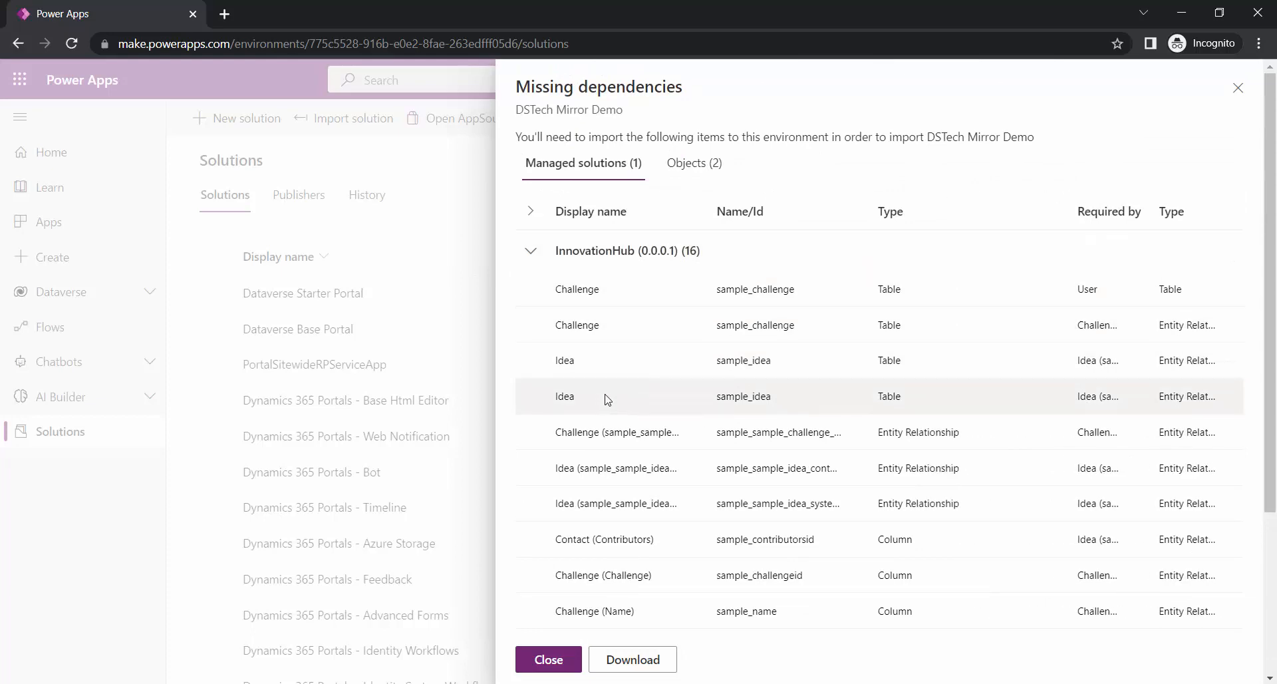
scroll(606, 399, down, 3)
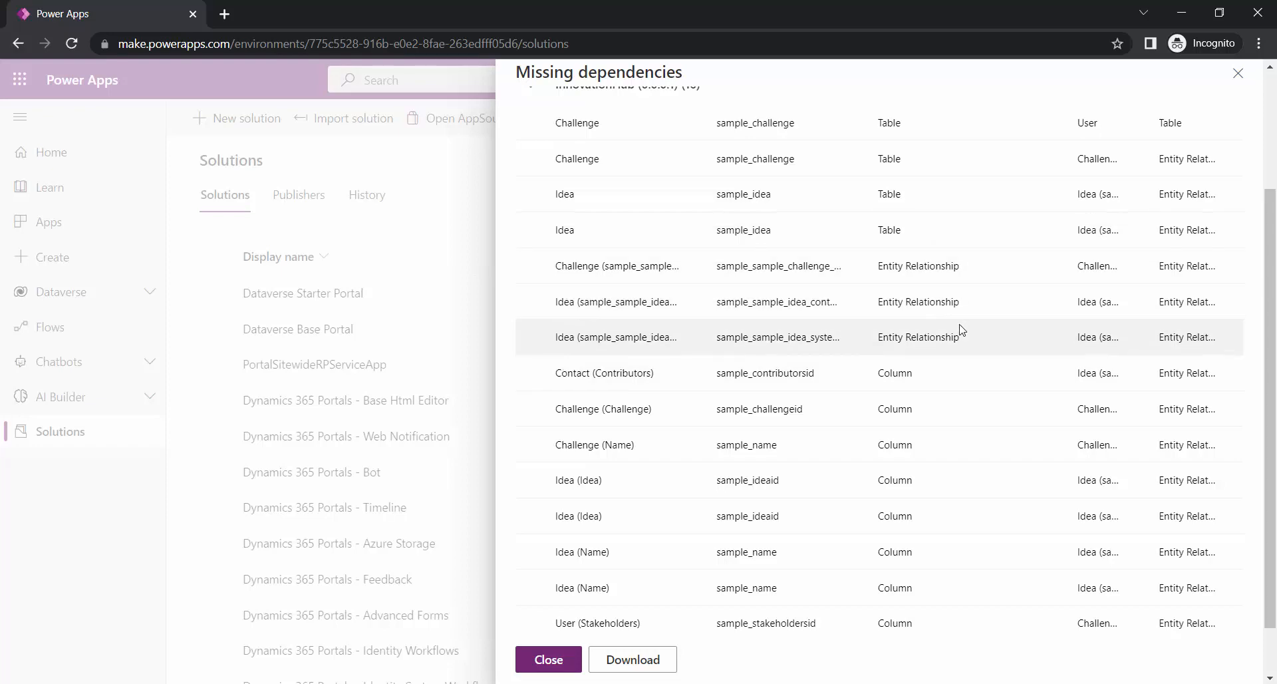
scroll(908, 552, down, 1)
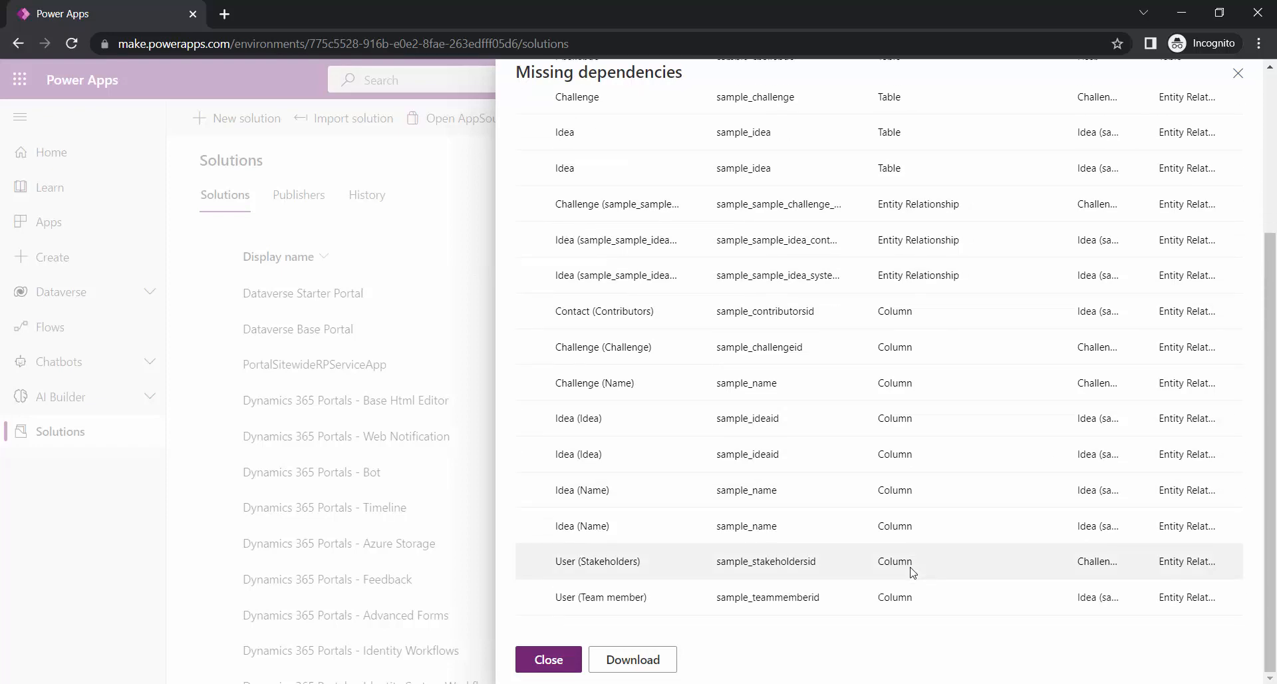
scroll(912, 572, up, 5)
click(685, 163)
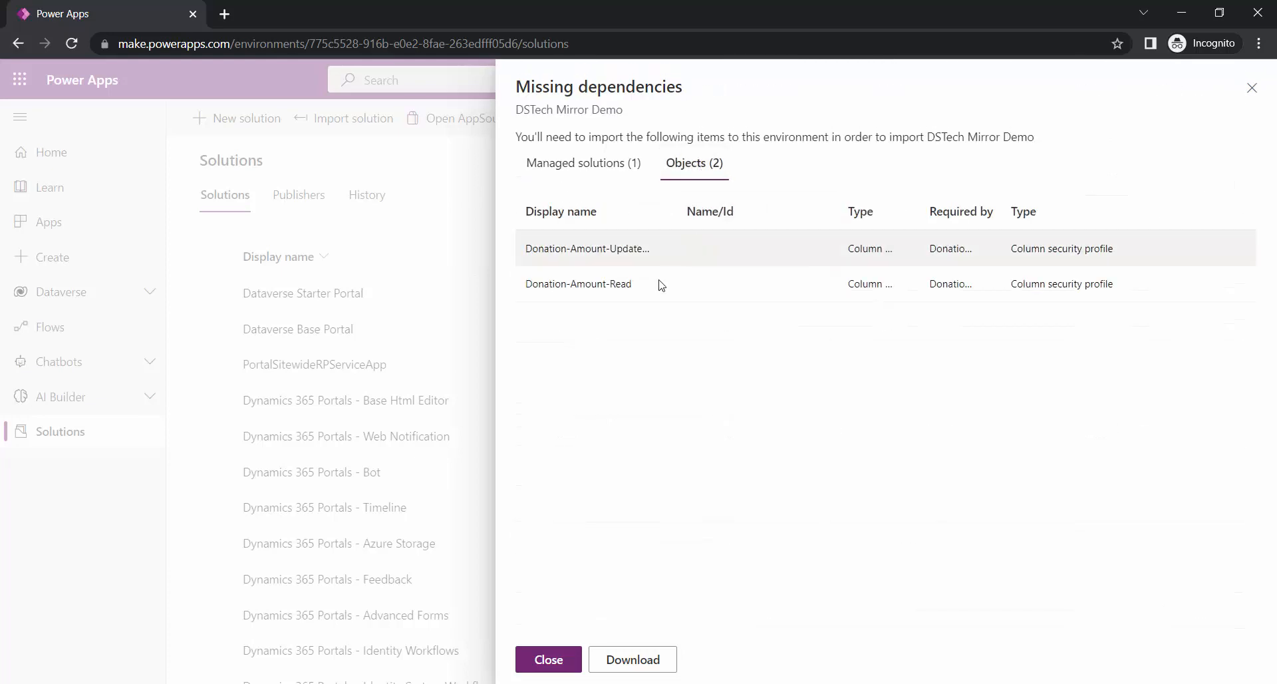
click(555, 175)
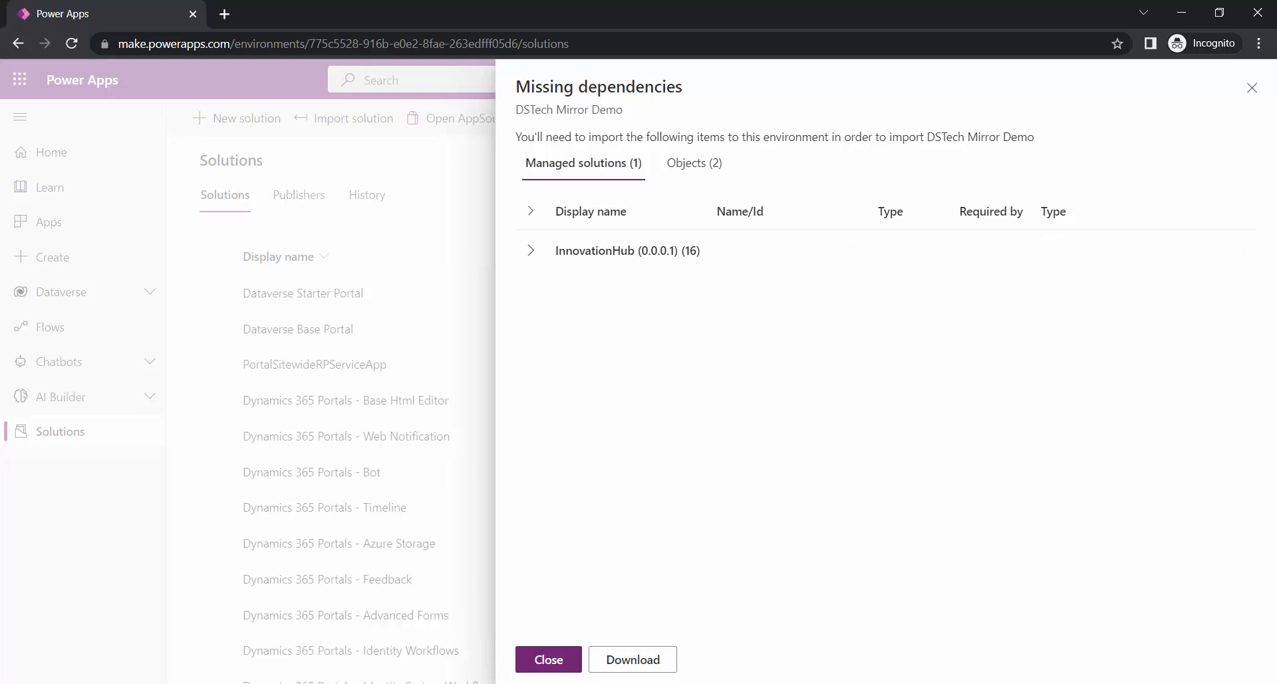
Switch to the DSTechMirror environment window and search its solutions list for "innov", closing the search when finished.
key(alt+Tab)
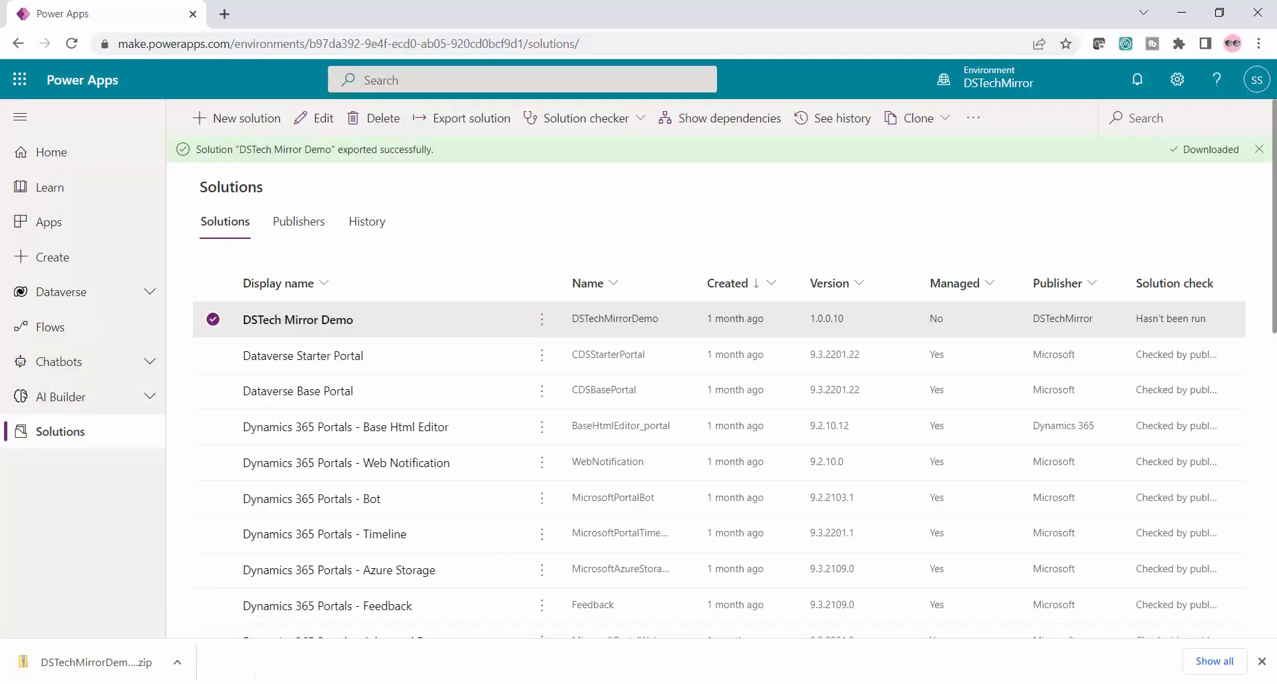
scroll(466, 517, down, 10)
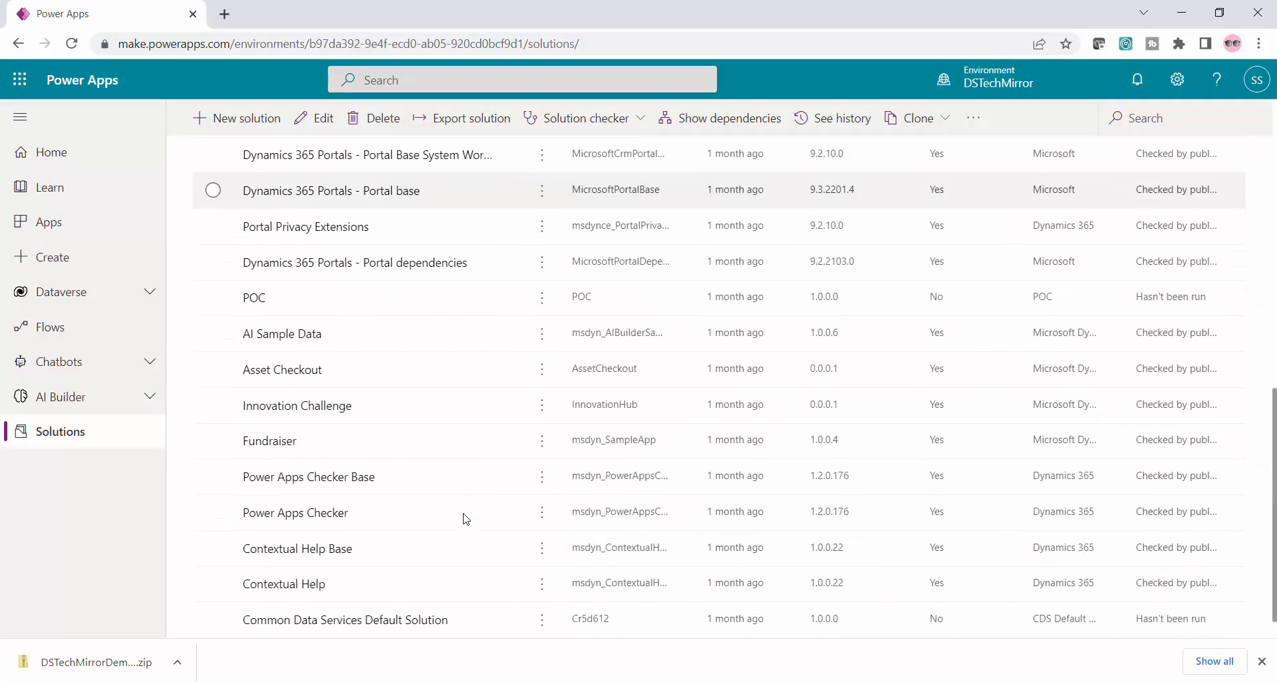
key(ctrl+f)
text(in)
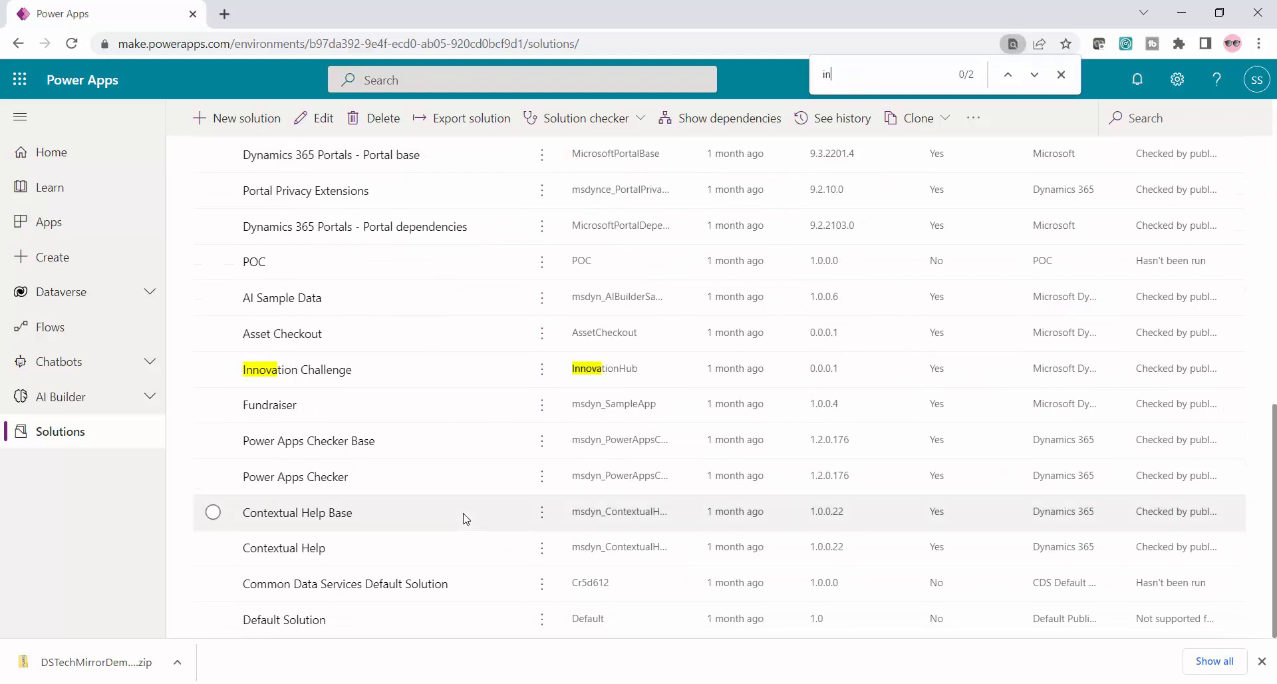
text(nov)
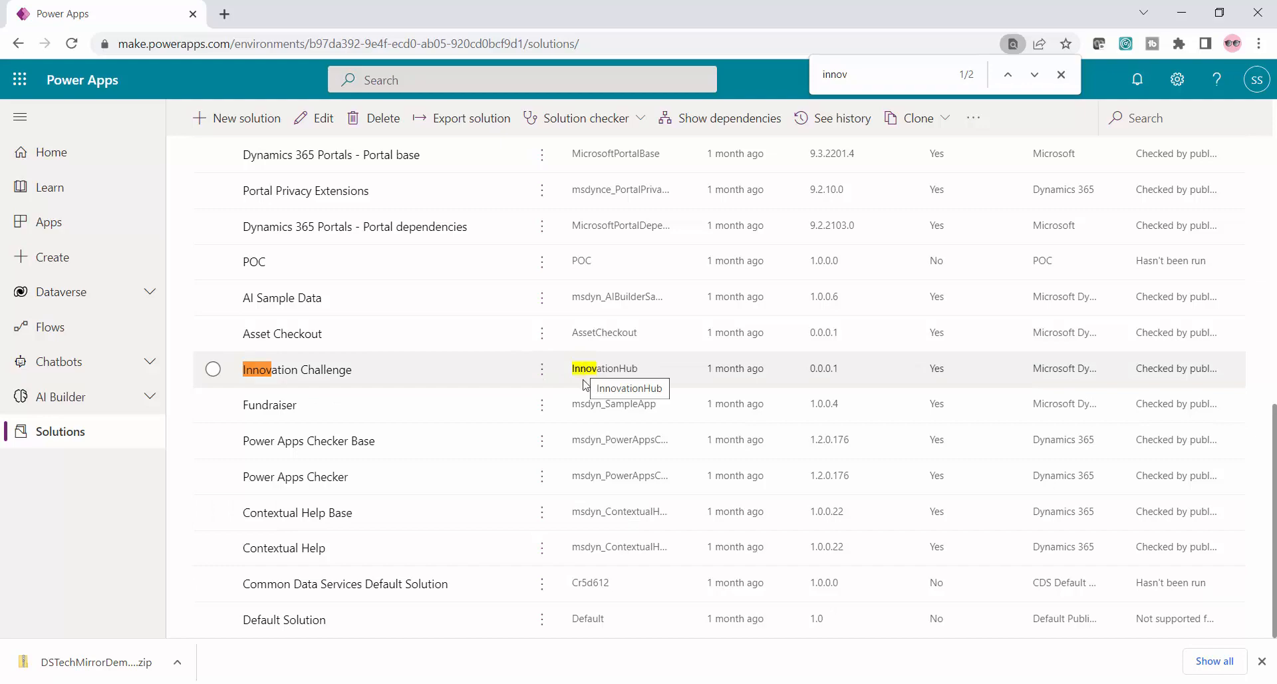
click(640, 683)
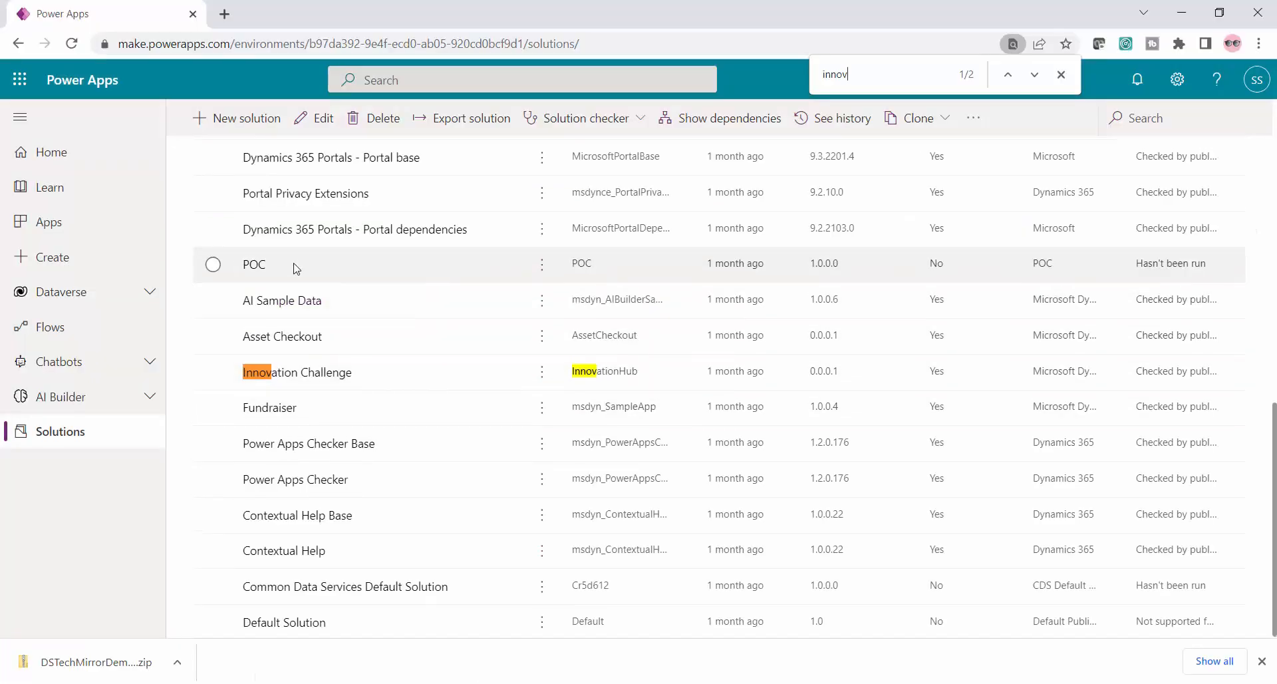
scroll(293, 271, up, 10)
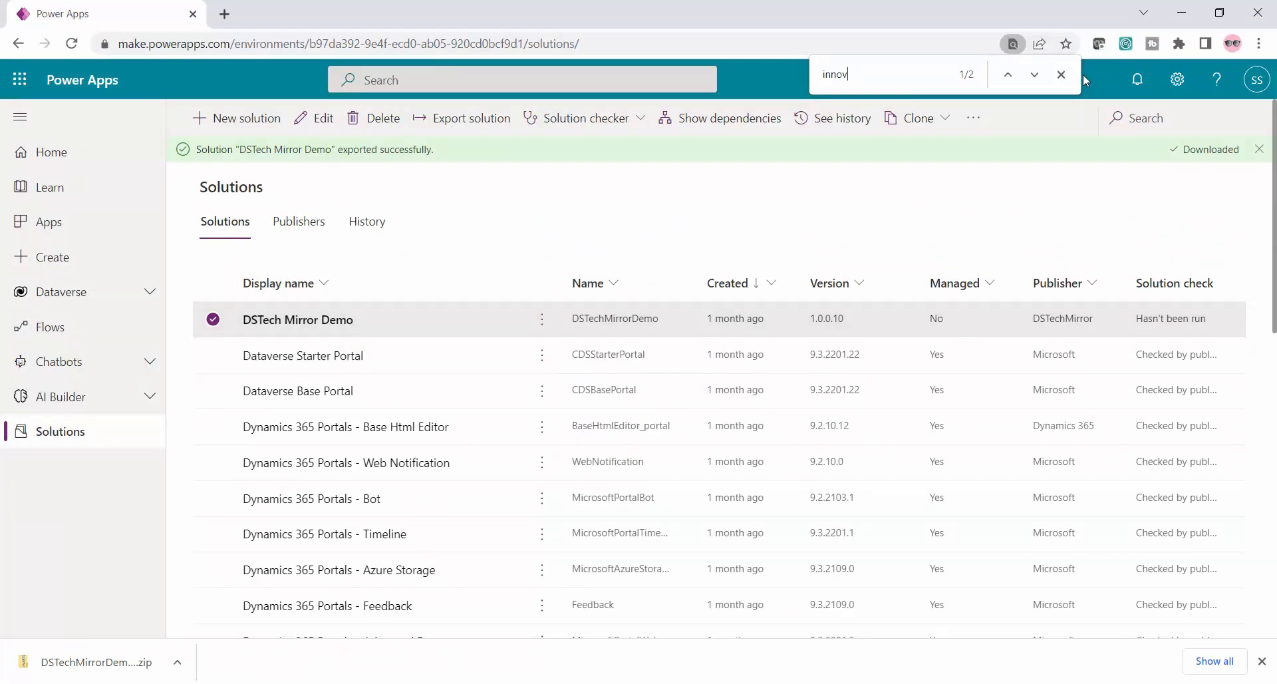
click(1062, 74)
Add the existing Donation-Amount-Update/Create and Donation-Amount-Read column security profiles to the DSTech Mirror Demo solution, checking them against the missing objects.
click(298, 319)
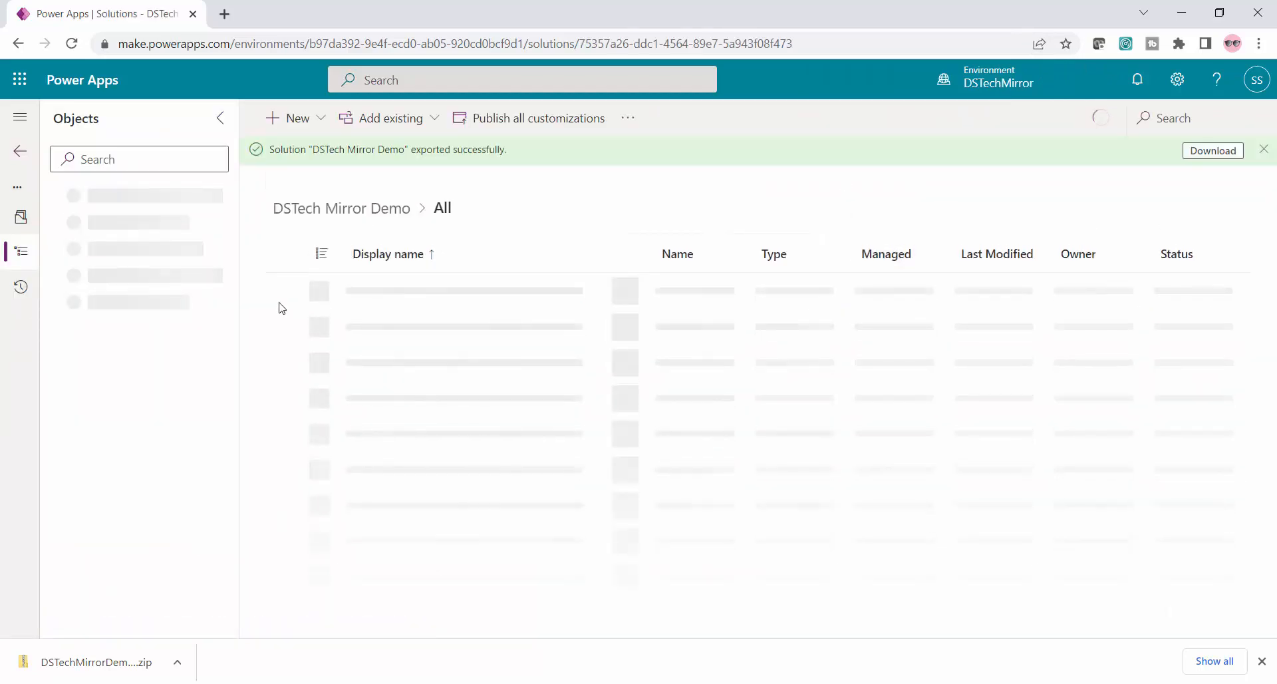
click(436, 120)
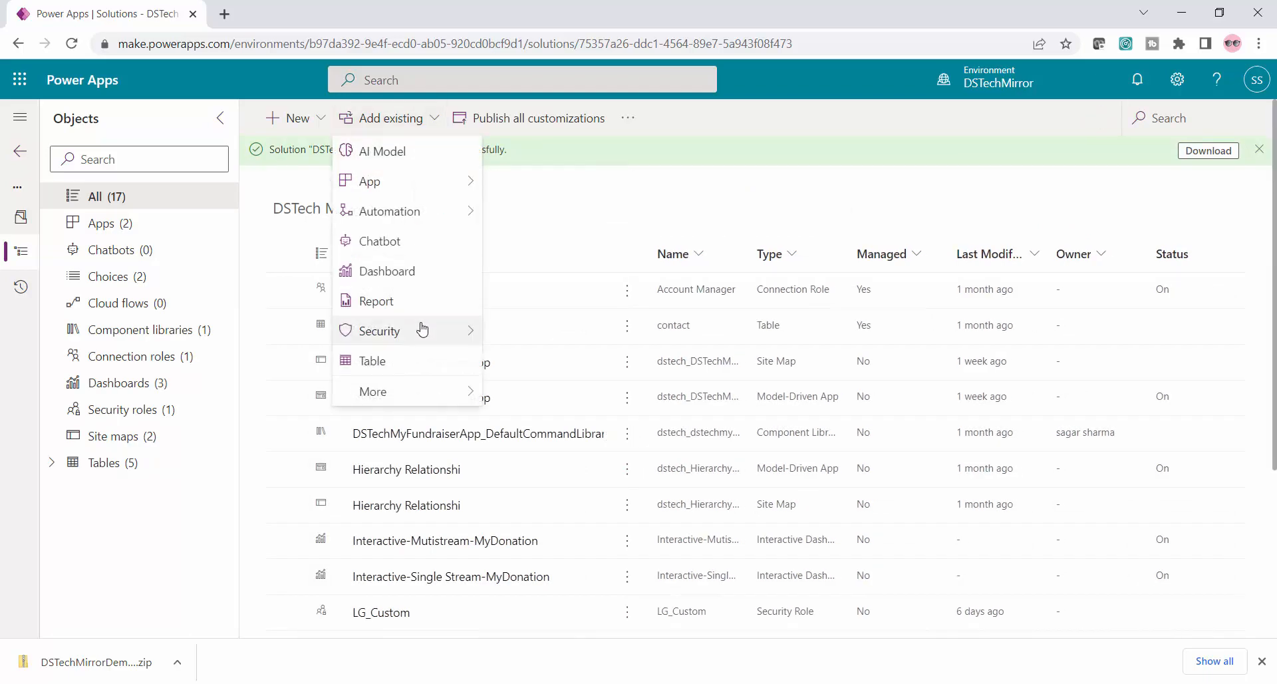
mouse_move(423, 328)
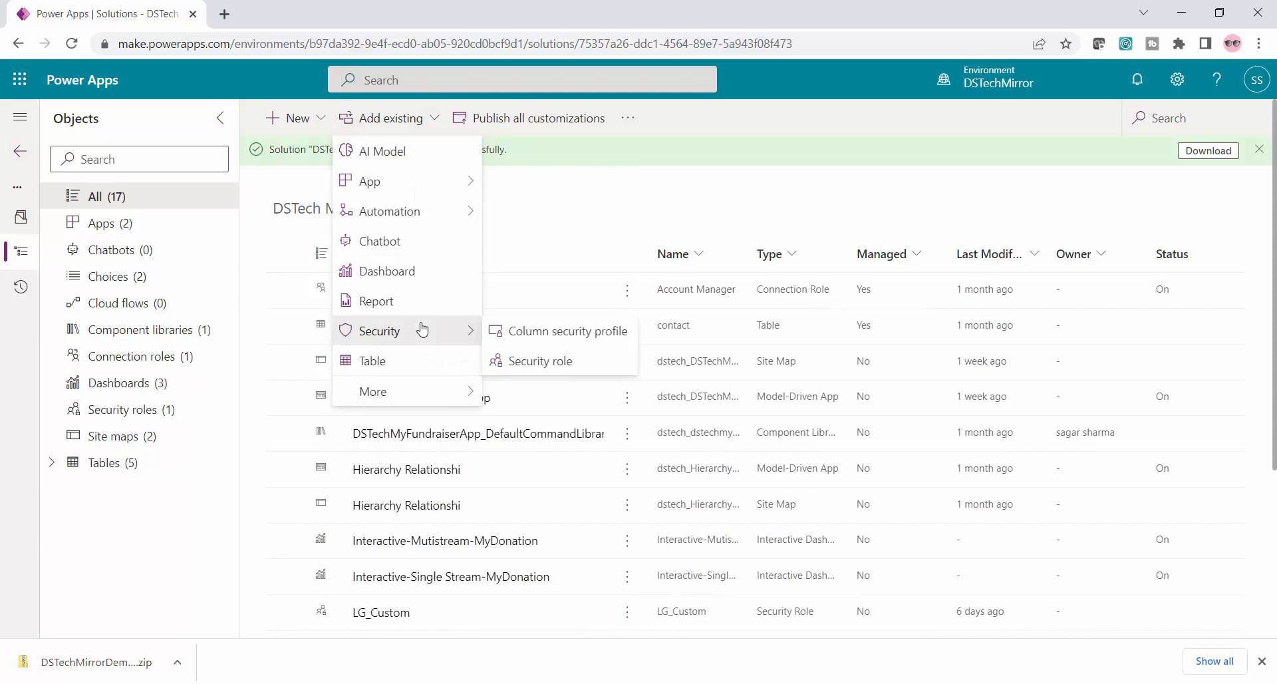
click(581, 341)
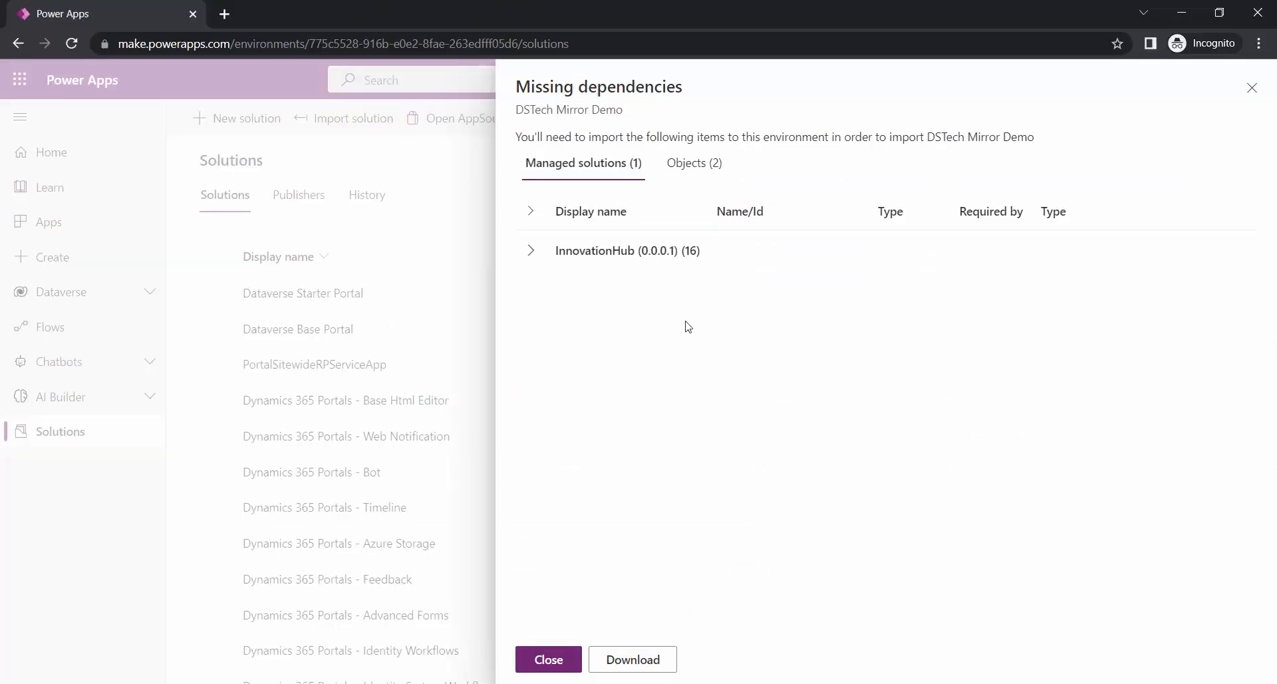
click(696, 165)
drag(676, 211, 783, 212)
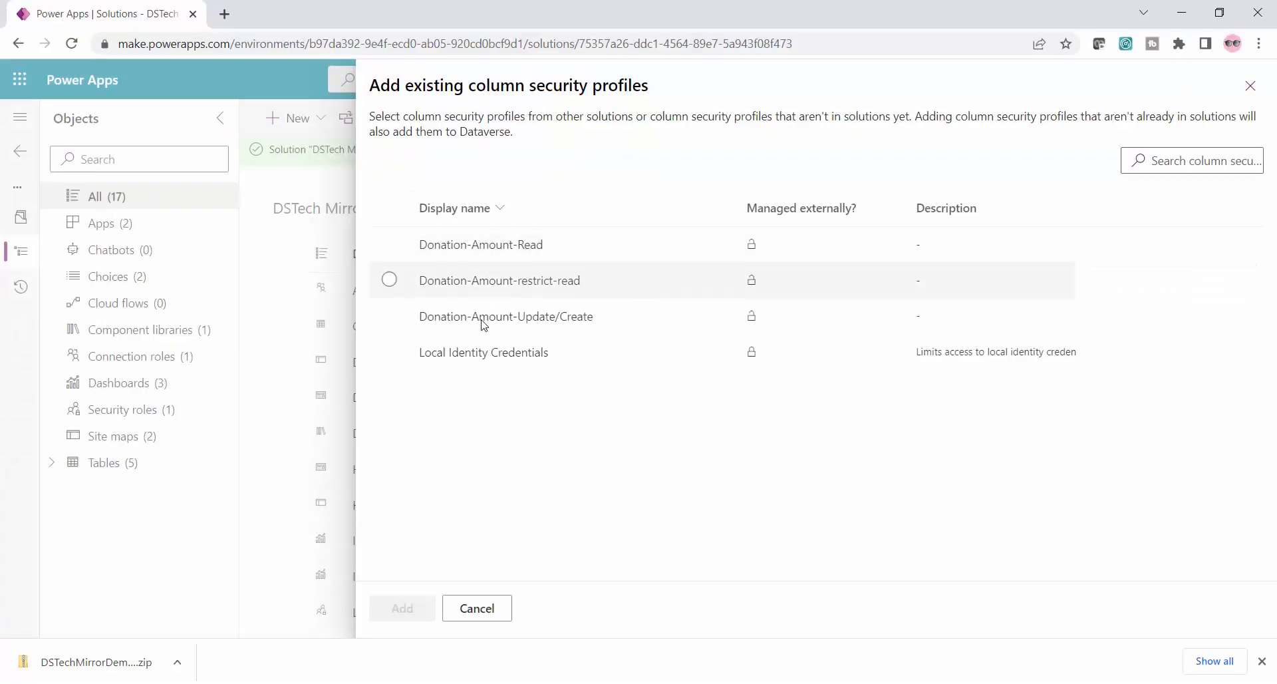
click(388, 317)
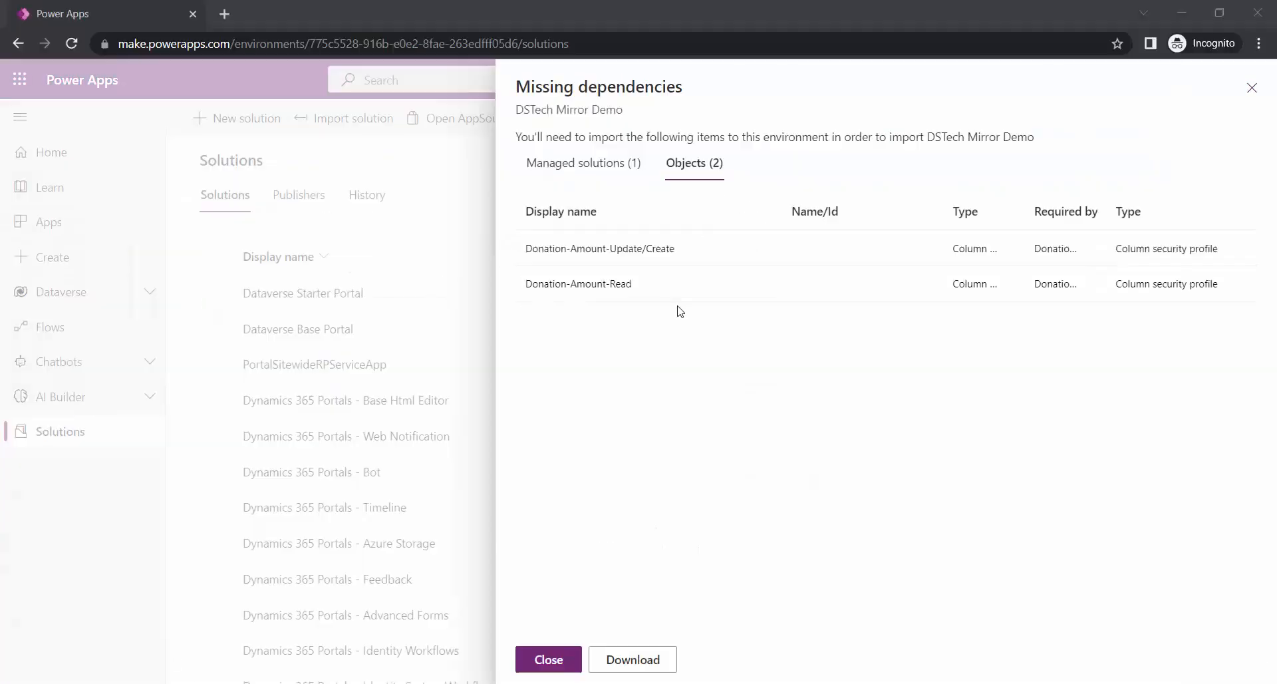
key(alt+Tab)
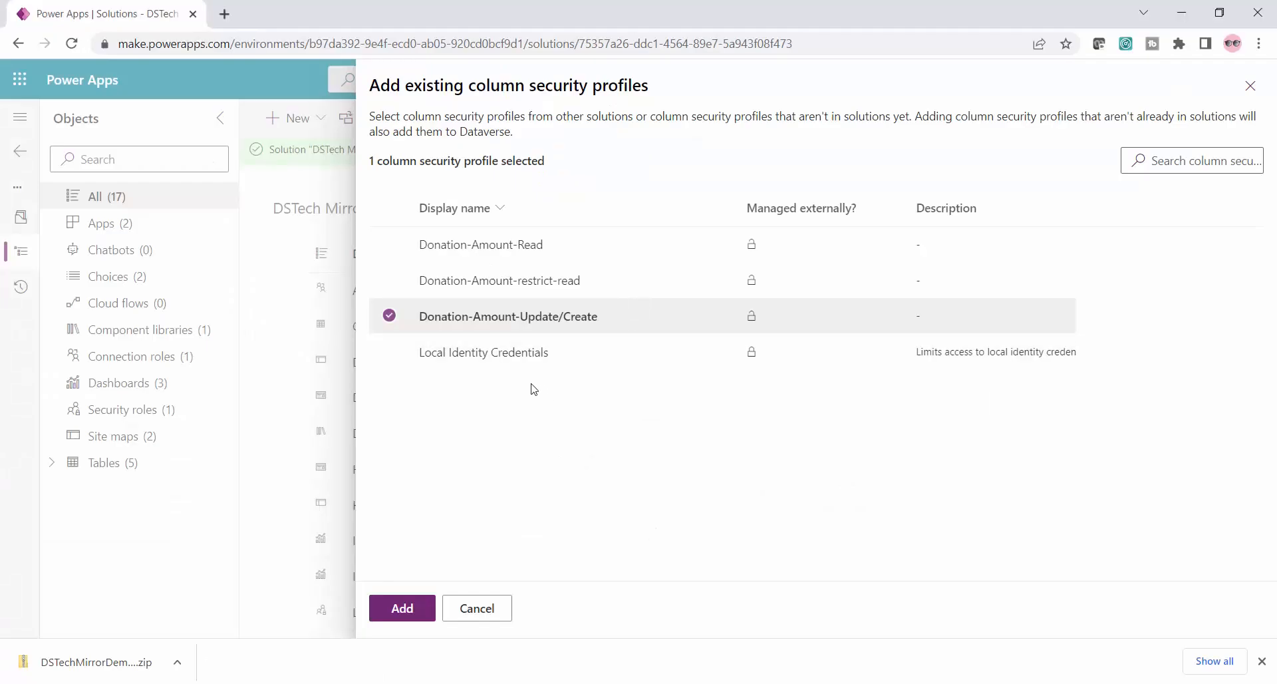
click(389, 245)
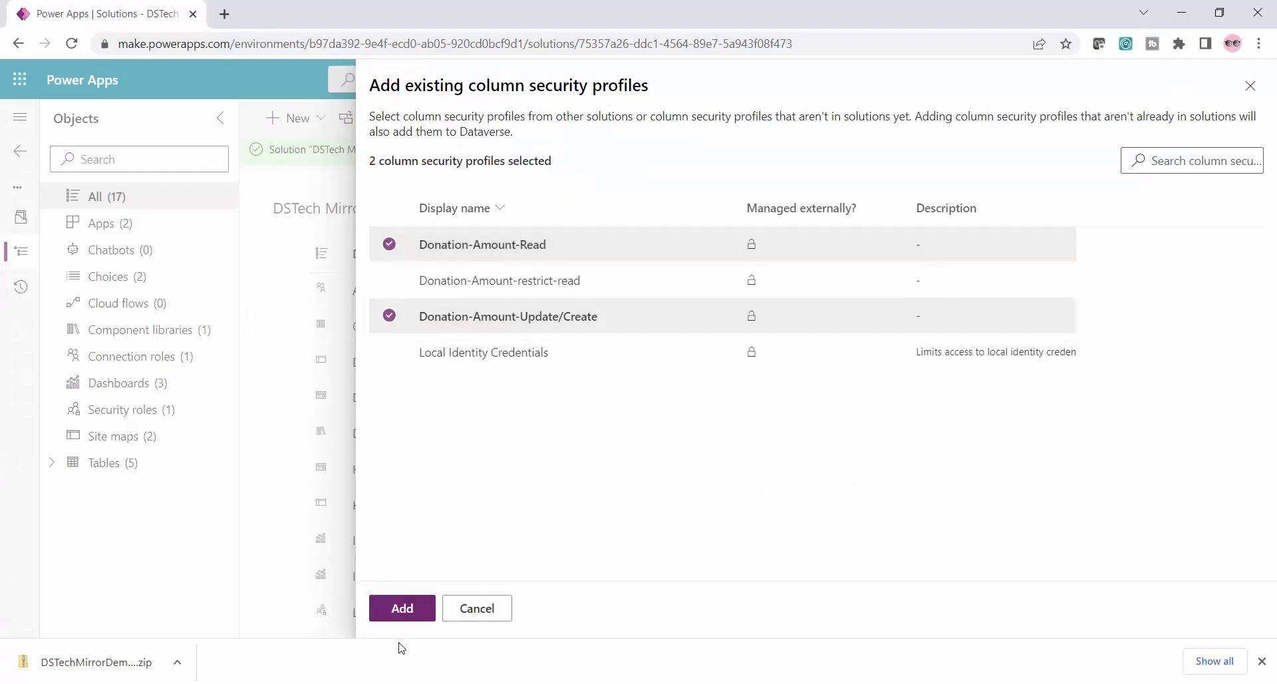
click(402, 615)
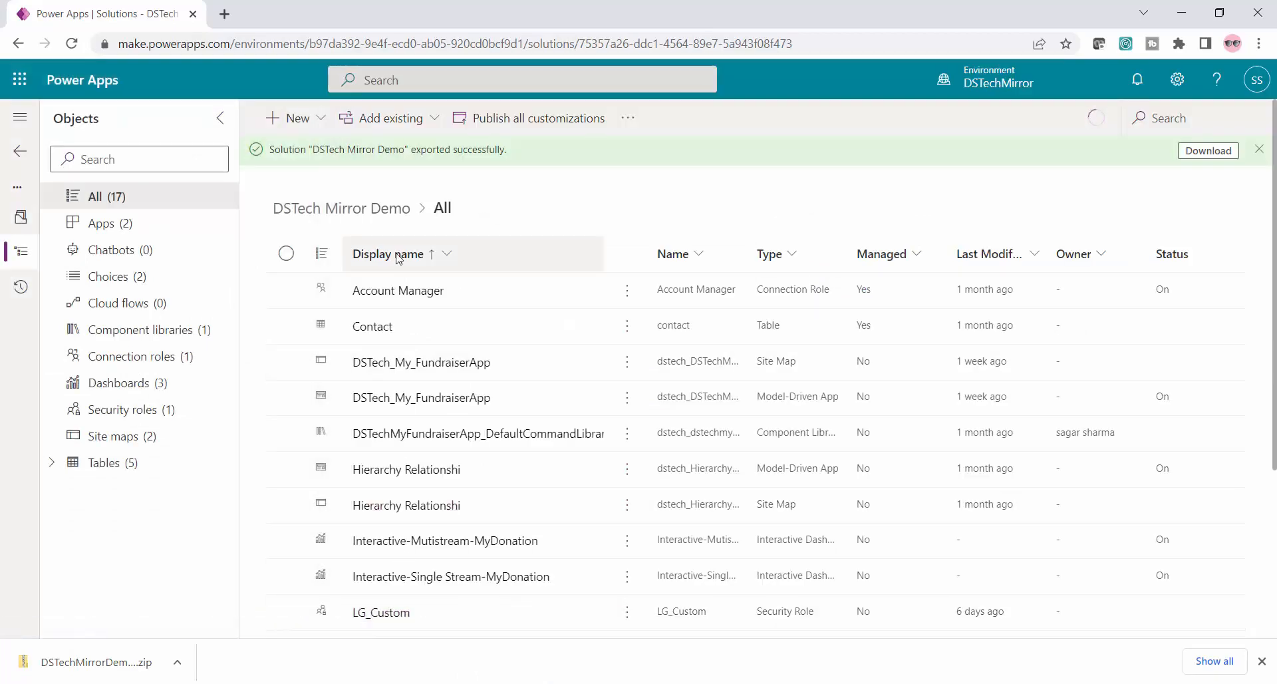
Recheck the managed solutions in the import's missing dependencies and look through the objects of the DSTech Mirror Demo solution.
key(alt+Tab)
click(597, 166)
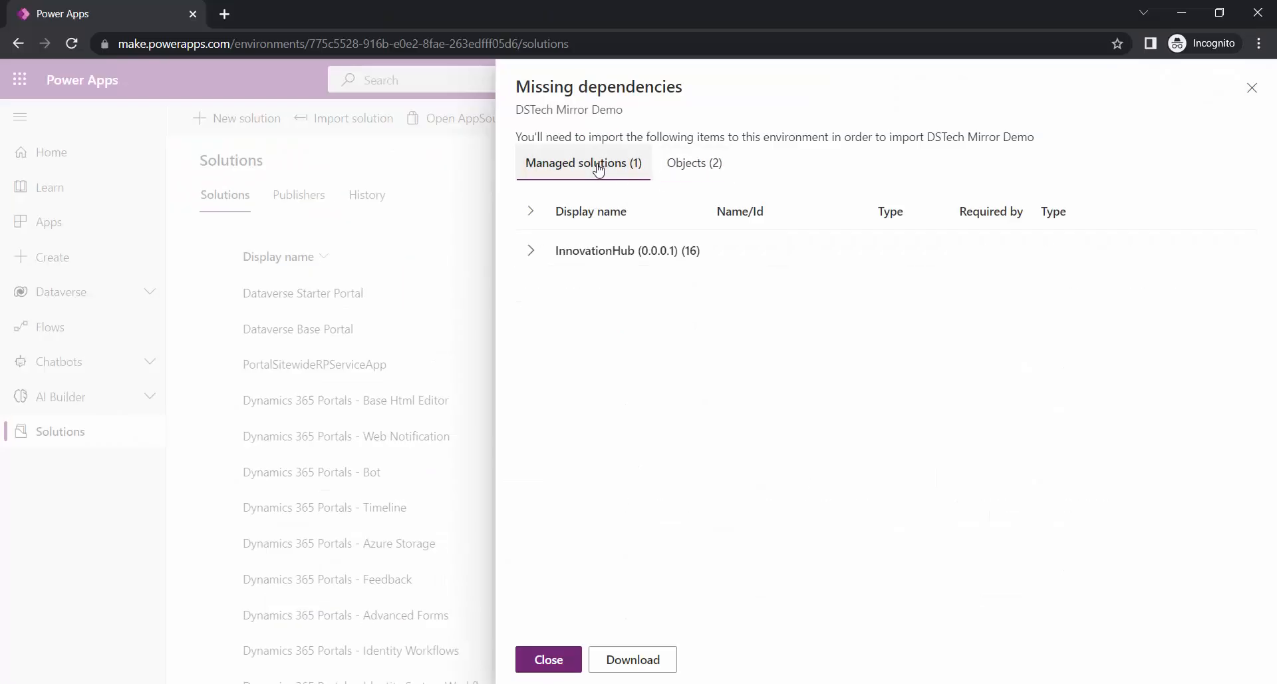
key(alt+Tab)
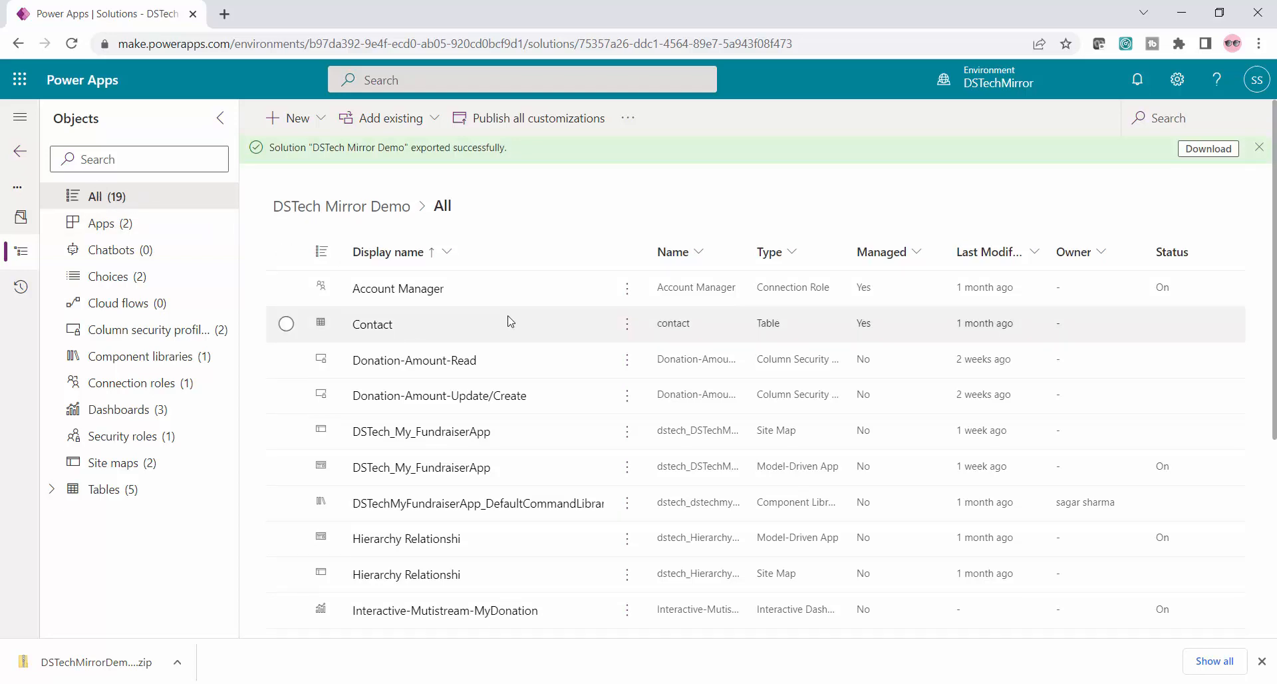
scroll(508, 322, down, 5)
scroll(508, 322, up, 5)
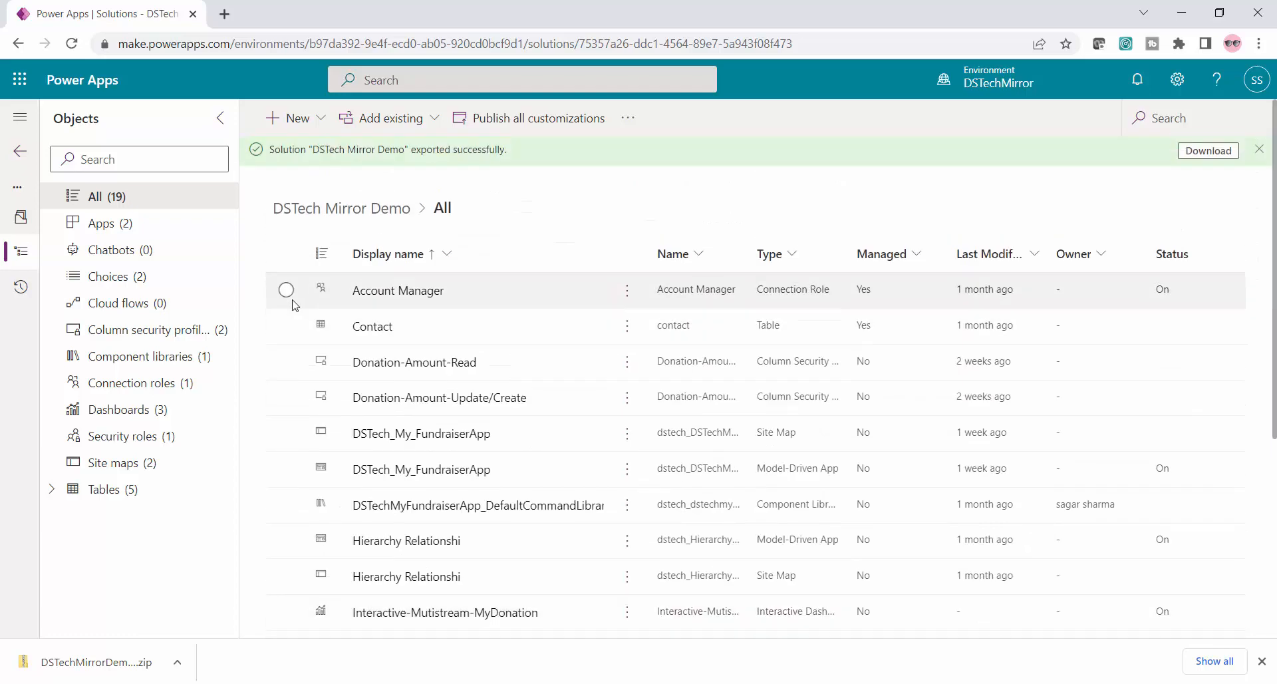
Show the dependencies of the Account Manager connection role and close them after viewing.
click(286, 291)
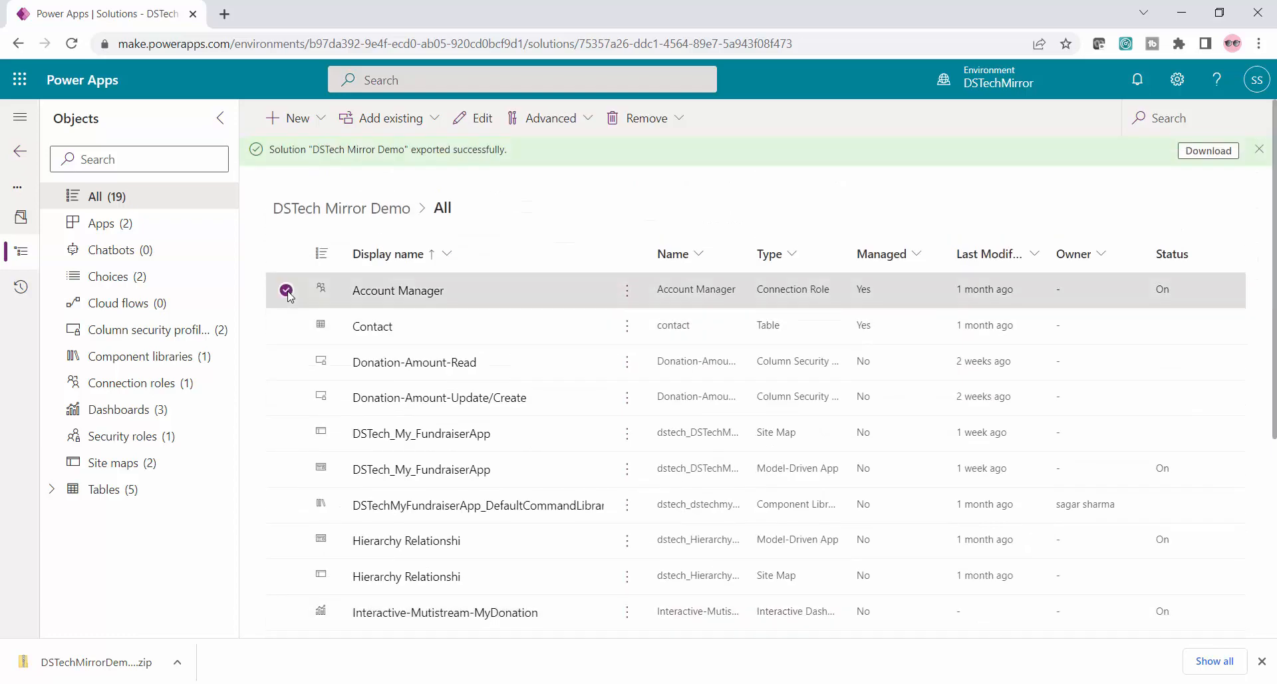
click(588, 119)
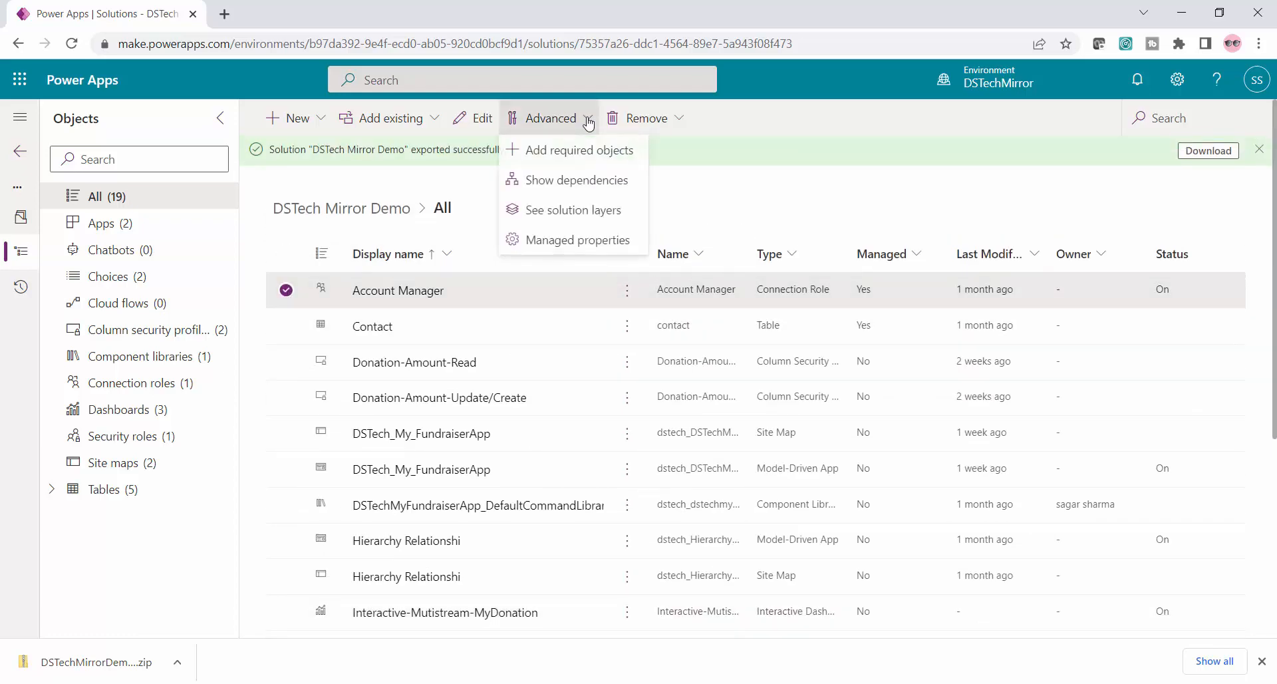
click(603, 191)
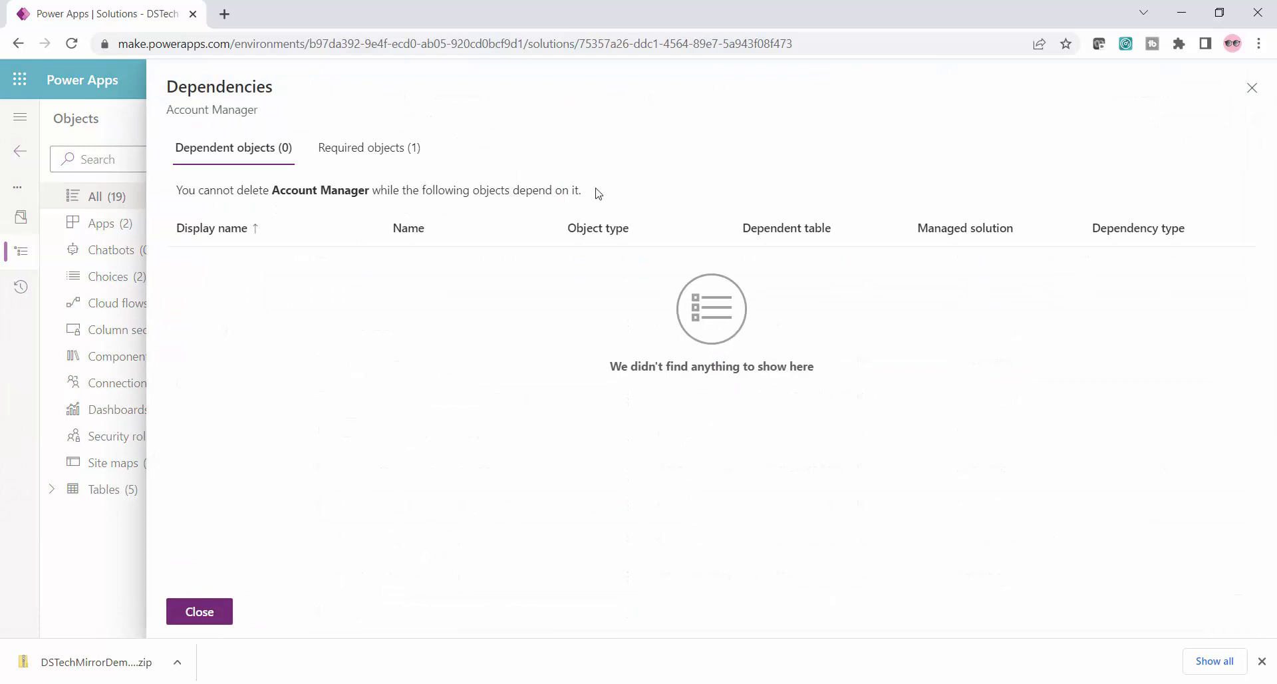
click(201, 611)
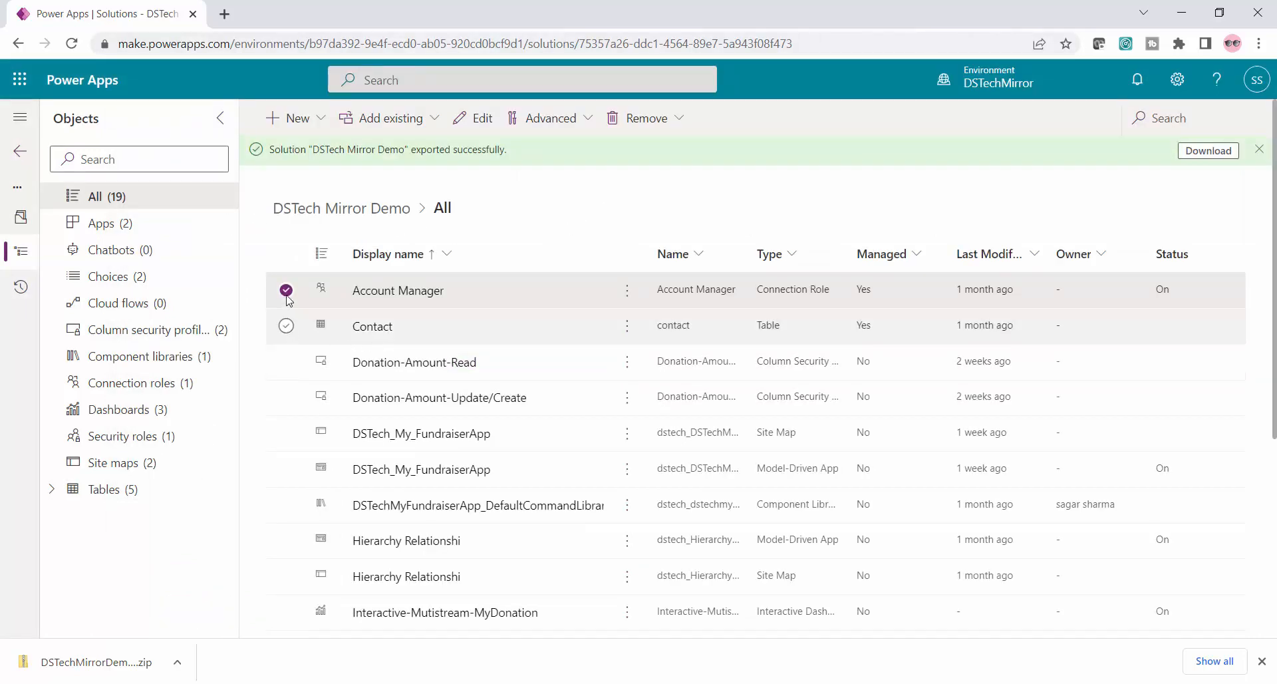
Show the dependencies of the Contact table instead of Account Manager and look through its dependent objects.
click(286, 326)
click(286, 290)
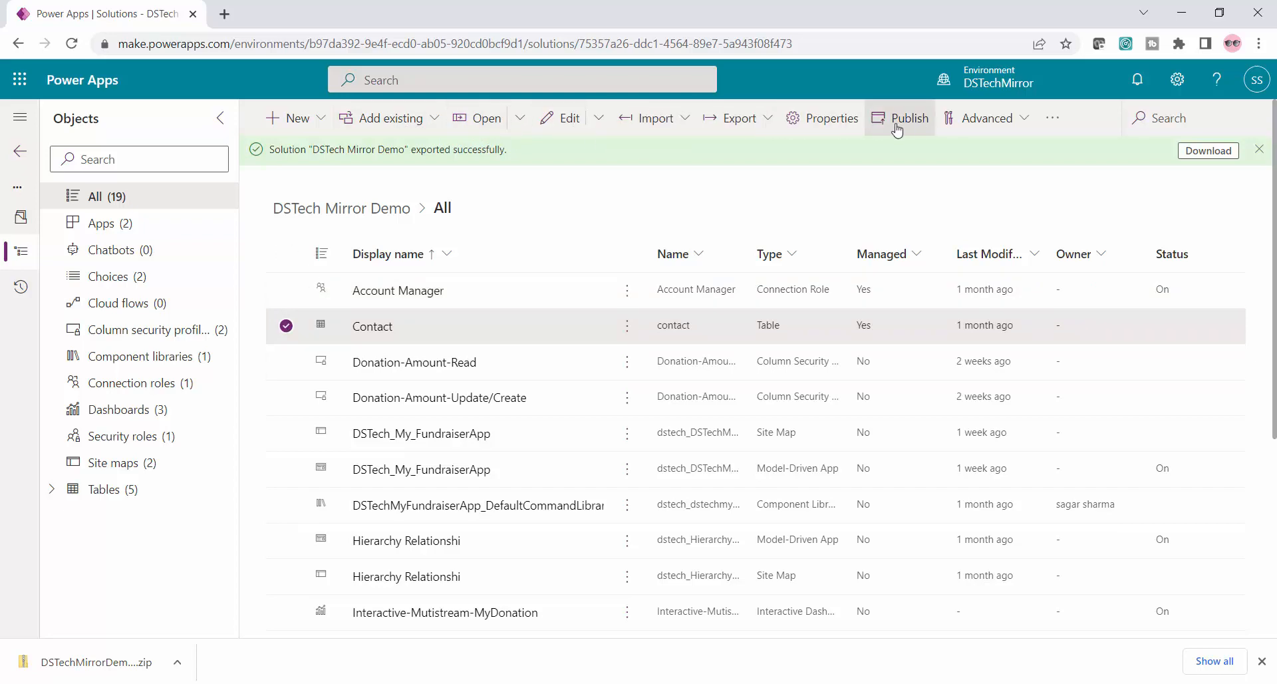
click(1025, 124)
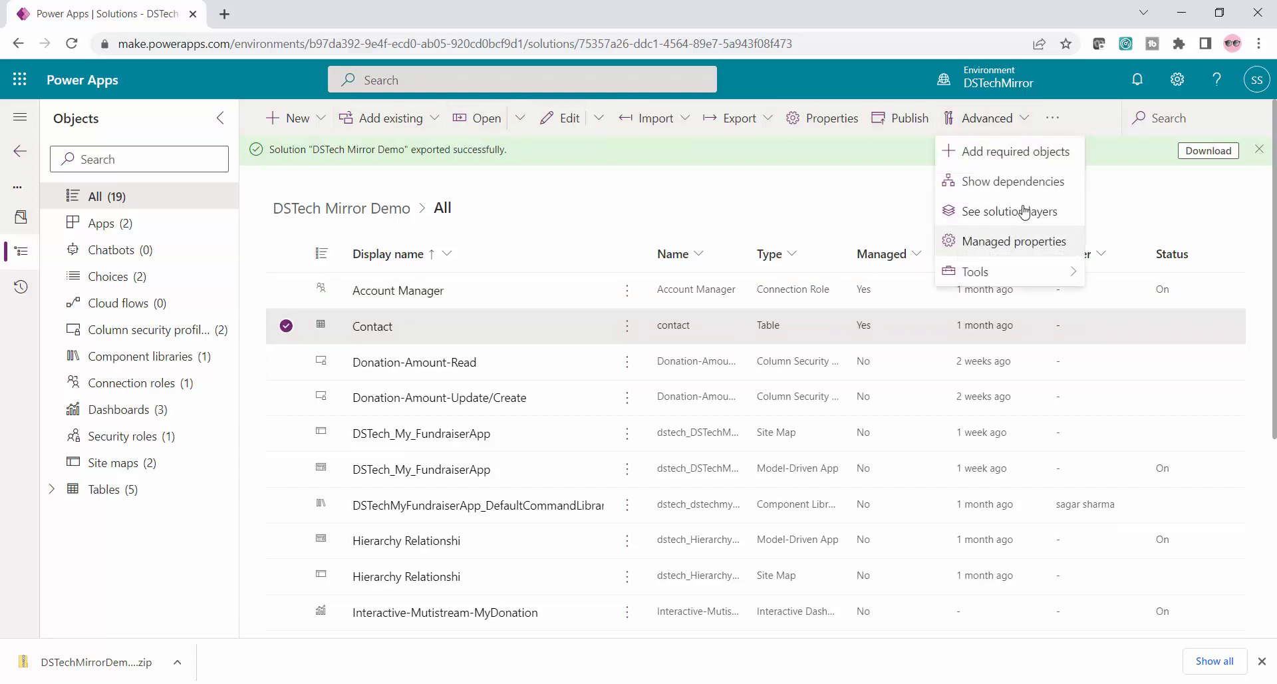
click(1021, 180)
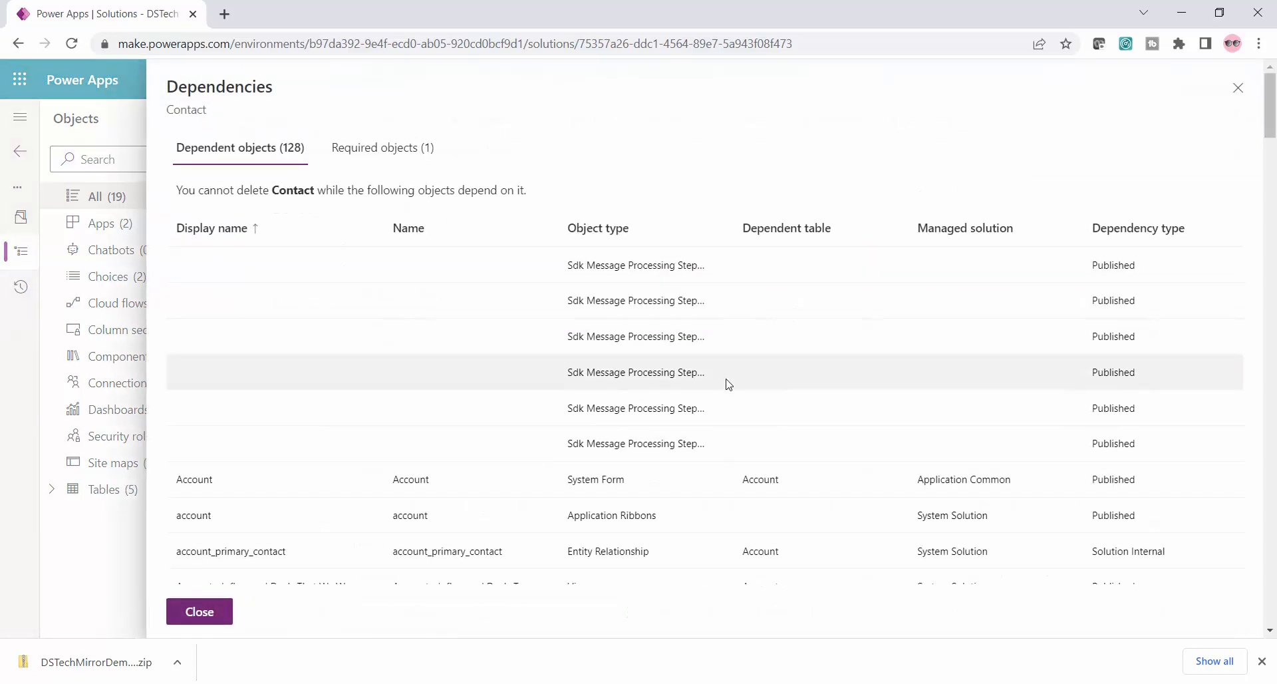
scroll(727, 382, down, 7)
scroll(727, 382, up, 10)
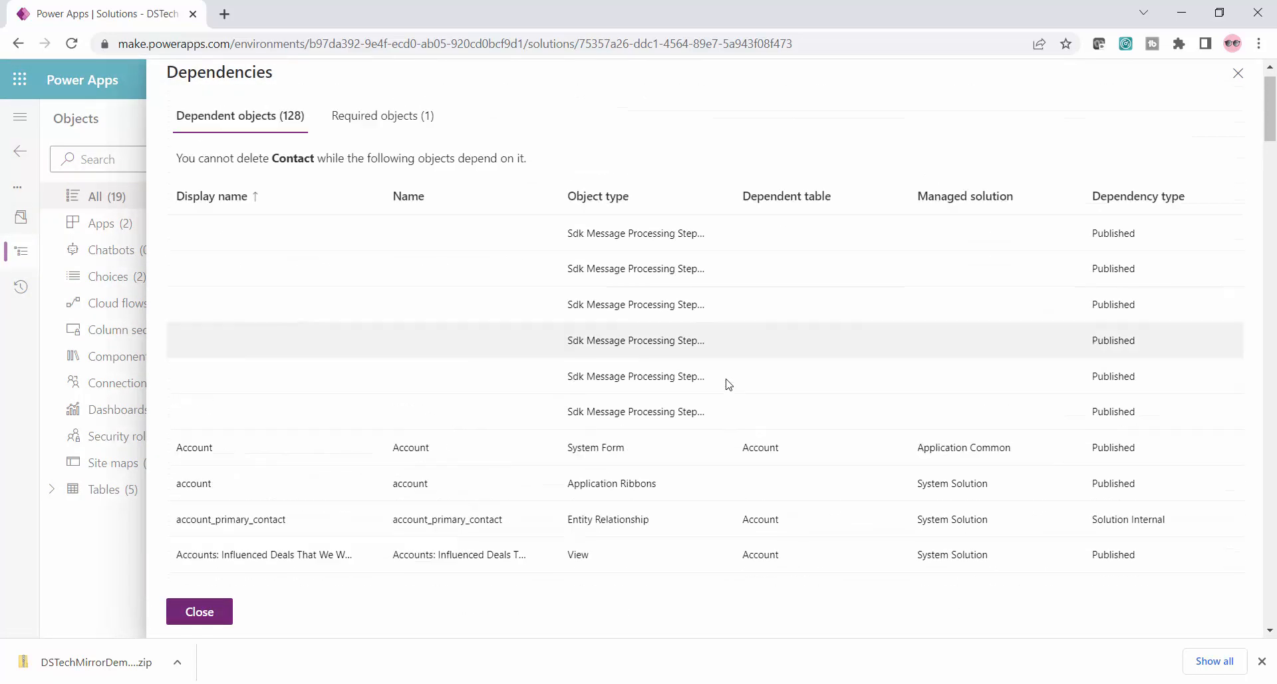
Search the Contact table's dependent objects for "inn" to check for InnovationHub references, and close the dependencies after viewing.
key(ctrl+f)
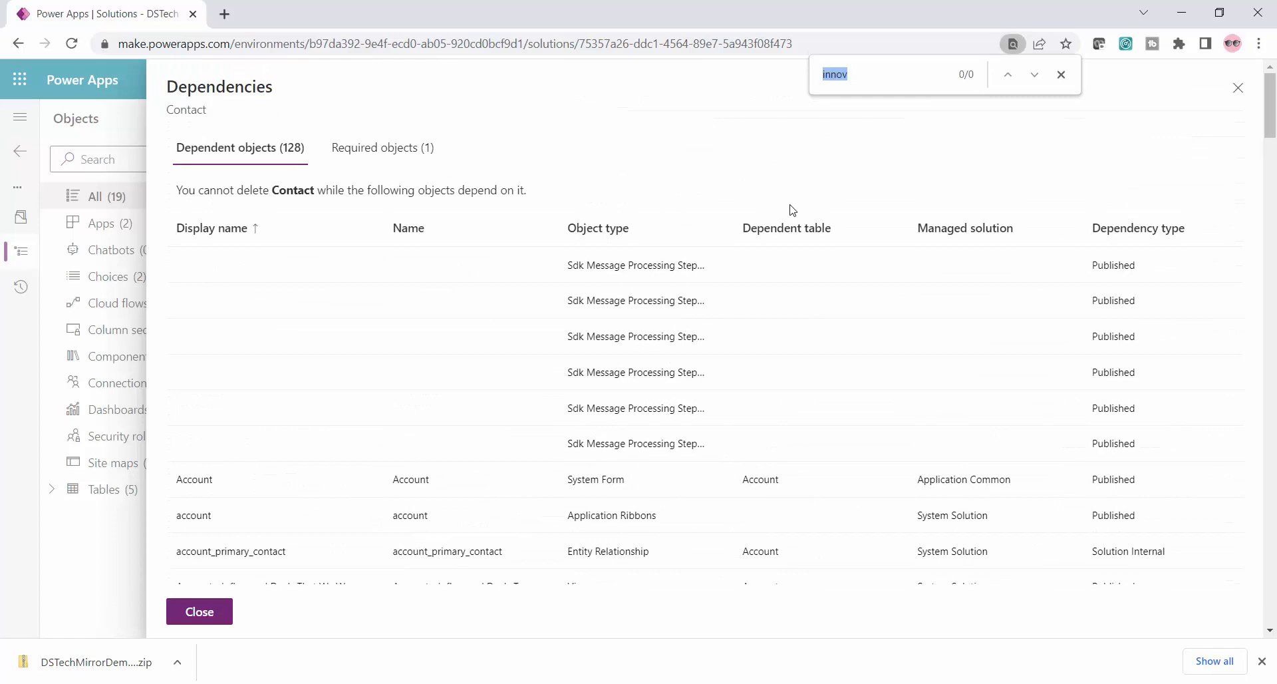
text(in)
key(BackSpace)
key(BackSpace)
key(BackSpace)
key(BackSpace)
key(BackSpace)
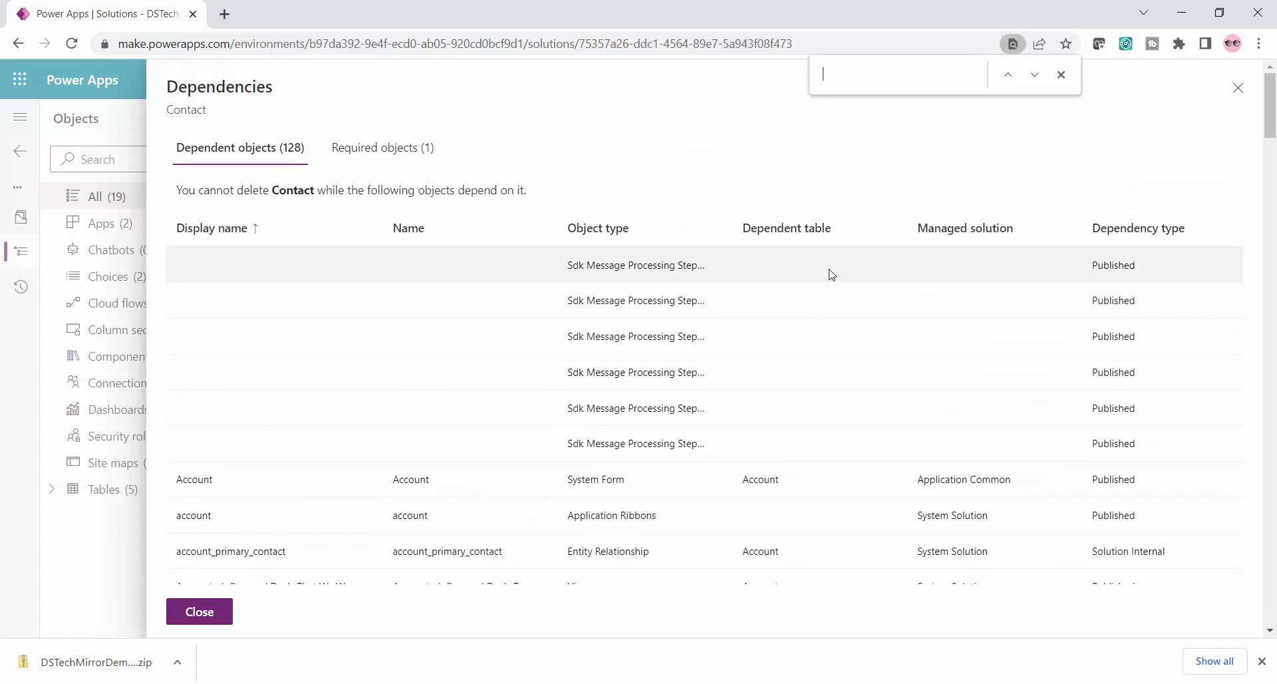
scroll(865, 233, down, 4)
click(1061, 75)
scroll(891, 350, down, 20)
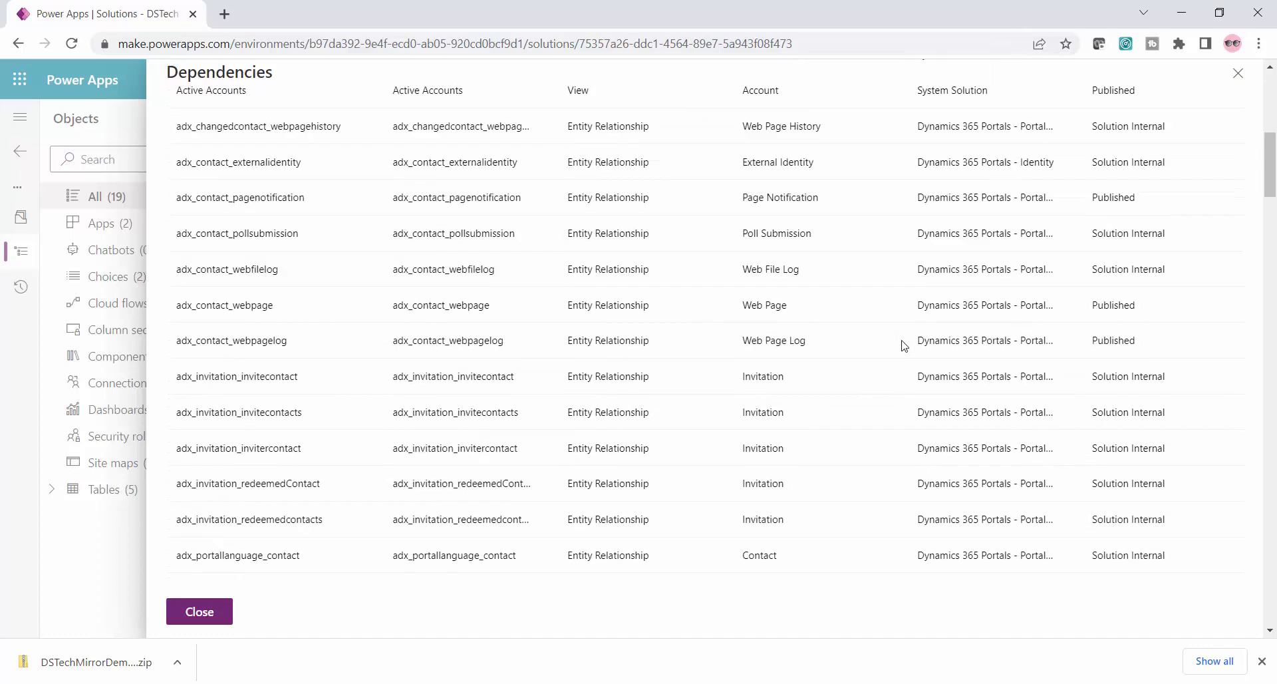
key(ctrl+f)
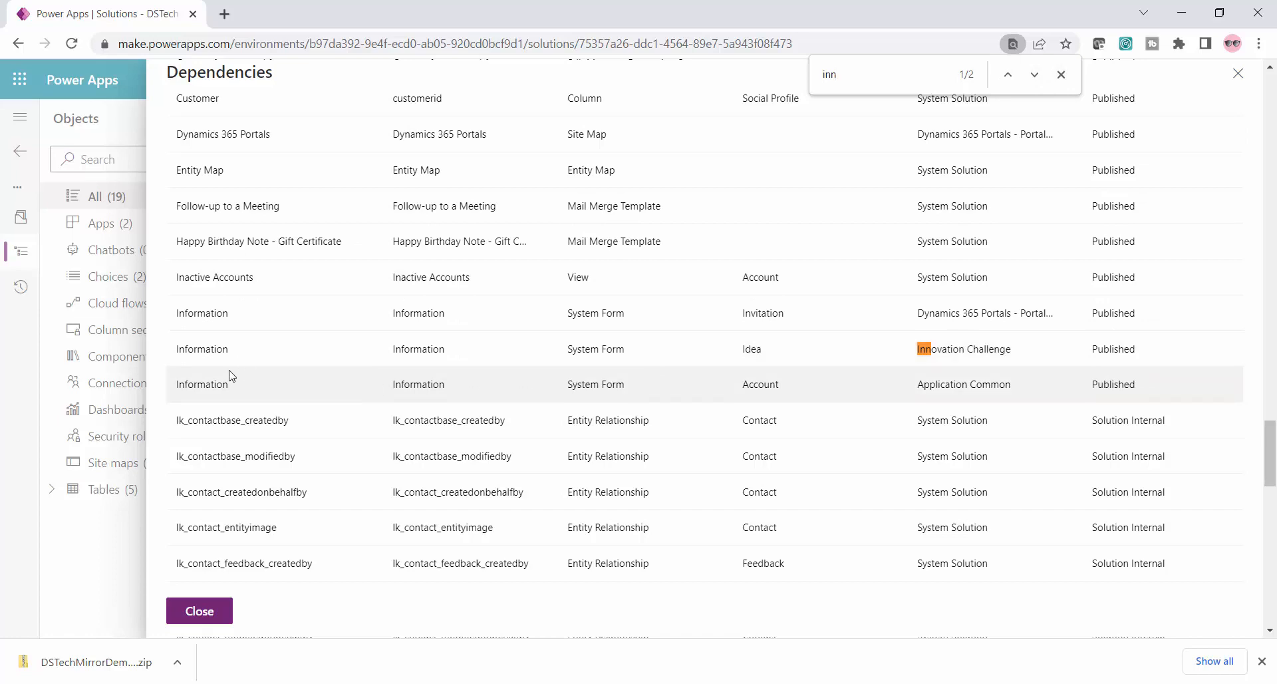
click(200, 610)
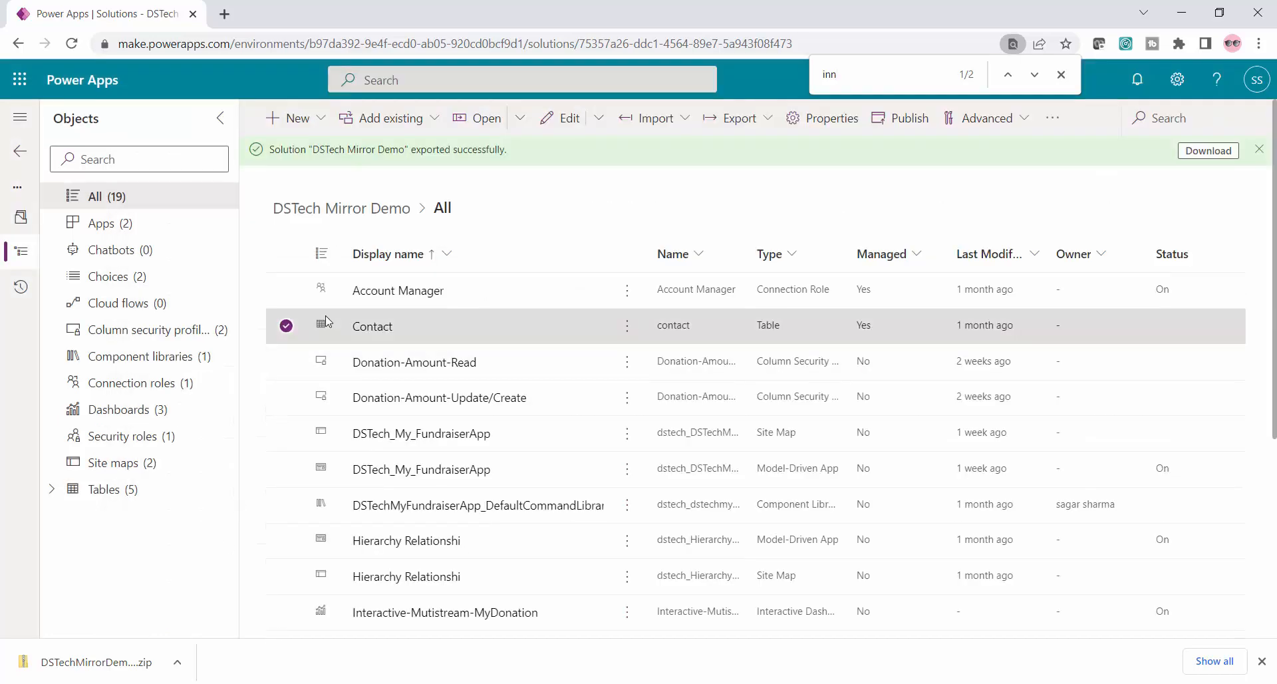
Open the Contact table in DSTech Mirror Demo, recheck the import's missing dependencies, and remove the table from this solution.
click(51, 489)
click(178, 517)
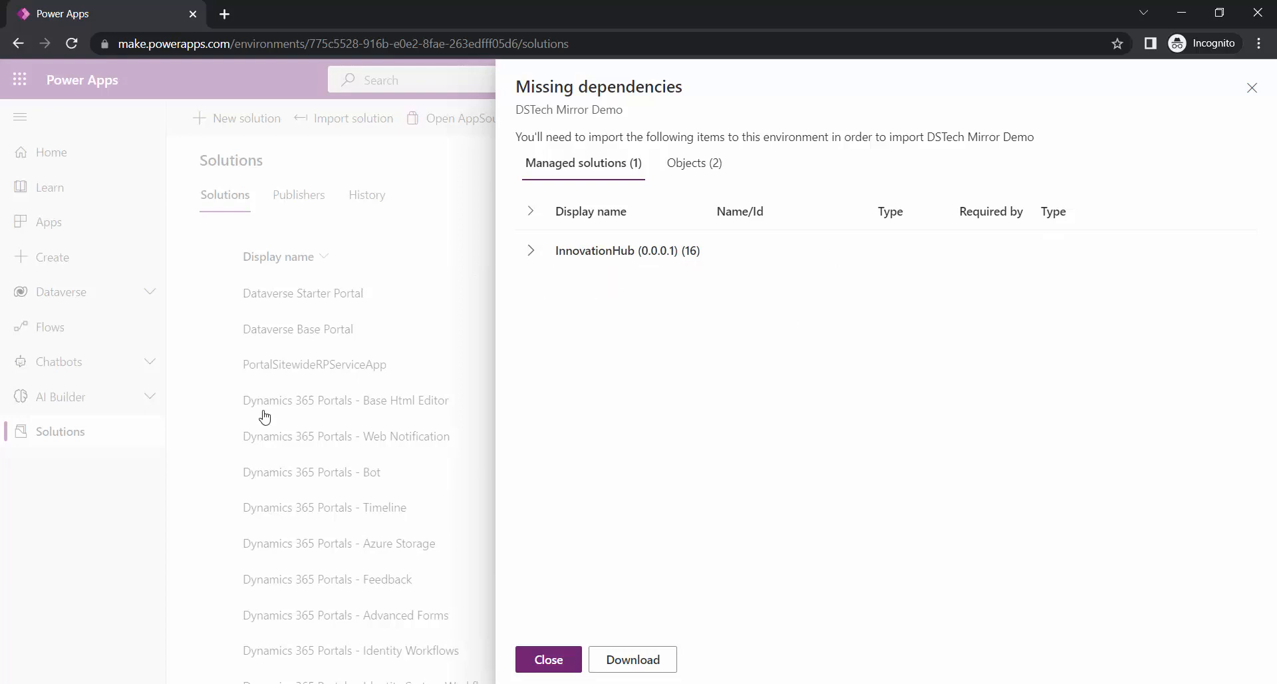
key(alt+Tab)
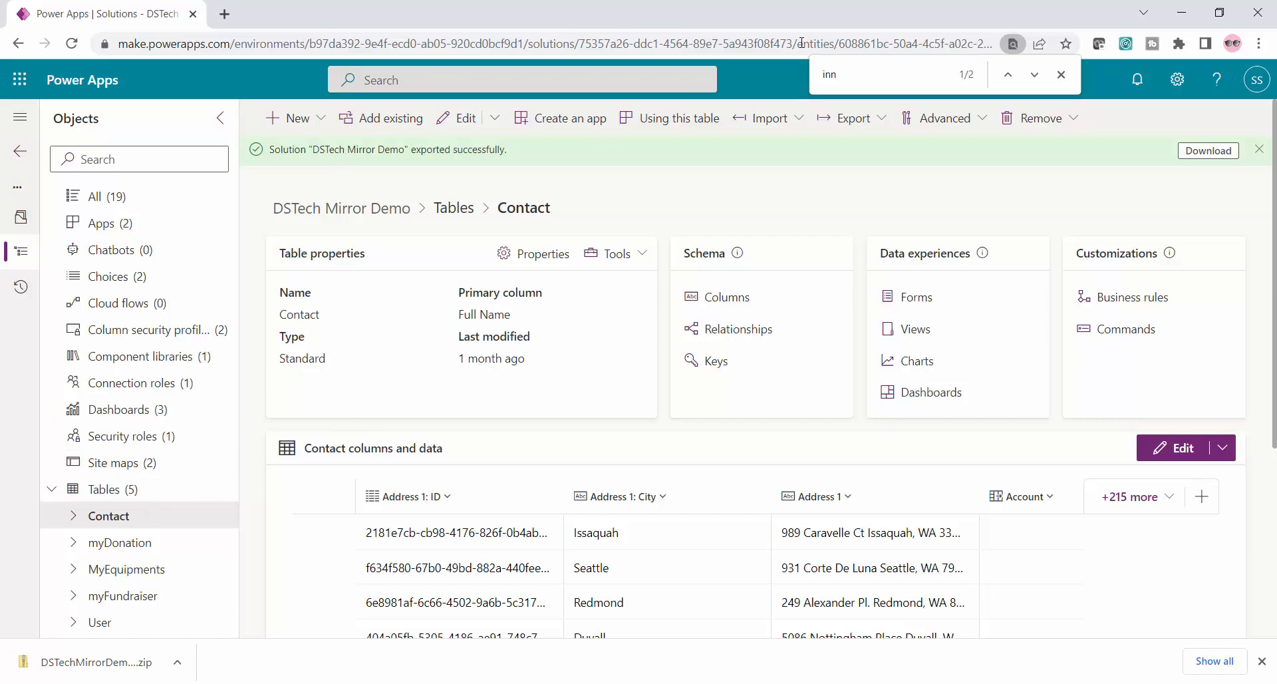
click(1078, 127)
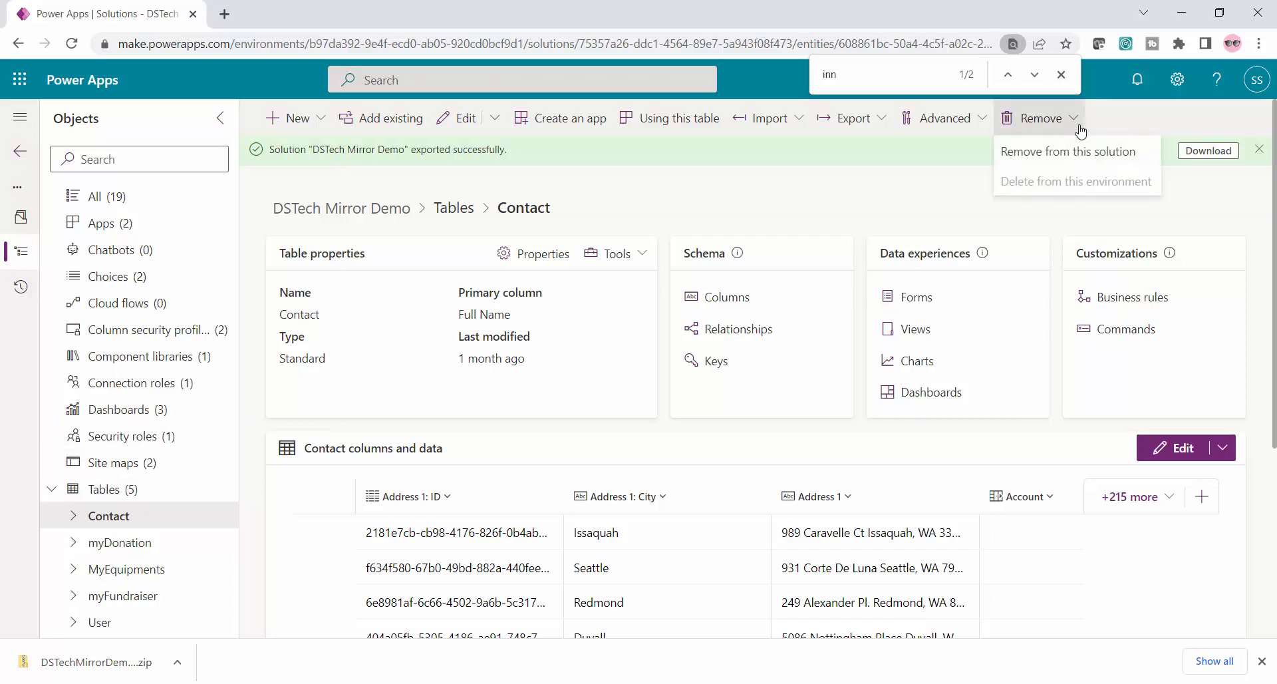
click(1118, 158)
click(668, 405)
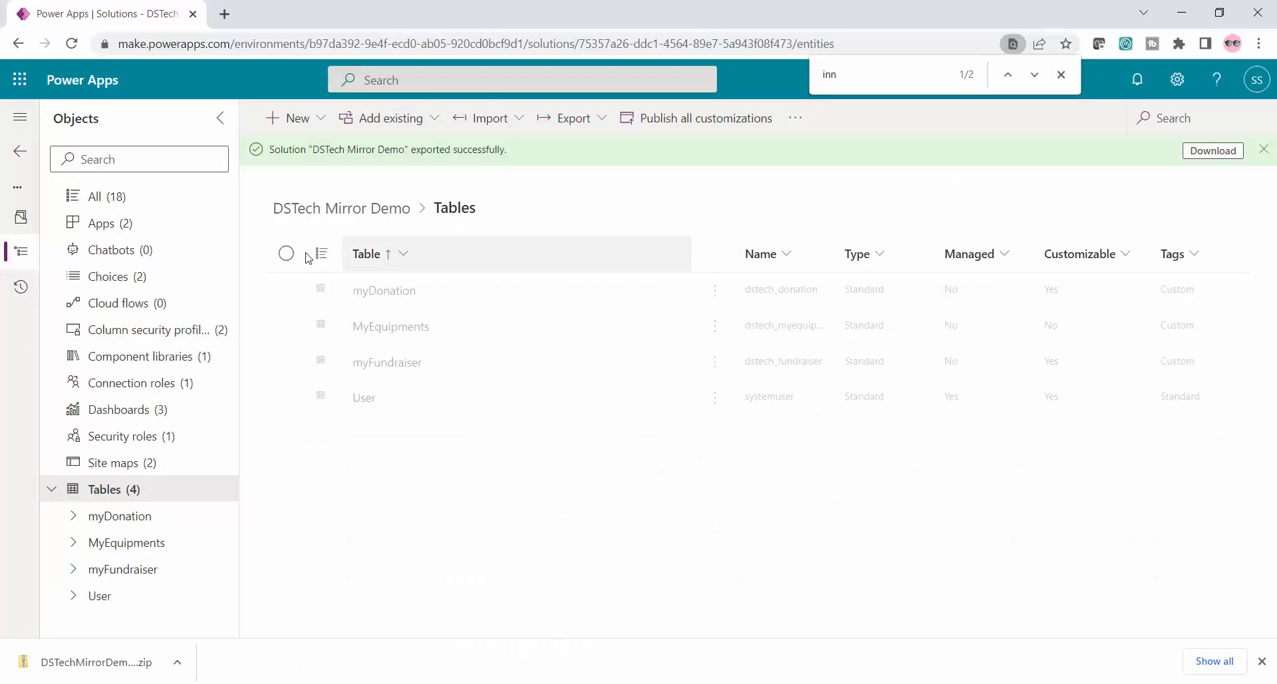
Show the dependencies of the User table, retry loading them, and close the view.
click(129, 598)
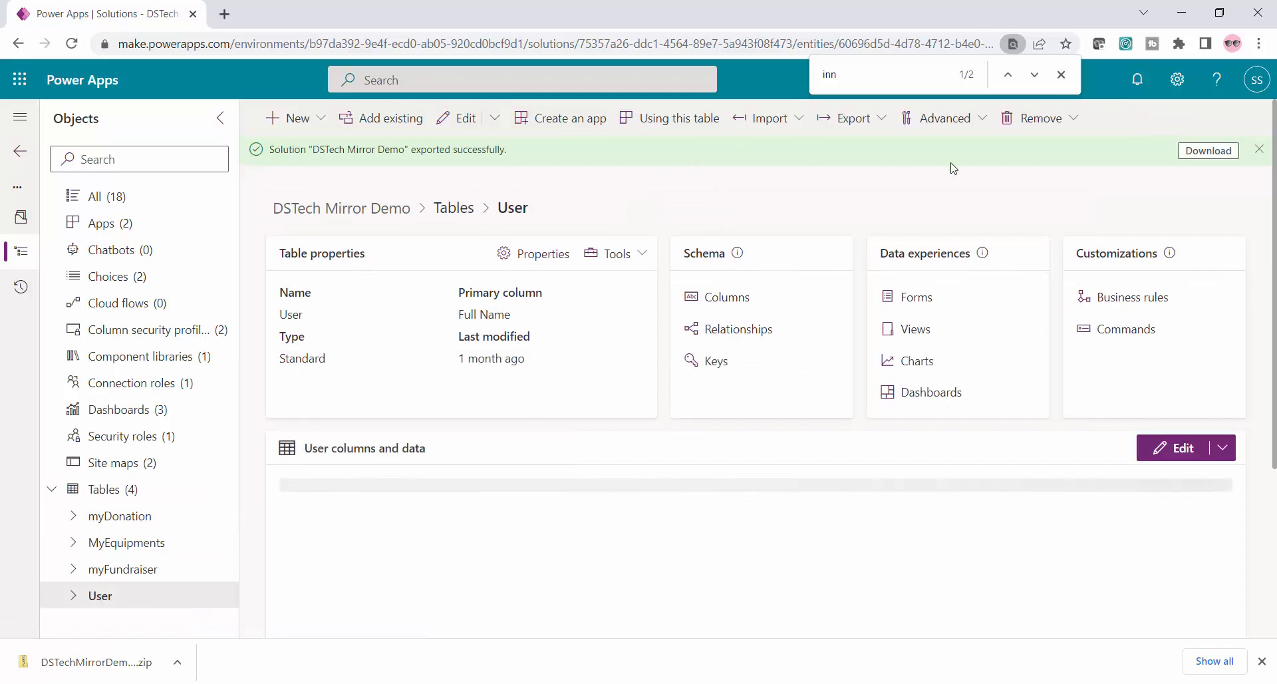
click(941, 118)
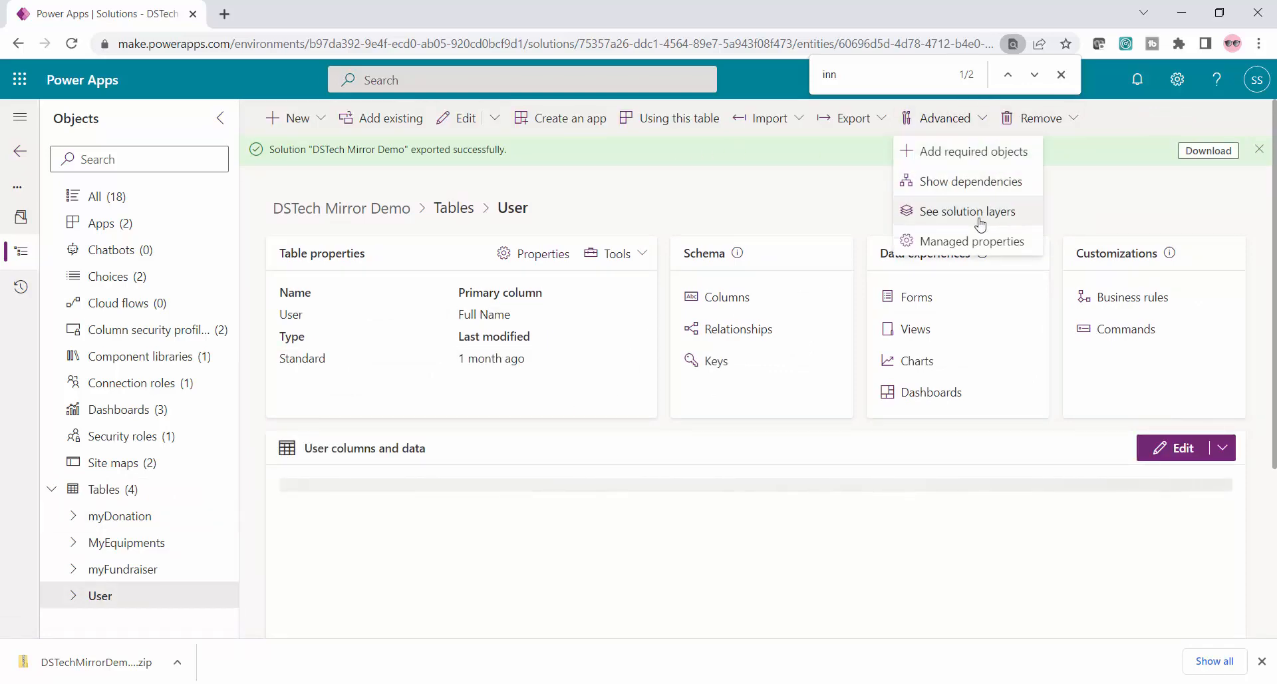
click(979, 180)
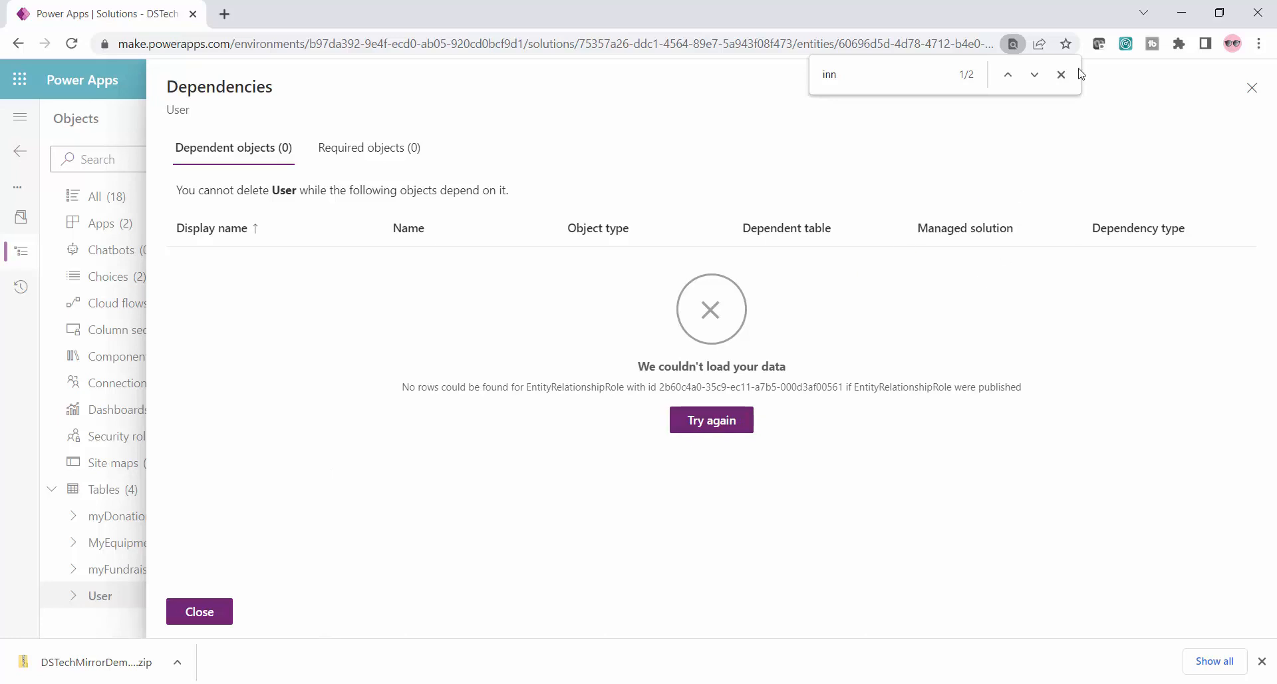
click(1061, 75)
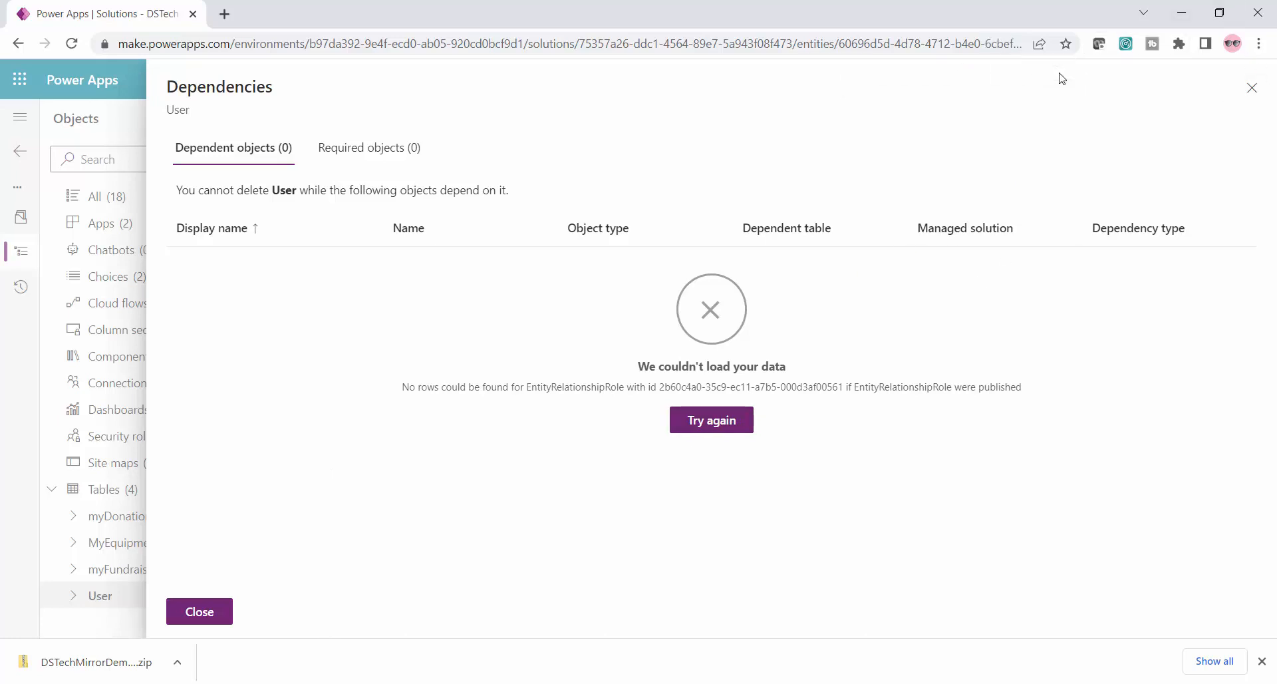
click(723, 429)
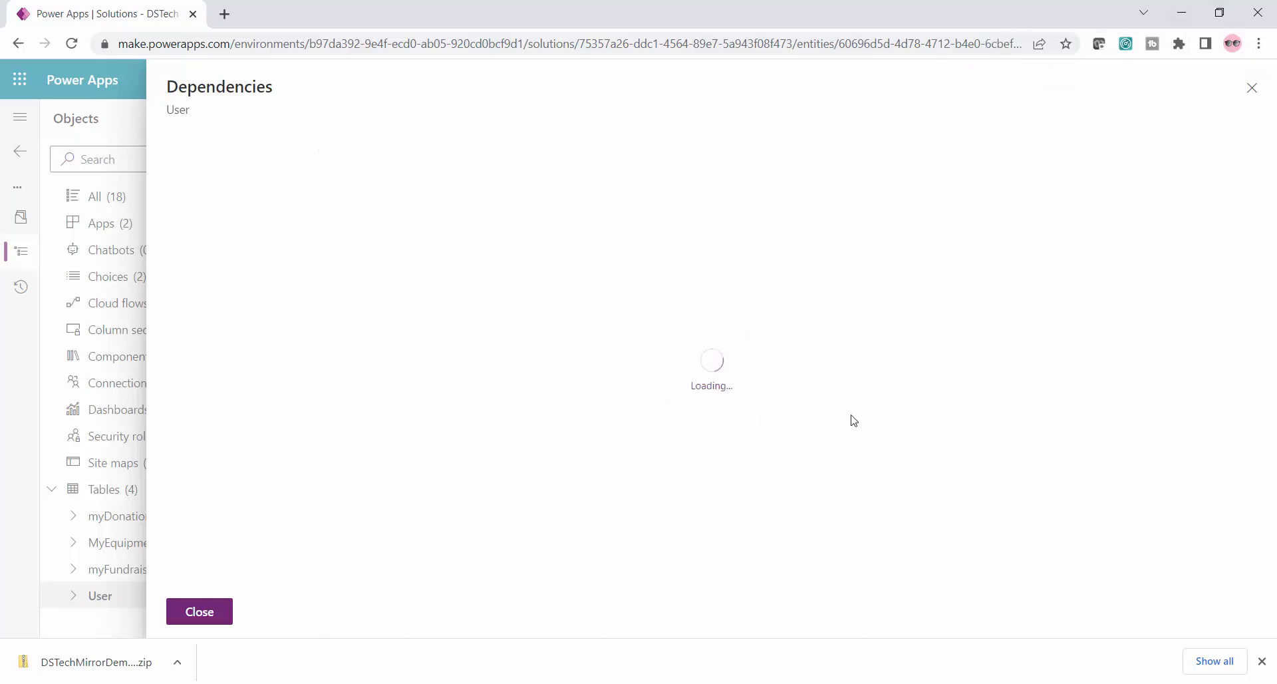
click(191, 604)
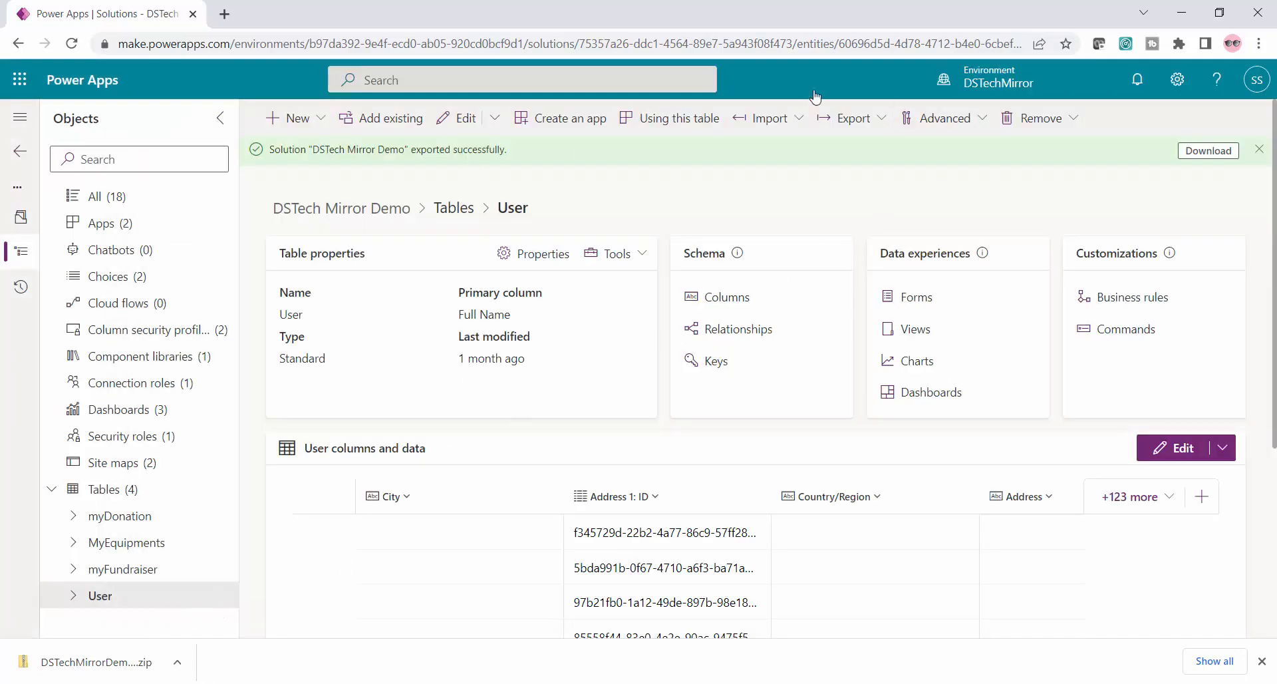
Remove the User table from the DSTech Mirror Demo solution and publish all customizations.
click(1073, 121)
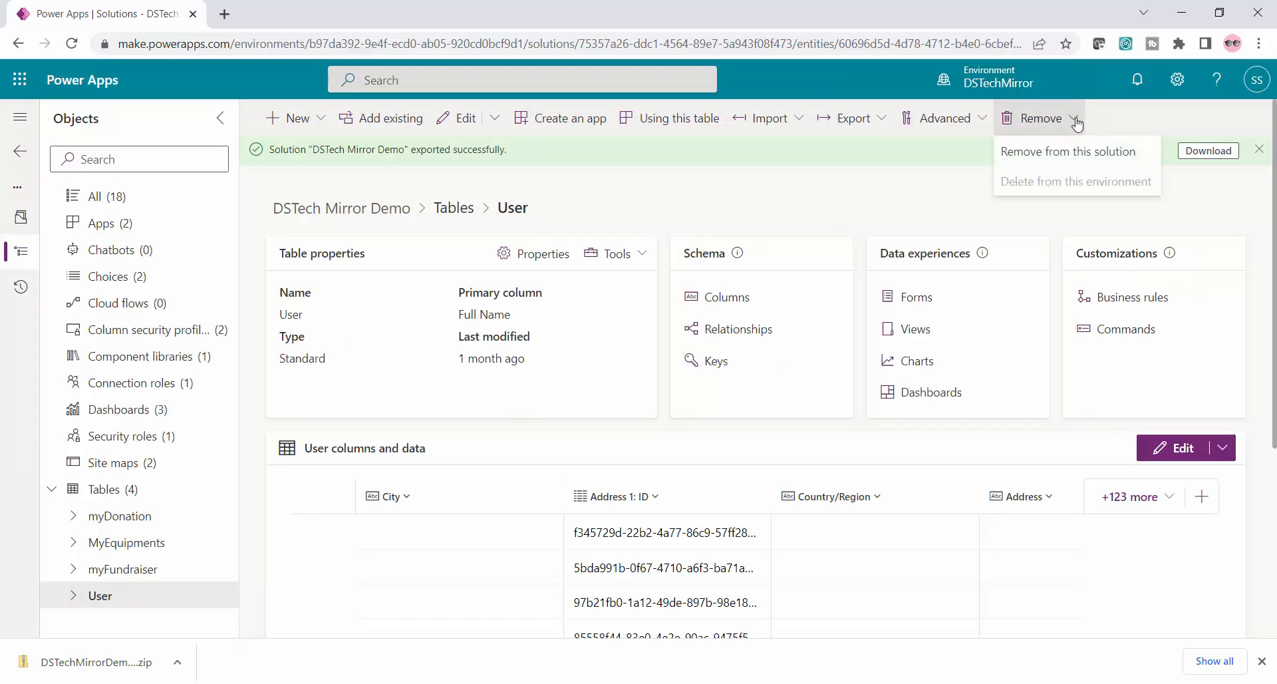
click(1087, 163)
click(665, 412)
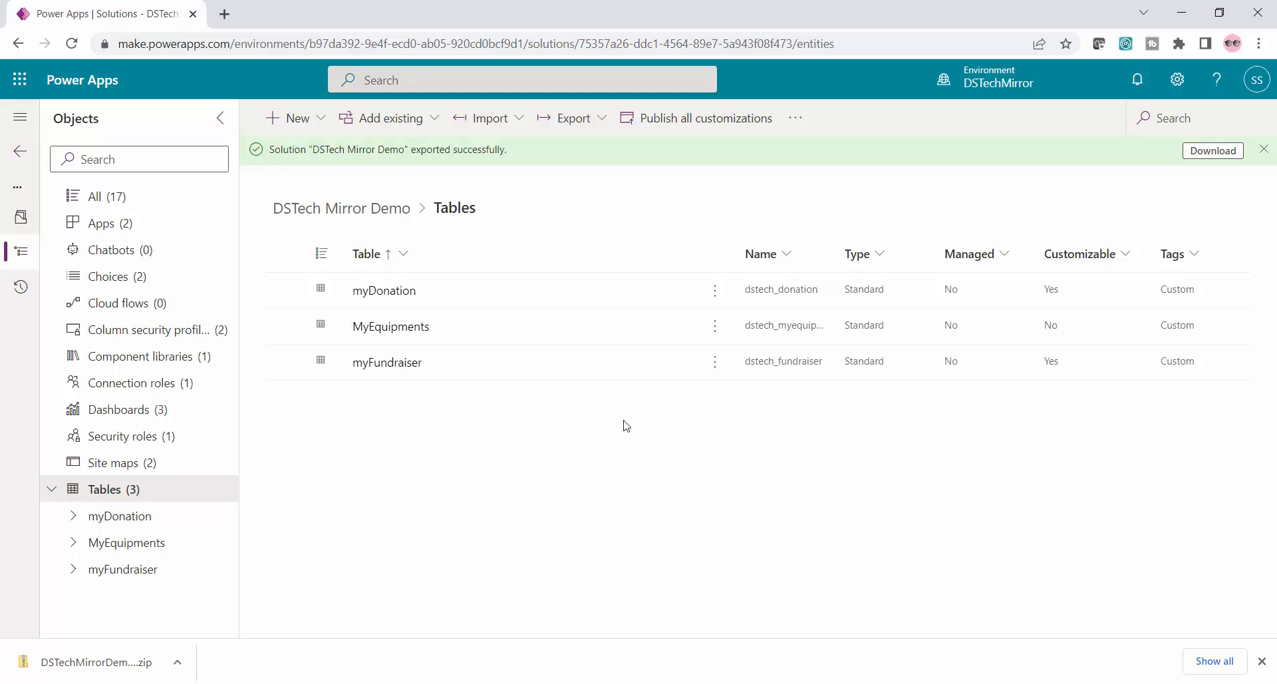
click(707, 125)
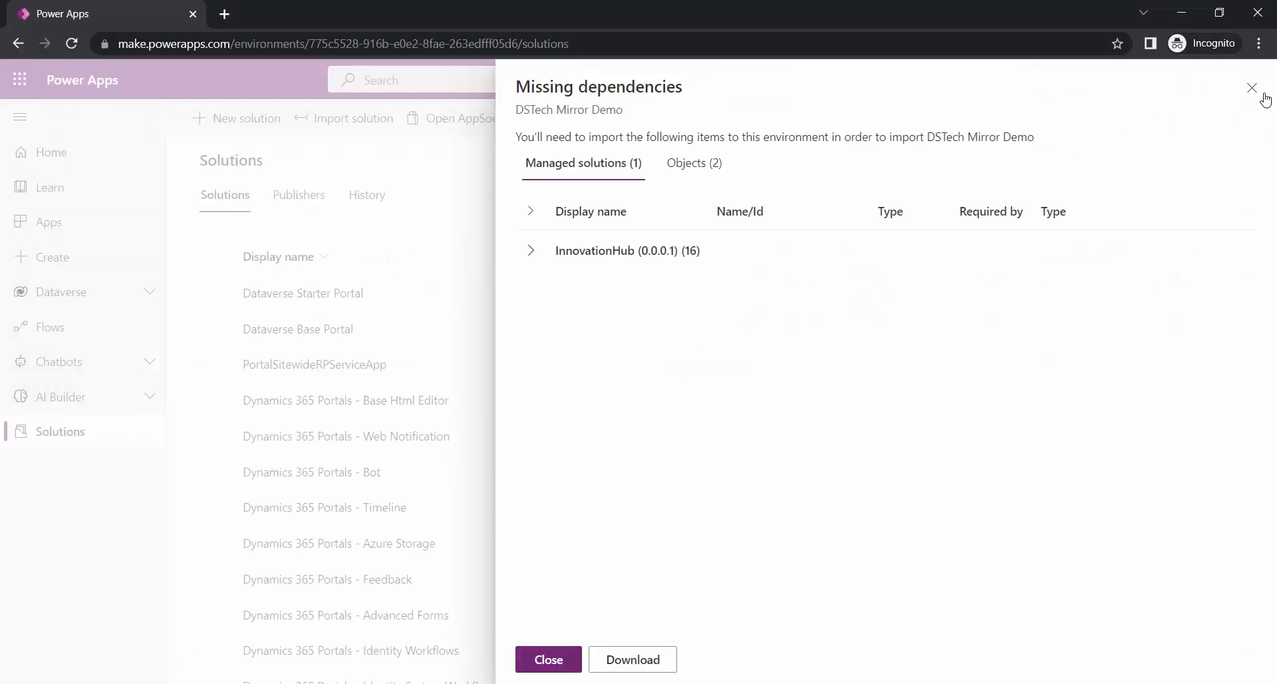
Close the missing dependencies in the target environment and cancel the import of DSTech Mirror Demo version 1.0.0.11.
click(1251, 88)
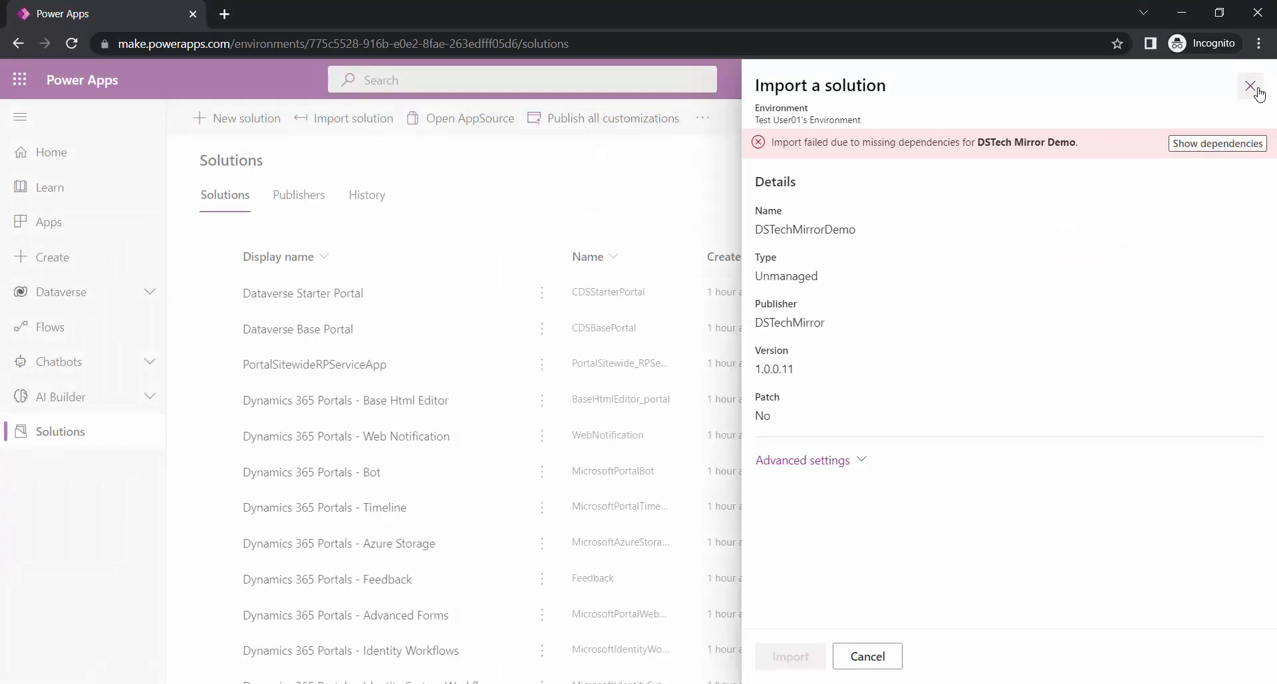
click(854, 659)
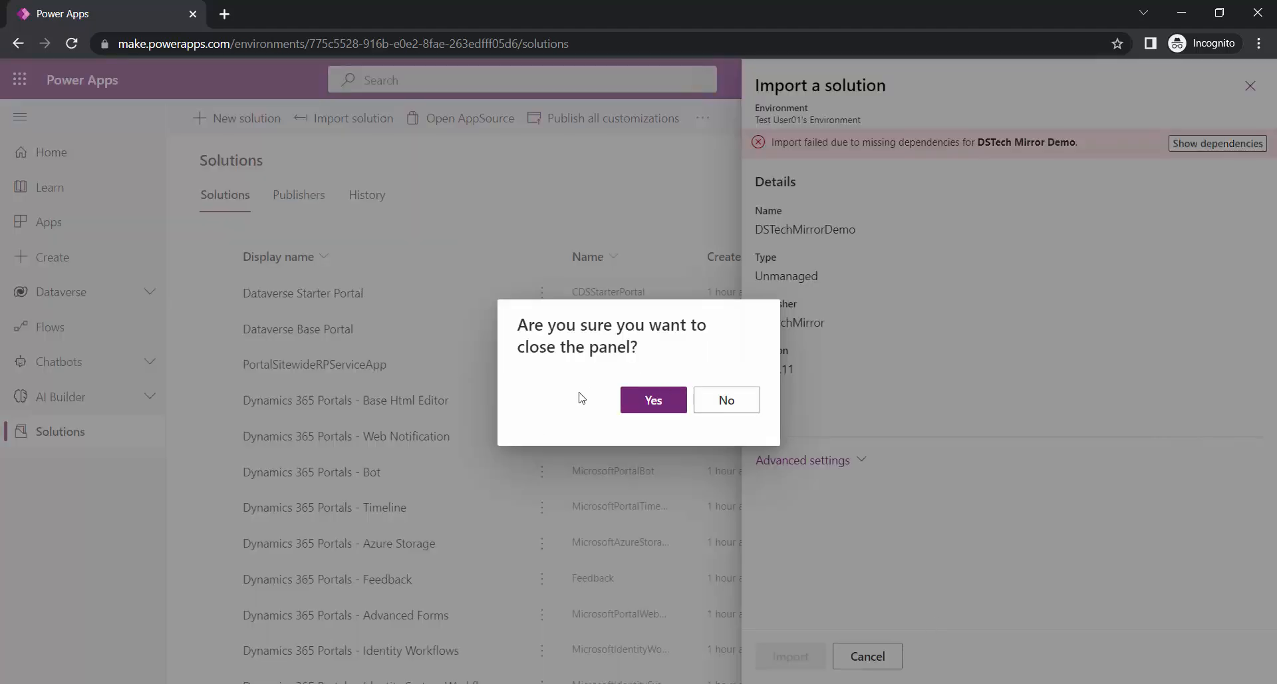
click(649, 402)
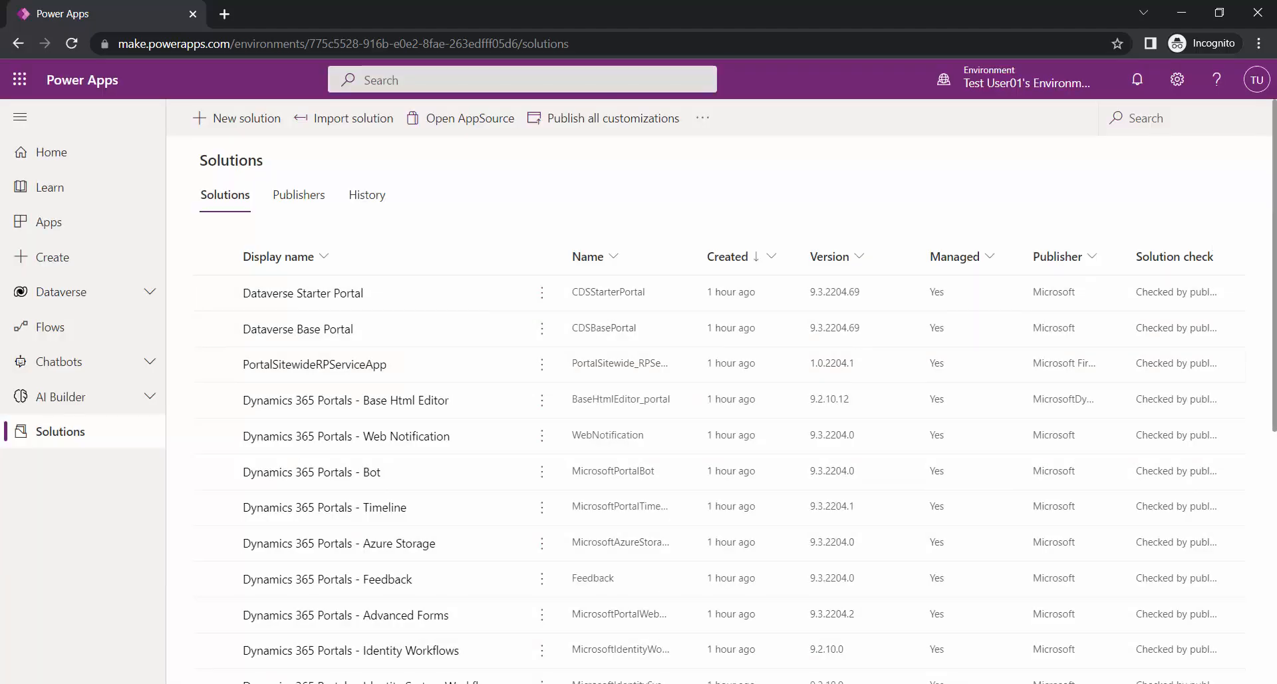
Return to the DSTechMirror environment, dismiss the export and publish notifications, and check the export options for the solution's tables.
mouse_move(538, 683)
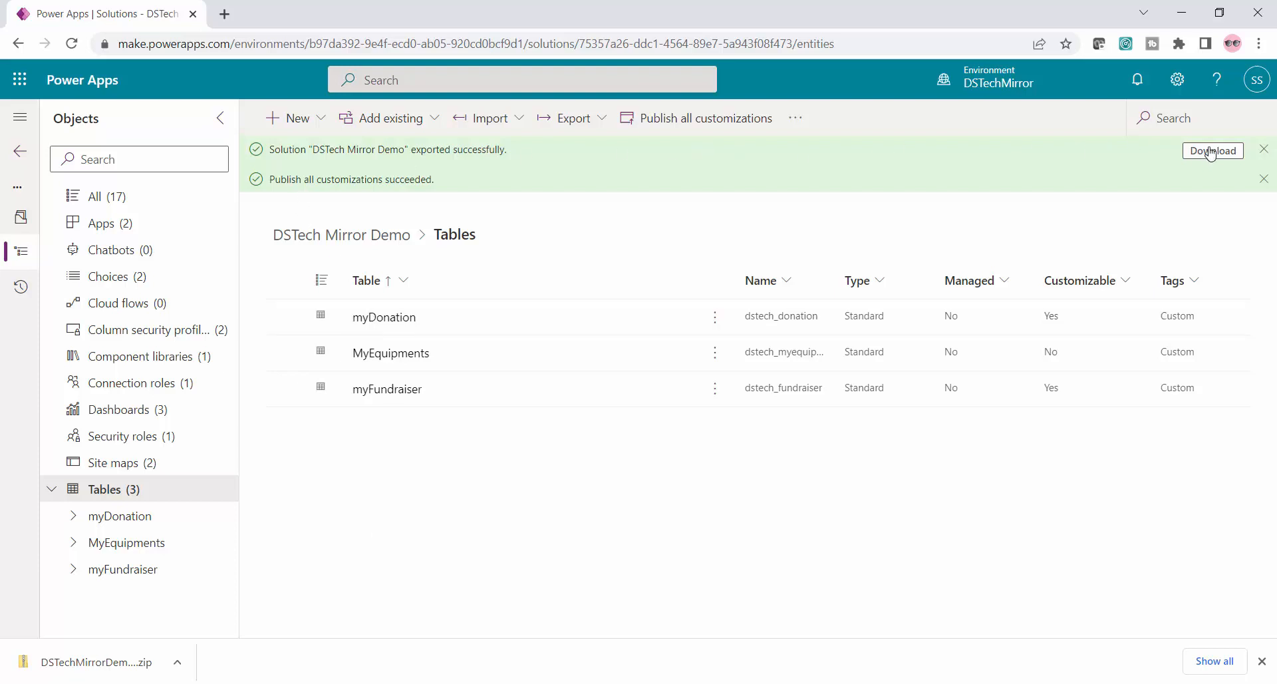
click(1267, 180)
click(1265, 149)
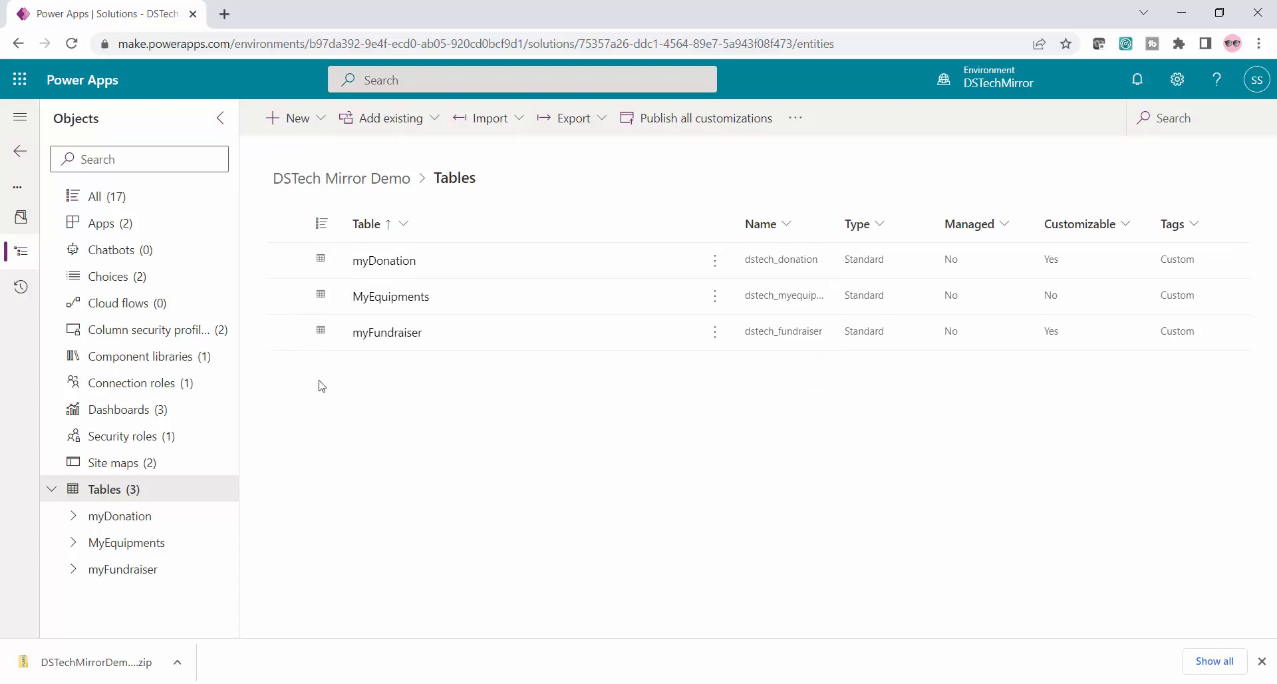
click(593, 120)
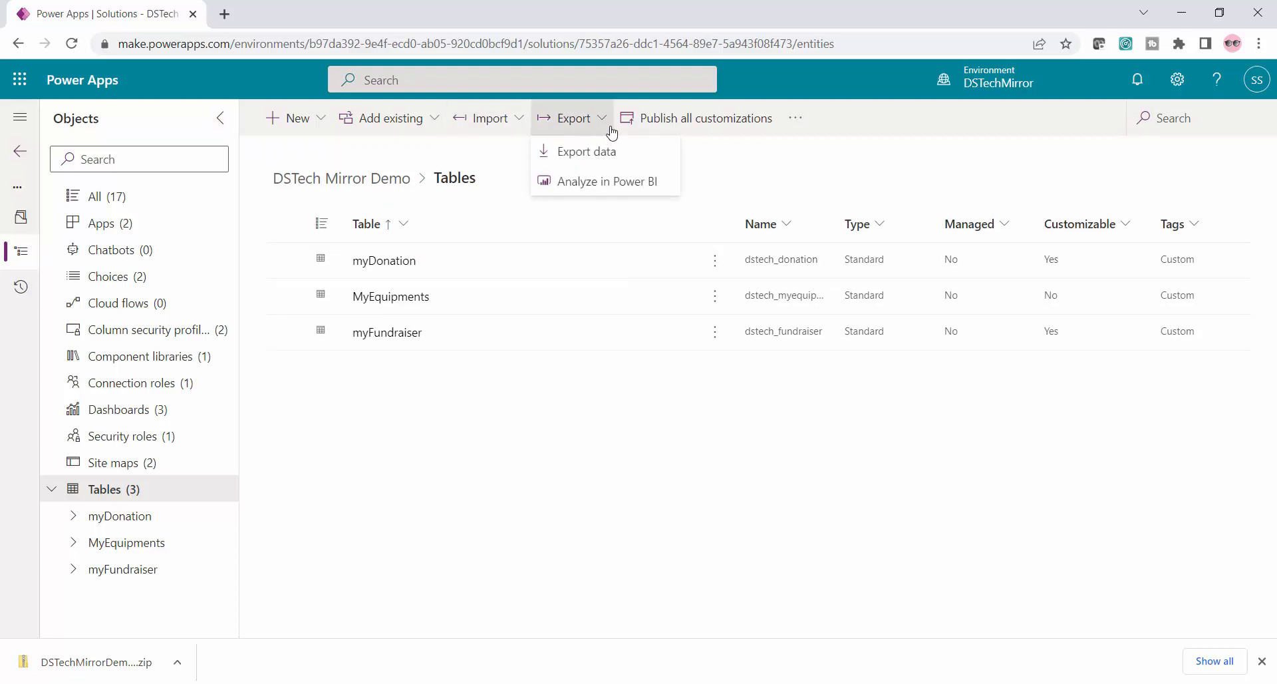
click(640, 155)
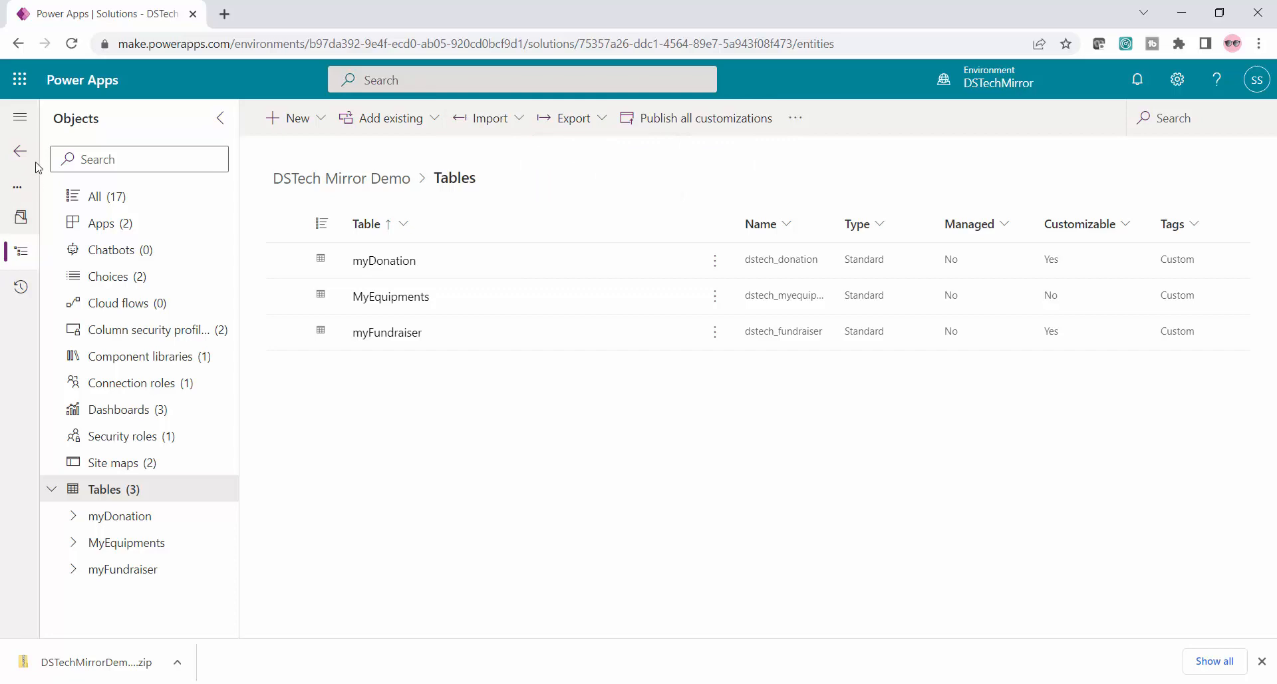
Export DSTech Mirror Demo from the solutions list as unmanaged version 1.0.0.12 and download the solution file.
click(21, 152)
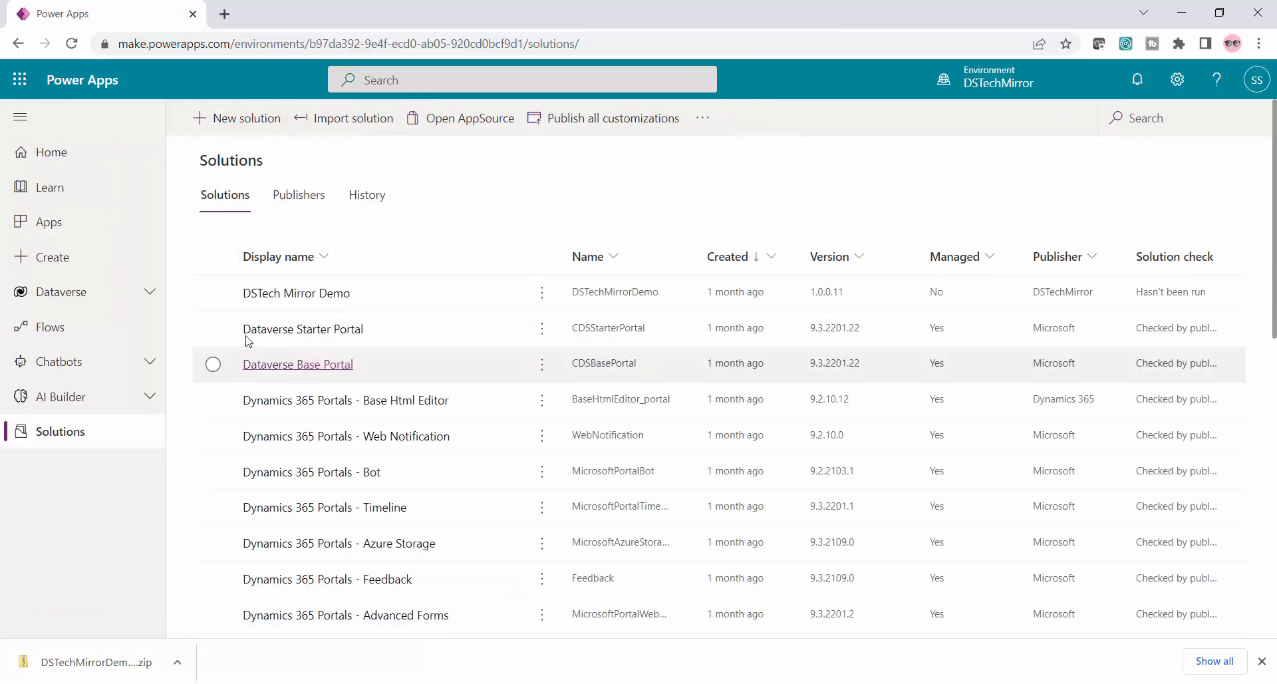
click(212, 292)
click(445, 120)
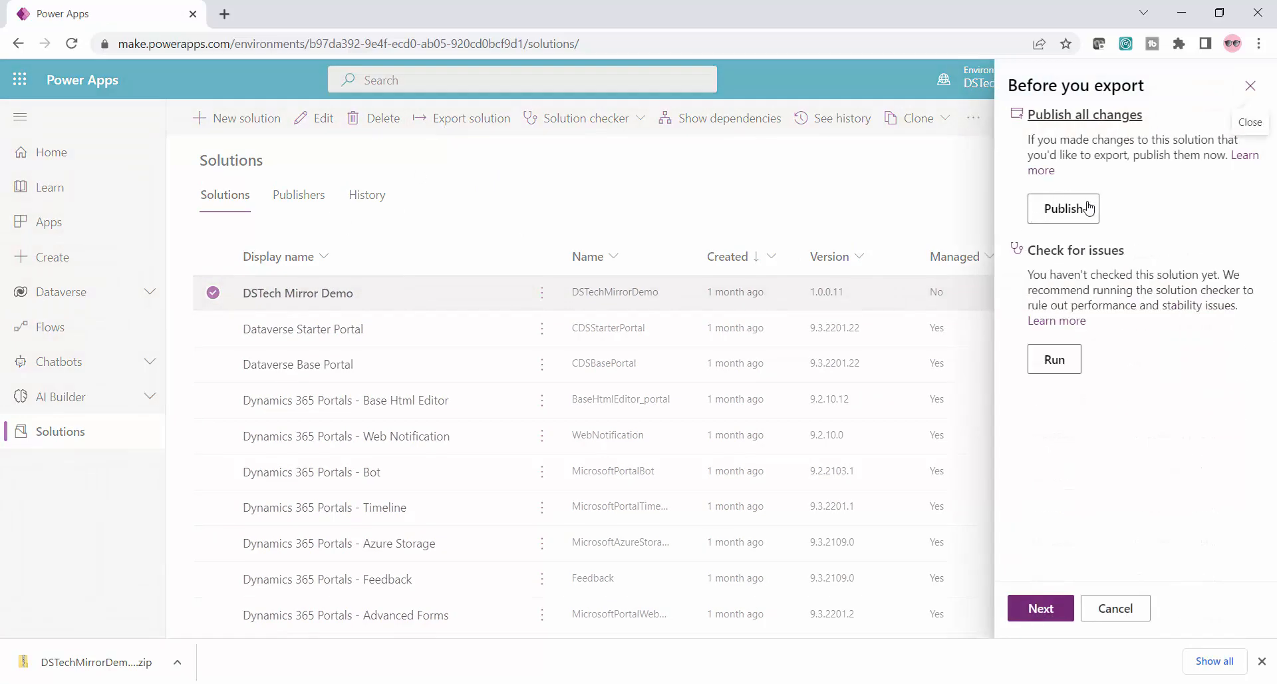
click(1053, 608)
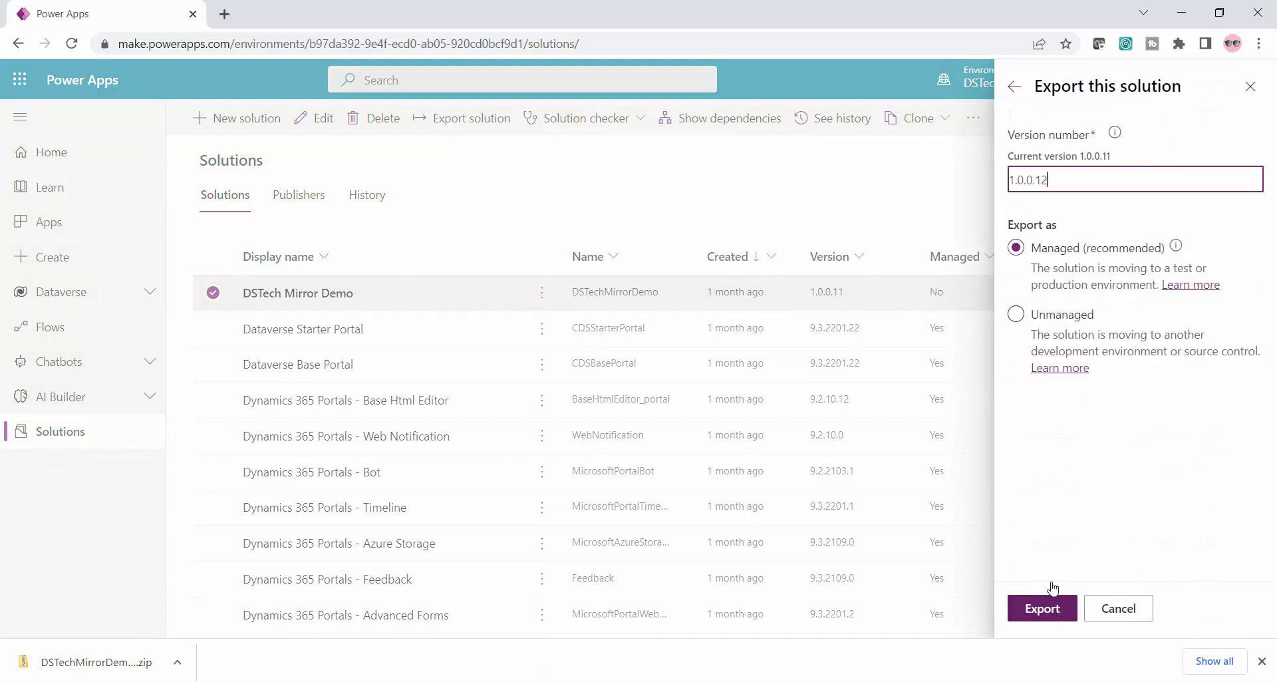
click(1050, 314)
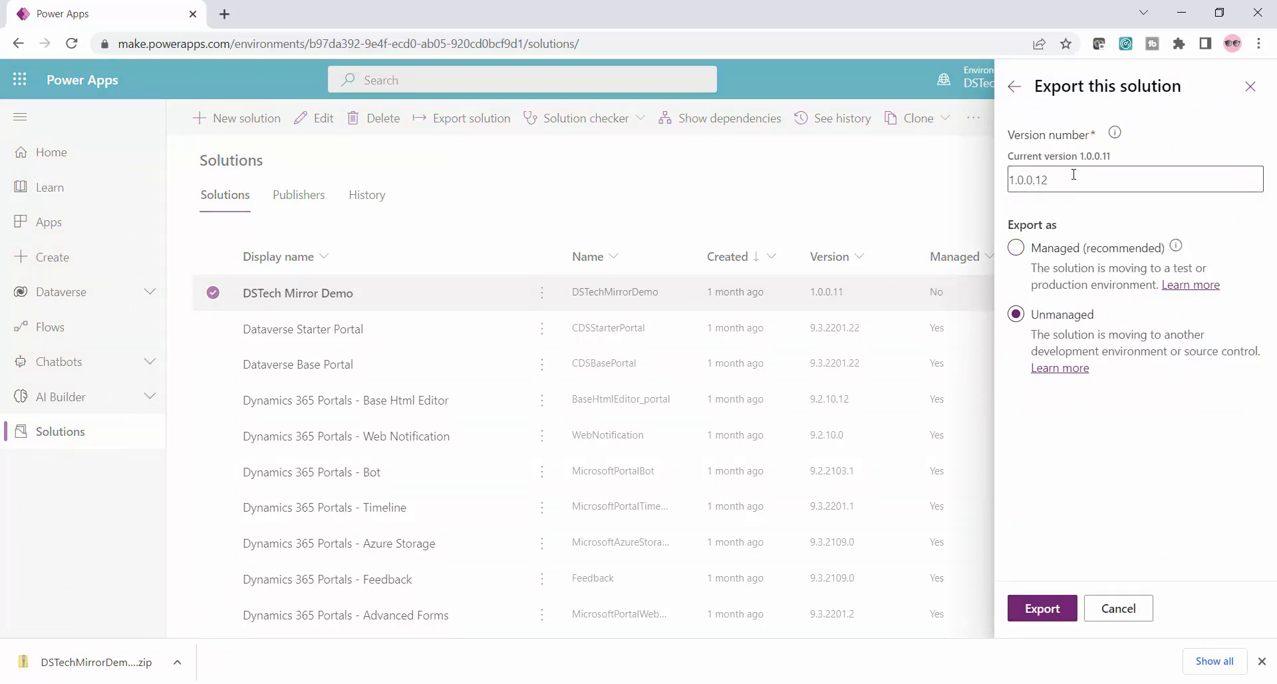
click(1053, 607)
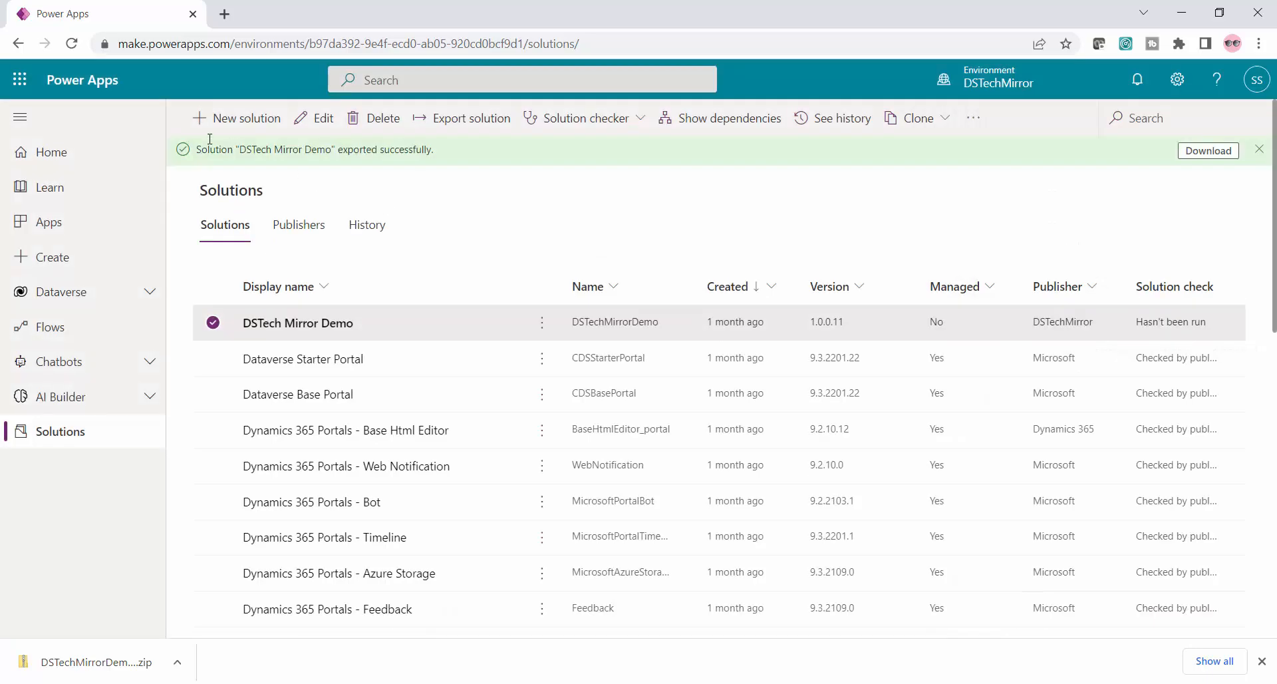
click(1208, 150)
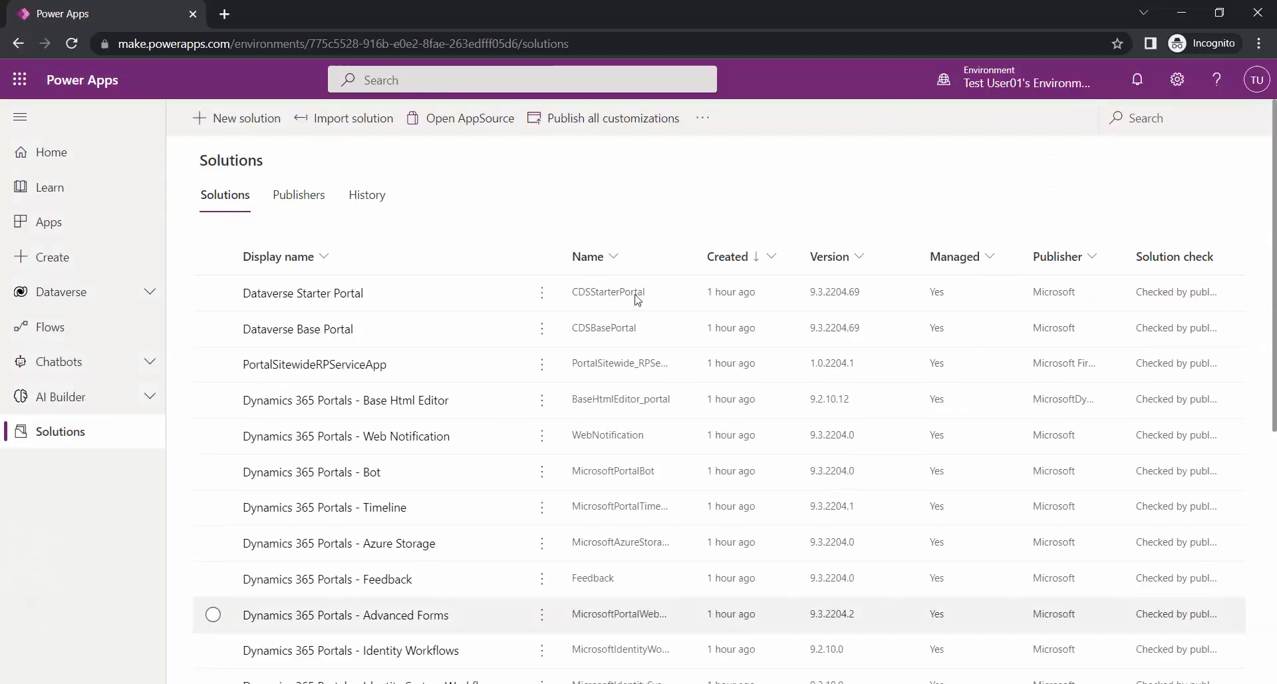
Import DSTechMirrorDemo_1_0_0_12.zip into the first test environment with plugin steps and flows enabled.
click(342, 118)
click(792, 211)
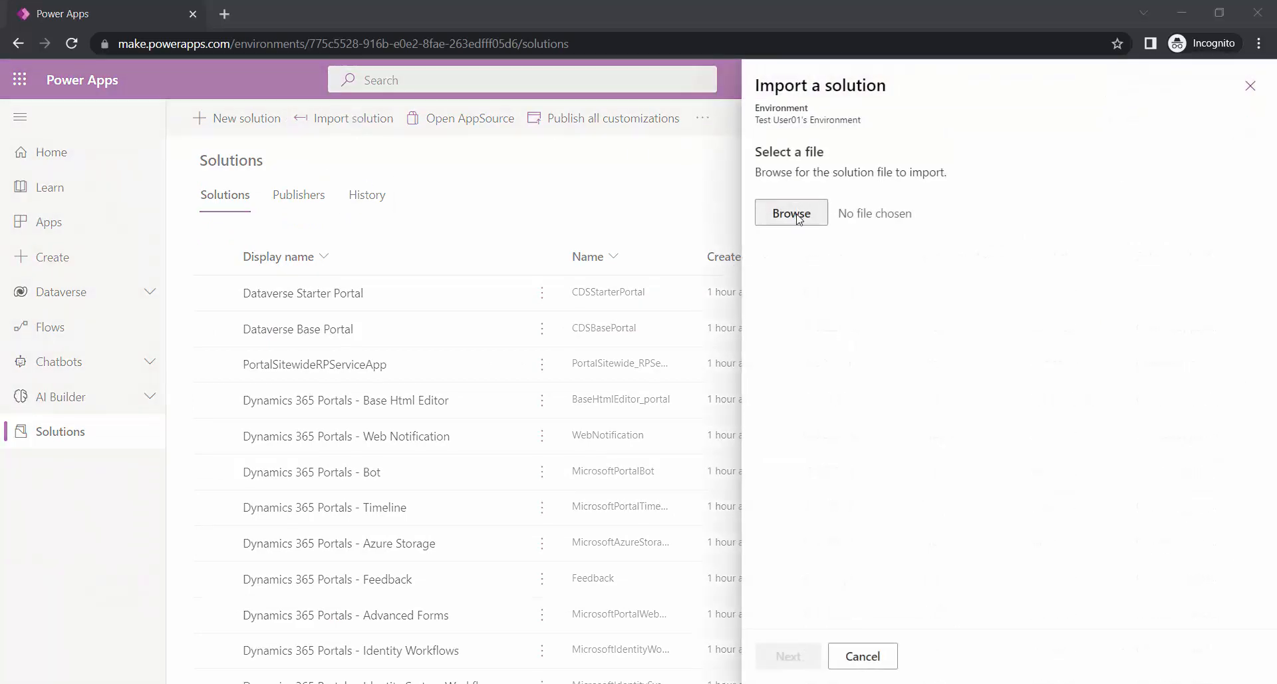
double_click(232, 143)
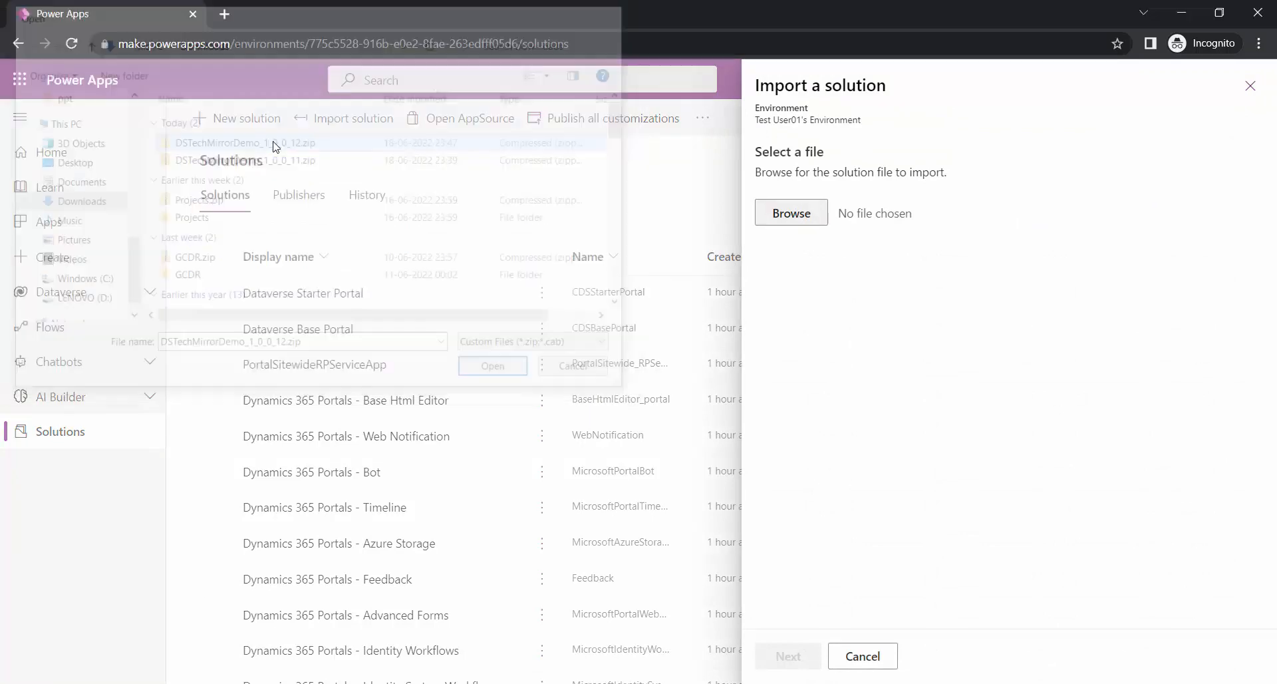
click(805, 655)
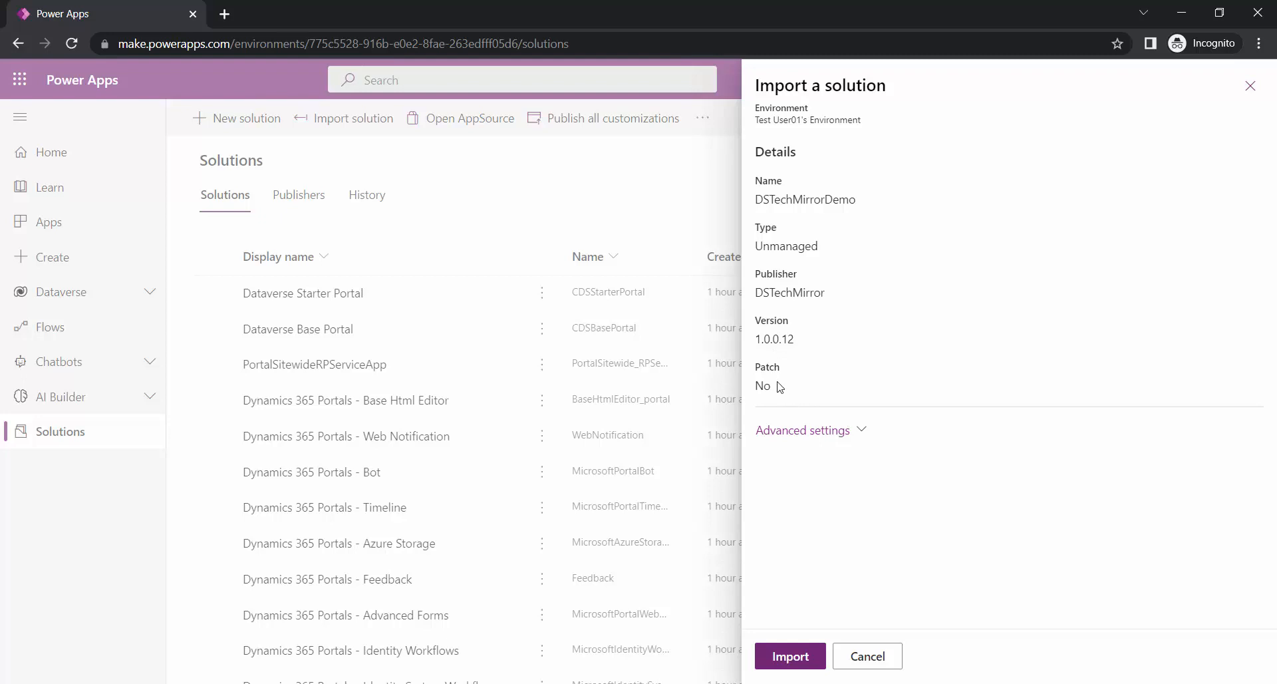
click(863, 433)
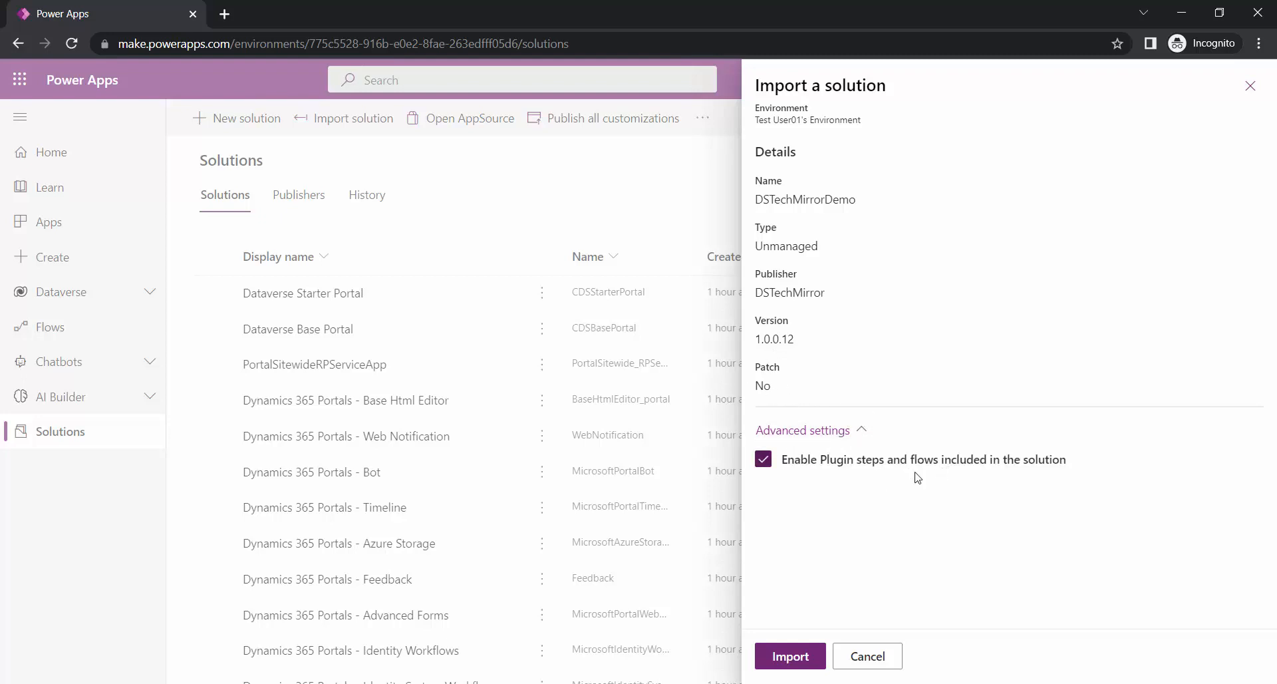
click(775, 653)
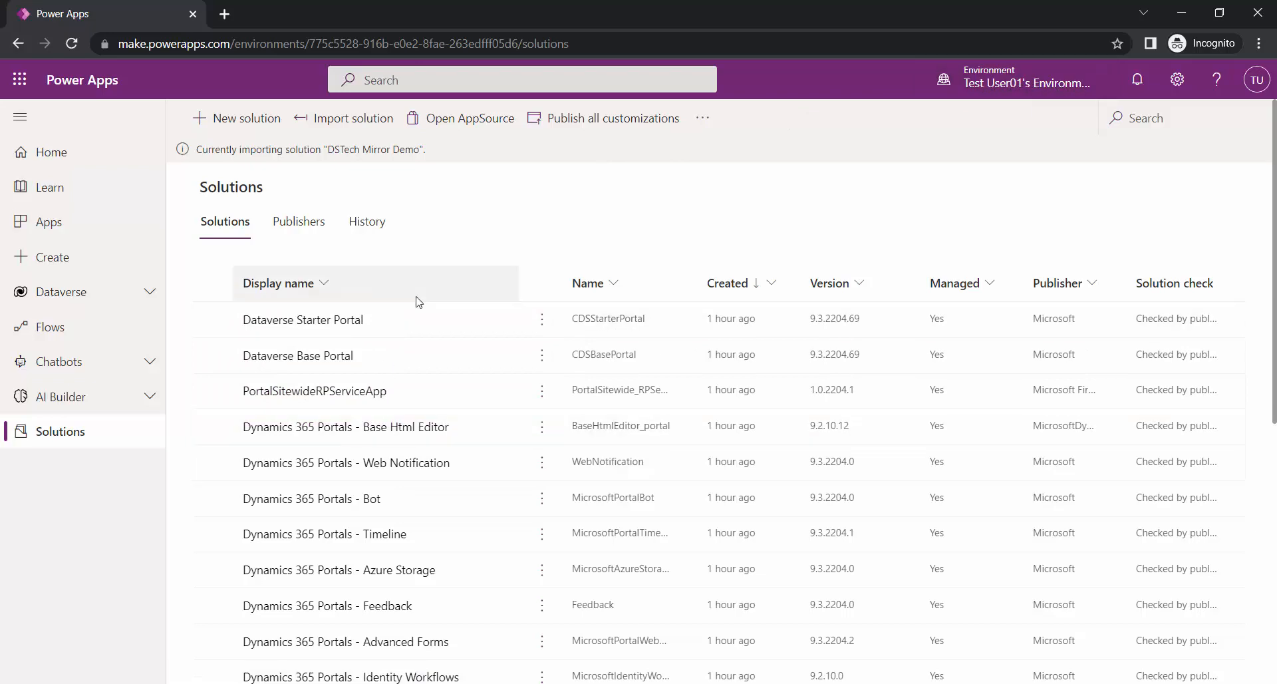
click(406, 498)
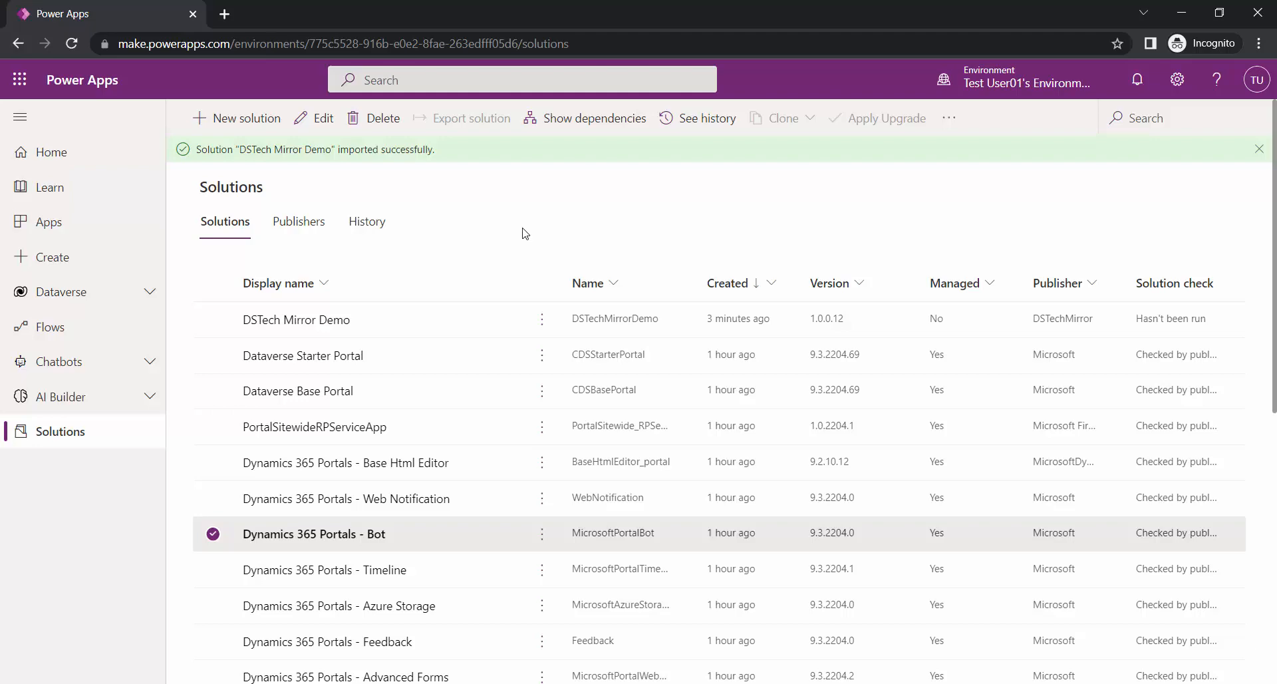
click(211, 534)
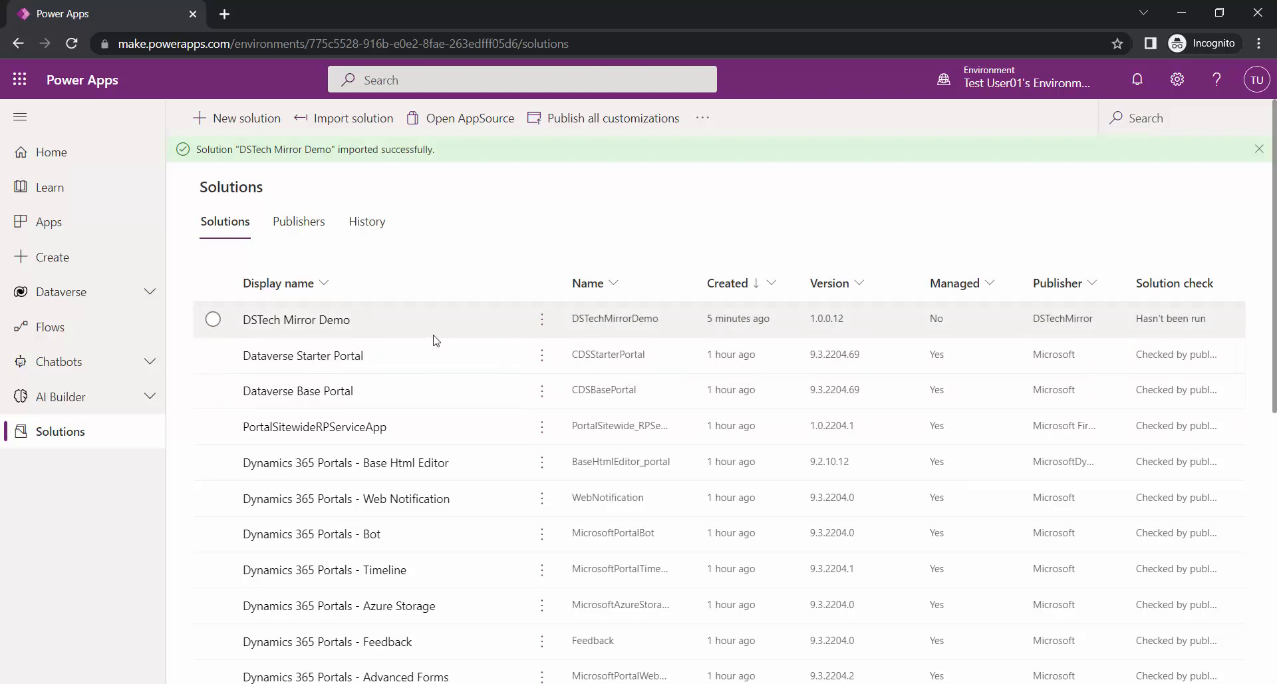
Open DSTech Mirror Demo in both the source and the first test environment and compare their object lists.
click(302, 320)
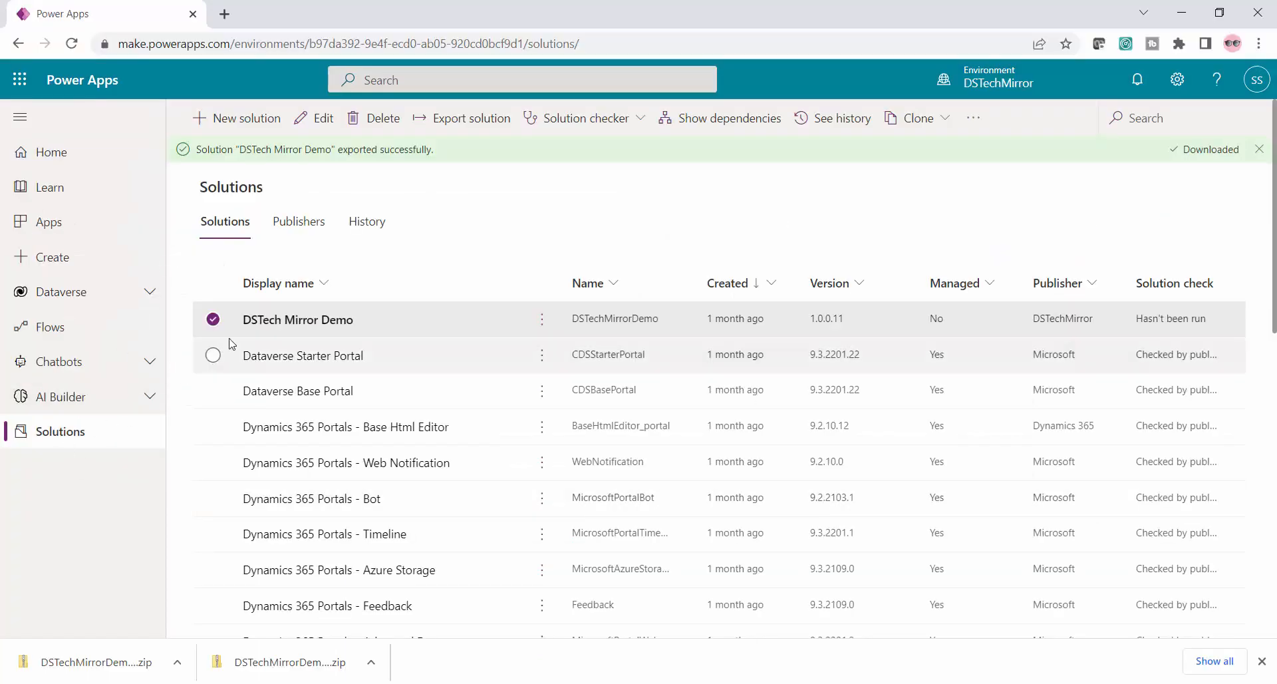
click(334, 321)
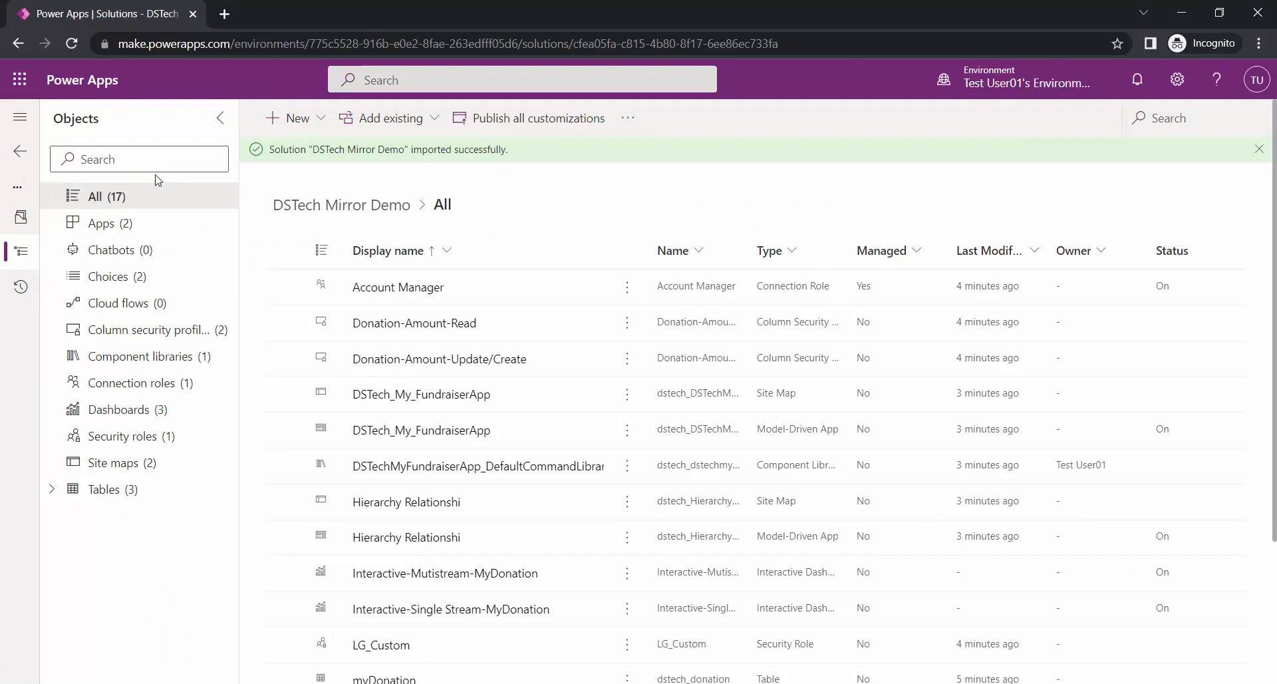
key(alt+Tab)
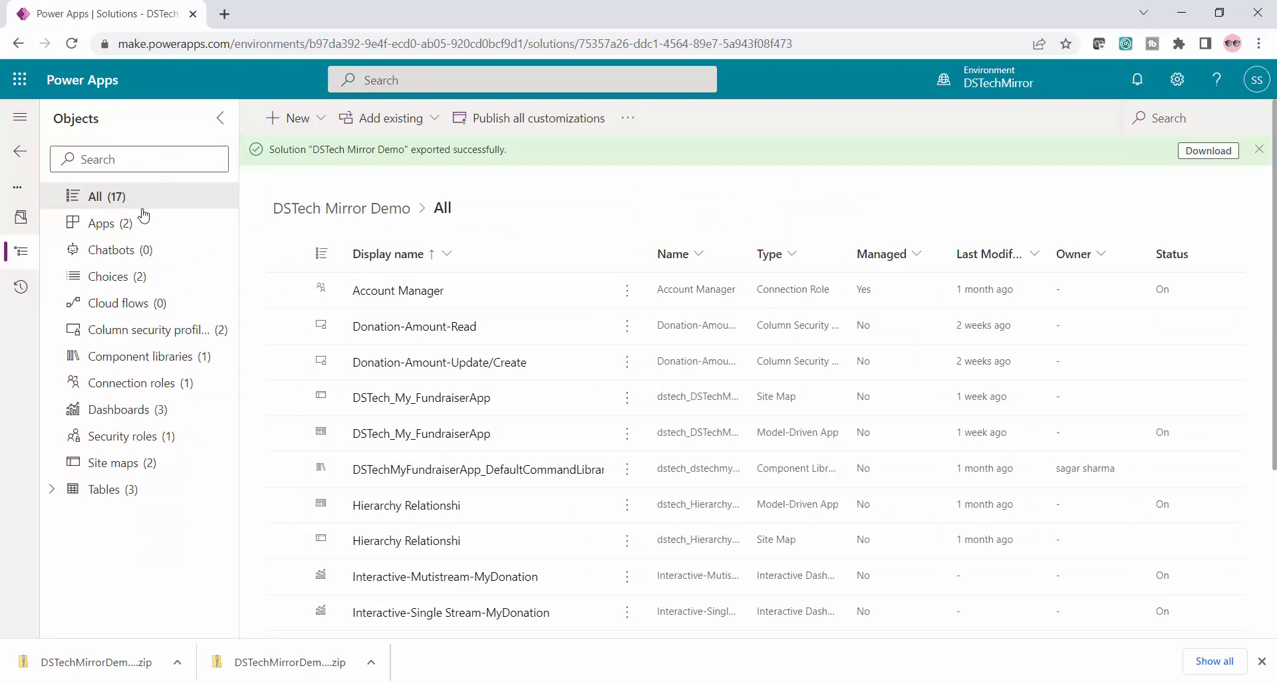
key(alt+Tab)
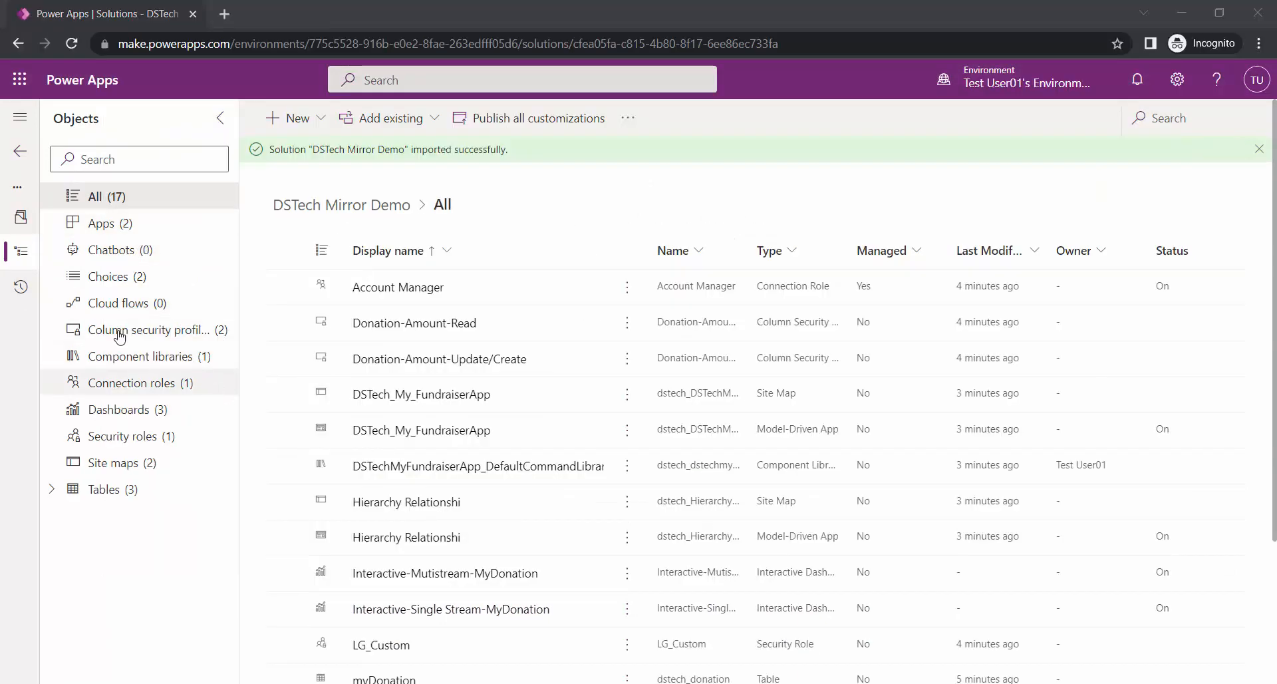
key(alt+Tab)
key(alt+Tab)
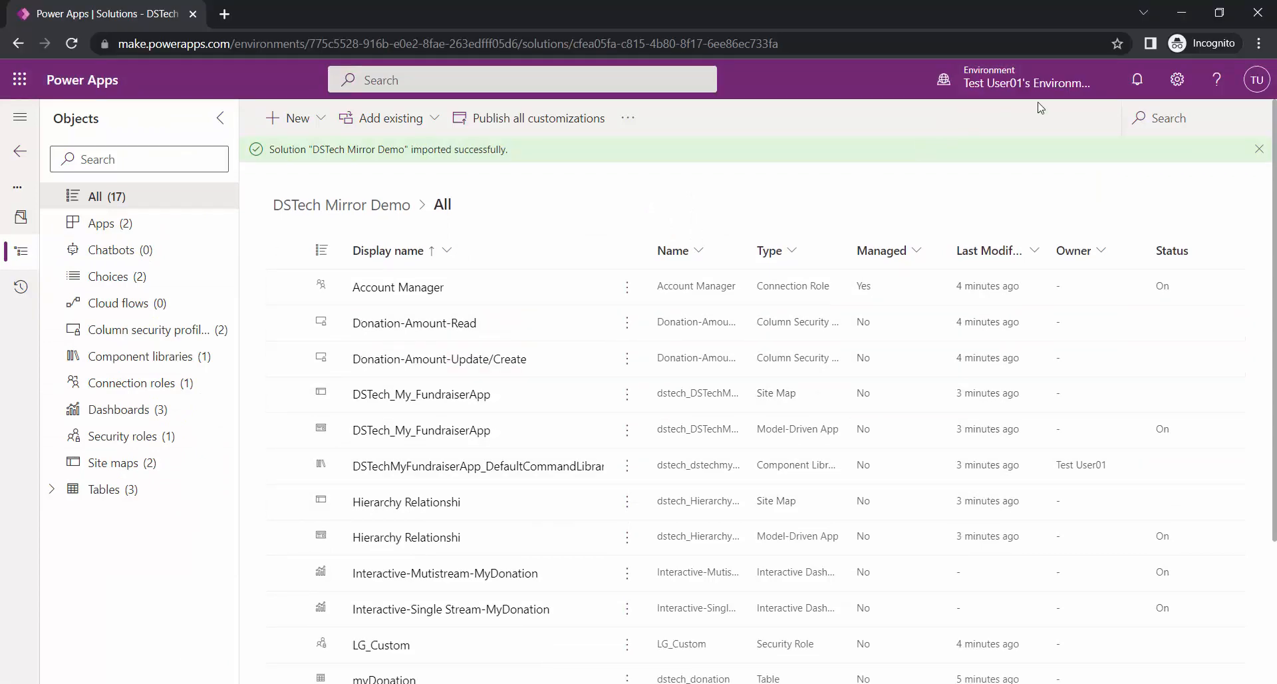
Examine the columns of the myDonation table in the imported solution, then collapse the table list.
click(53, 490)
click(106, 516)
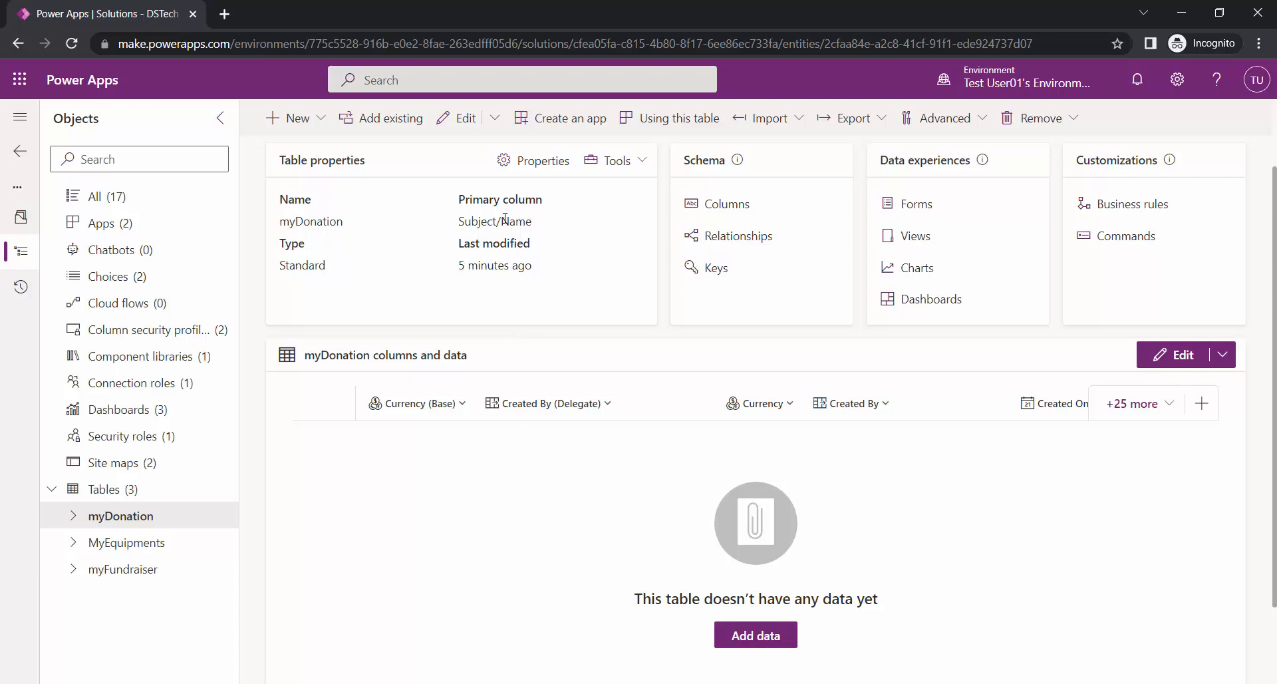
click(79, 517)
click(164, 553)
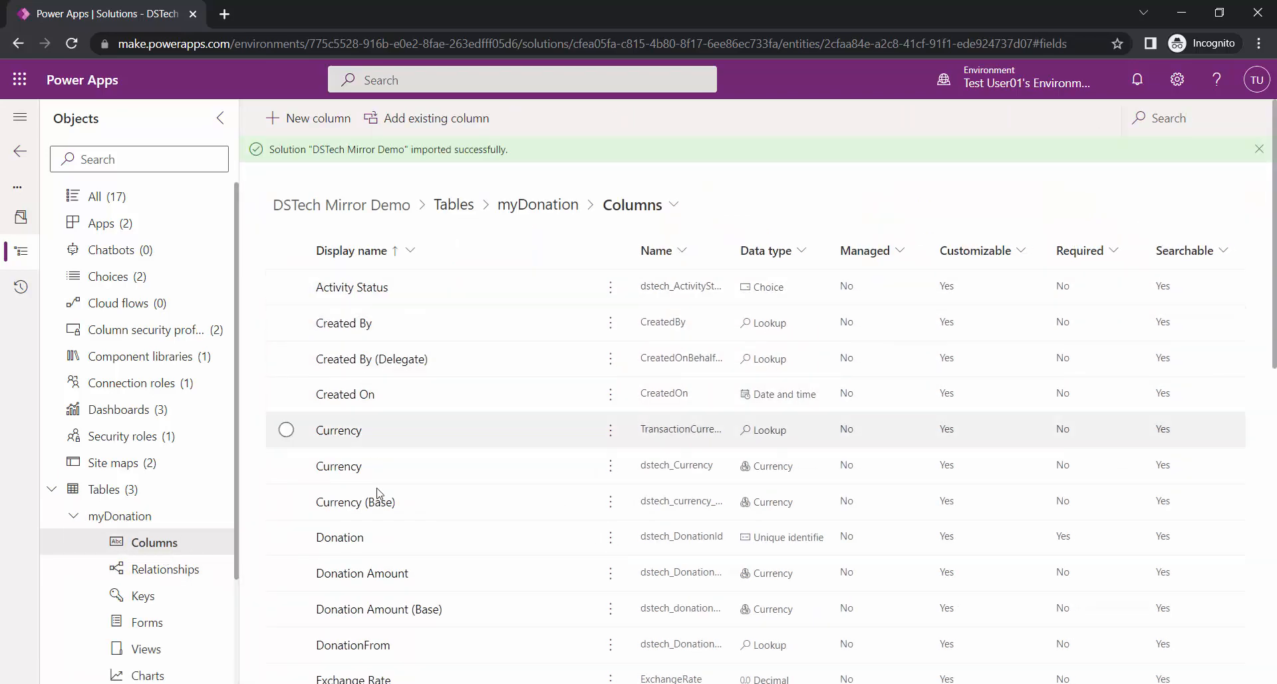
scroll(389, 549, down, 1)
scroll(389, 549, down, 10)
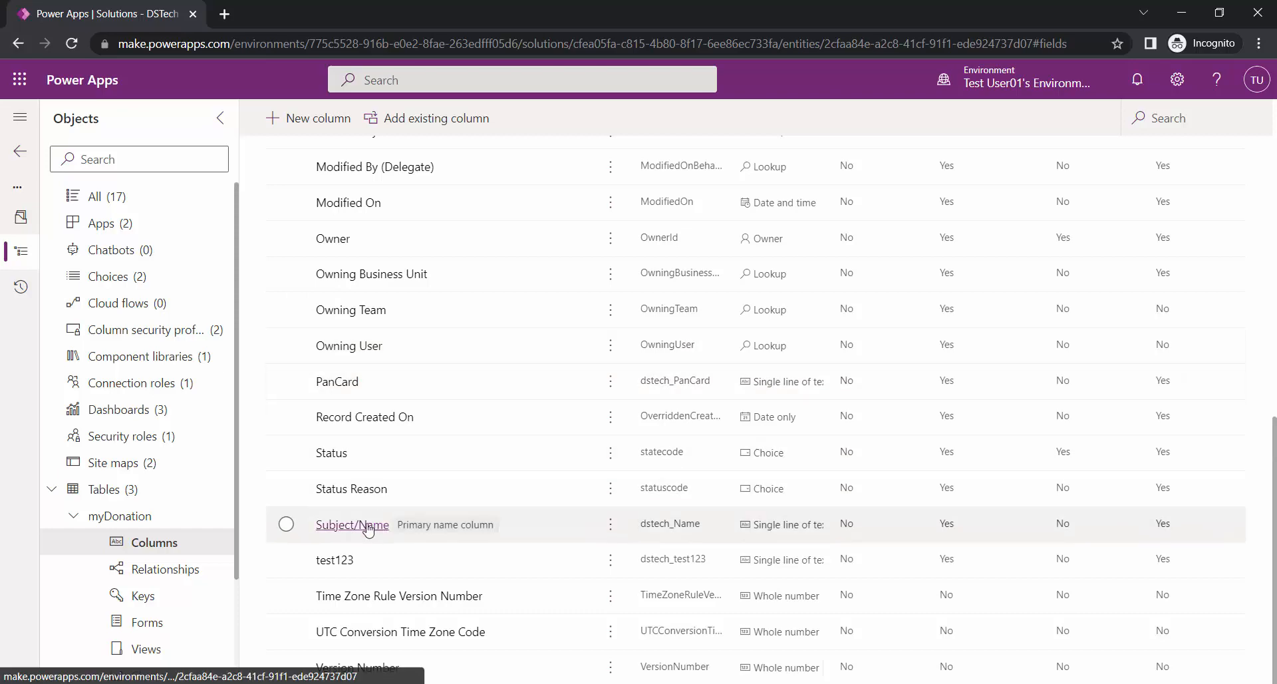
scroll(472, 539, up, 5)
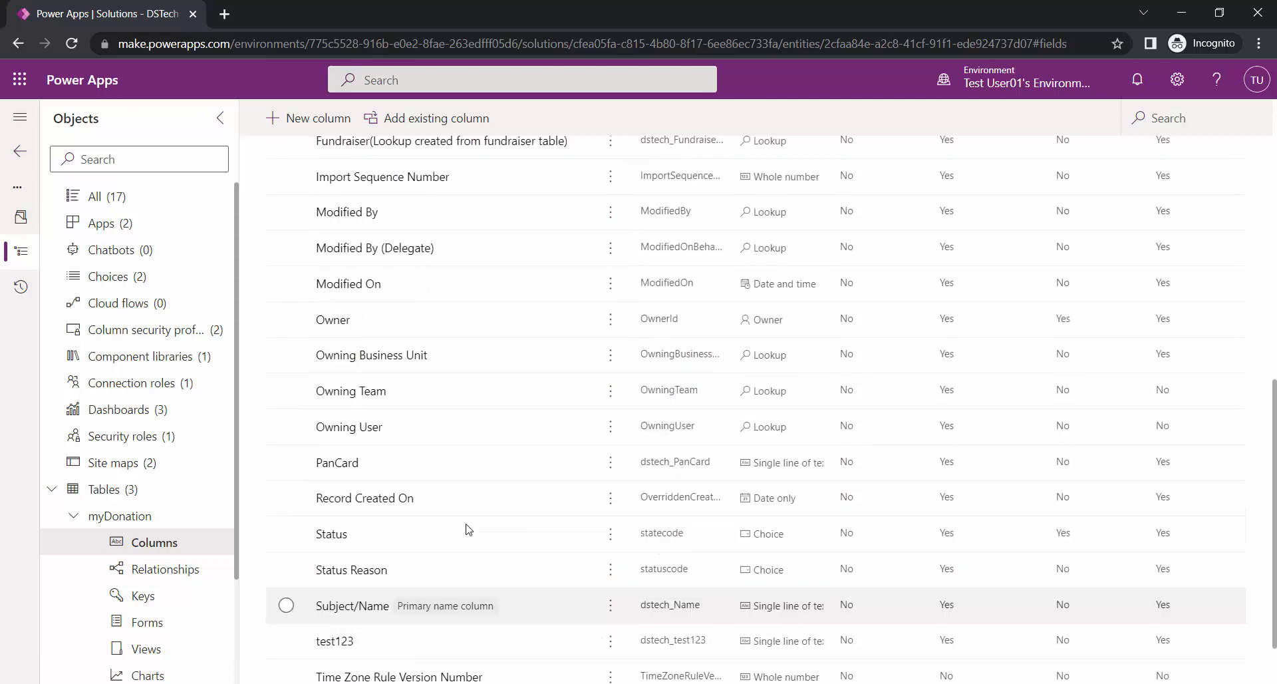
click(74, 518)
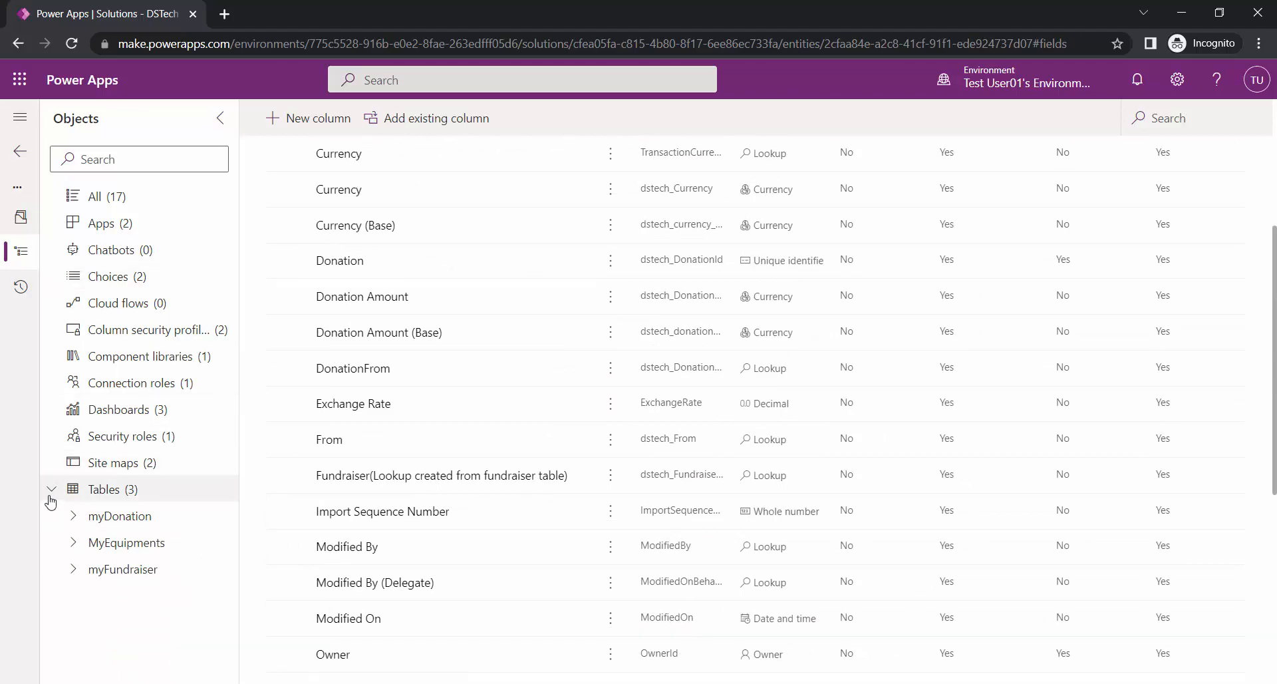
click(51, 494)
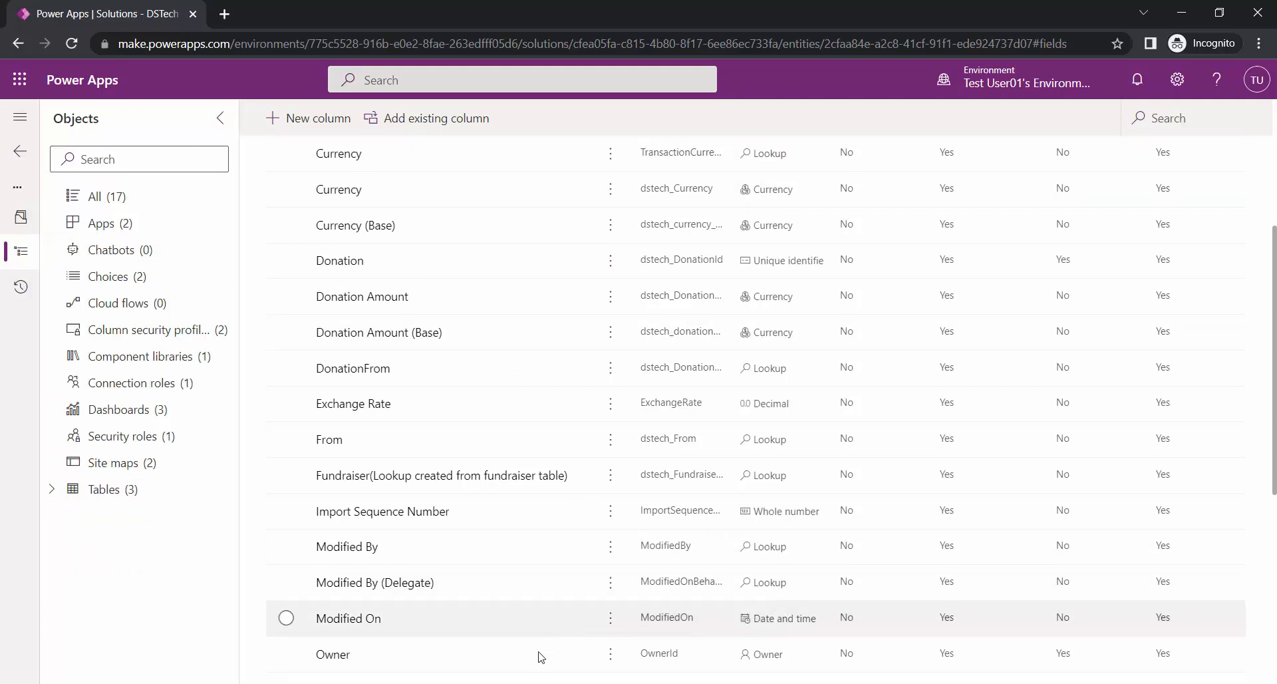
Switch back to the DSTechMirror environment and export DSTech Mirror Demo as managed version 1.0.0.13.
mouse_move(540, 683)
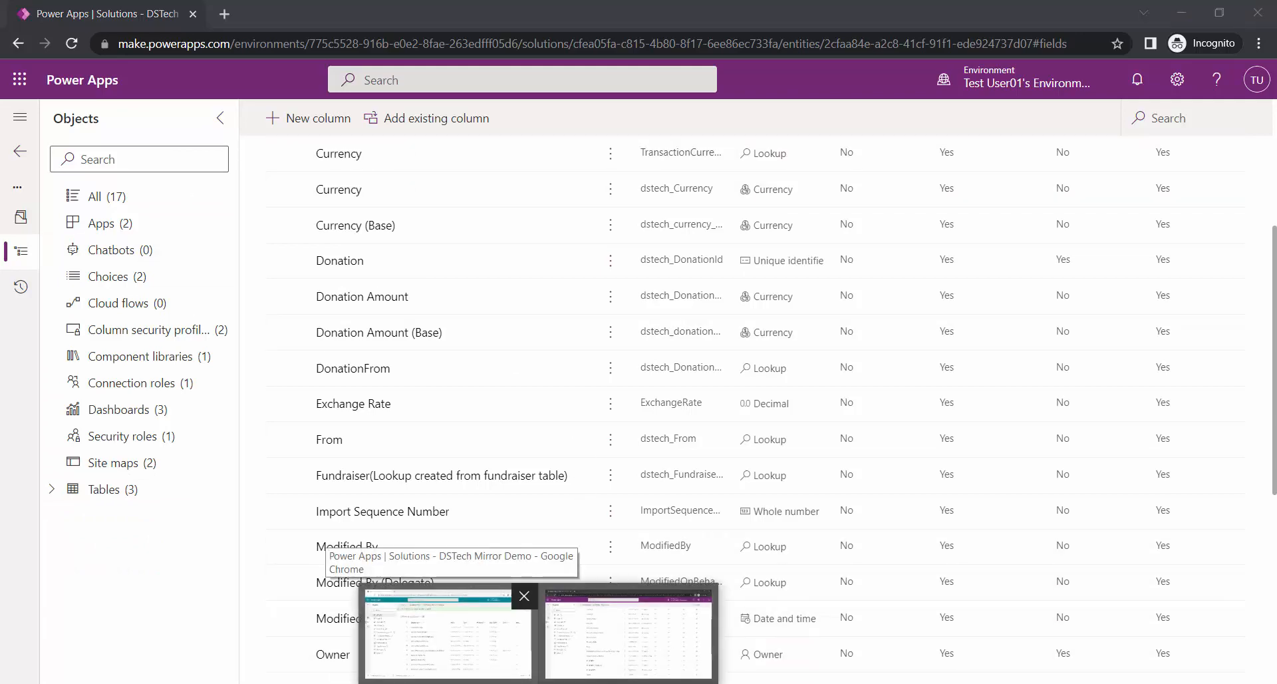
click(447, 638)
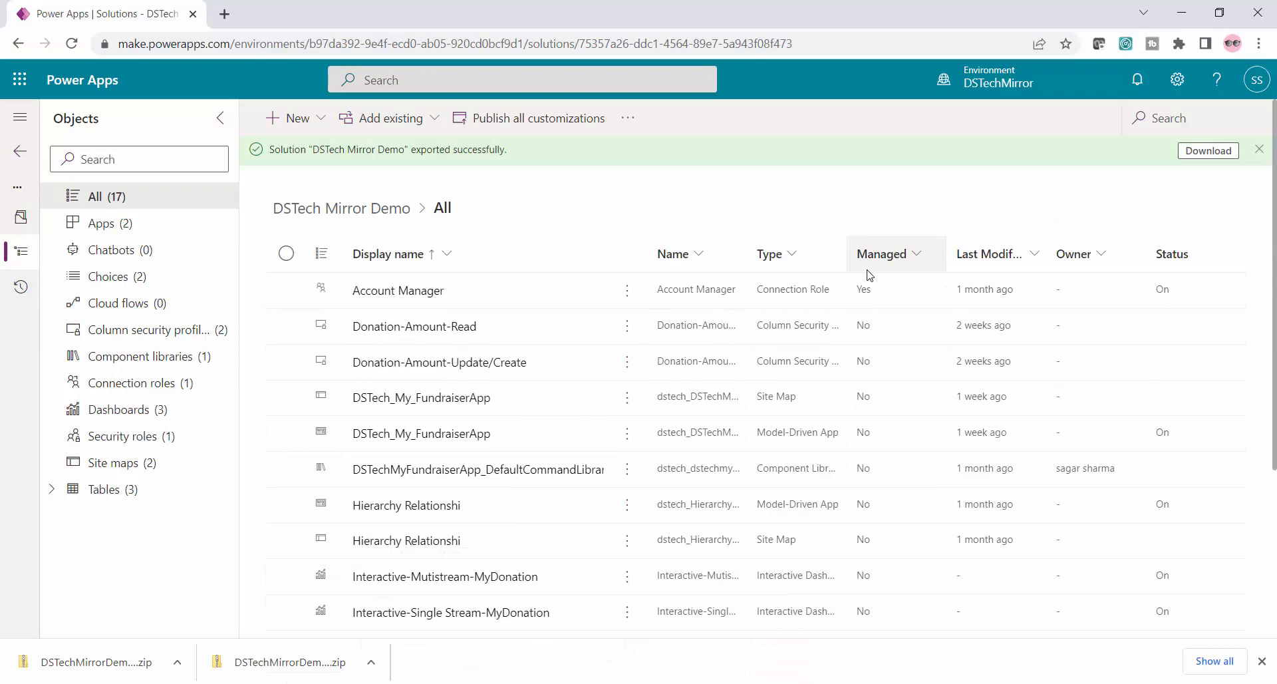
click(806, 682)
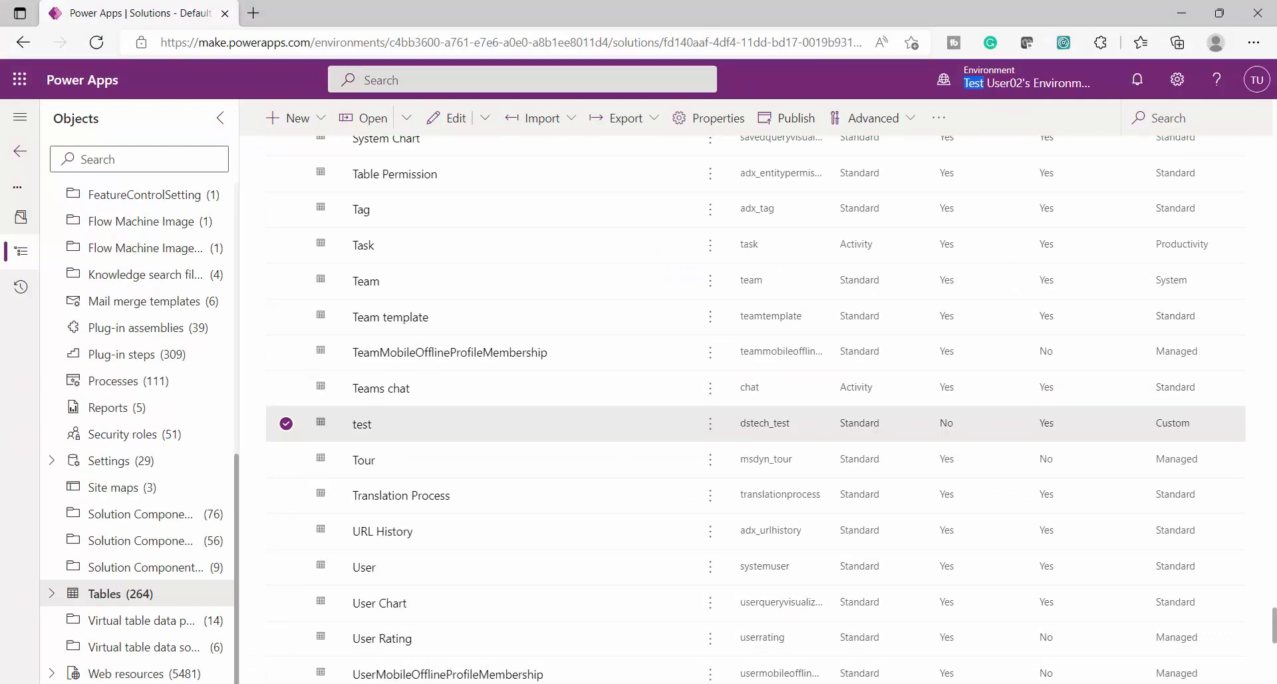
click(809, 682)
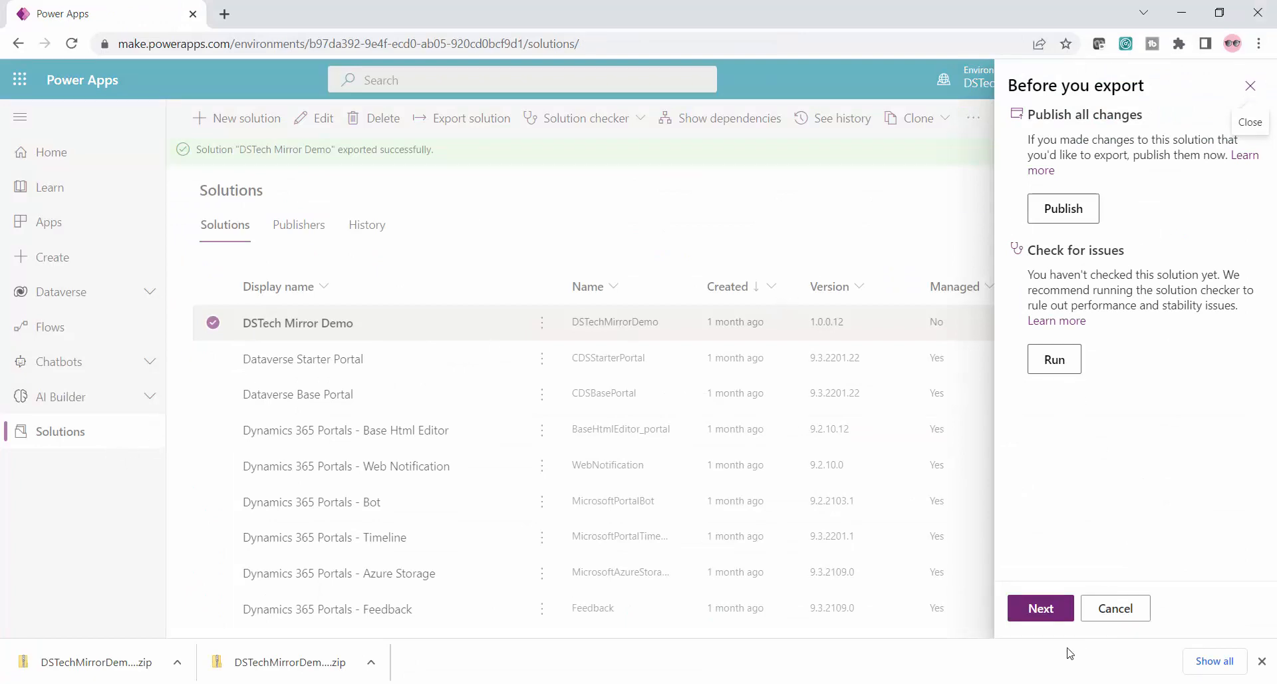
click(1054, 610)
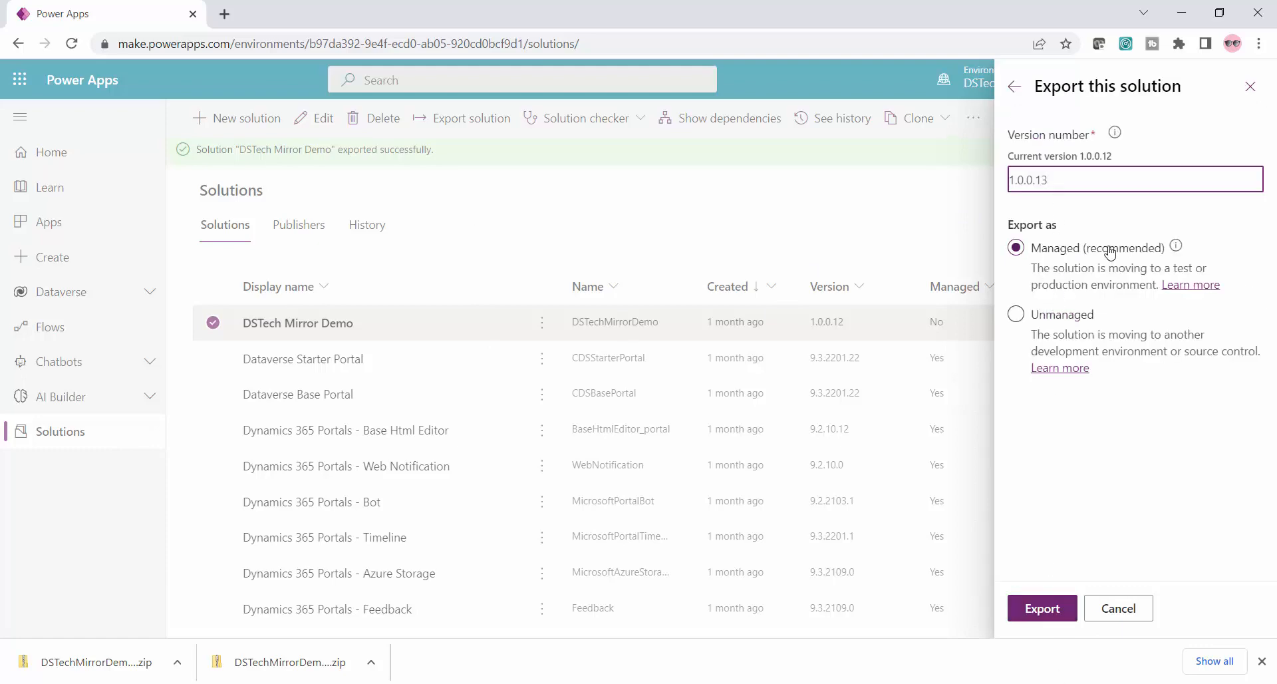
click(1048, 609)
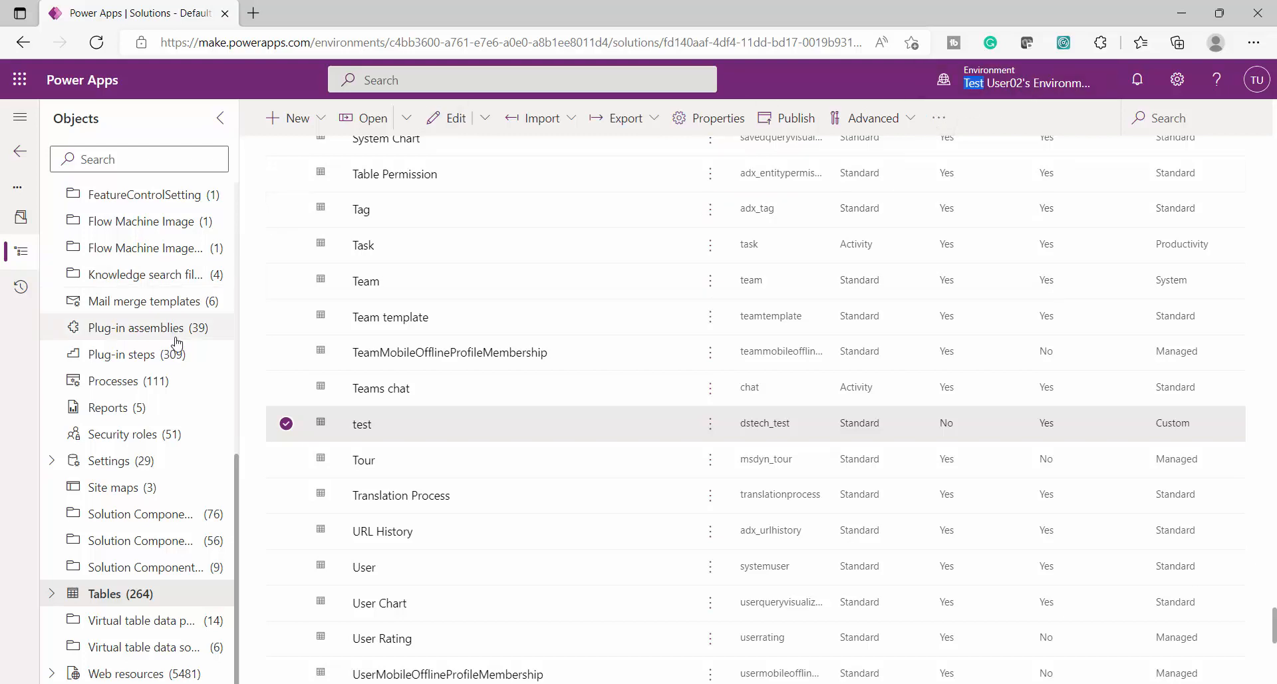
Return the second test environment to its solutions list and download the exported managed solution file from DSTechMirror.
scroll(176, 343, up, 10)
click(16, 157)
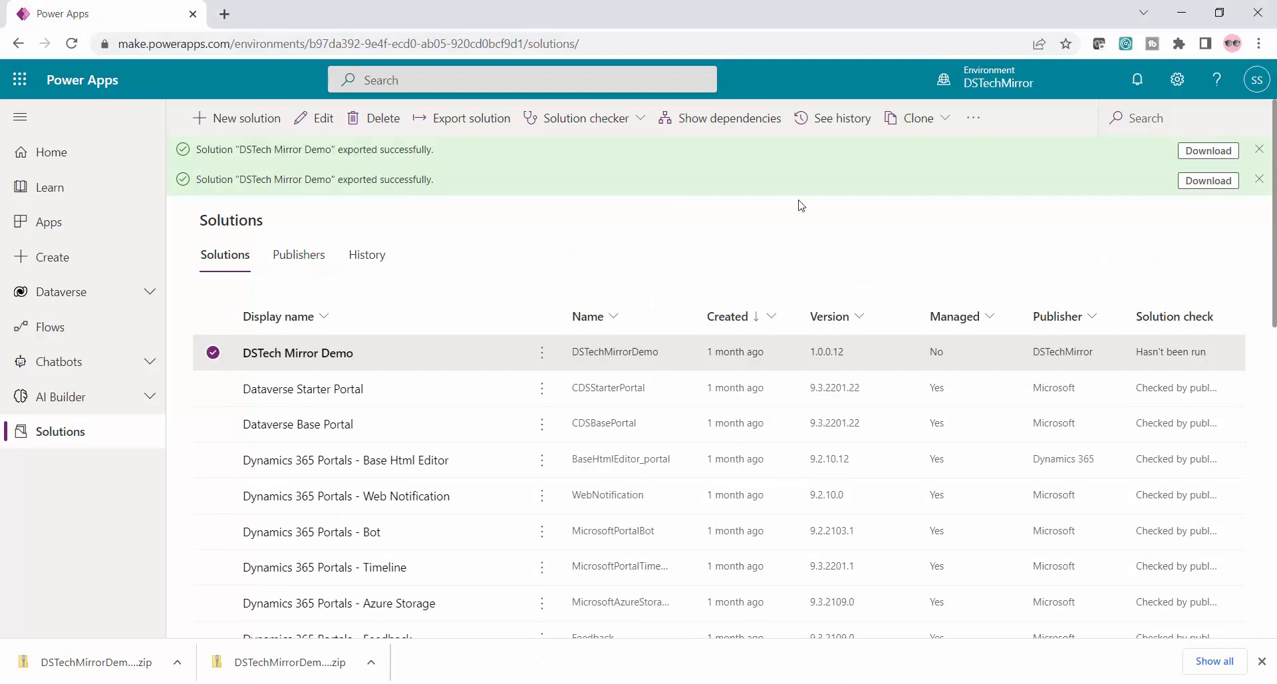
click(1210, 181)
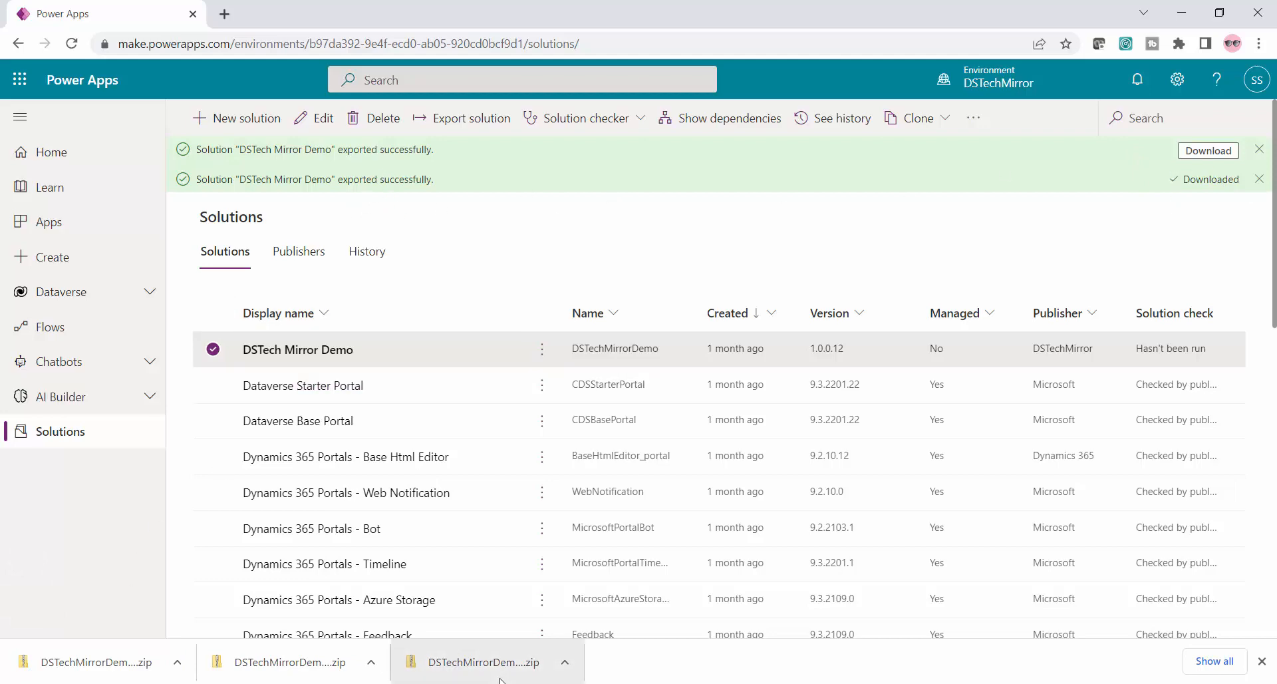
click(1215, 660)
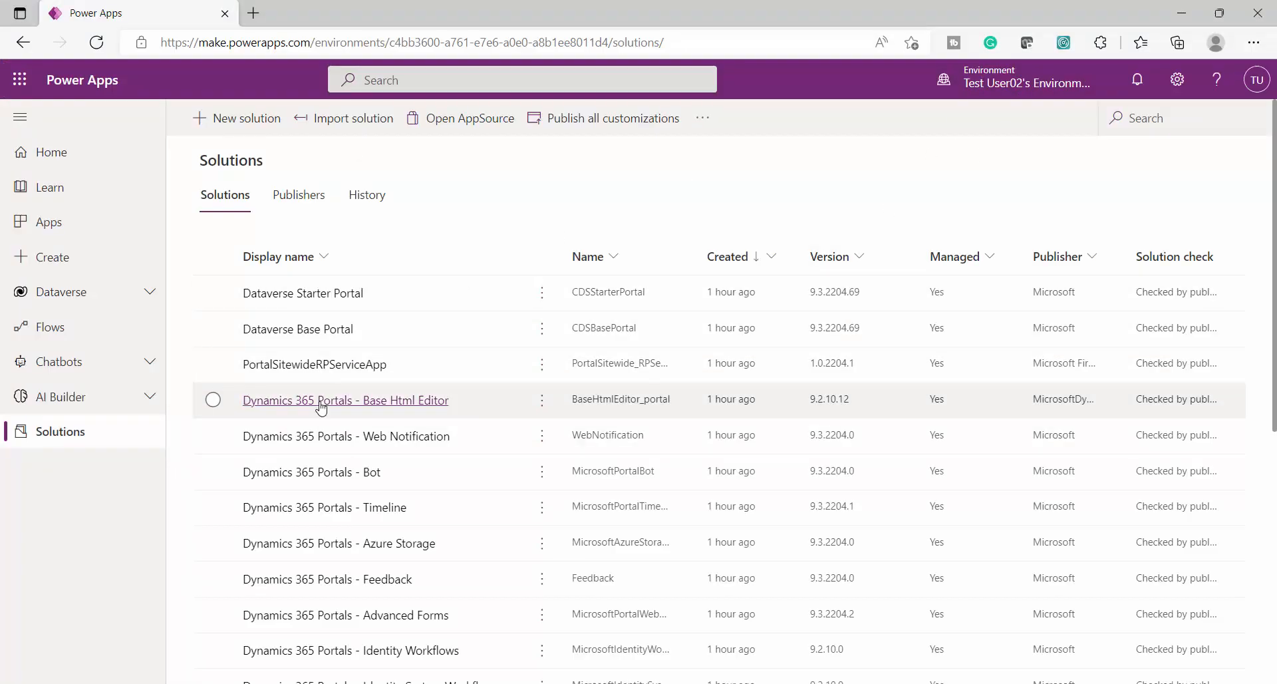
Check the second test environment's existing solutions and import DSTechMirrorDemo_1_0_0_13_managed.zip there.
scroll(397, 459, down, 6)
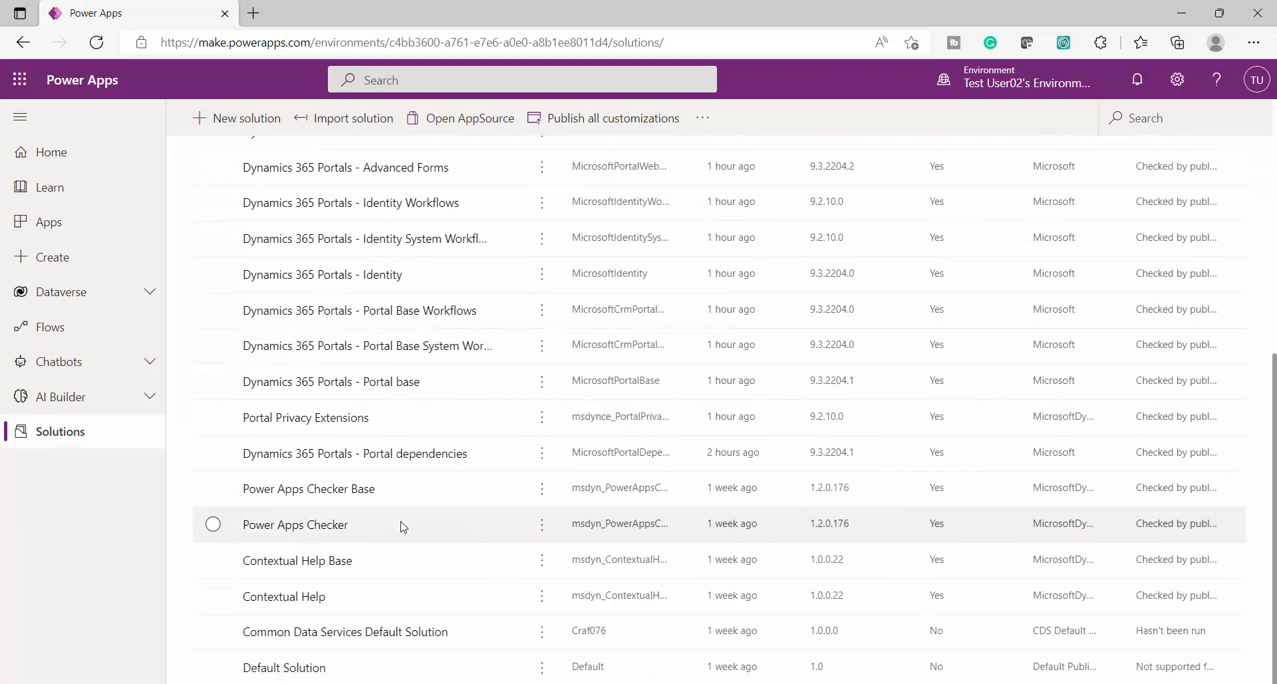
scroll(406, 519, up, 7)
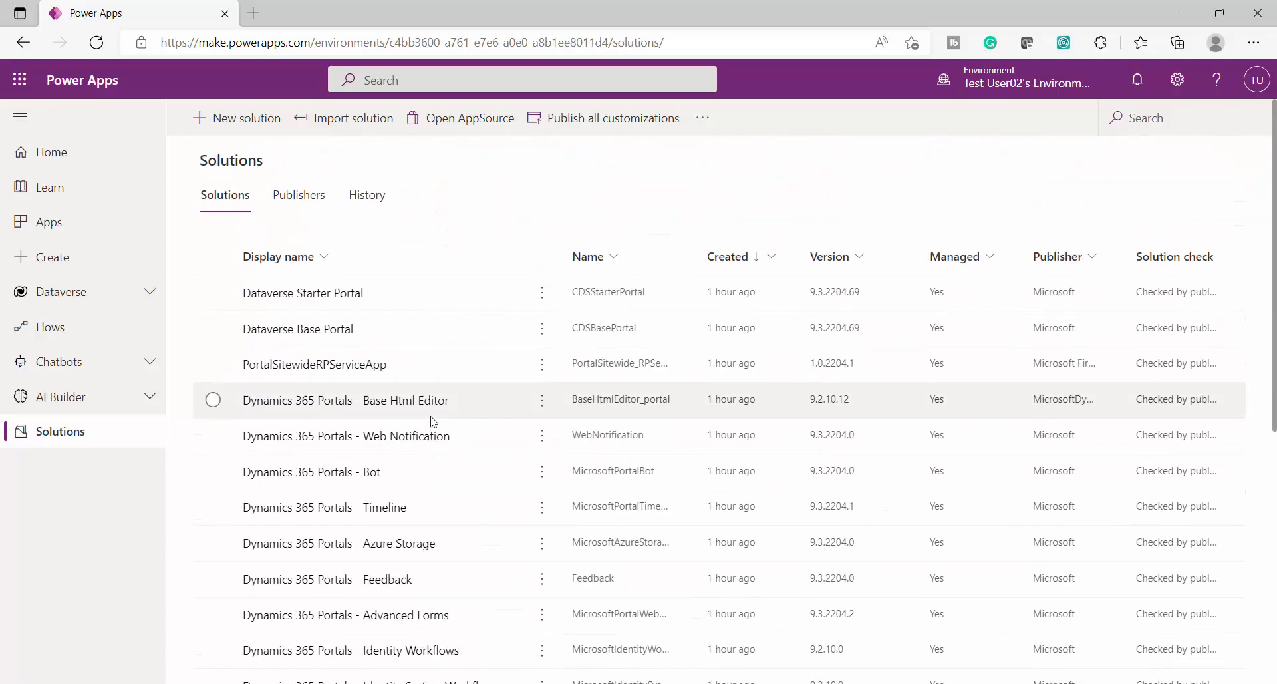
click(342, 129)
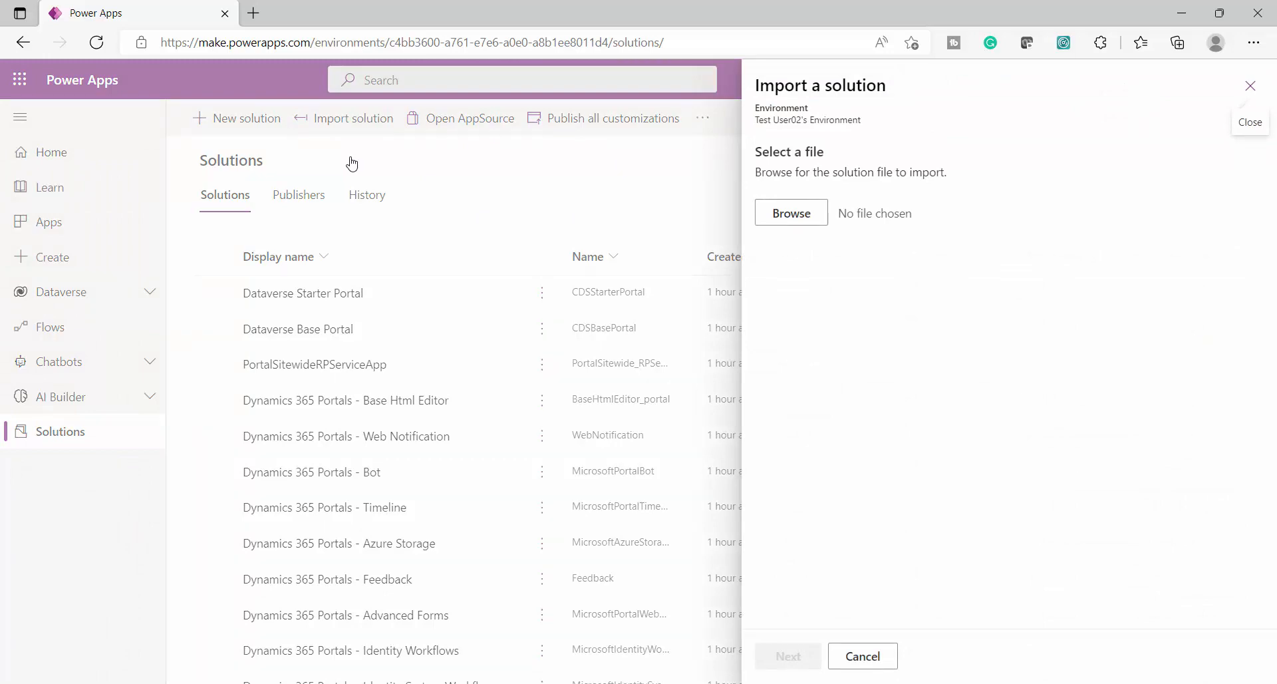
click(808, 224)
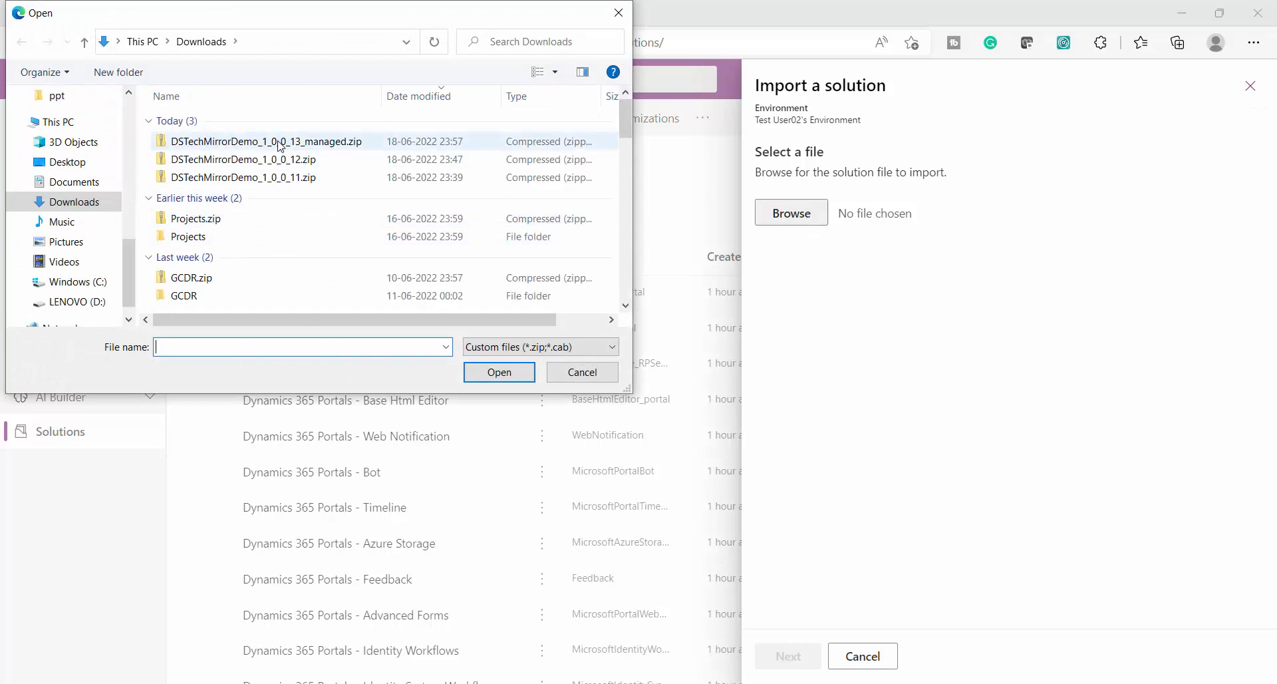
double_click(279, 143)
click(784, 656)
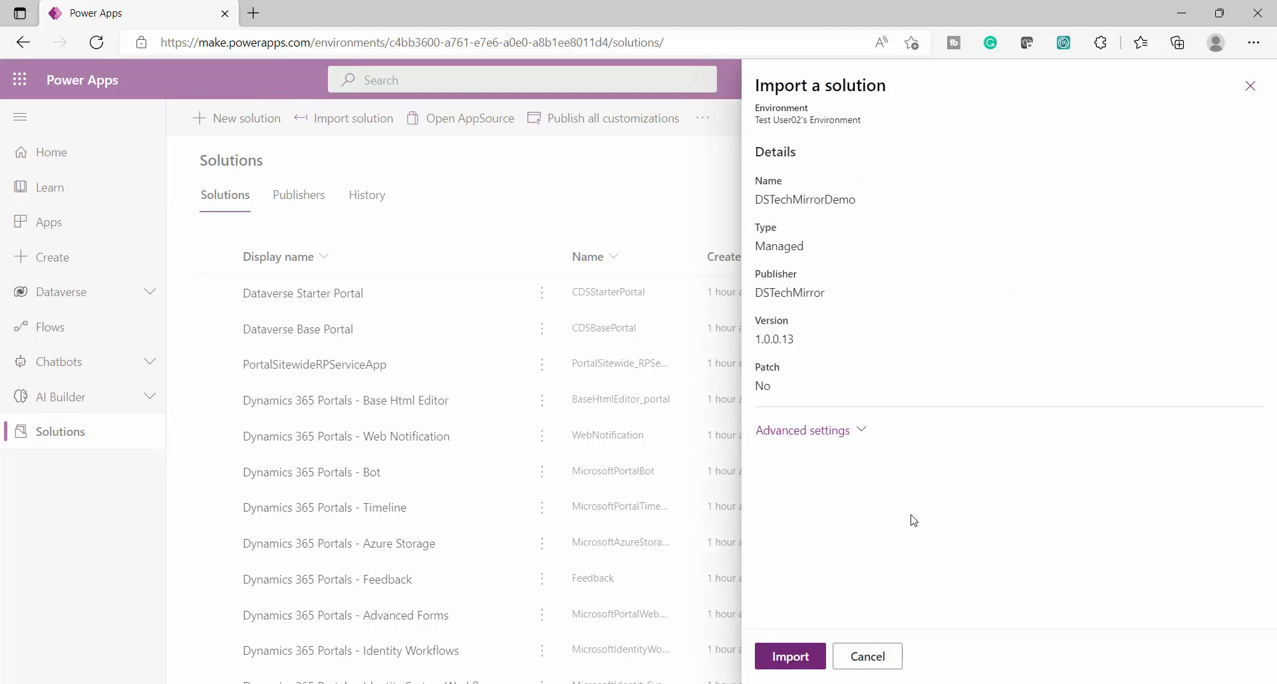
click(808, 658)
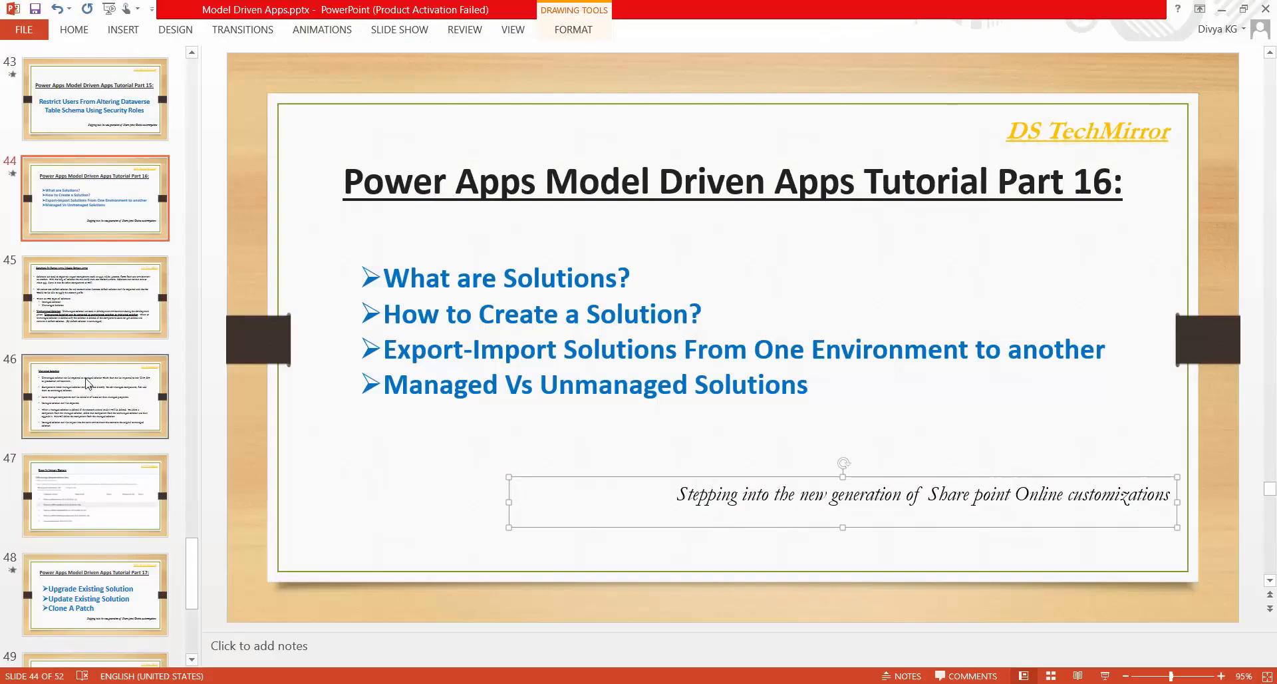
Switch to Model Driven Apps.pptx in PowerPoint and review slides 45 and 46 on solutions.
click(99, 298)
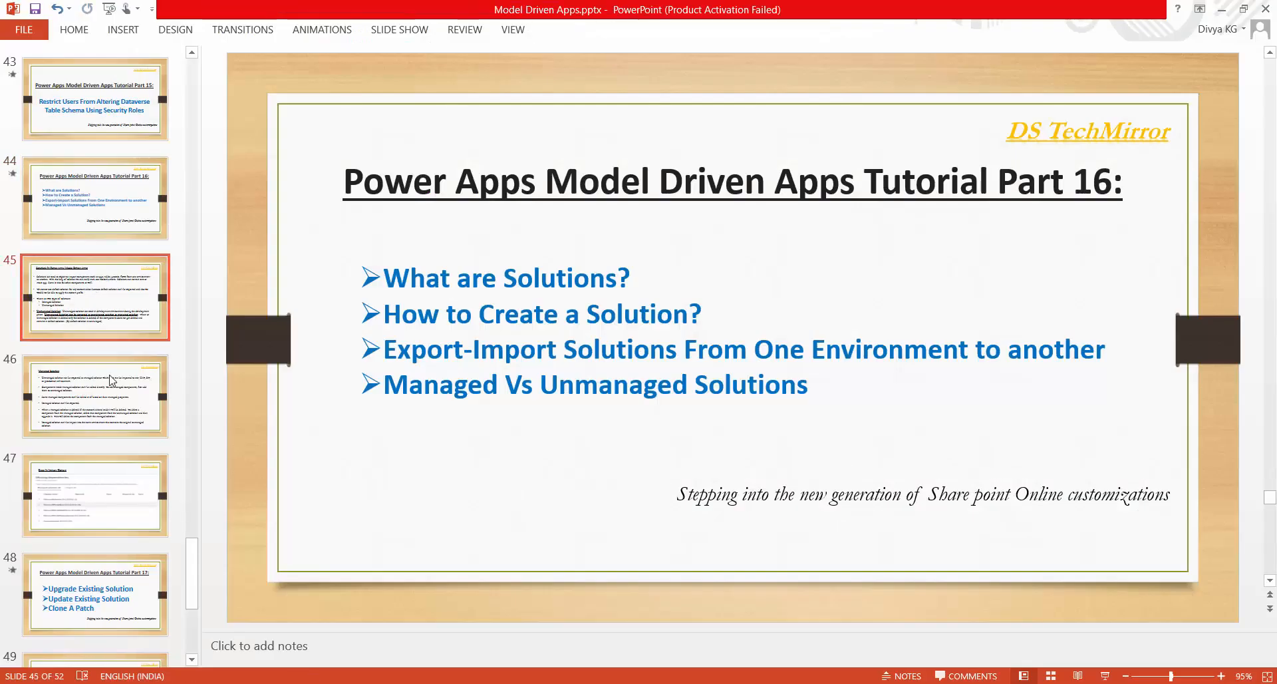
click(113, 388)
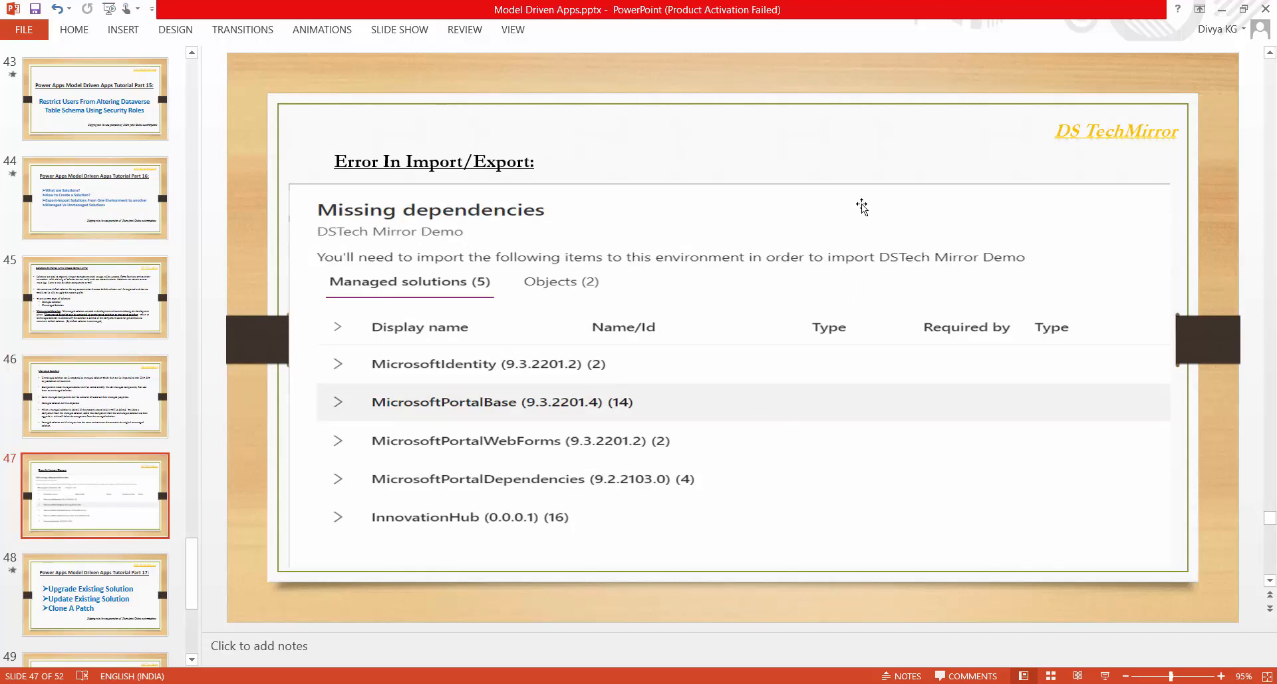
Review the missing dependencies error on slide 47 and examine the solutions list in the DSTechMirror environment.
click(685, 237)
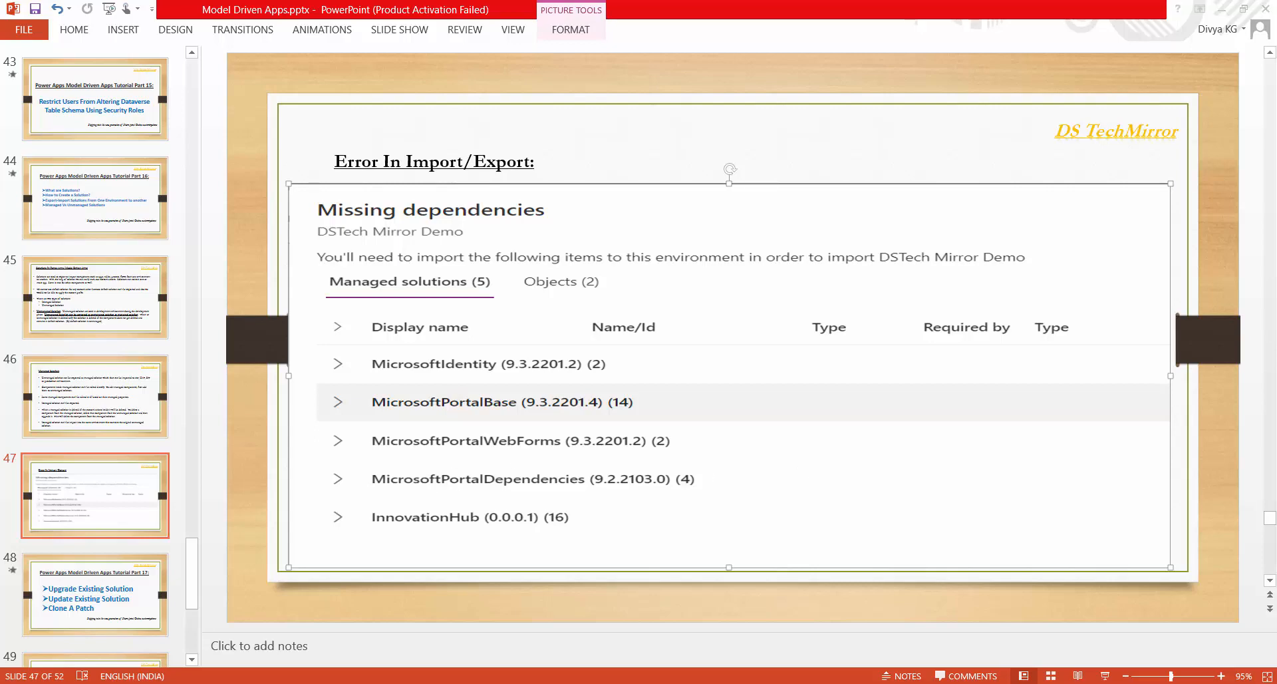
click(812, 683)
click(601, 683)
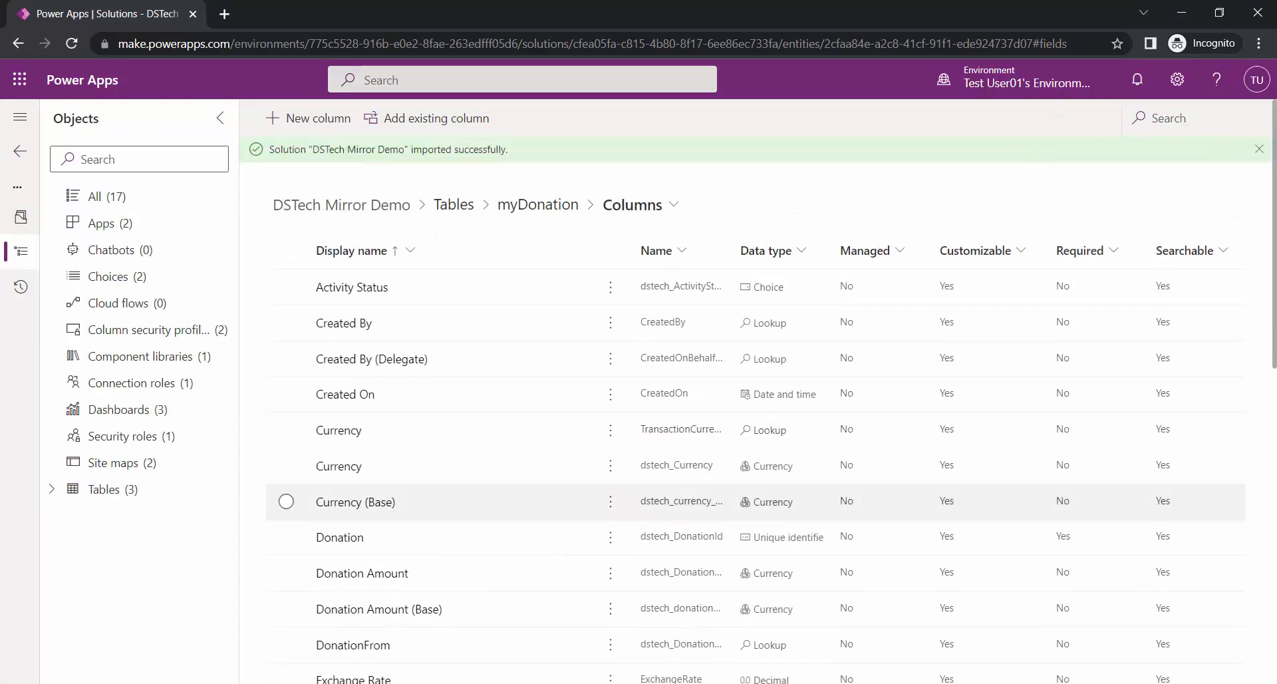
key(alt+Tab)
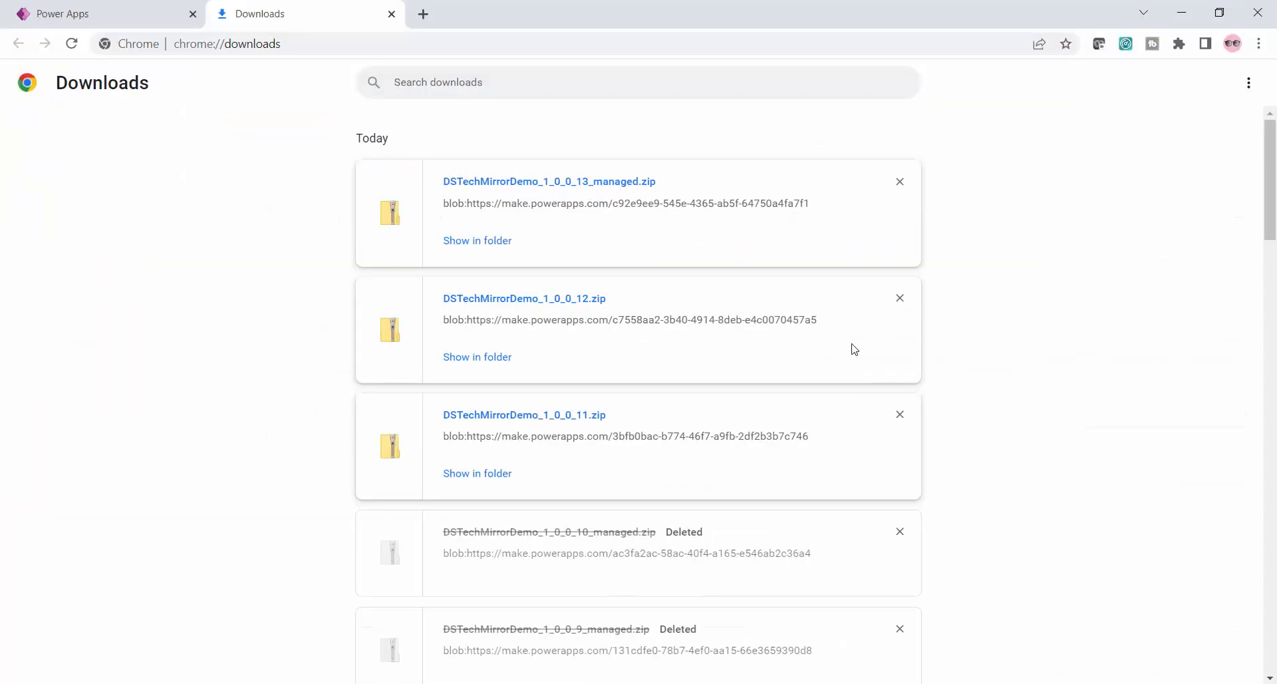
click(86, 10)
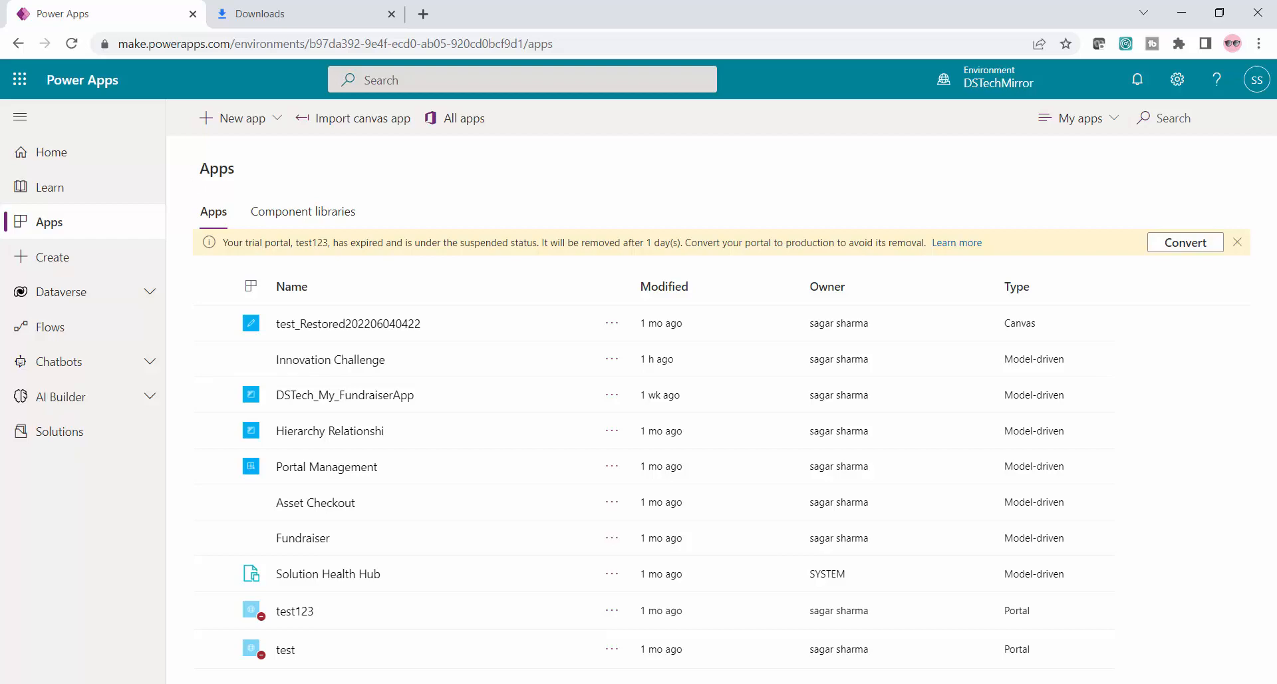
click(35, 442)
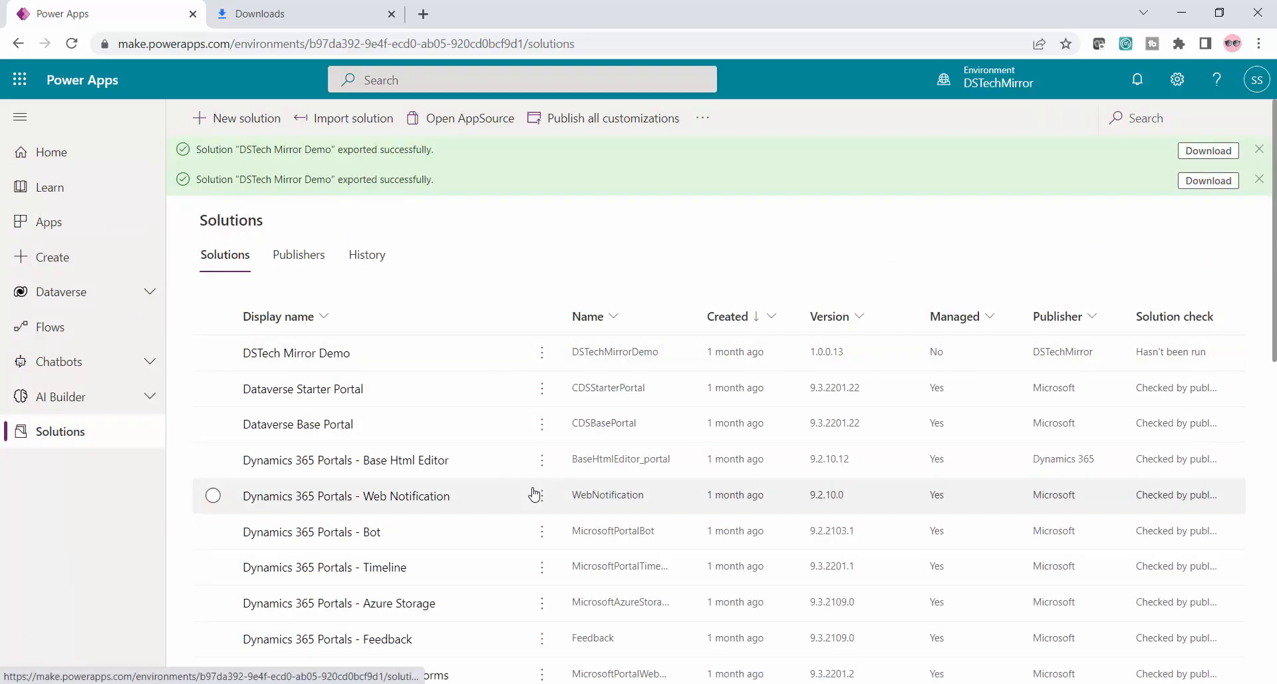
scroll(678, 519, down, 3)
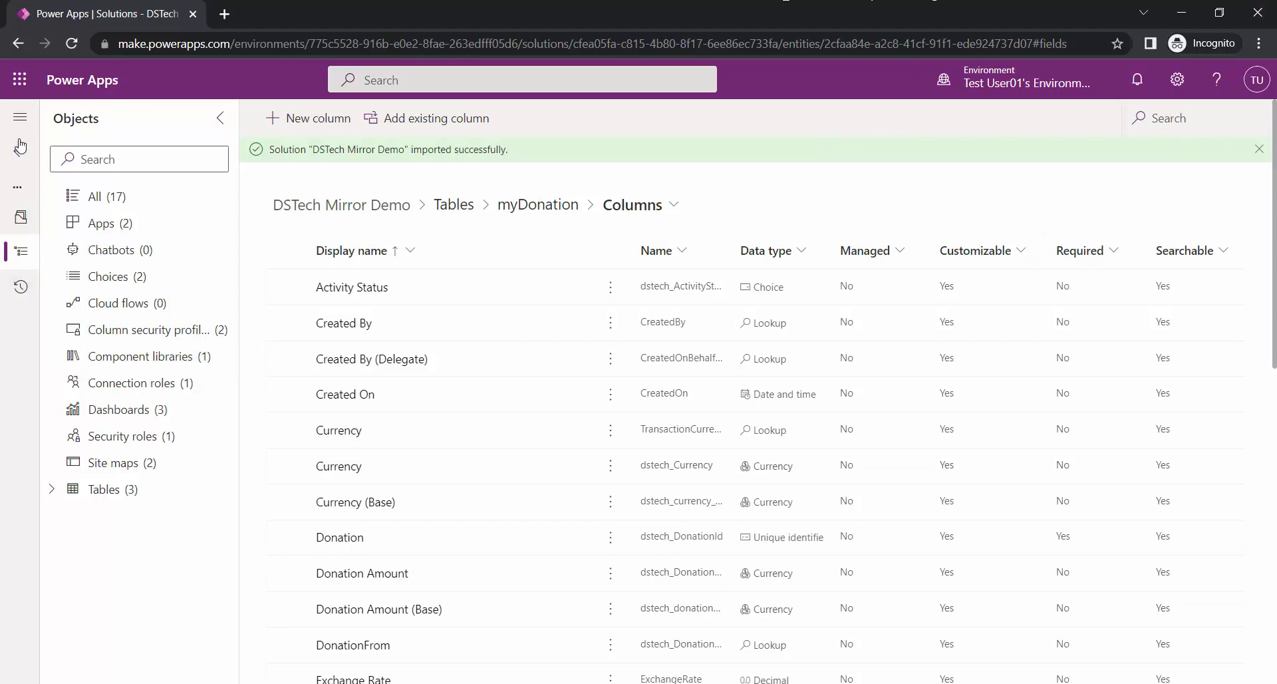
Return to the first test environment's solutions list and search the page for "microsoft".
click(350, 217)
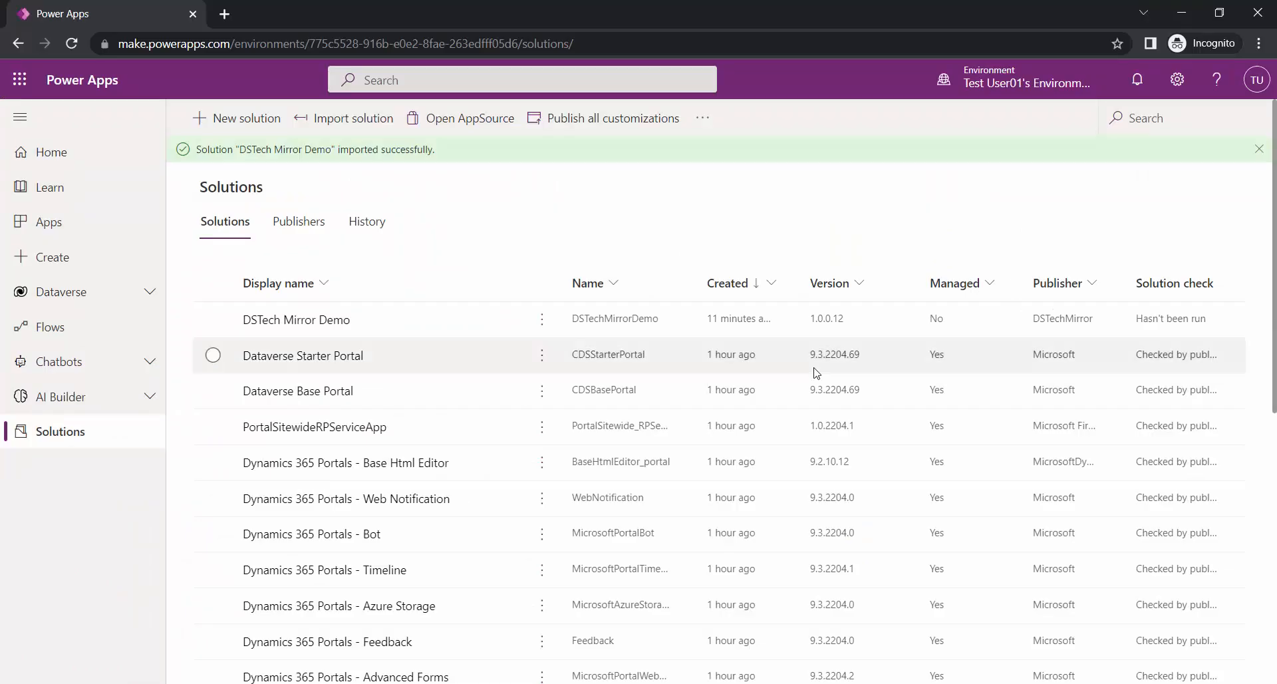
key(ctrl+f)
text(microsoft)
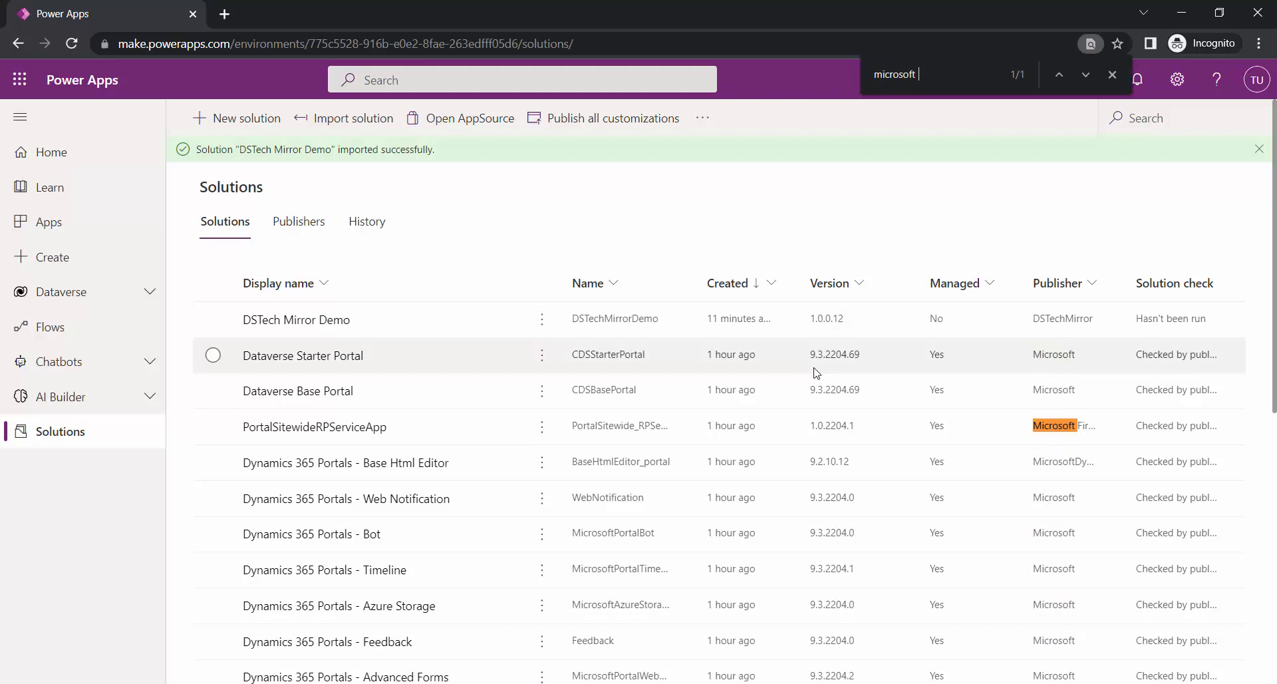
Replace the page search with "identity" and examine the Dynamics 365 Portals solutions in the first test environment's list.
key(BackSpace)
key(BackSpace)
key(BackSpace)
key(BackSpace)
key(BackSpace)
key(BackSpace)
key(BackSpace)
key(BackSpace)
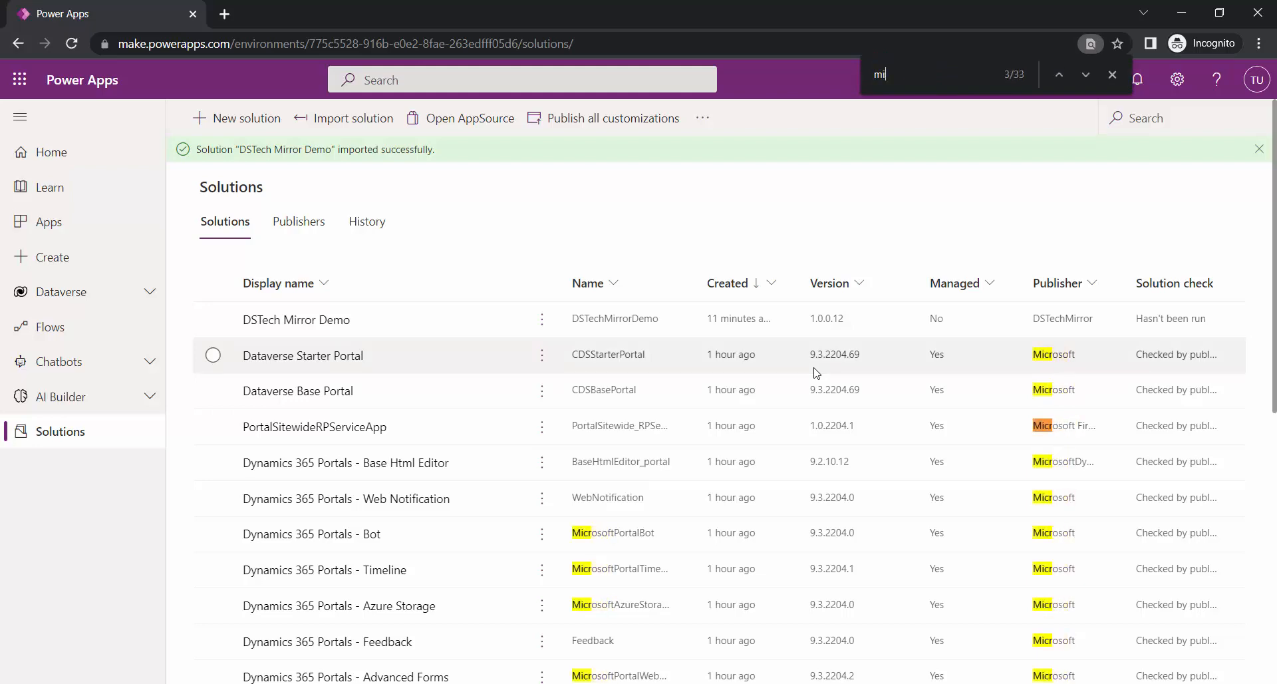
key(BackSpace)
key(BackSpace)
text(identity)
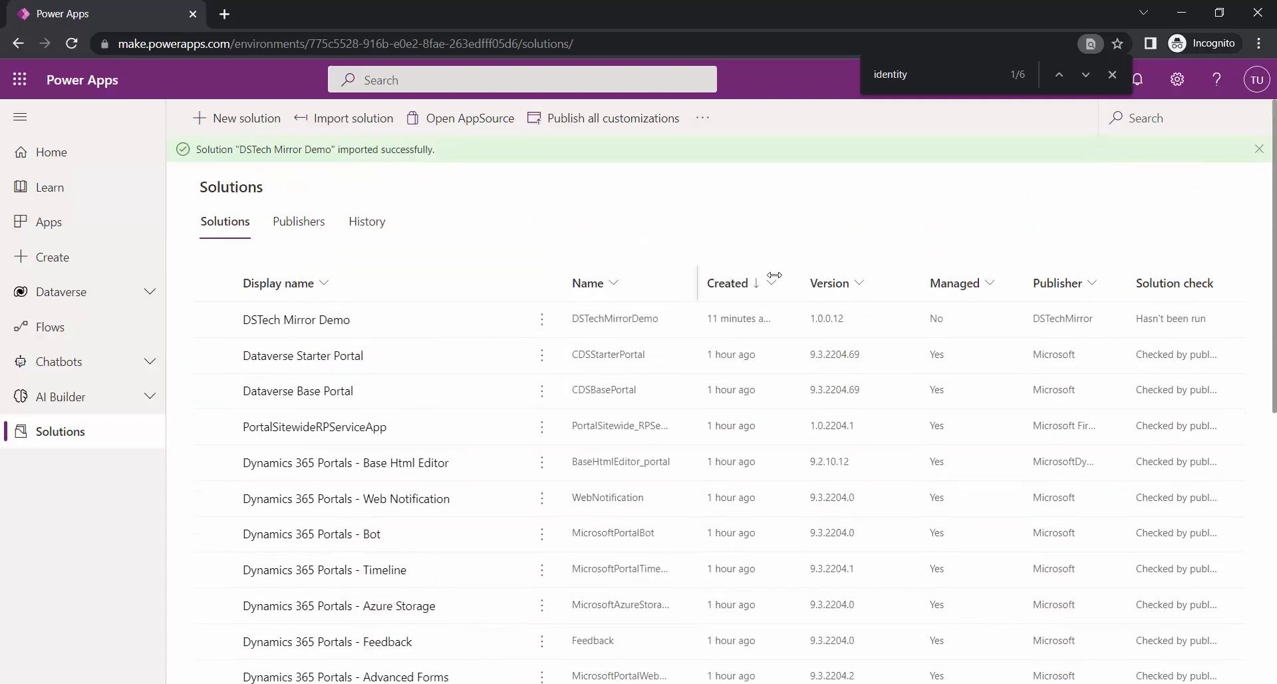
scroll(780, 333, down, 7)
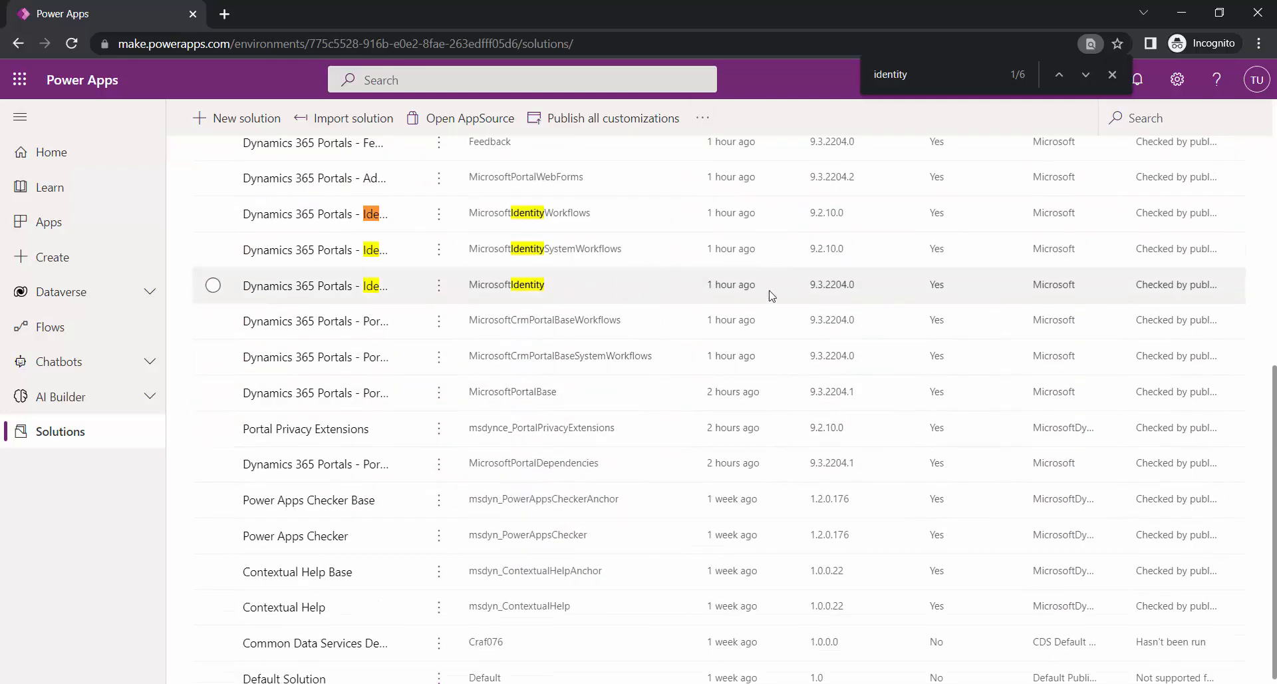
scroll(772, 298, up, 7)
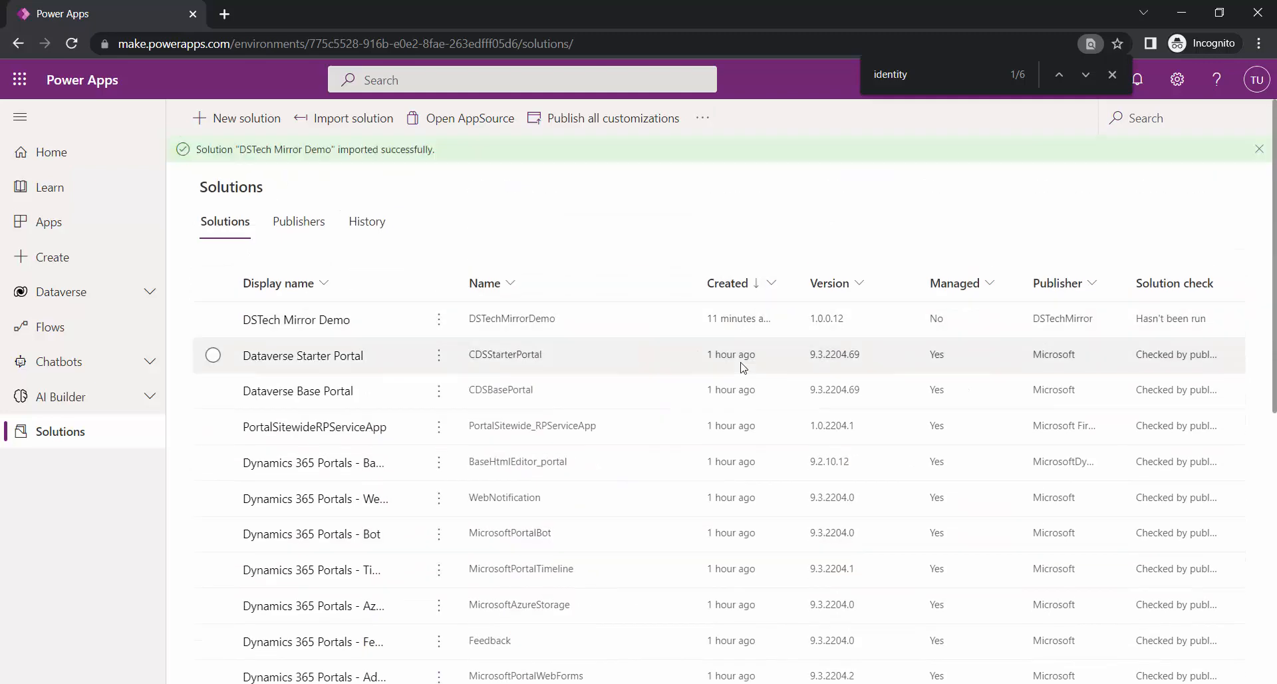
scroll(748, 386, down, 7)
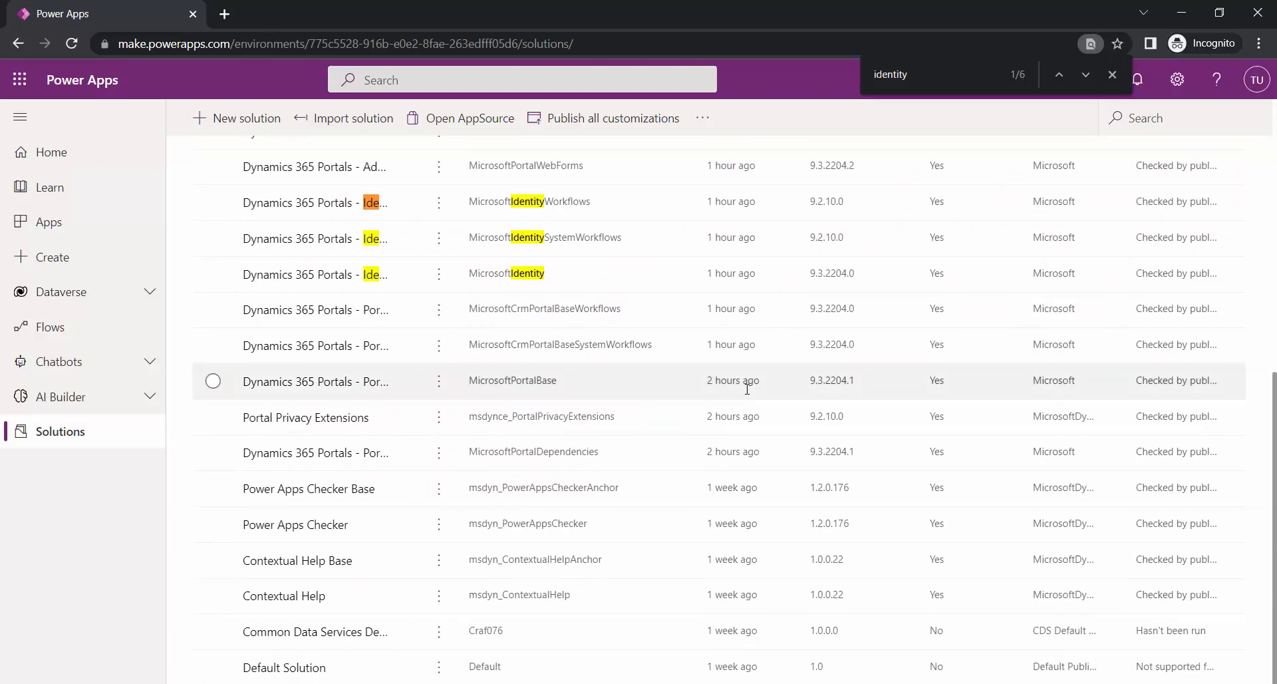
Try to create a new portal app from the first test environment's apps list and dismiss the notice.
click(71, 233)
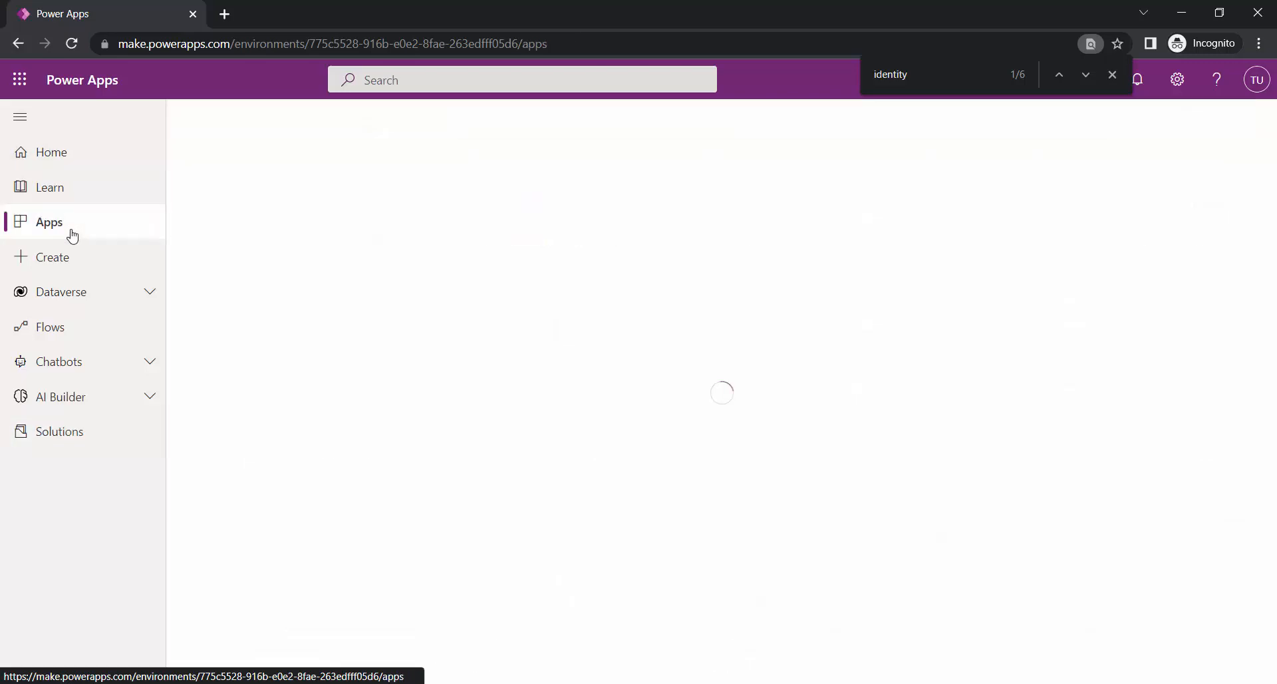
click(266, 119)
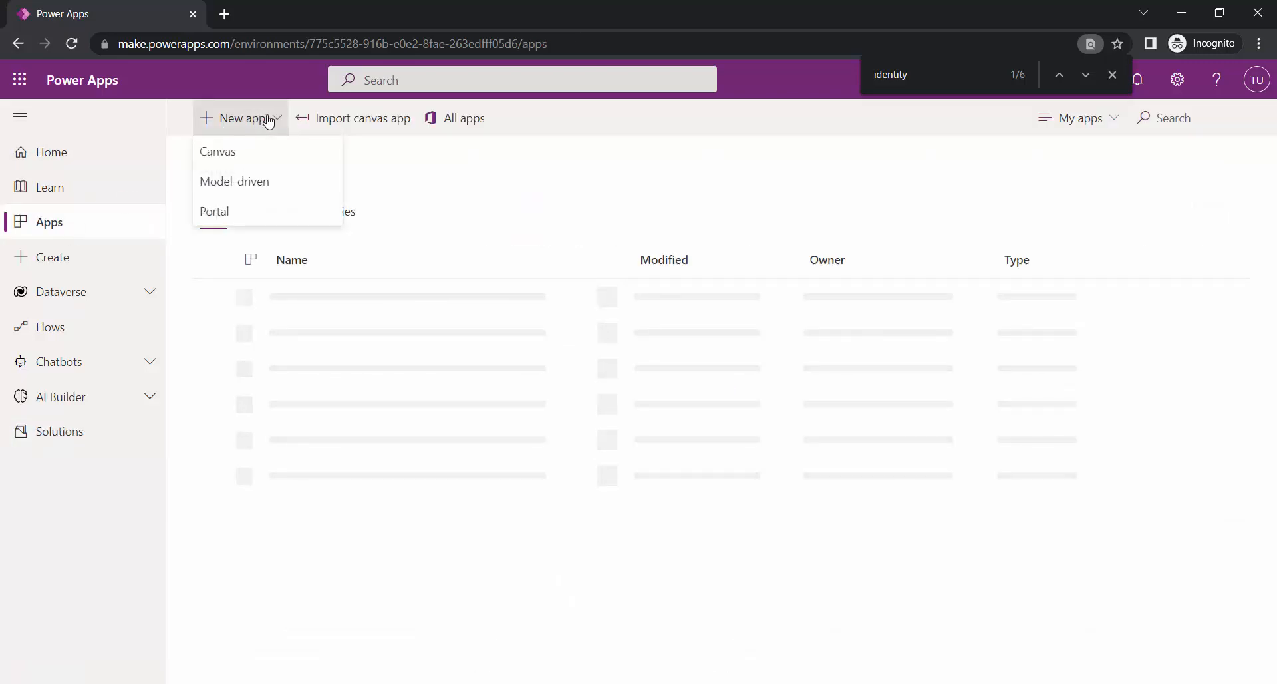
click(251, 205)
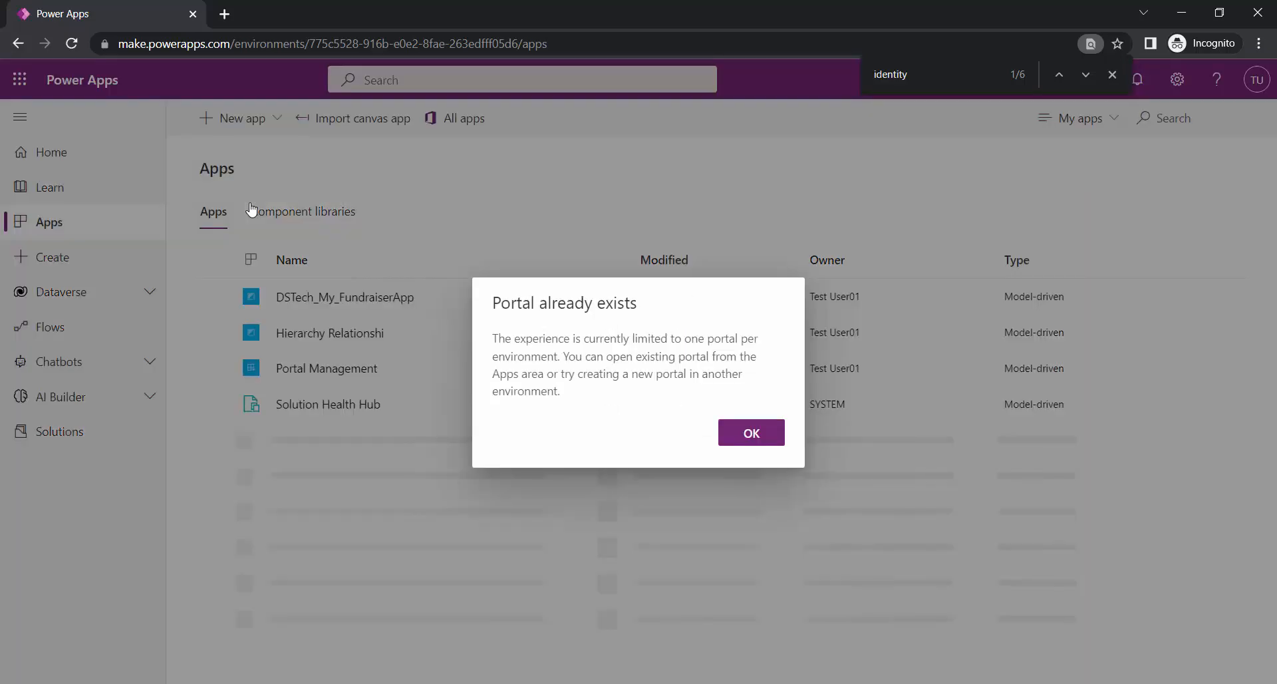
click(775, 440)
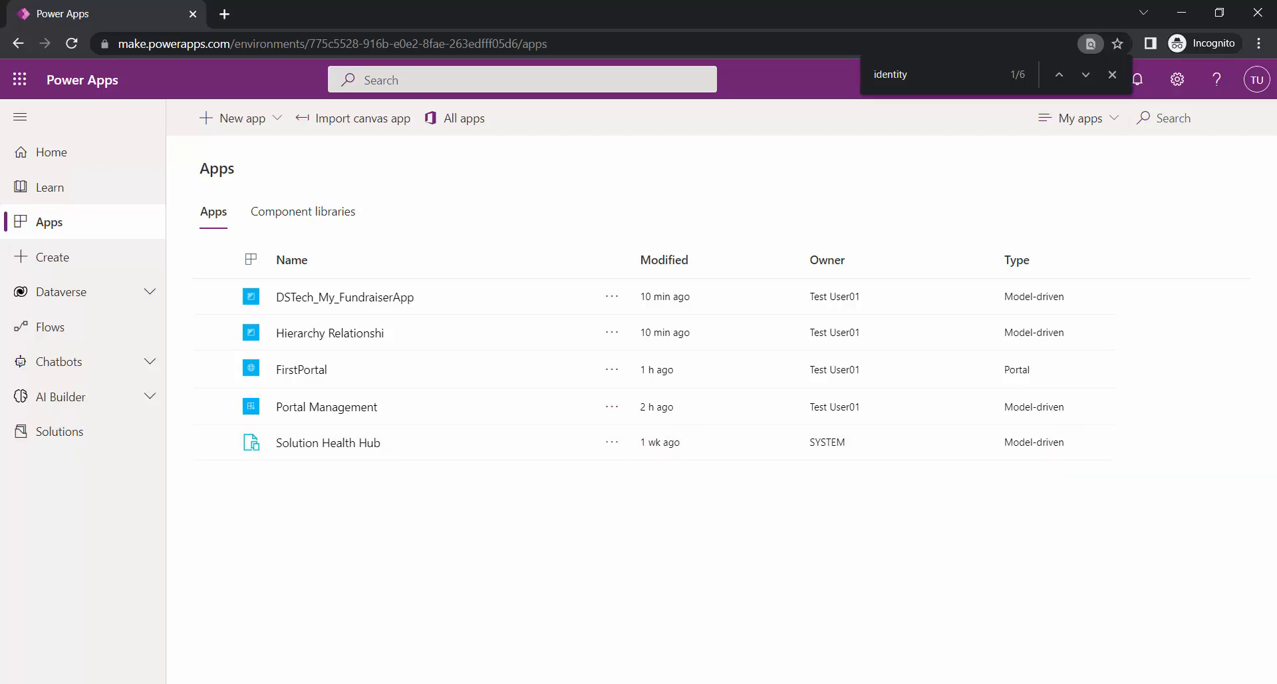
Revisit the missing dependencies slide in PowerPoint, and open the managed DSTech Mirror Demo solution in the second test environment.
key(alt+Tab)
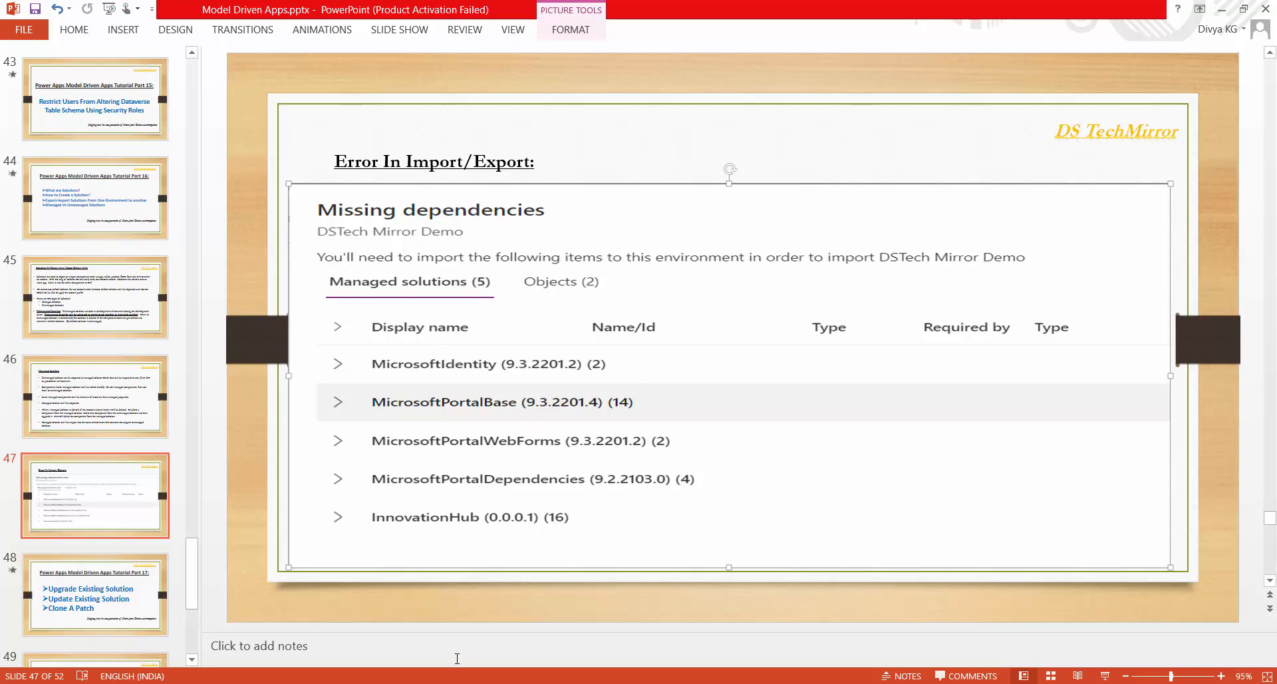
key(alt+Tab)
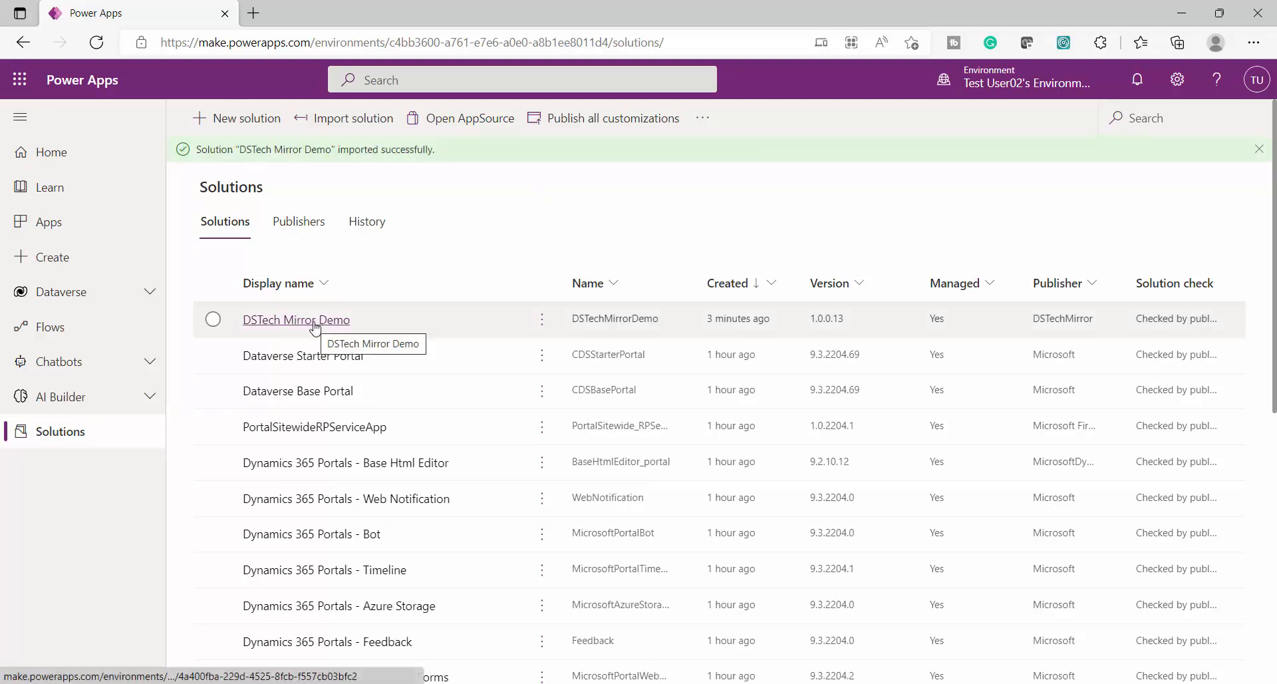
click(314, 322)
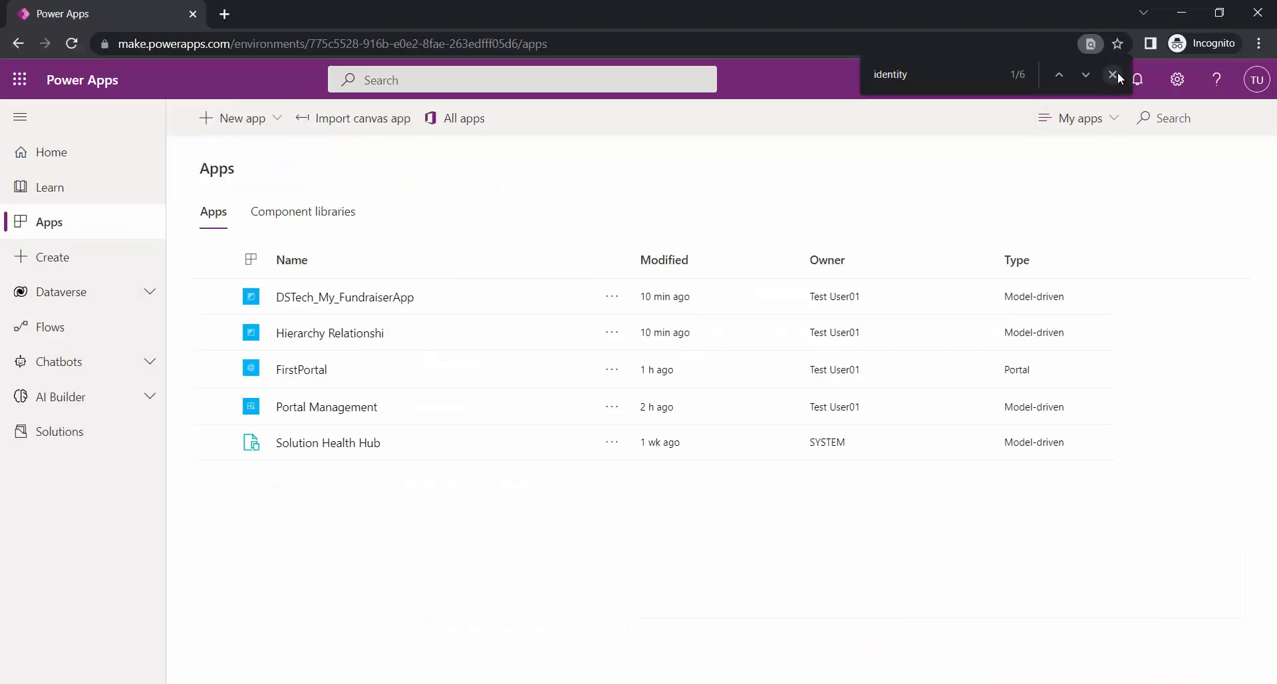
In the first test environment, close the page search and open the unmanaged DSTech Mirror Demo solution from the solutions list.
click(1116, 75)
click(75, 434)
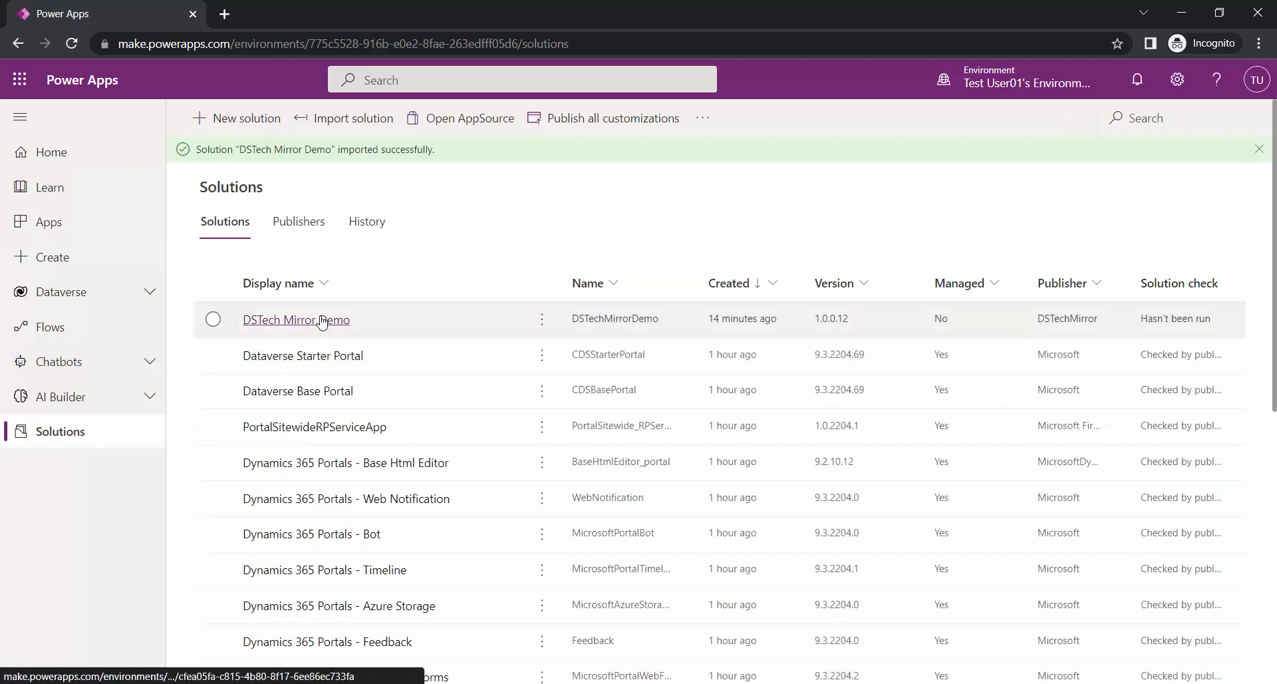
click(321, 321)
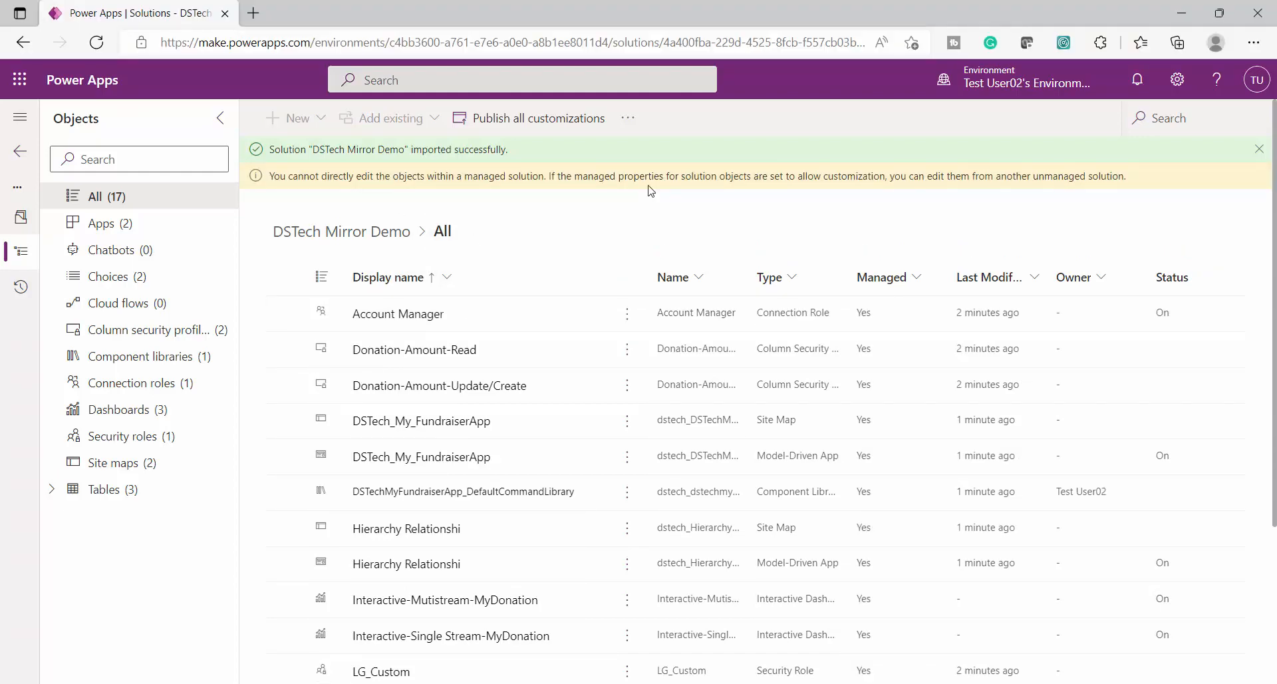
In the second test environment's managed solution, expand the tables and show the columns of myDonation.
click(53, 492)
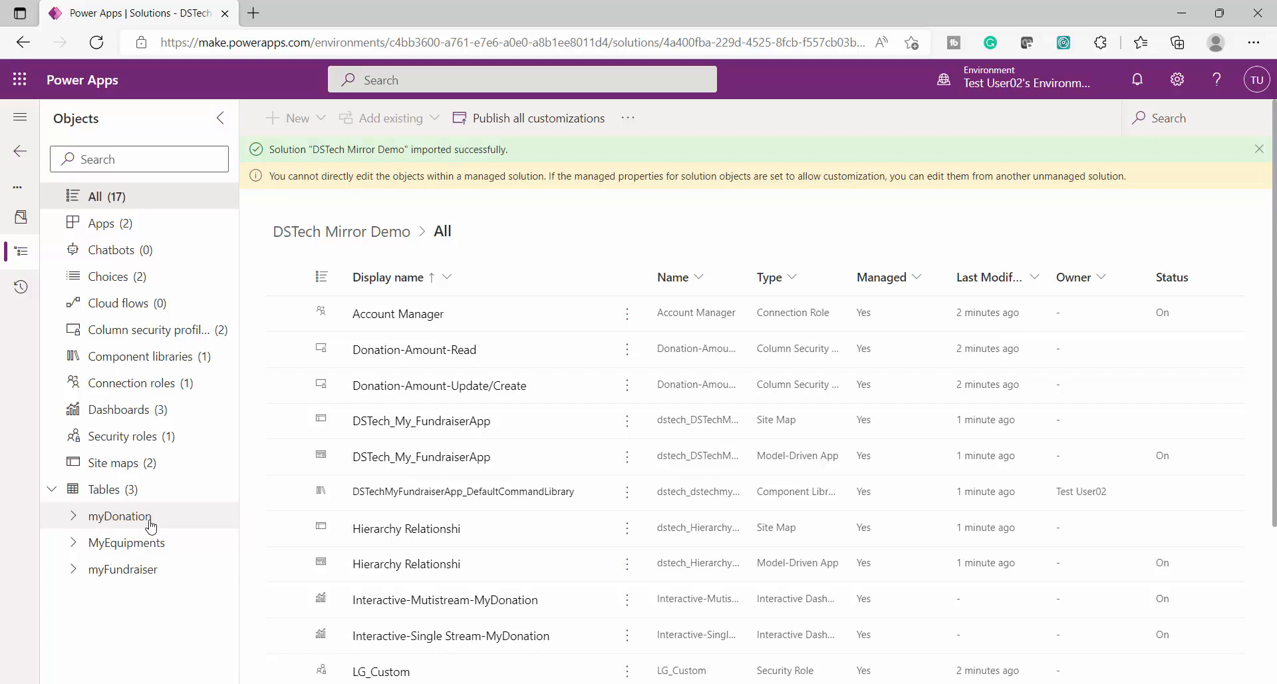
click(70, 522)
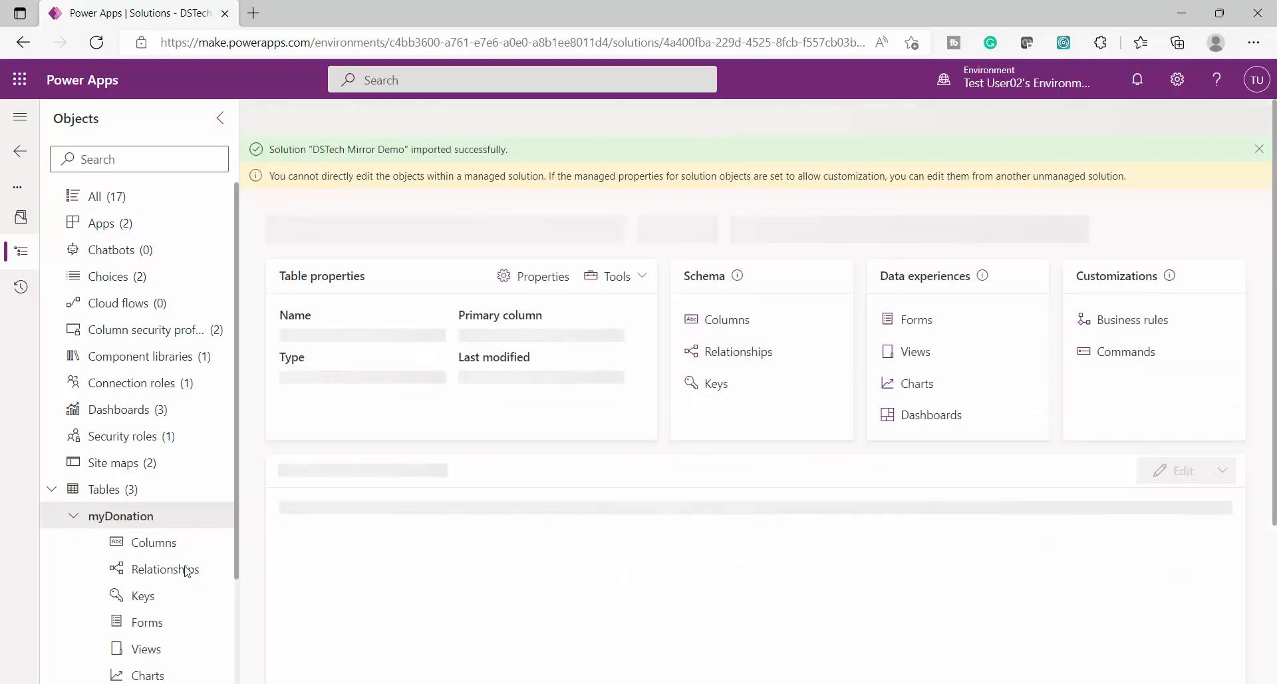
click(79, 520)
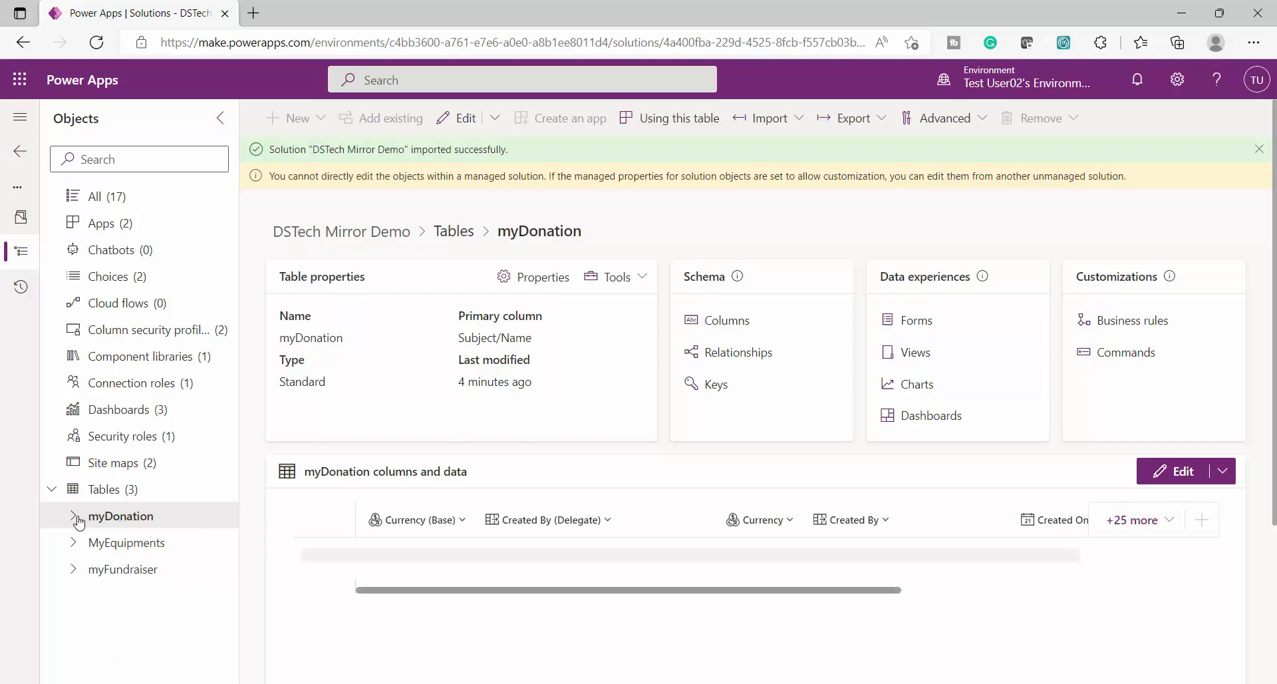
click(76, 518)
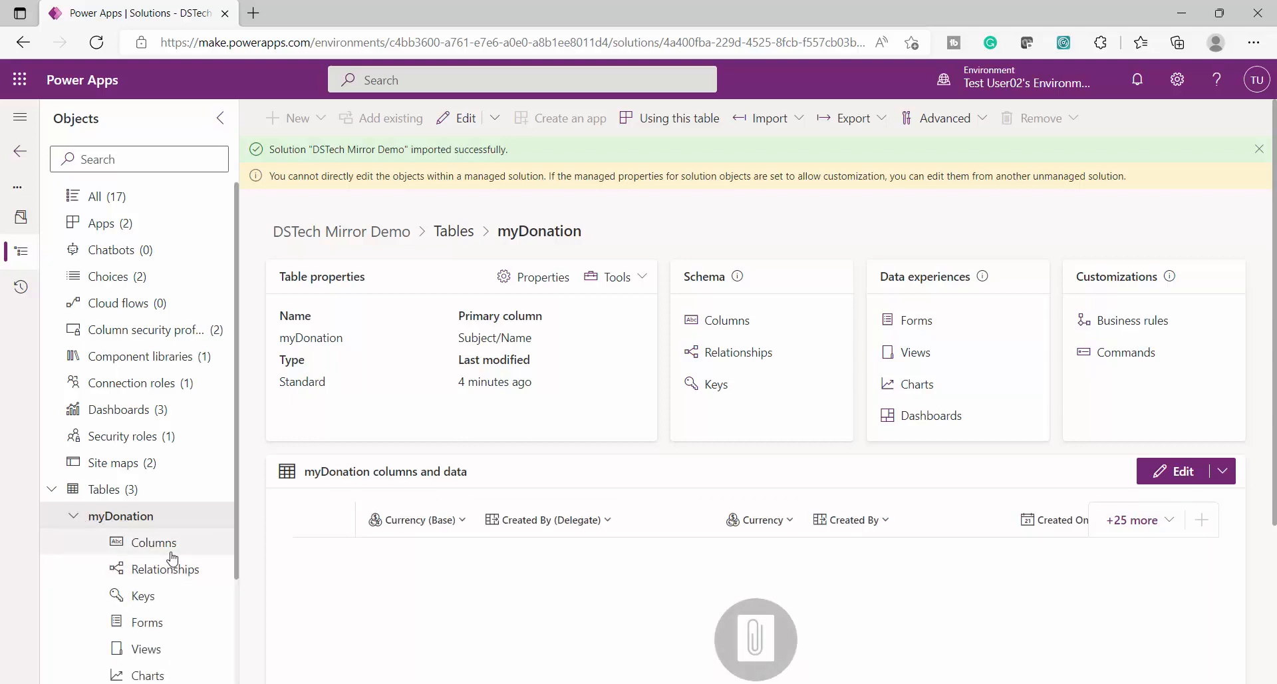
click(171, 552)
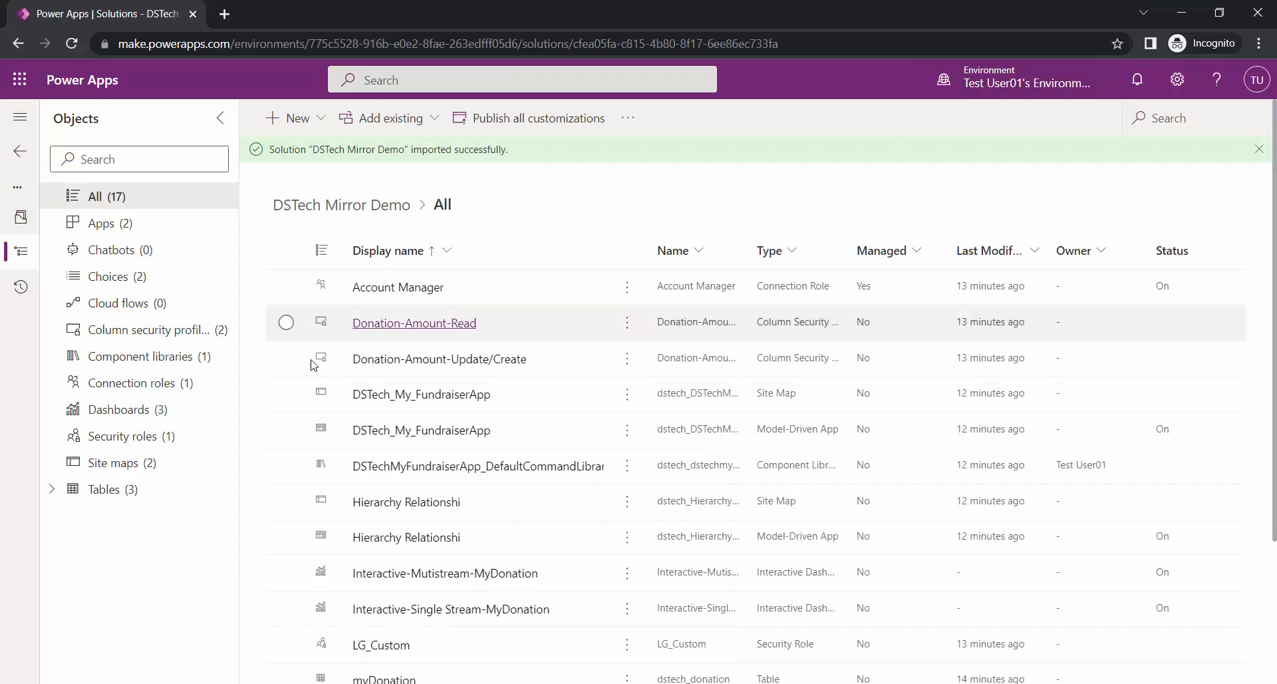
In the first test environment's unmanaged solution, expand the tables and open myDonation to compare its available commands.
click(52, 489)
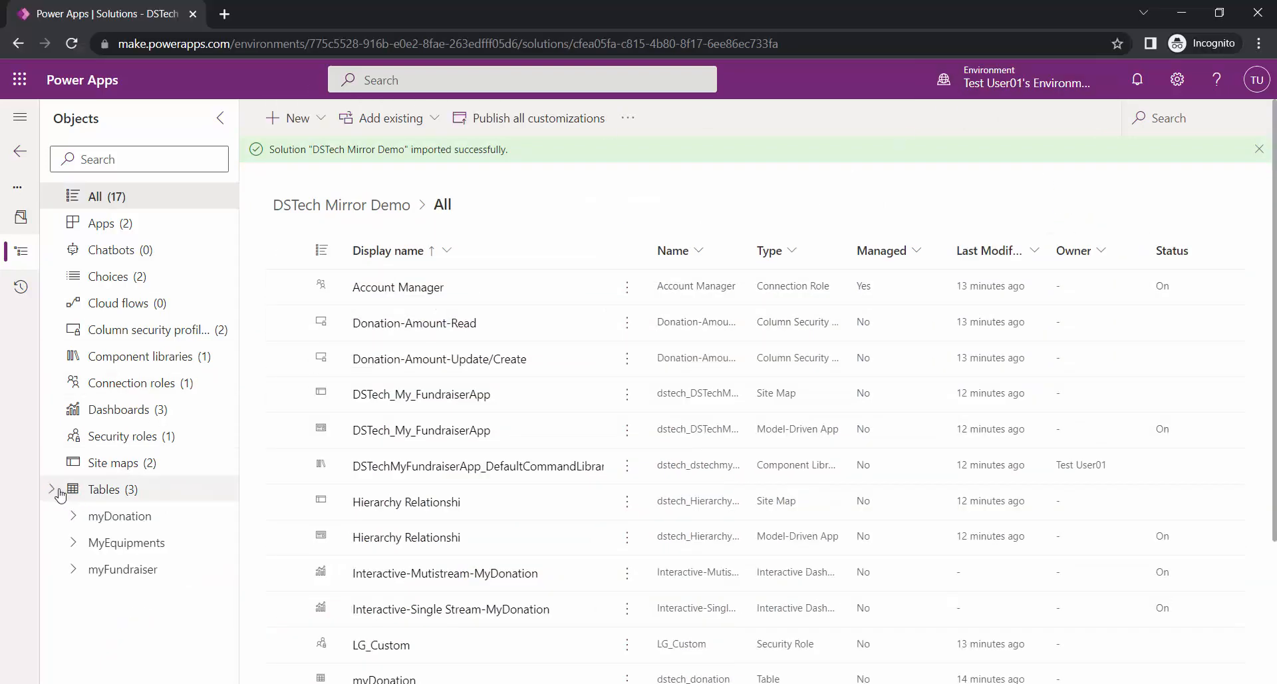
click(89, 524)
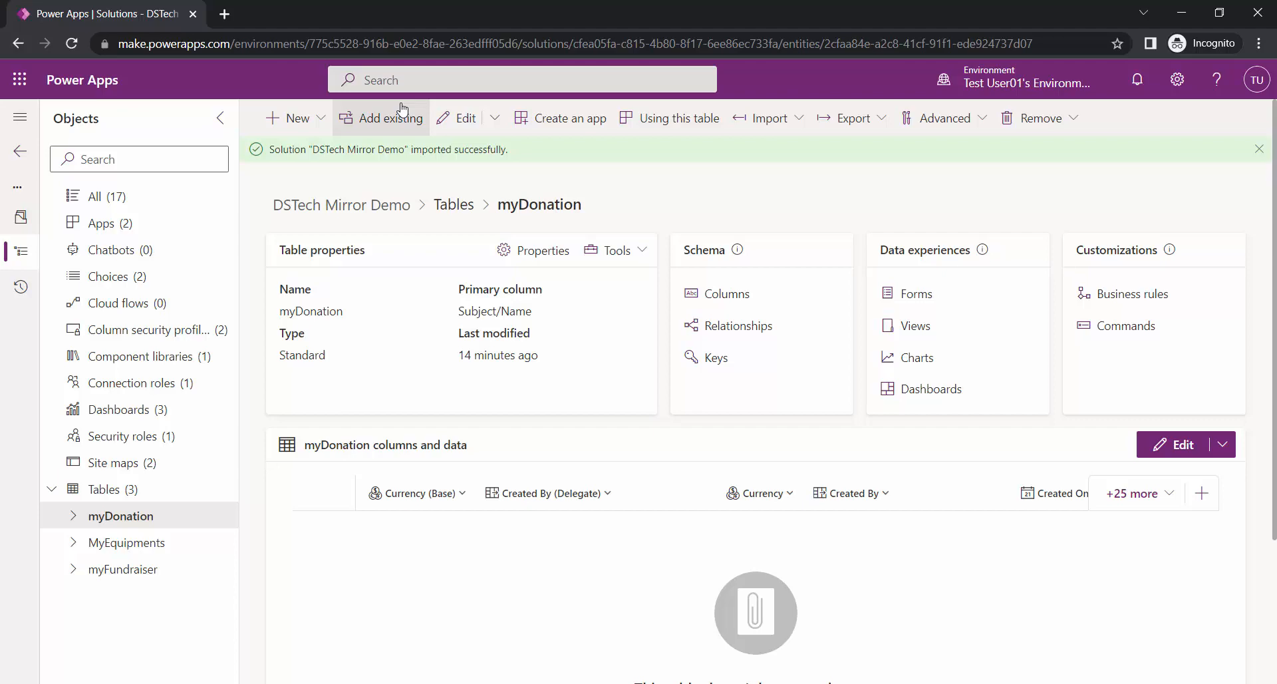
Switch to PowerPoint and review the Managed Solution points on slide 46 about importing, editing, managed properties and exporting.
key(alt+Tab)
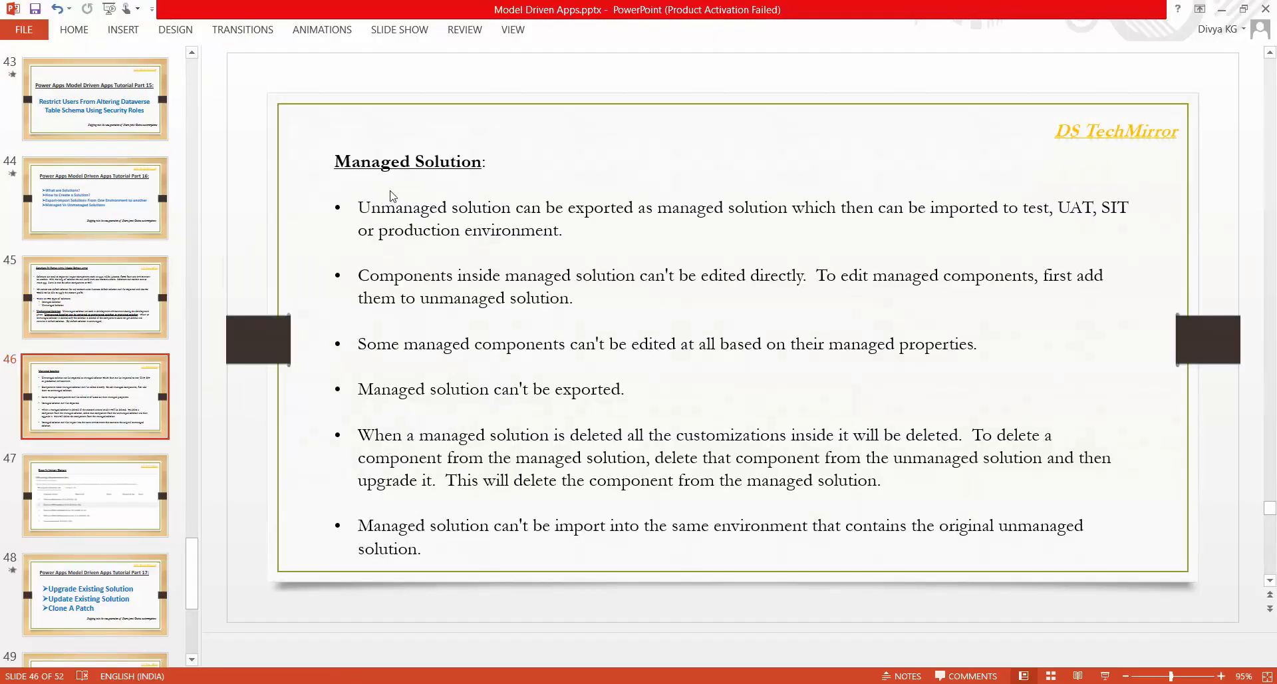
click(412, 208)
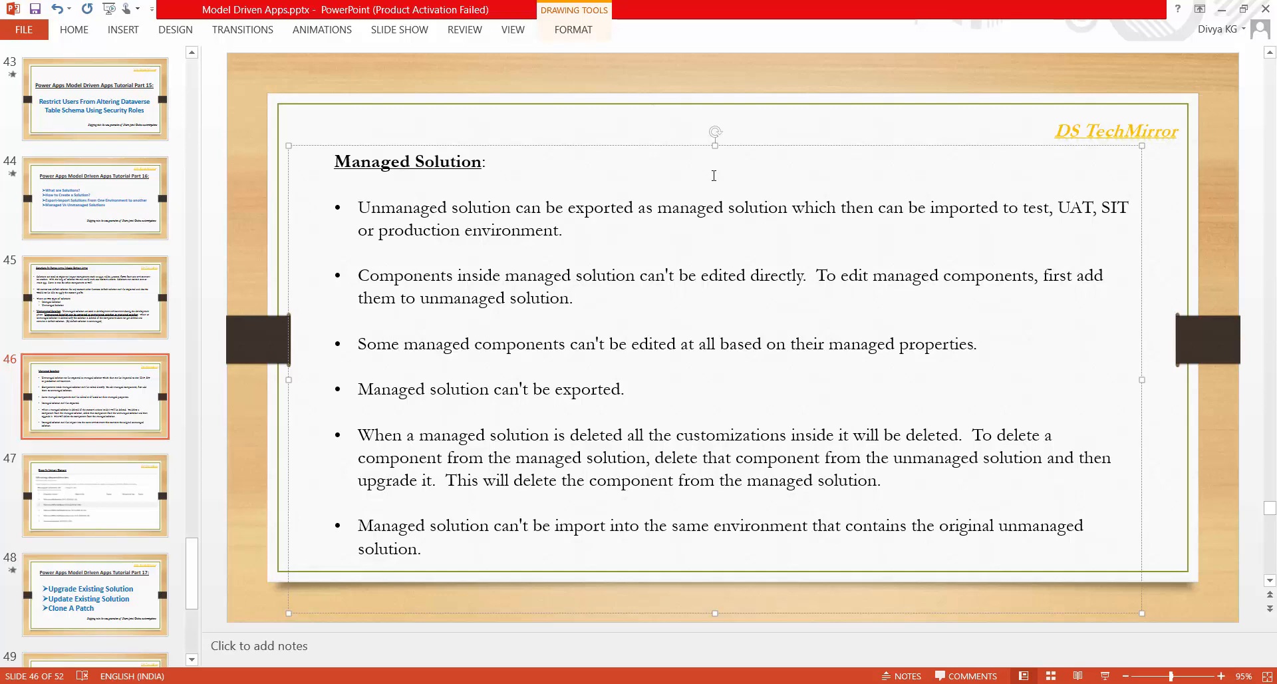
click(565, 232)
click(406, 276)
click(604, 345)
click(877, 344)
click(377, 393)
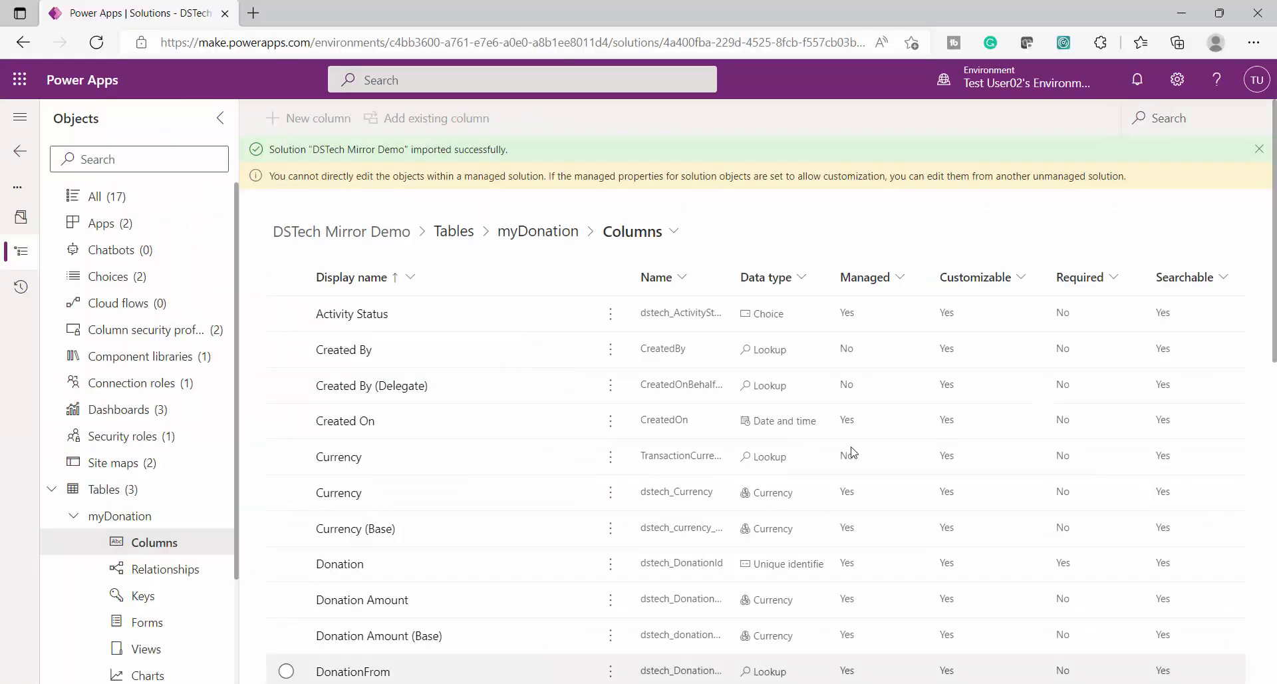
Select DSTech Mirror Demo in the second test environment's solutions list to check its export option, and switch to the first test environment.
click(26, 159)
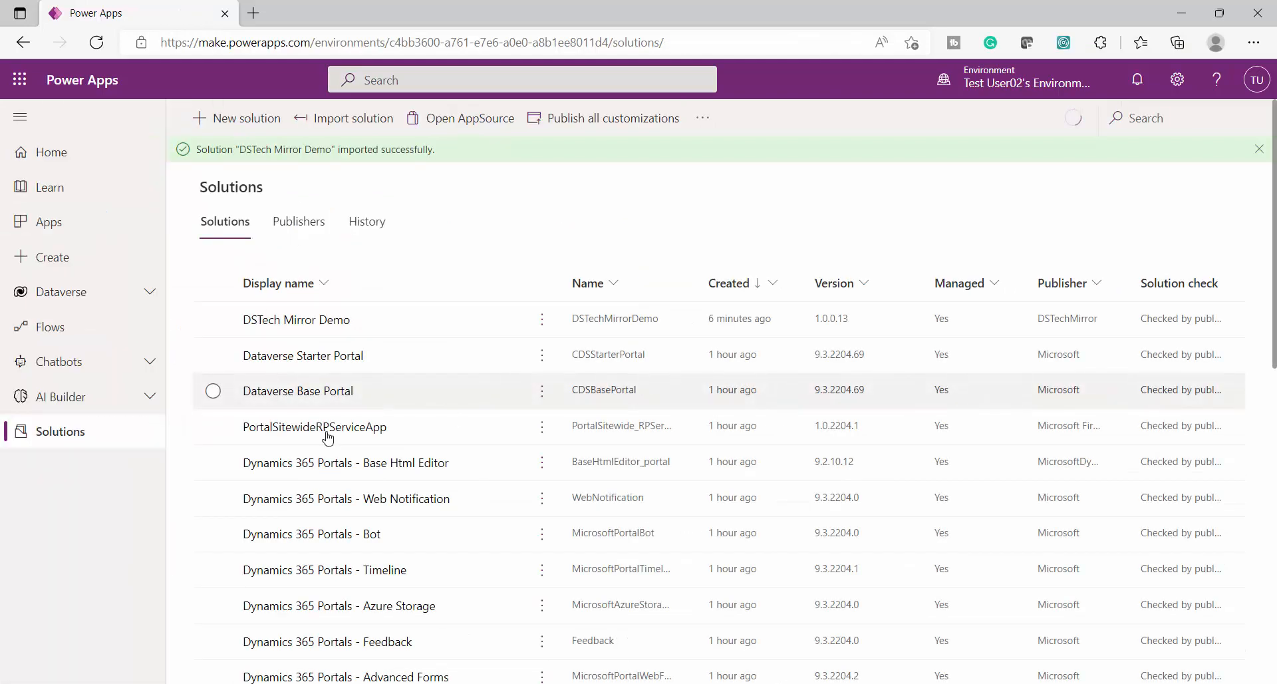
click(213, 321)
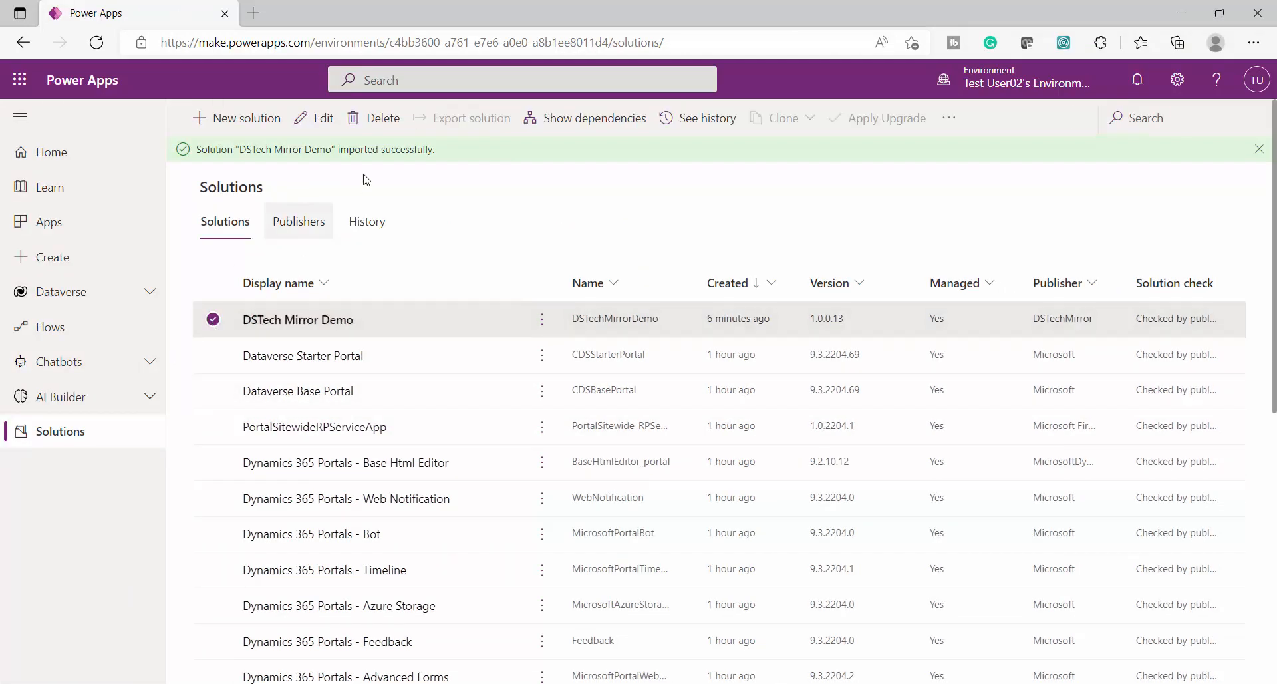
key(alt+Tab)
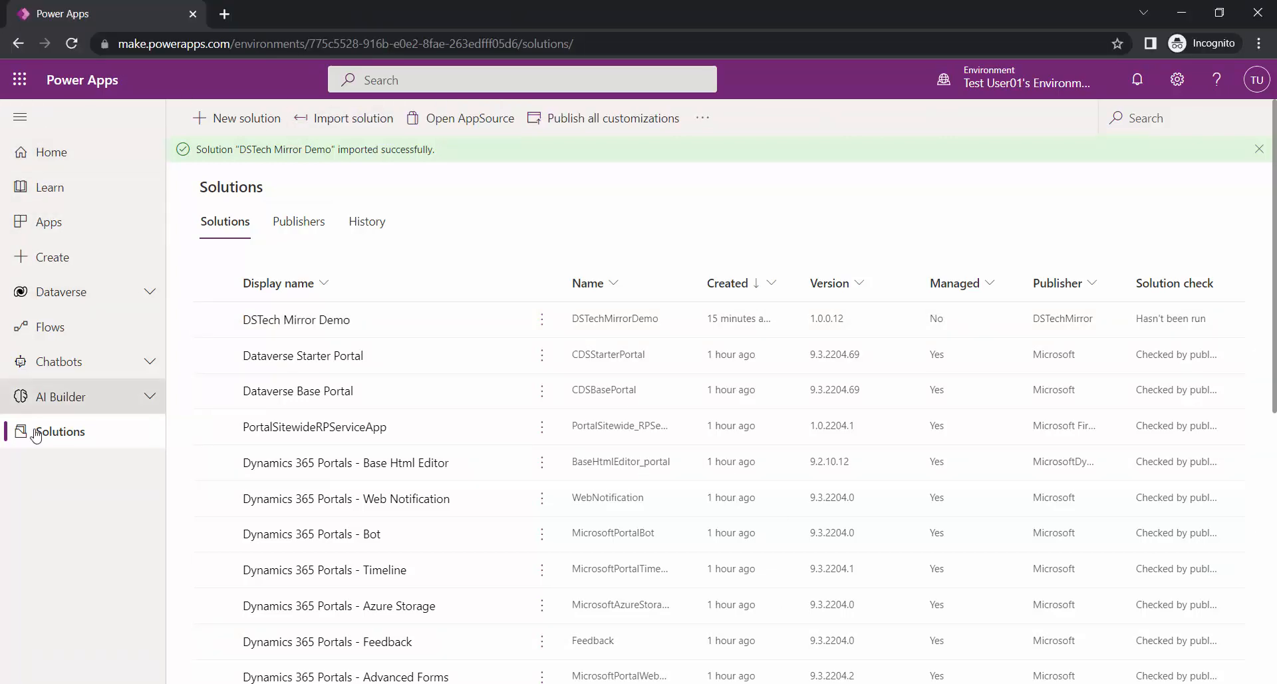
Select DSTech Mirror Demo in the first test environment's solutions list and compare its export option with the second environment's managed copy.
click(214, 320)
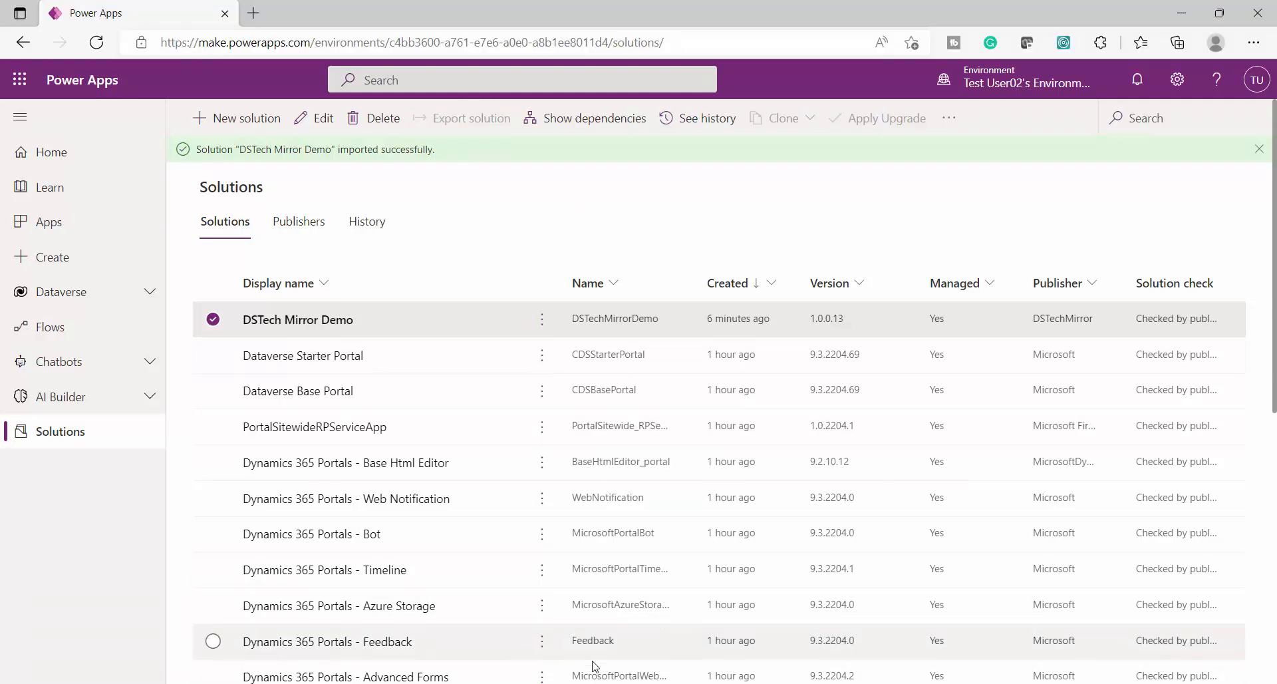
click(625, 619)
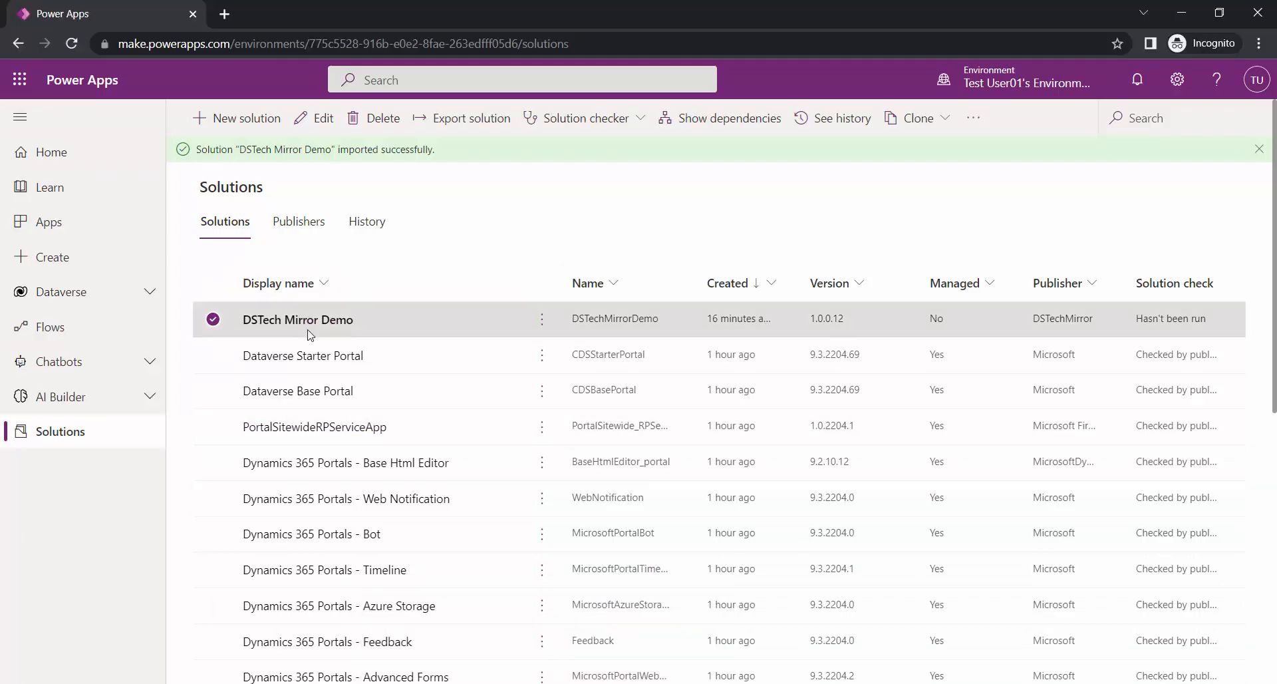
click(632, 683)
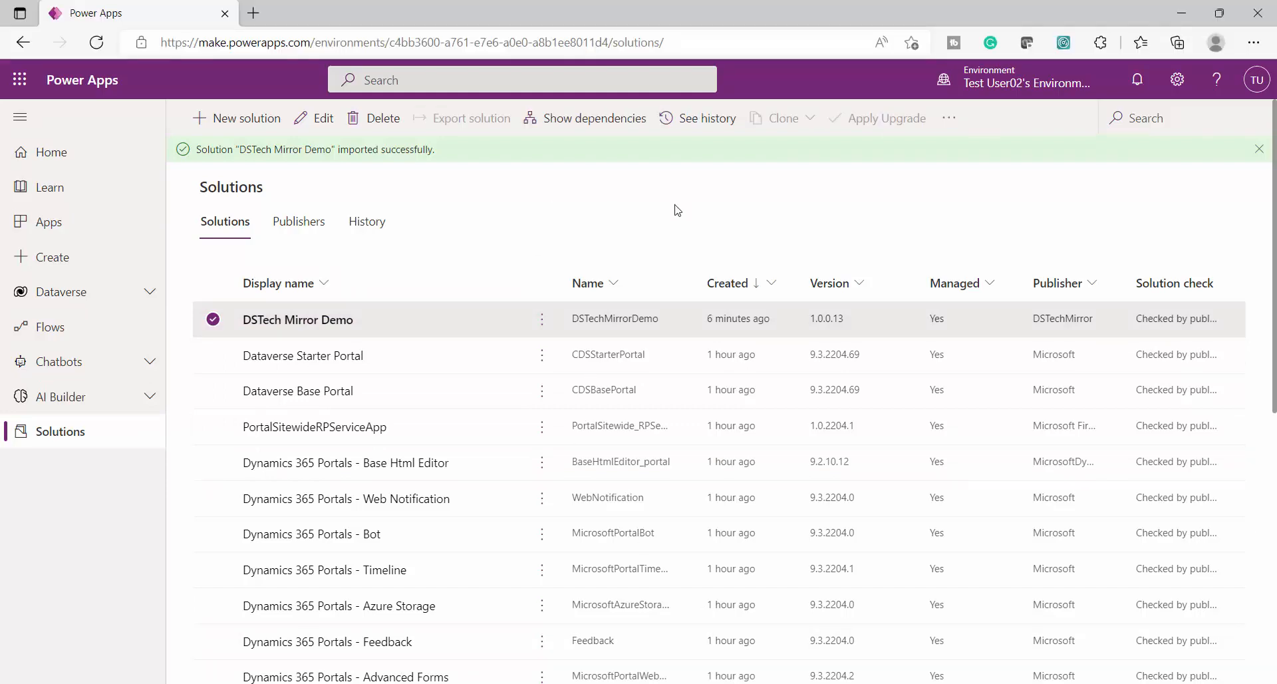
Open DSTech Mirror Demo in the second test environment to review its managed components, and return to the Managed Solution slide in PowerPoint.
click(426, 683)
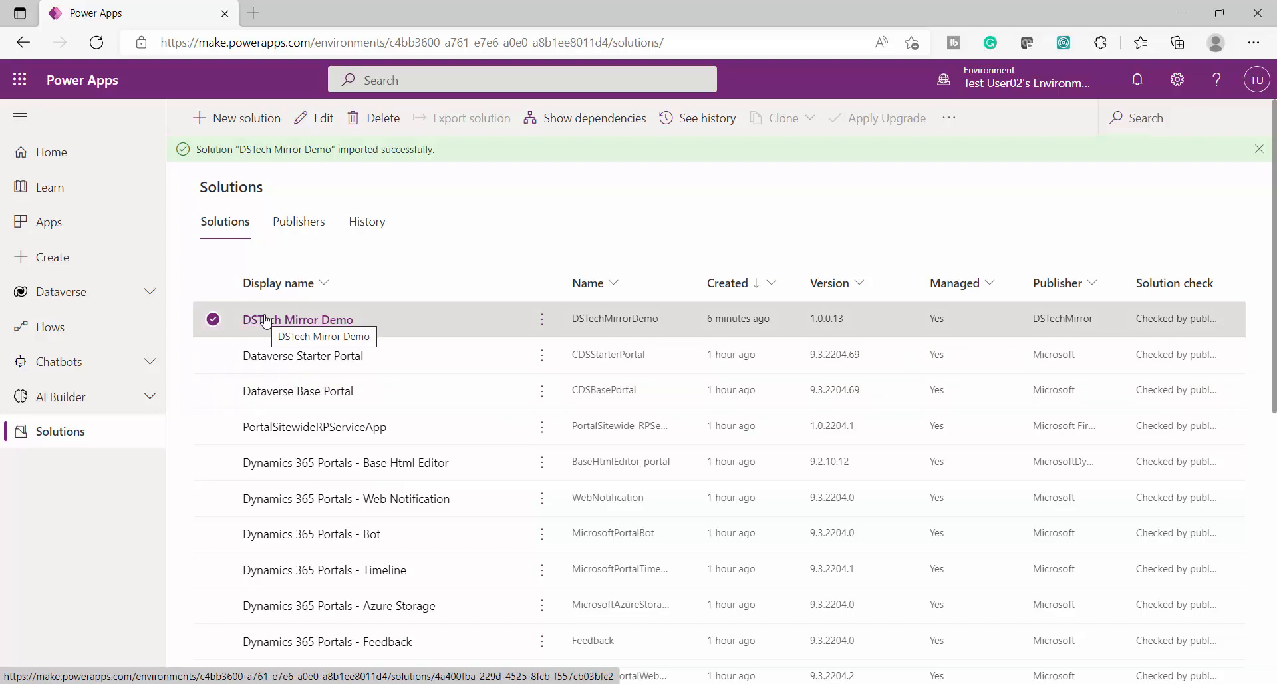
click(264, 320)
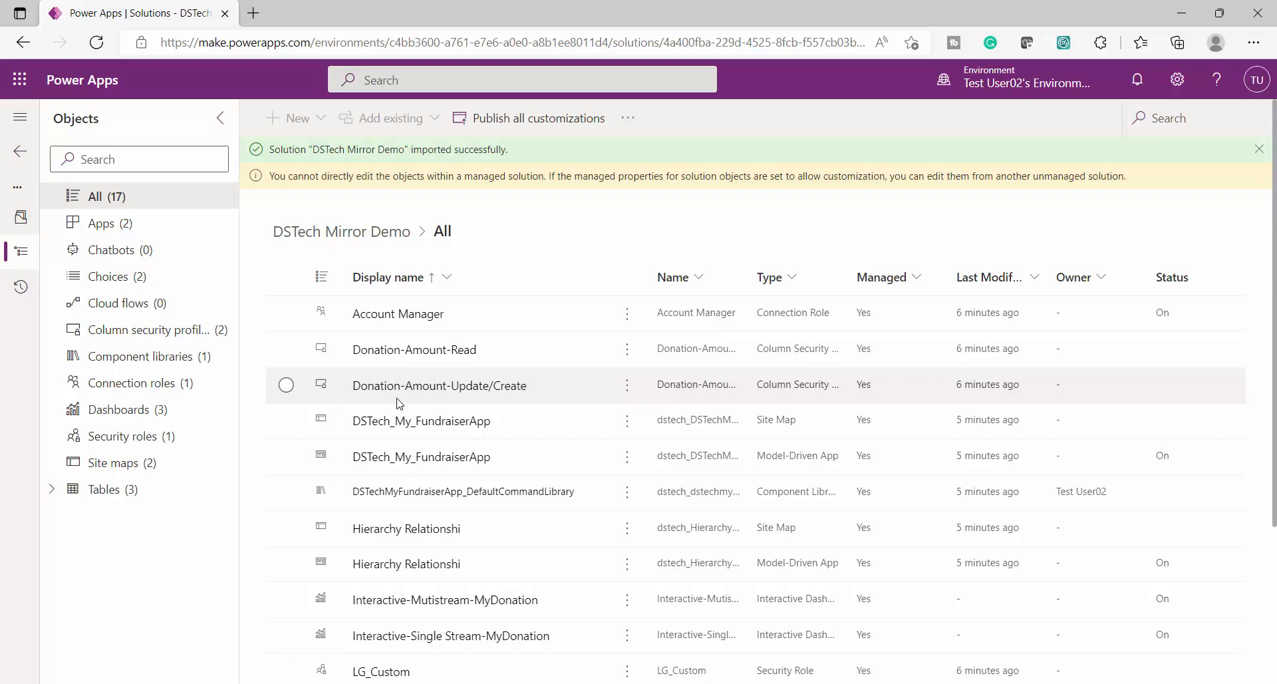
click(391, 683)
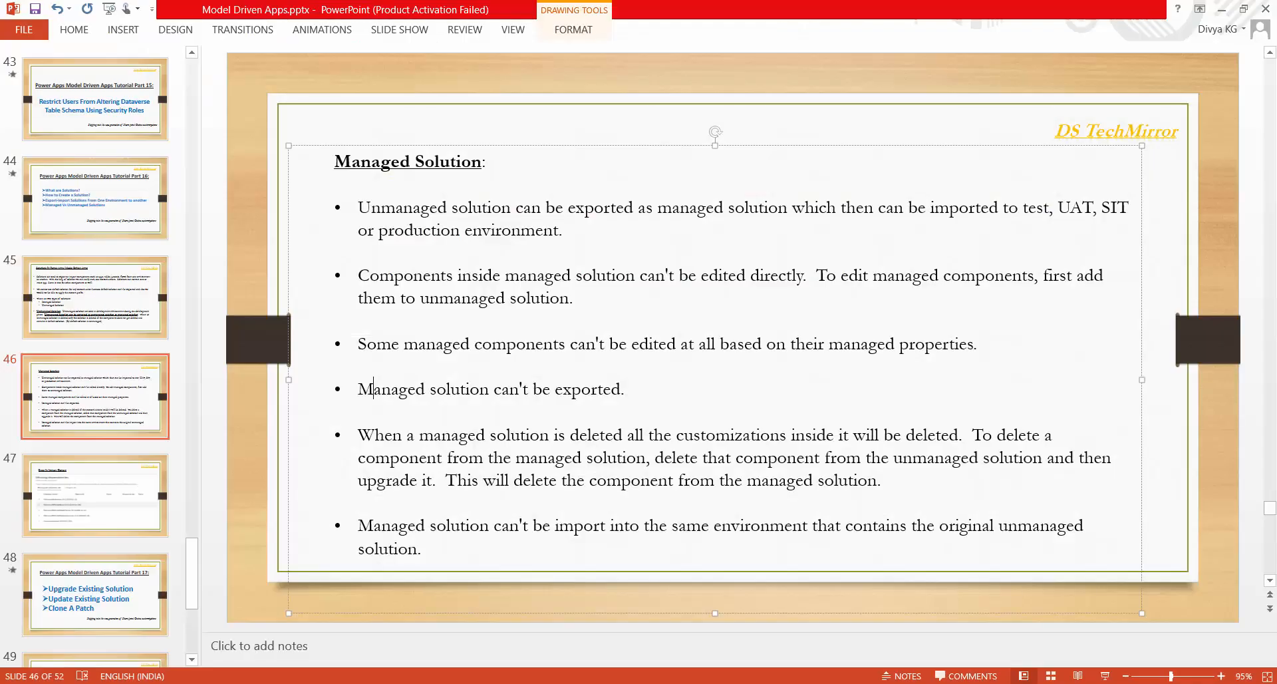